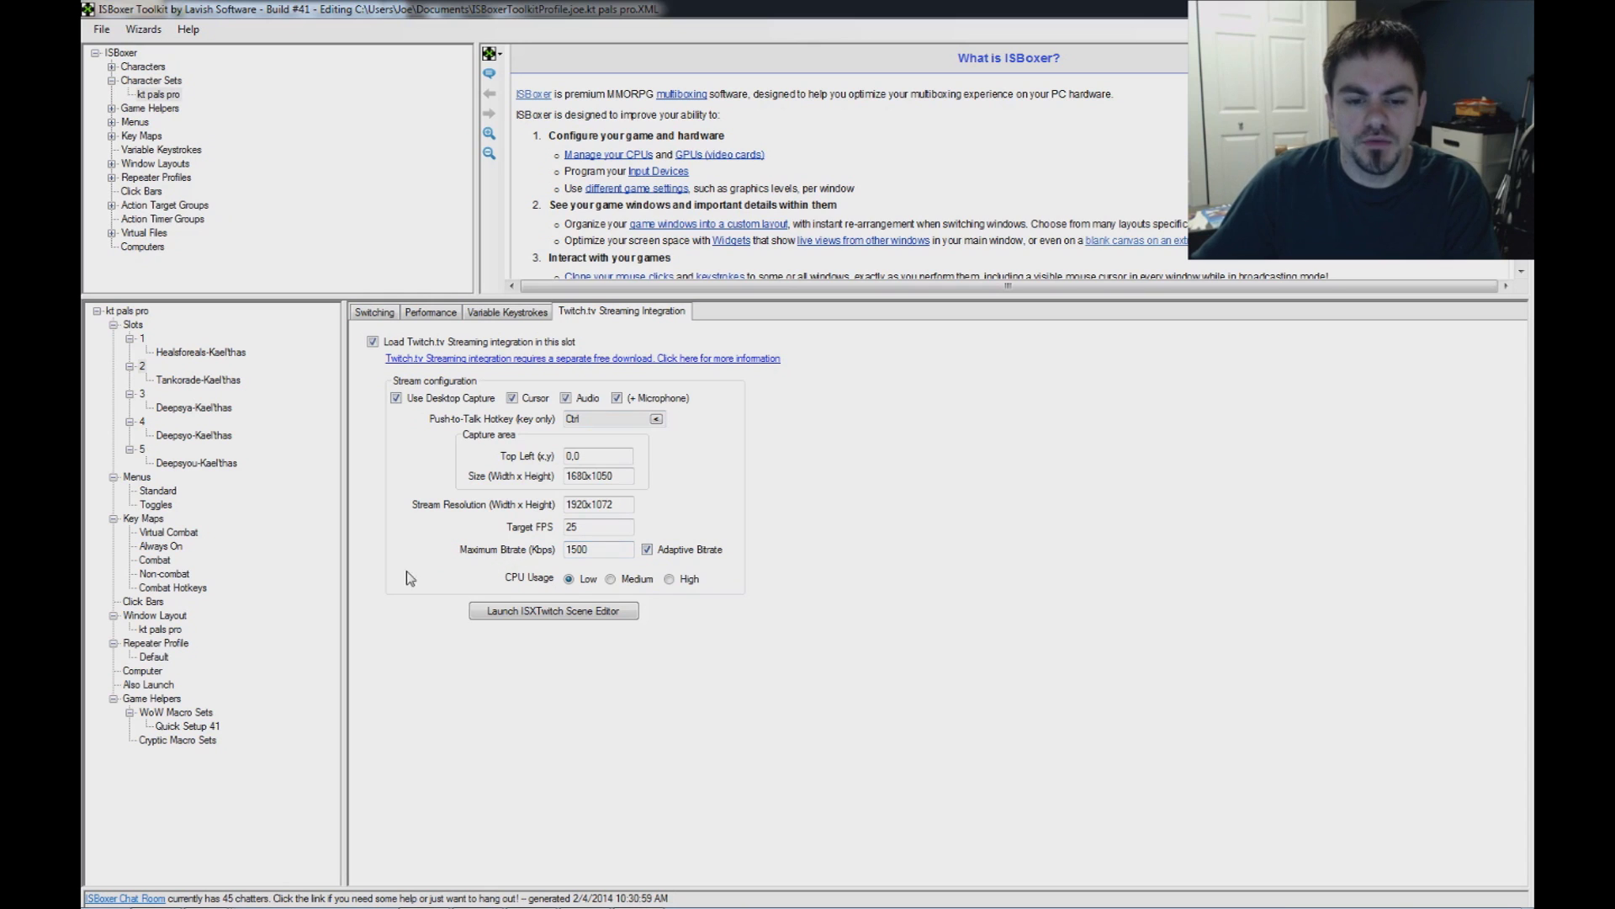
Launch the ISXTwitch Scene Editor and view the isboxer stream overlay 1920x1072 image in Windows Photo Viewer
left_click(573, 611)
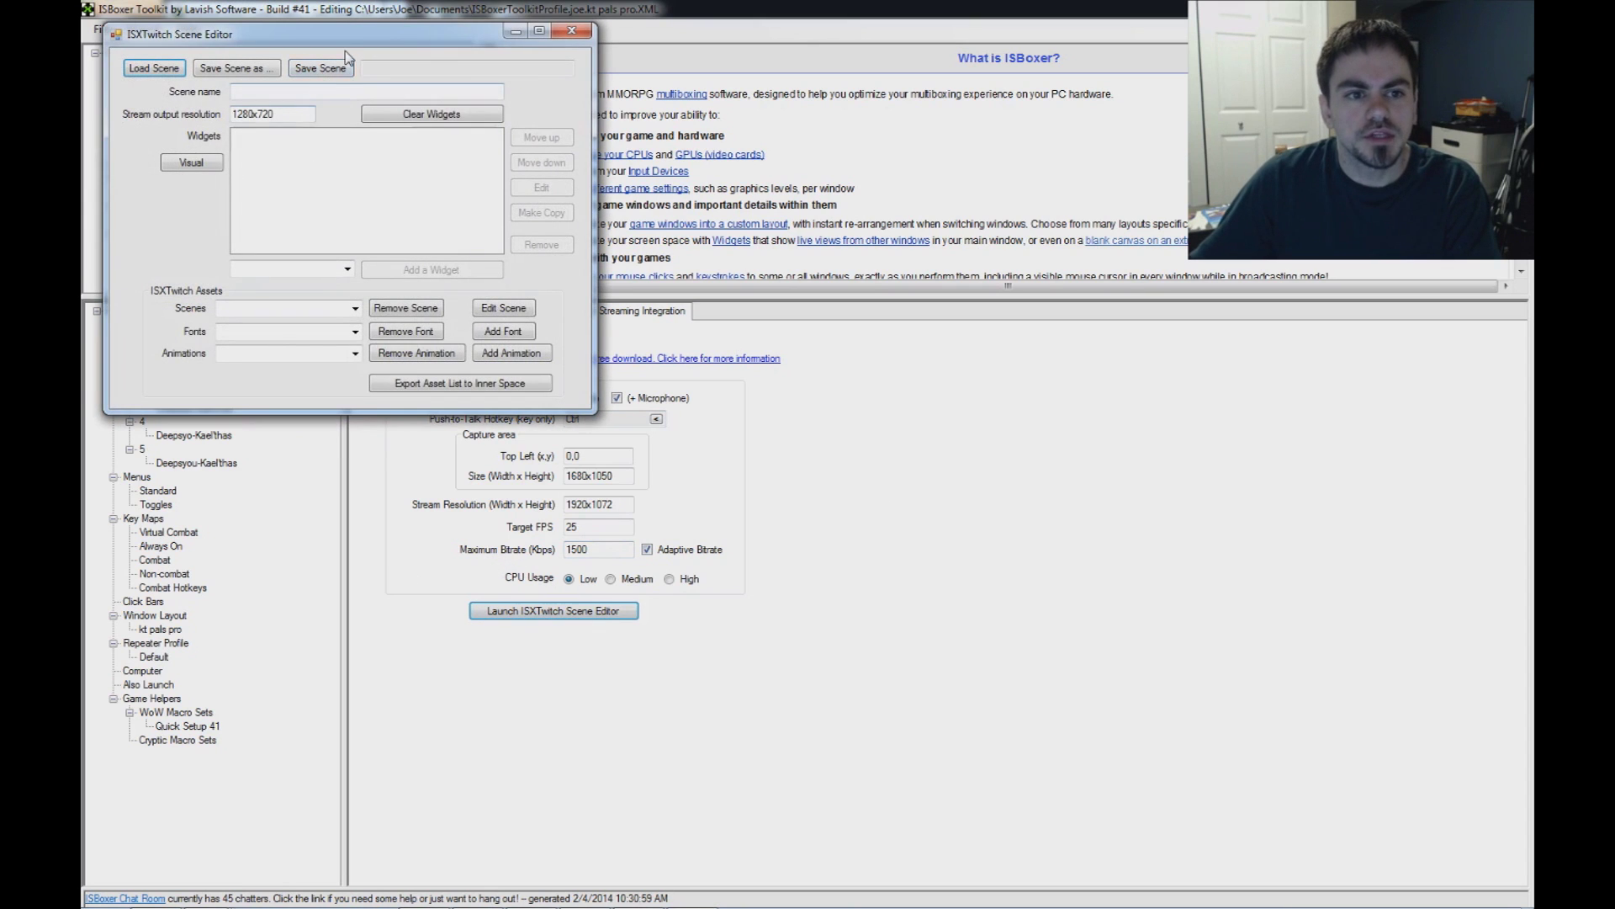
left_click_drag(344, 46, 725, 171)
mouse_move(647, 904)
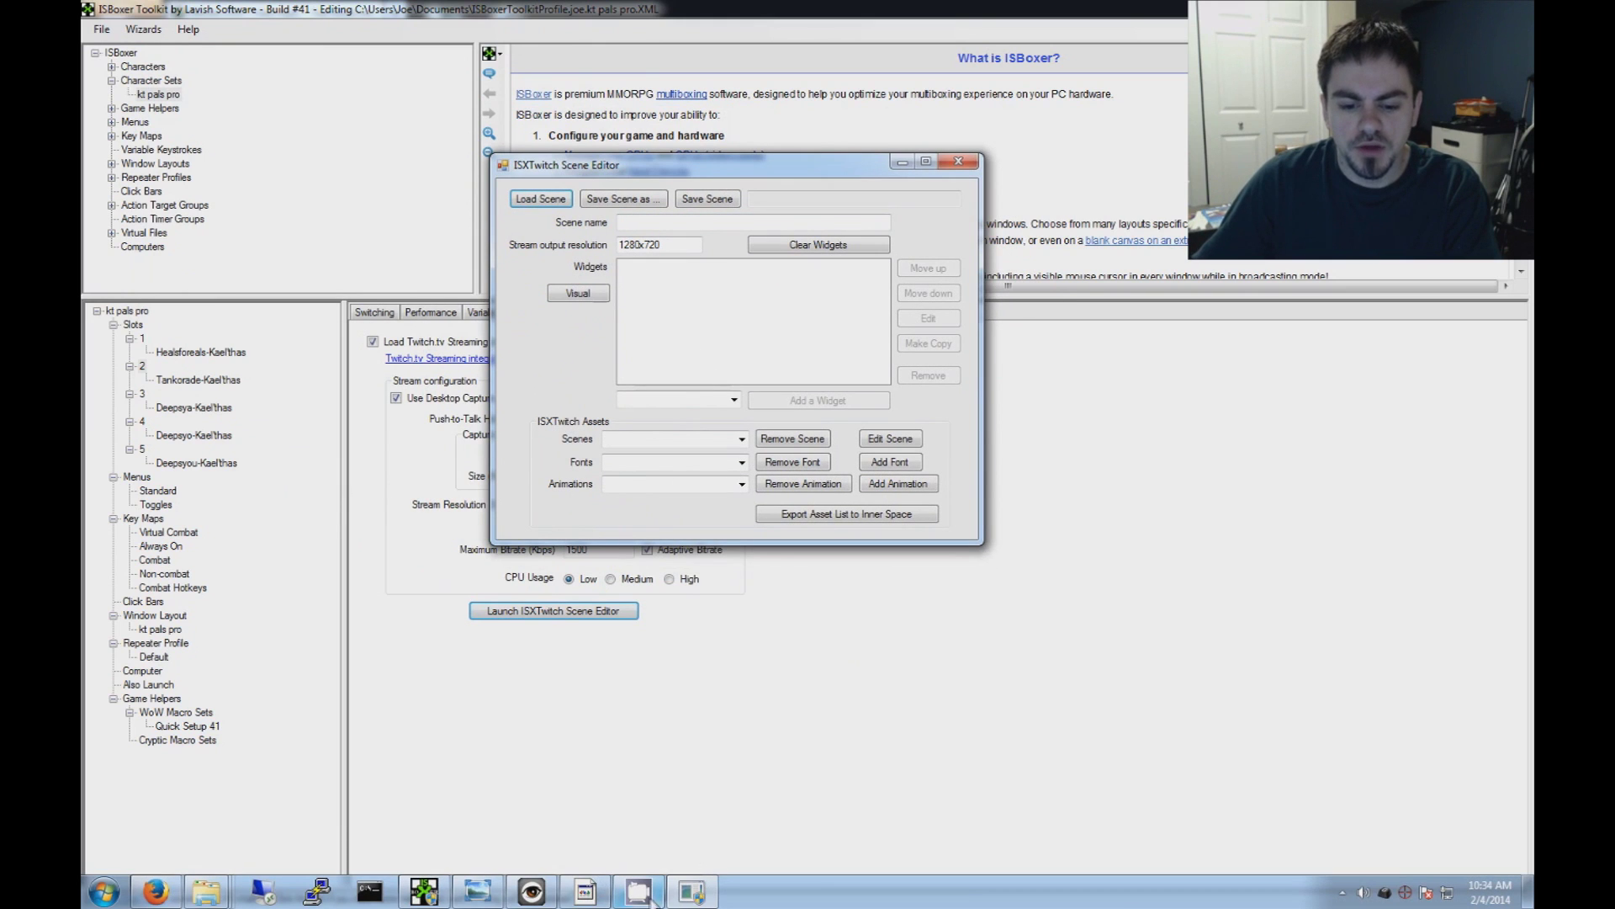
left_click(498, 896)
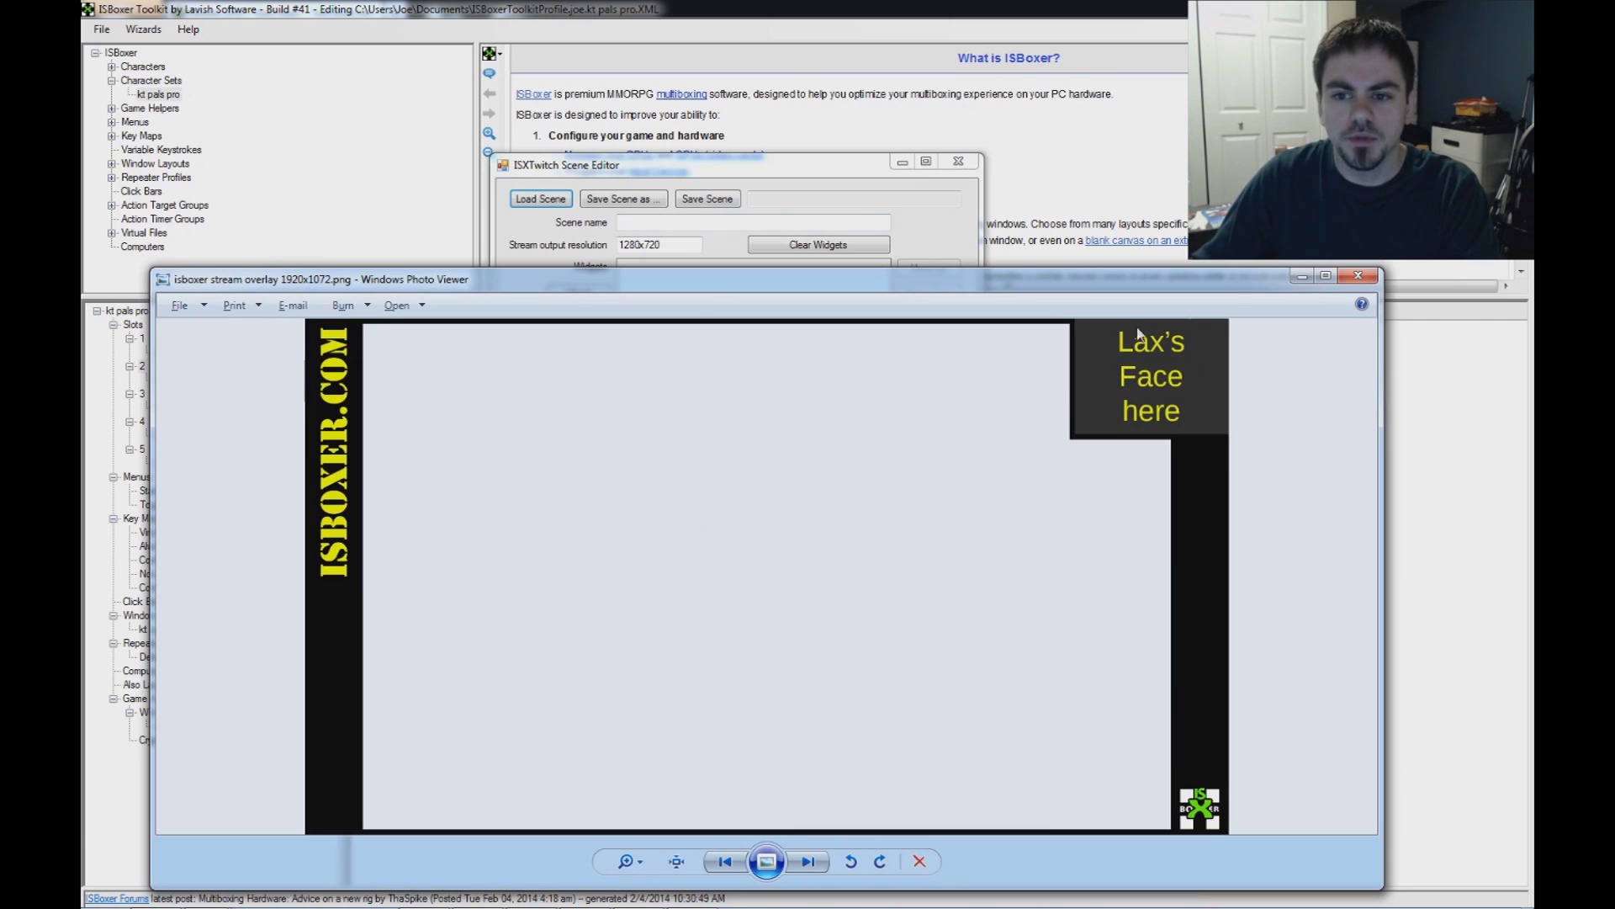
left_click(1298, 278)
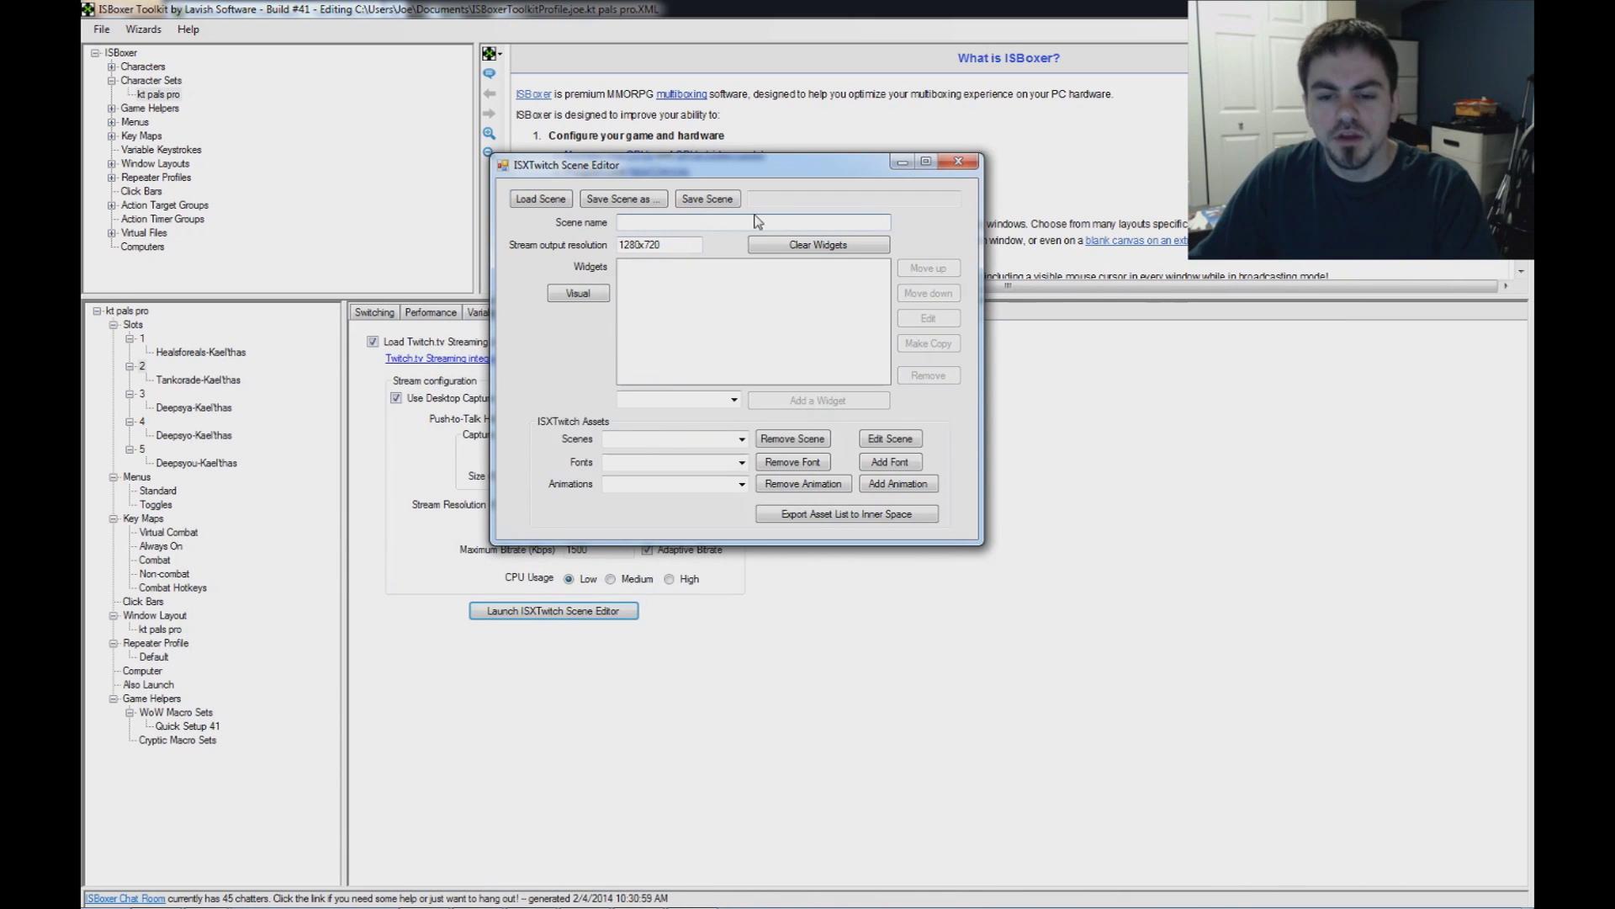
Check which fonts, animations and scenes are available among the ISXTwitch assets
left_click(741, 463)
left_click(743, 485)
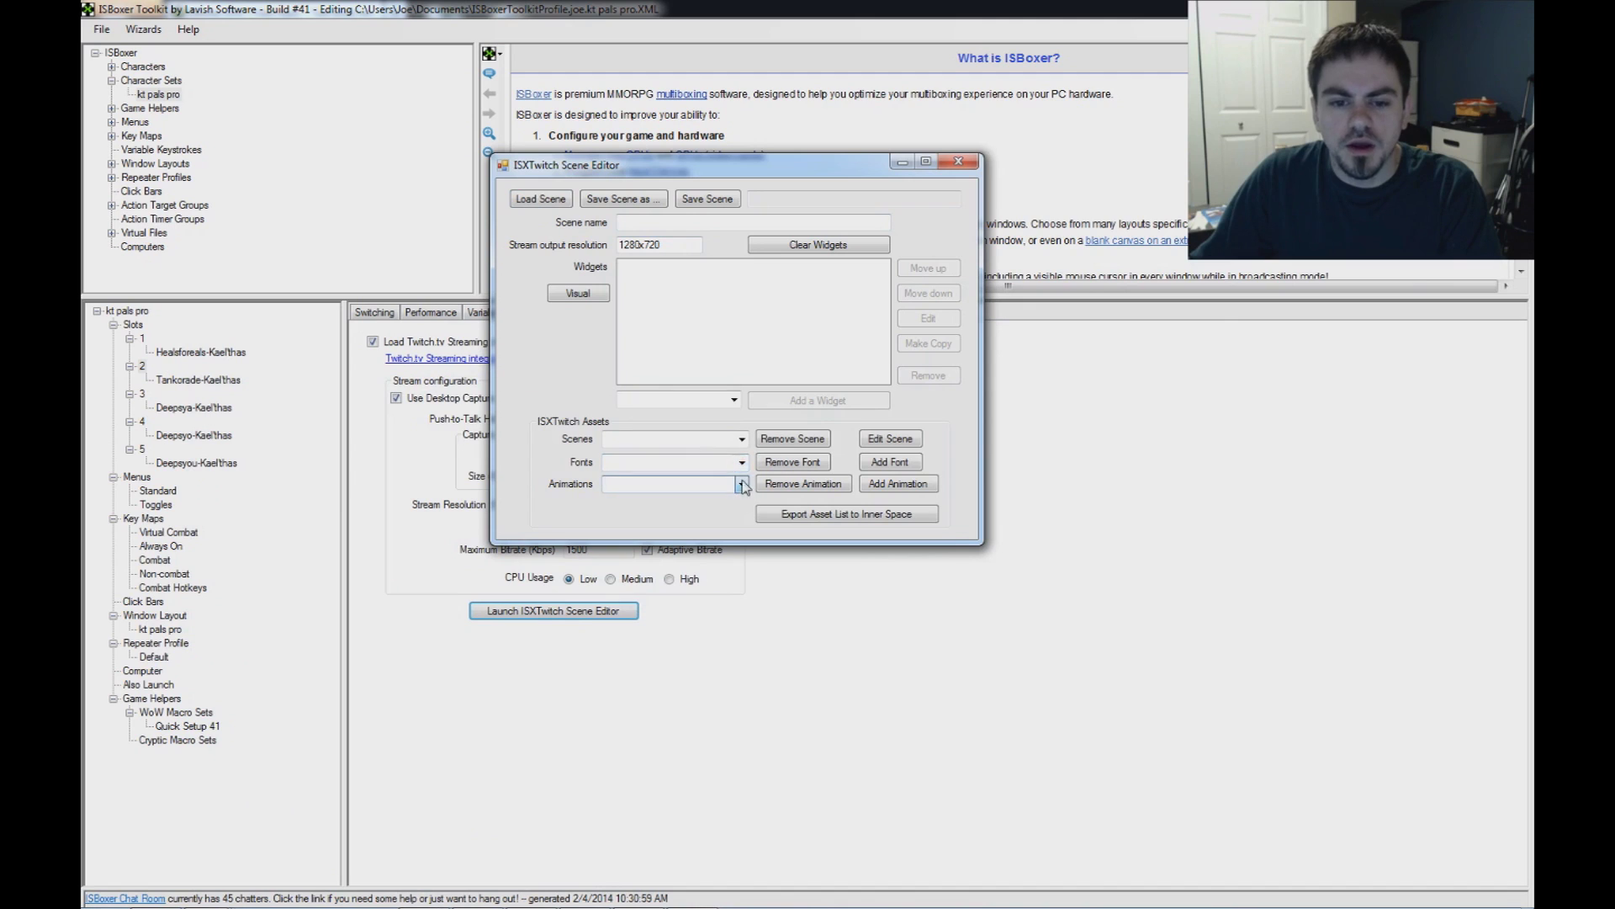
left_click(741, 438)
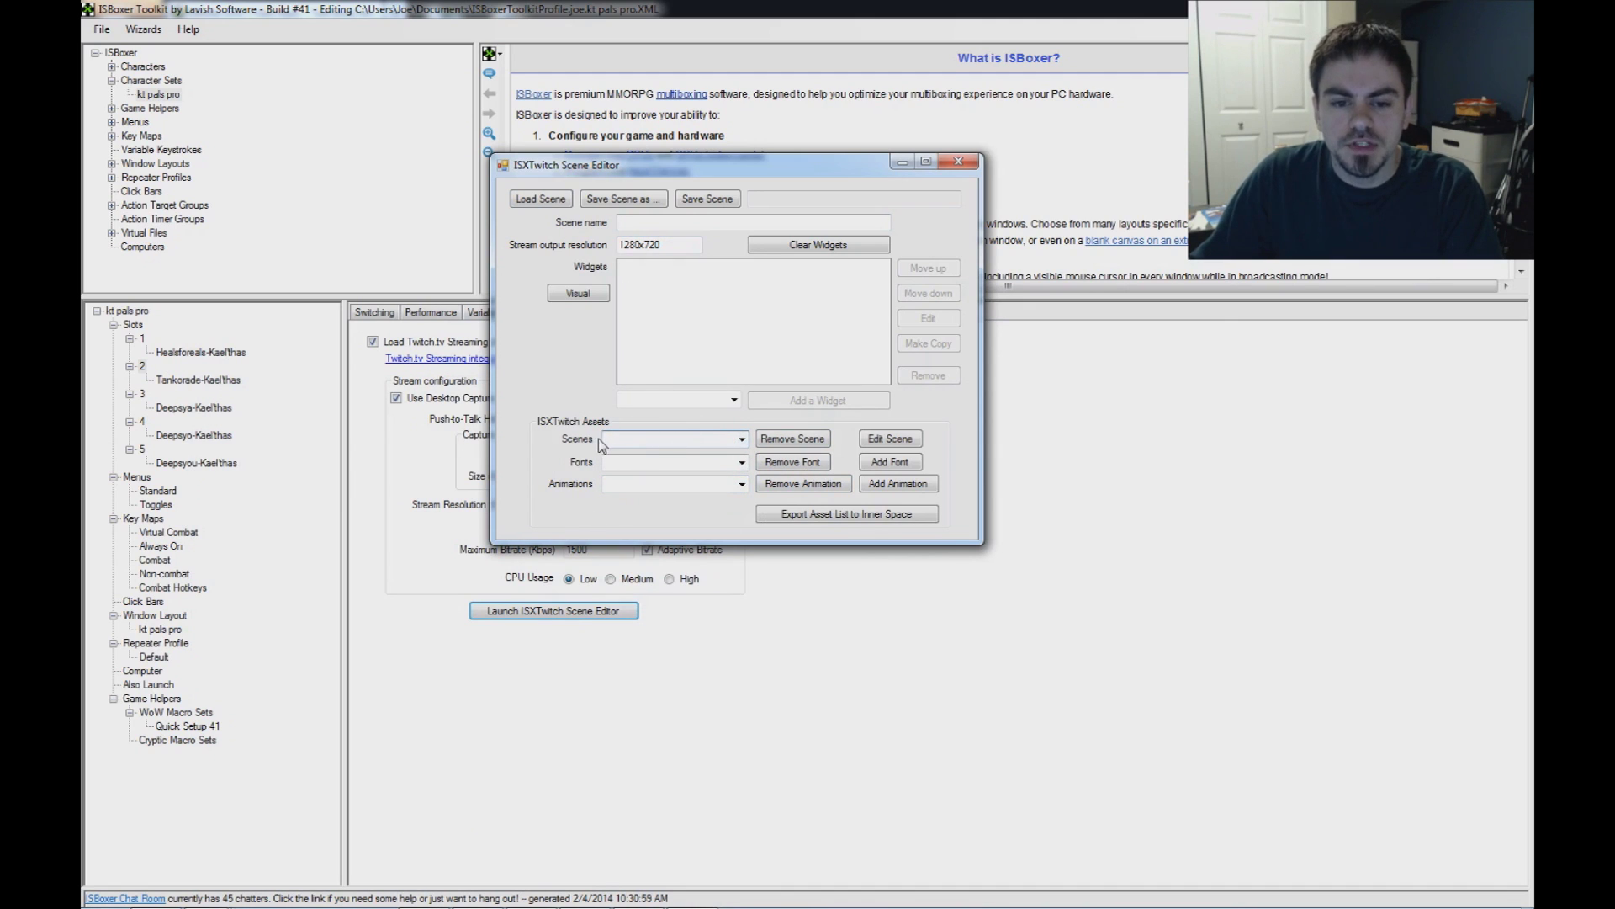
Name the scene demo and set its stream output resolution to 1920x1072
left_click(634, 221)
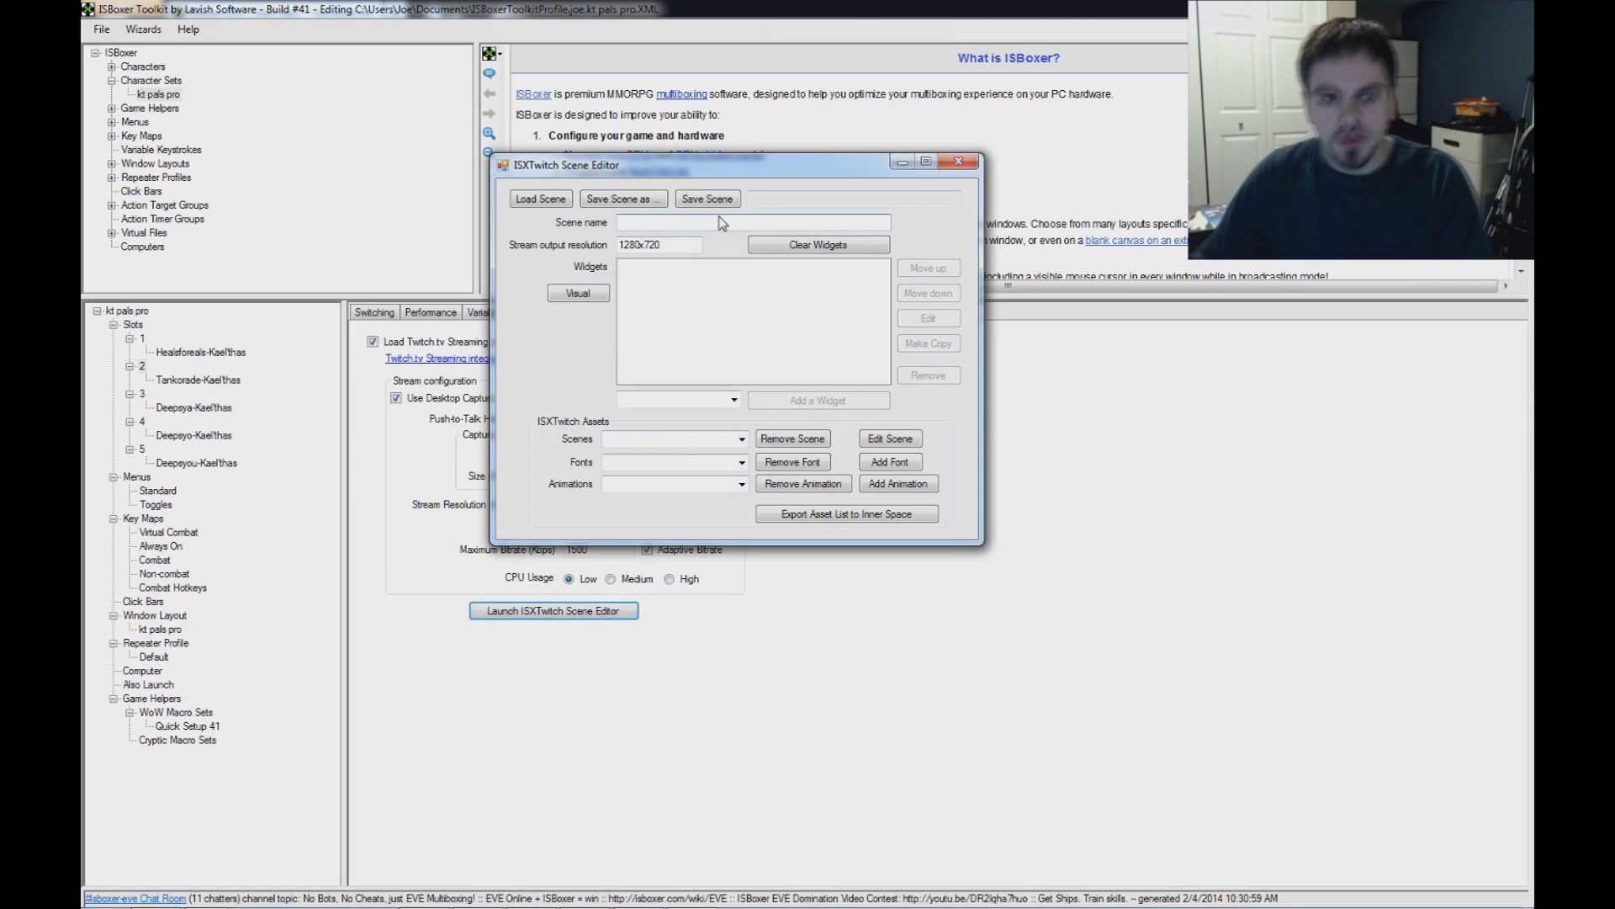
type("demo")
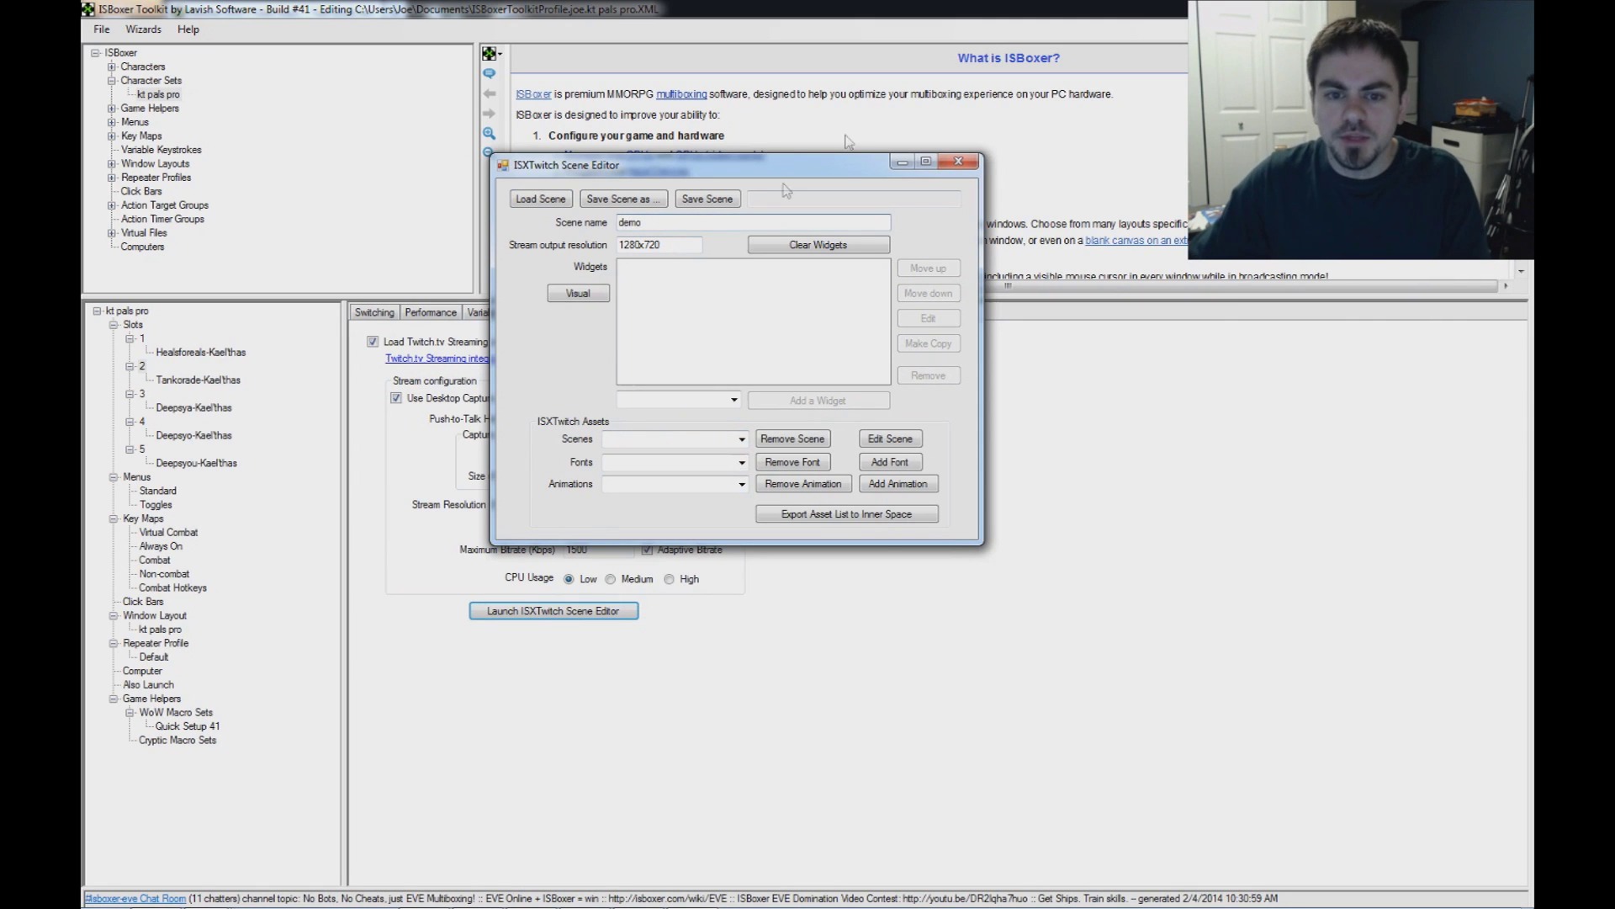
key("Tab")
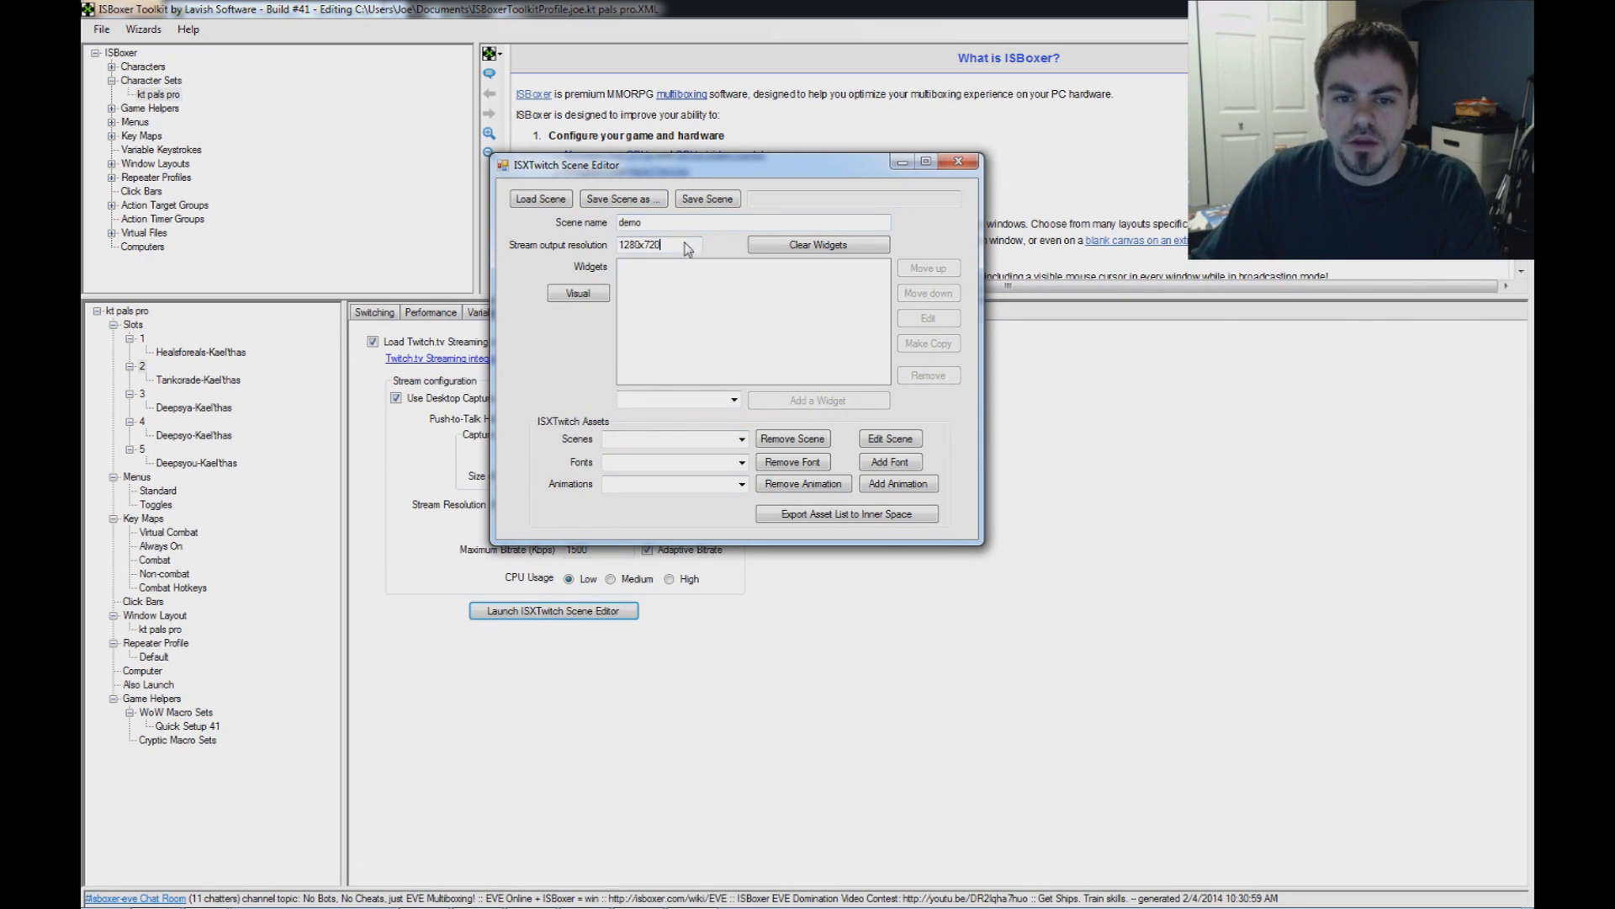
left_click_drag(680, 179, 874, 229)
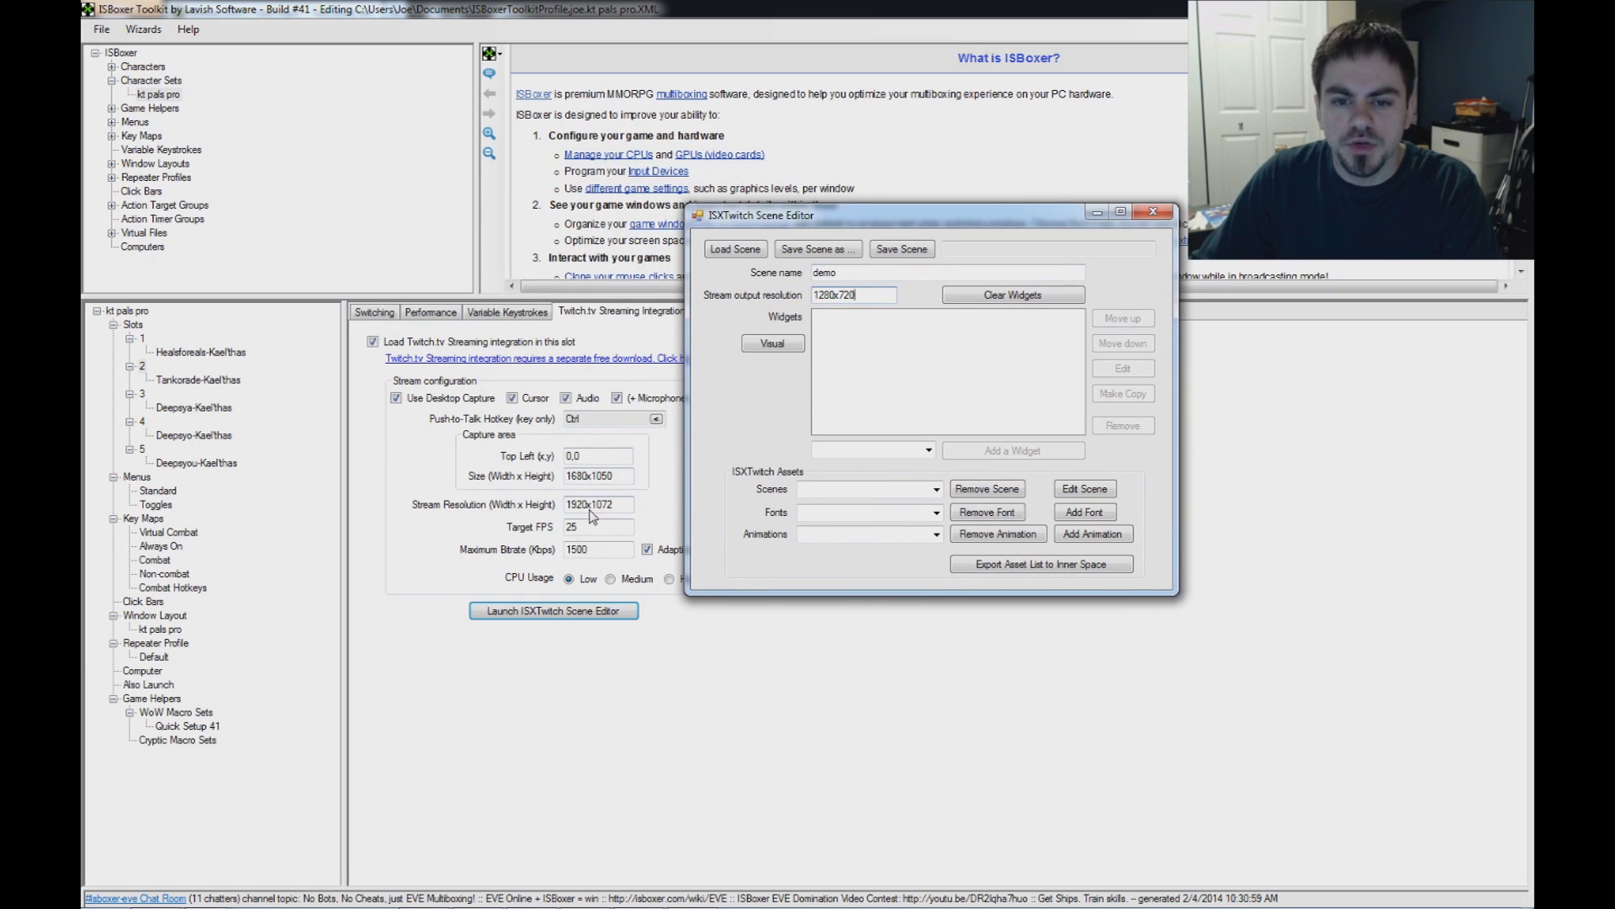
left_click_drag(878, 301, 725, 308)
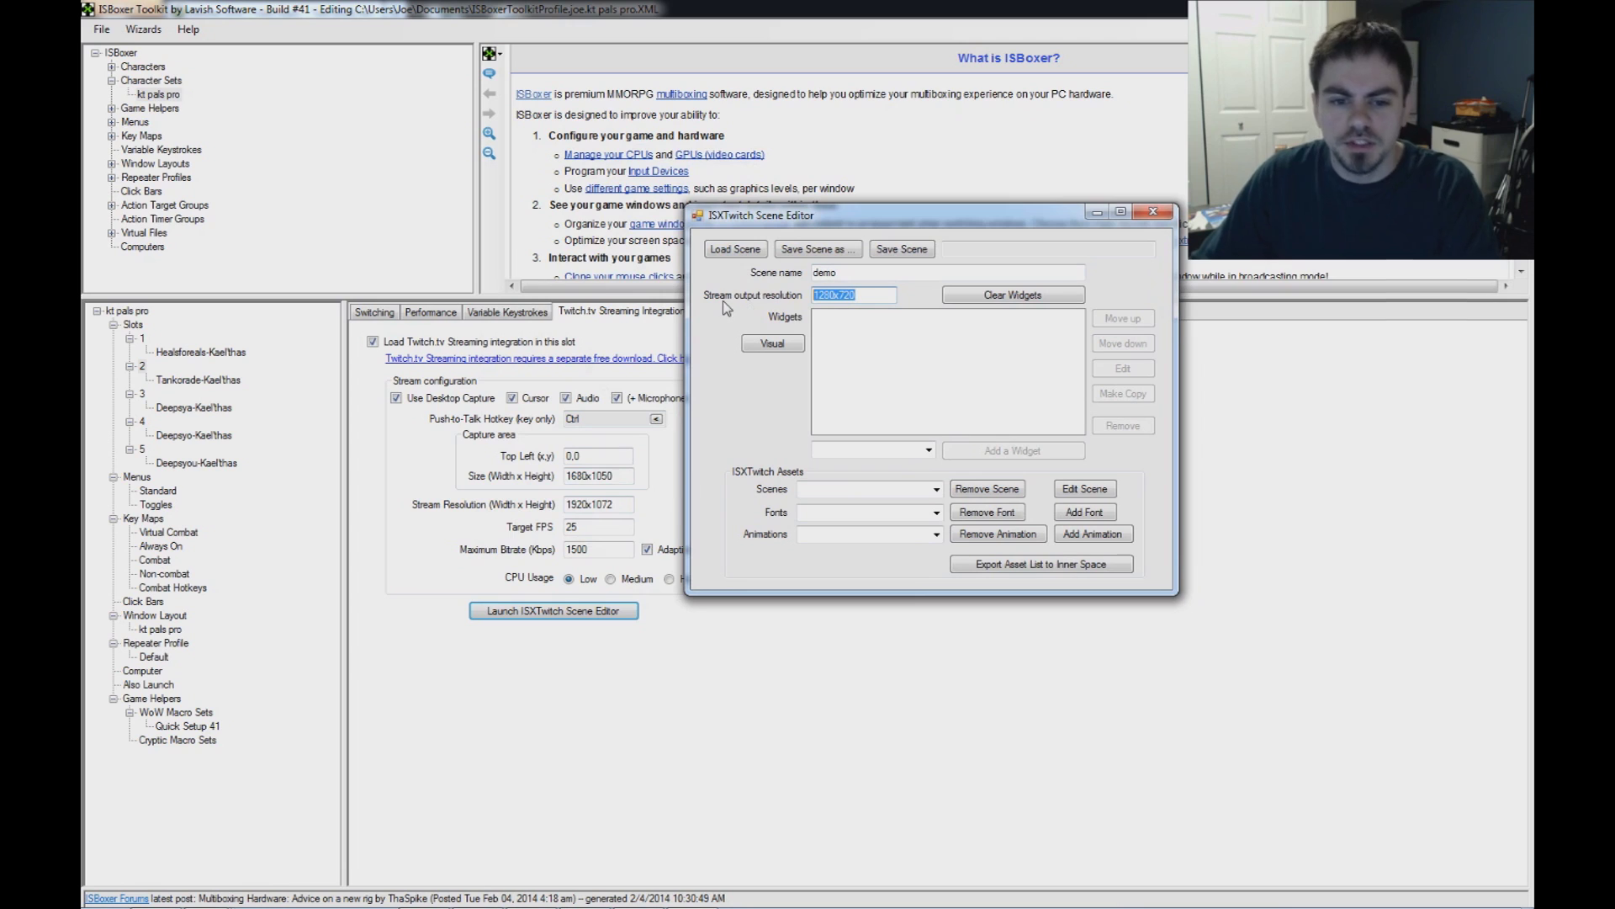
type("1920x1072")
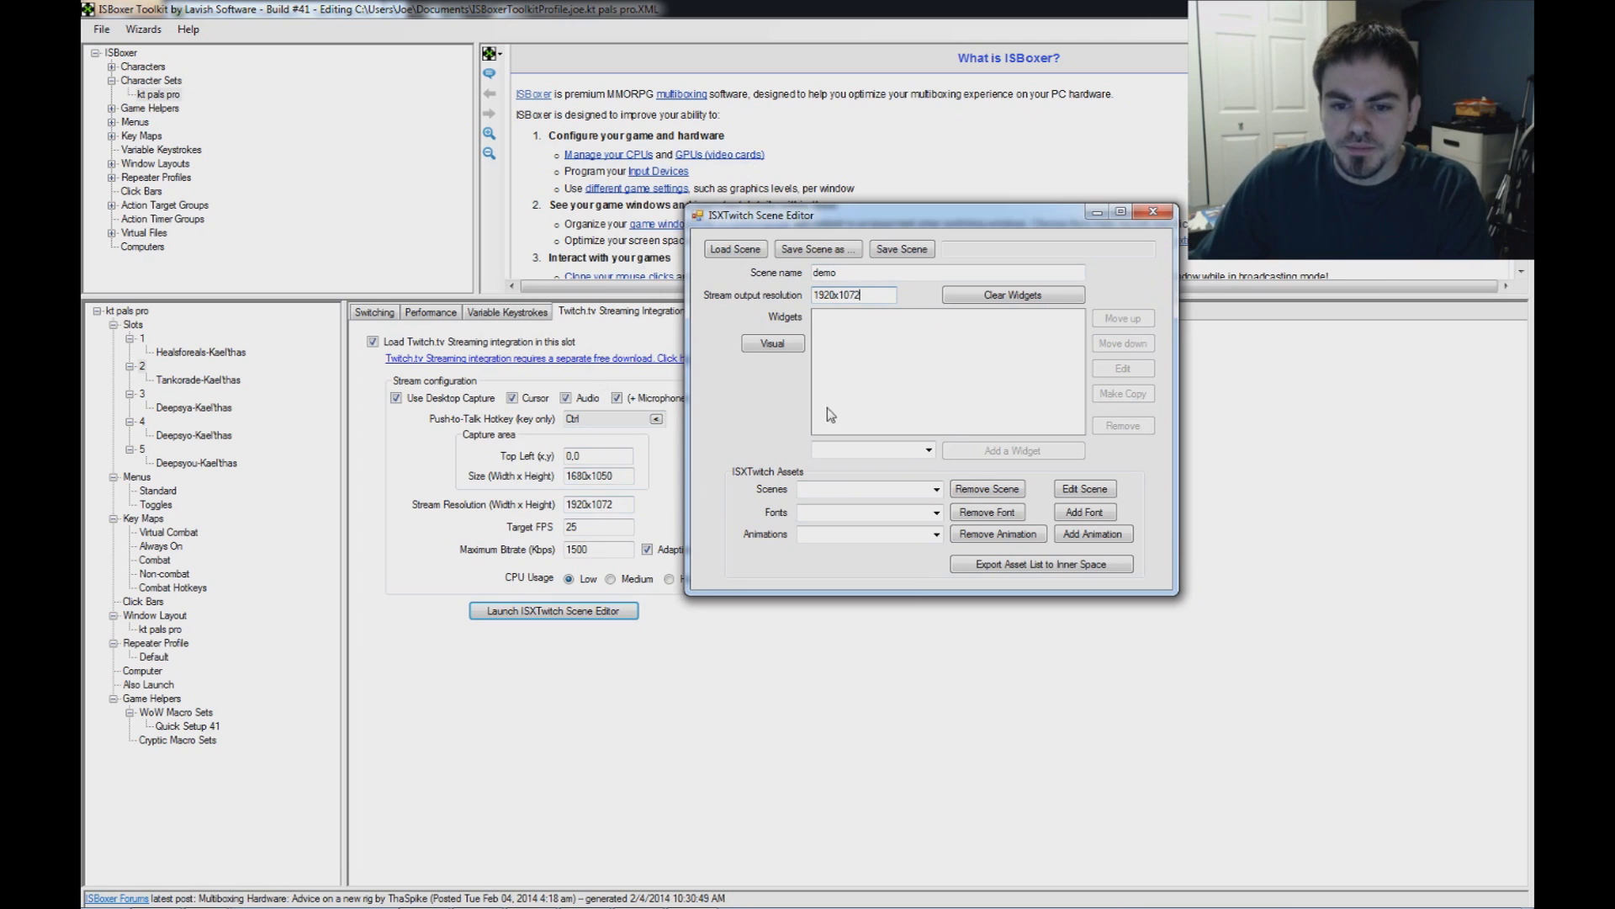
left_click(898, 368)
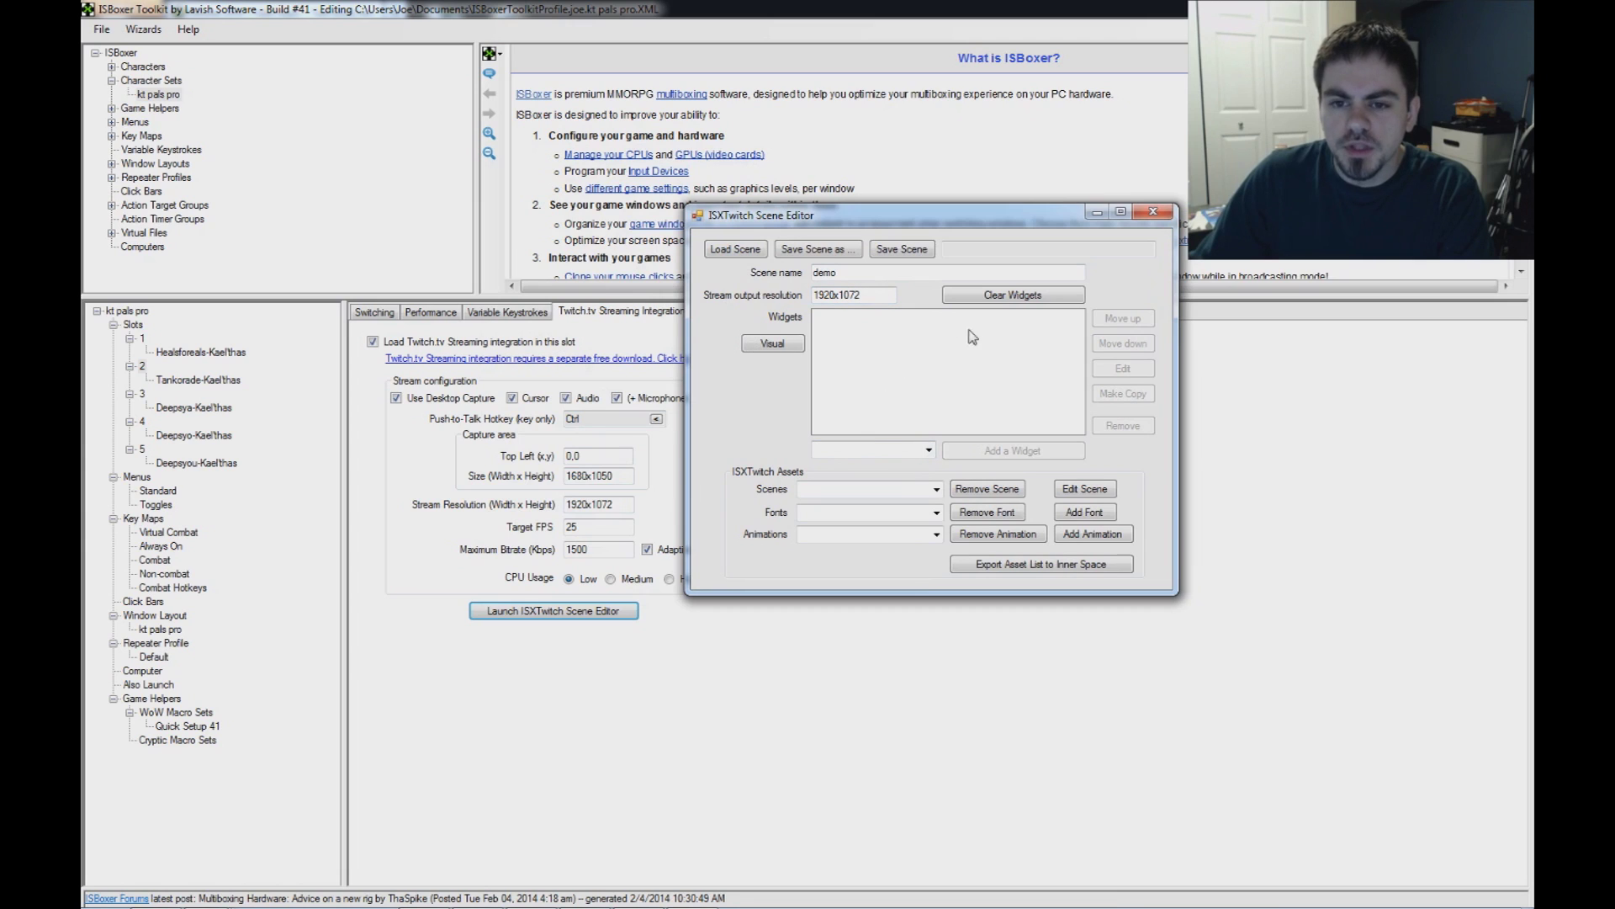
Add a DesktopCapture widget with its stream output region's top-left position set to 120,11
left_click(915, 451)
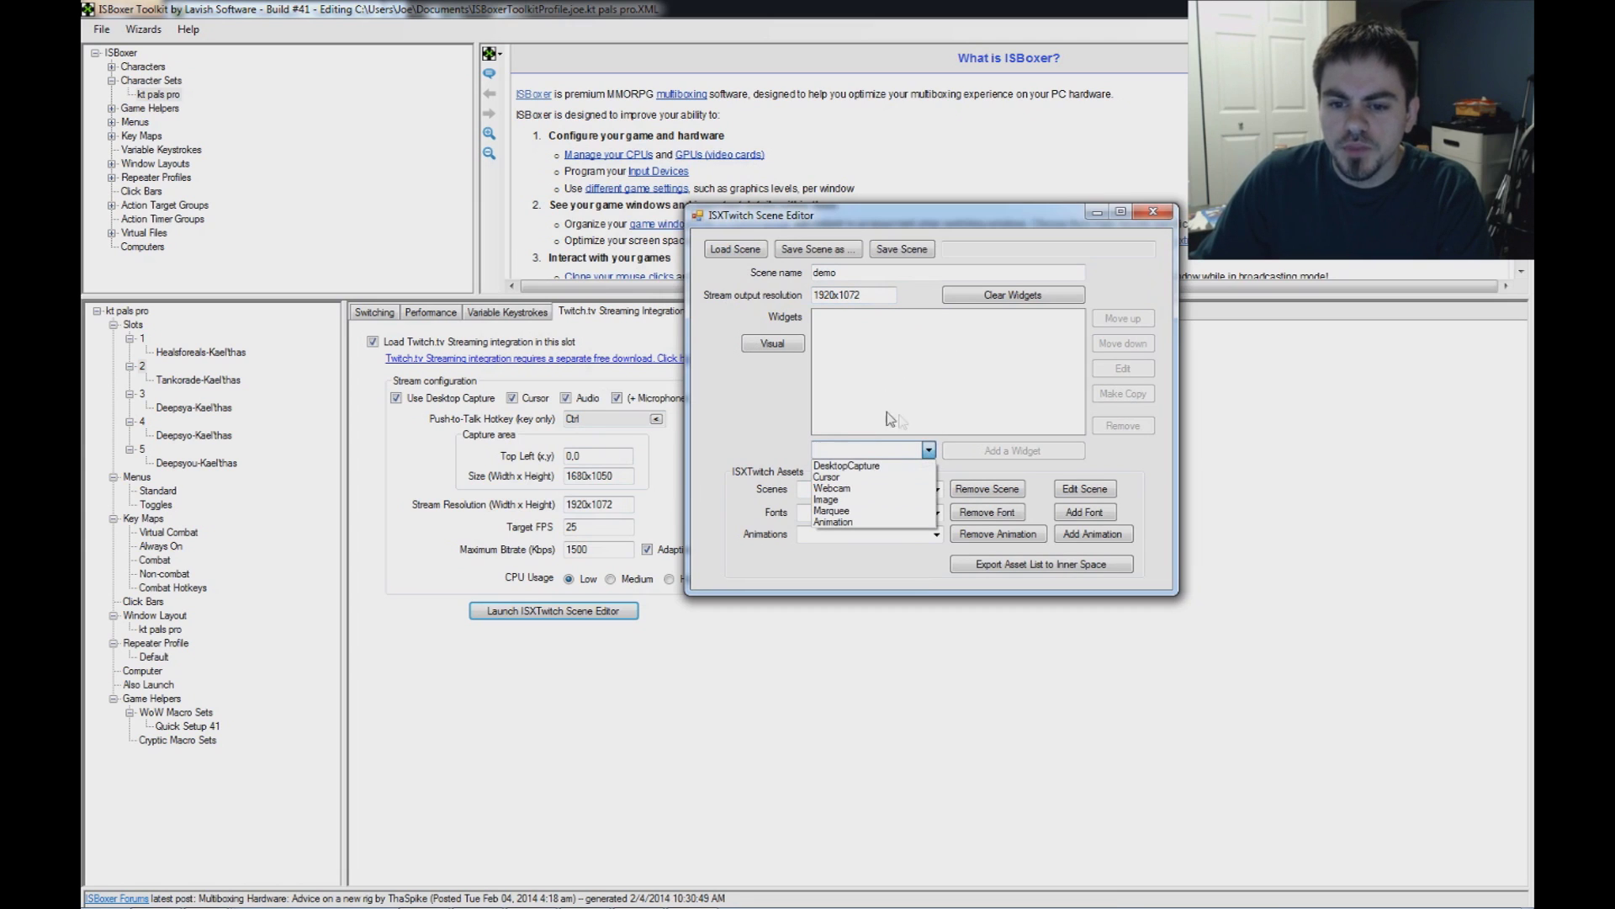
left_click(854, 467)
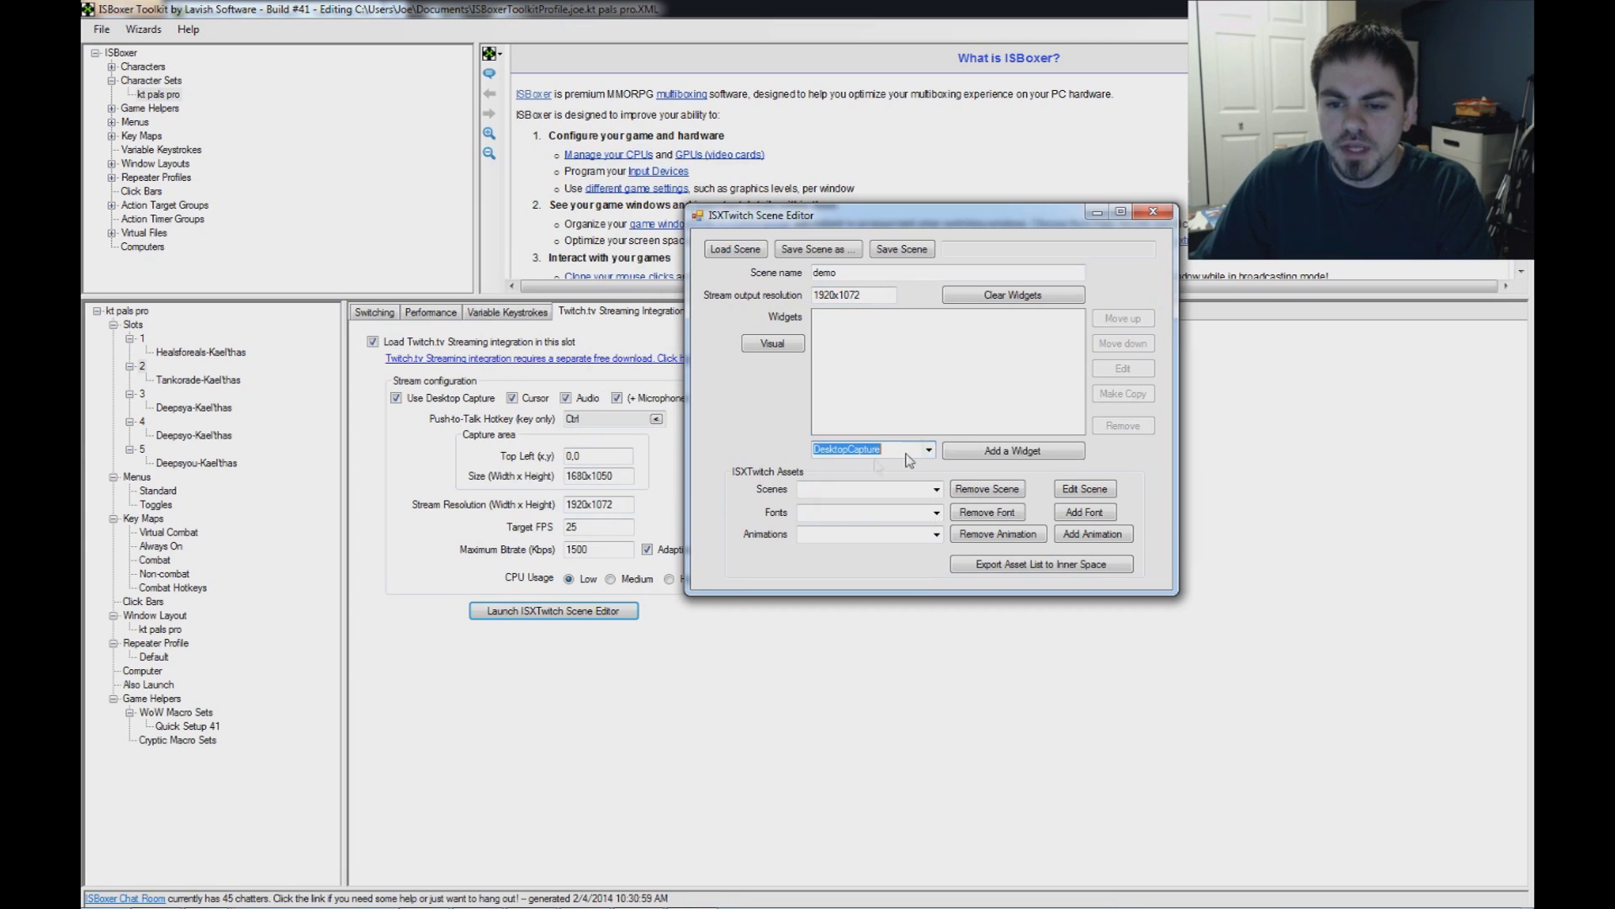
left_click(1012, 452)
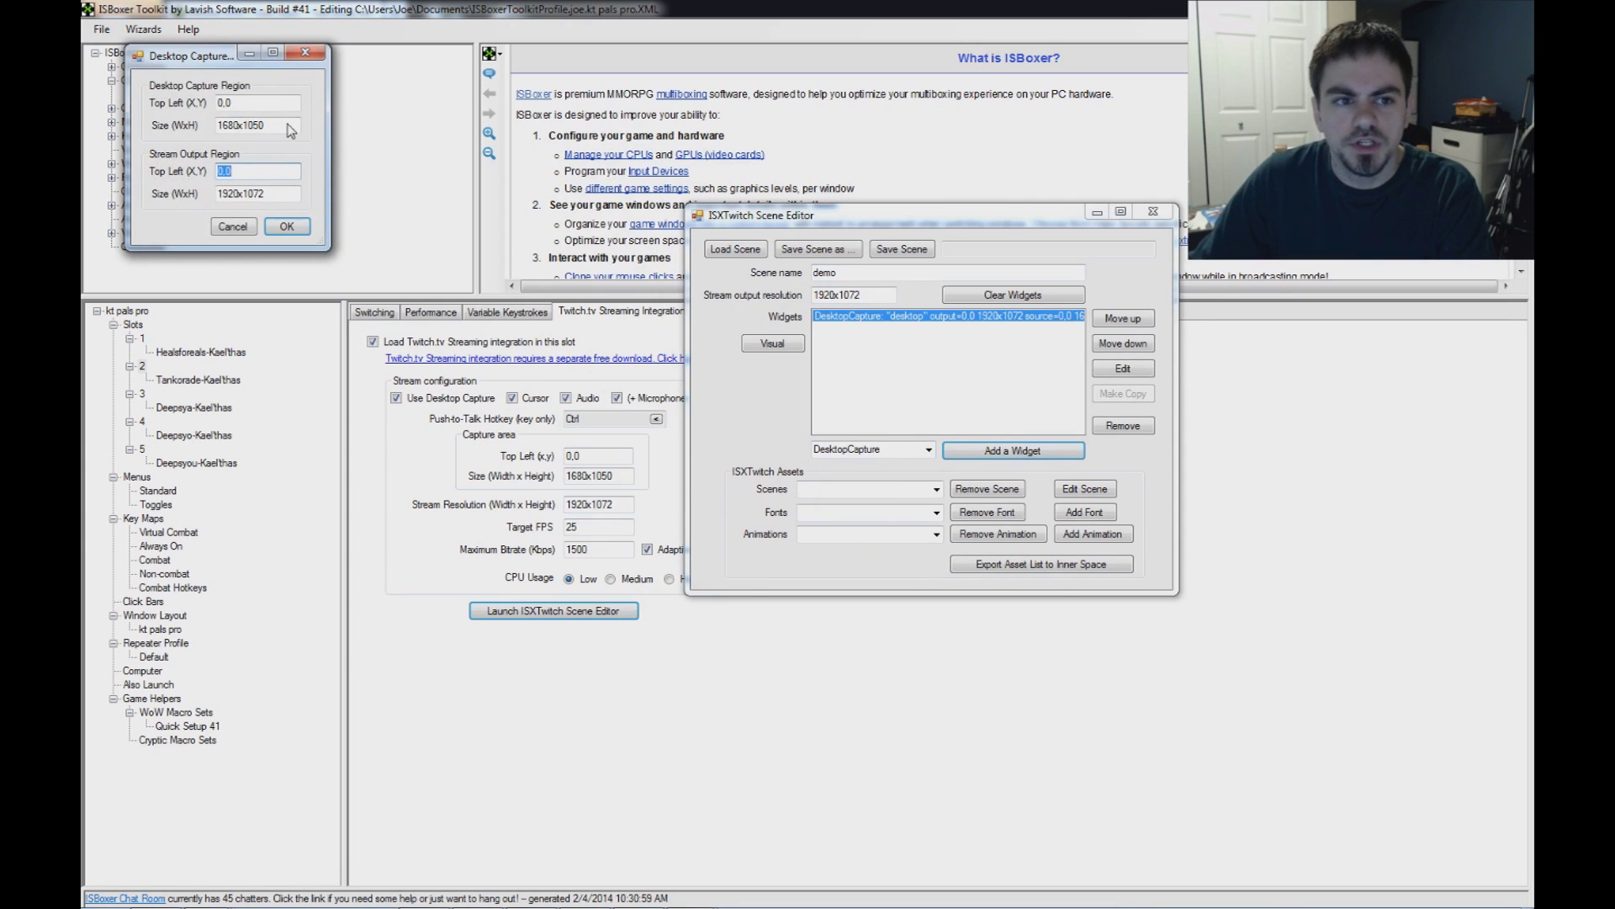
left_click_drag(208, 51, 780, 335)
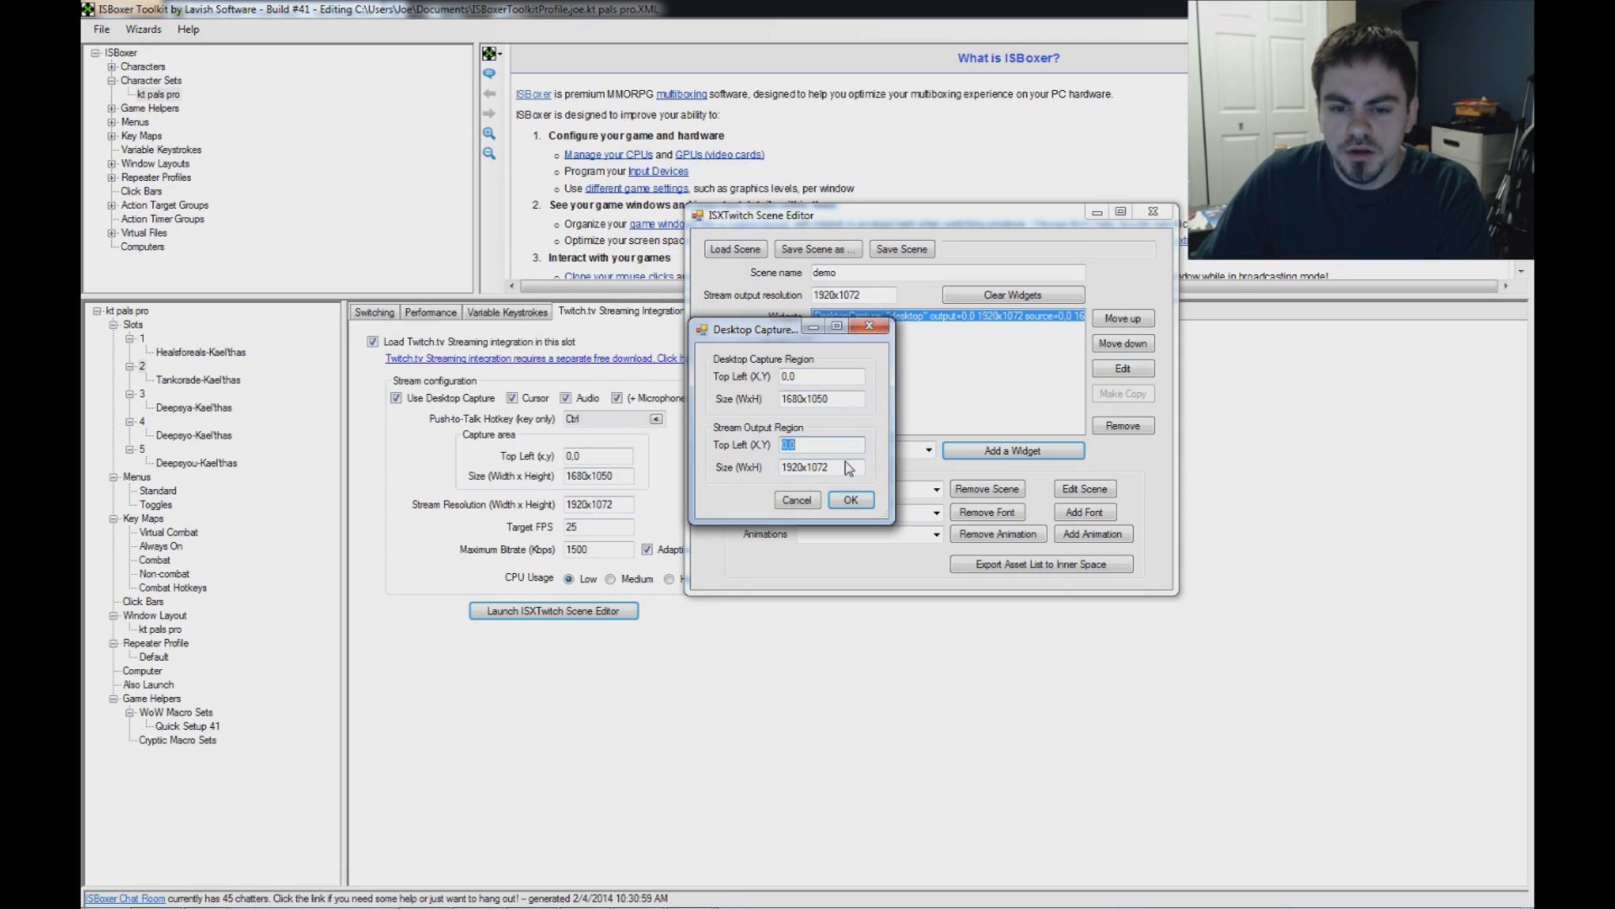
type(",11")
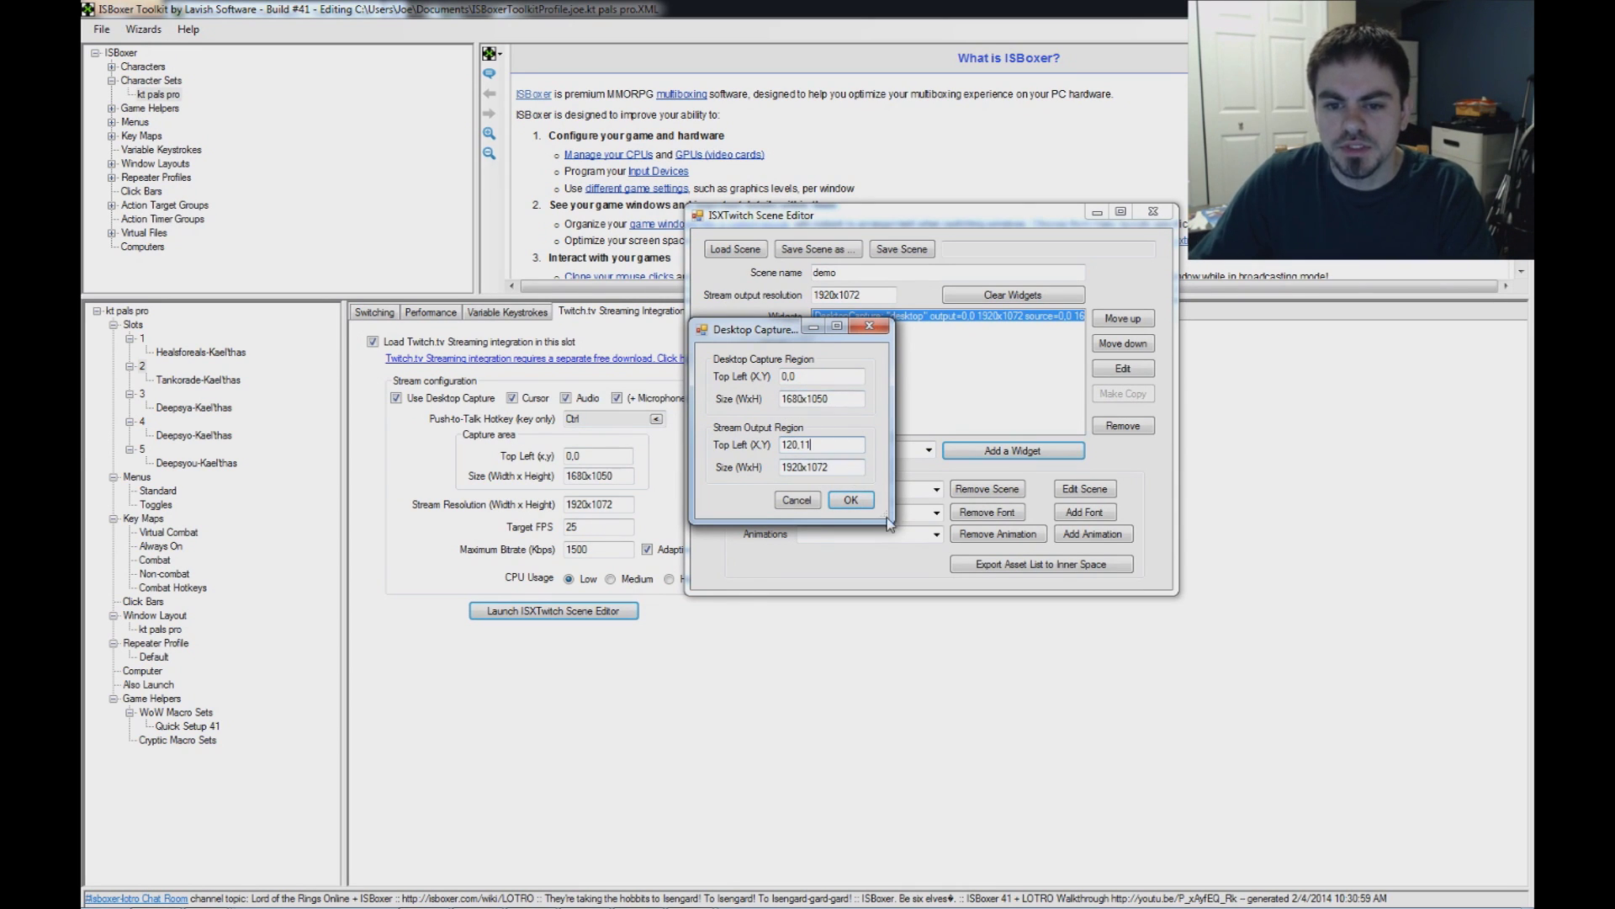
left_click(862, 504)
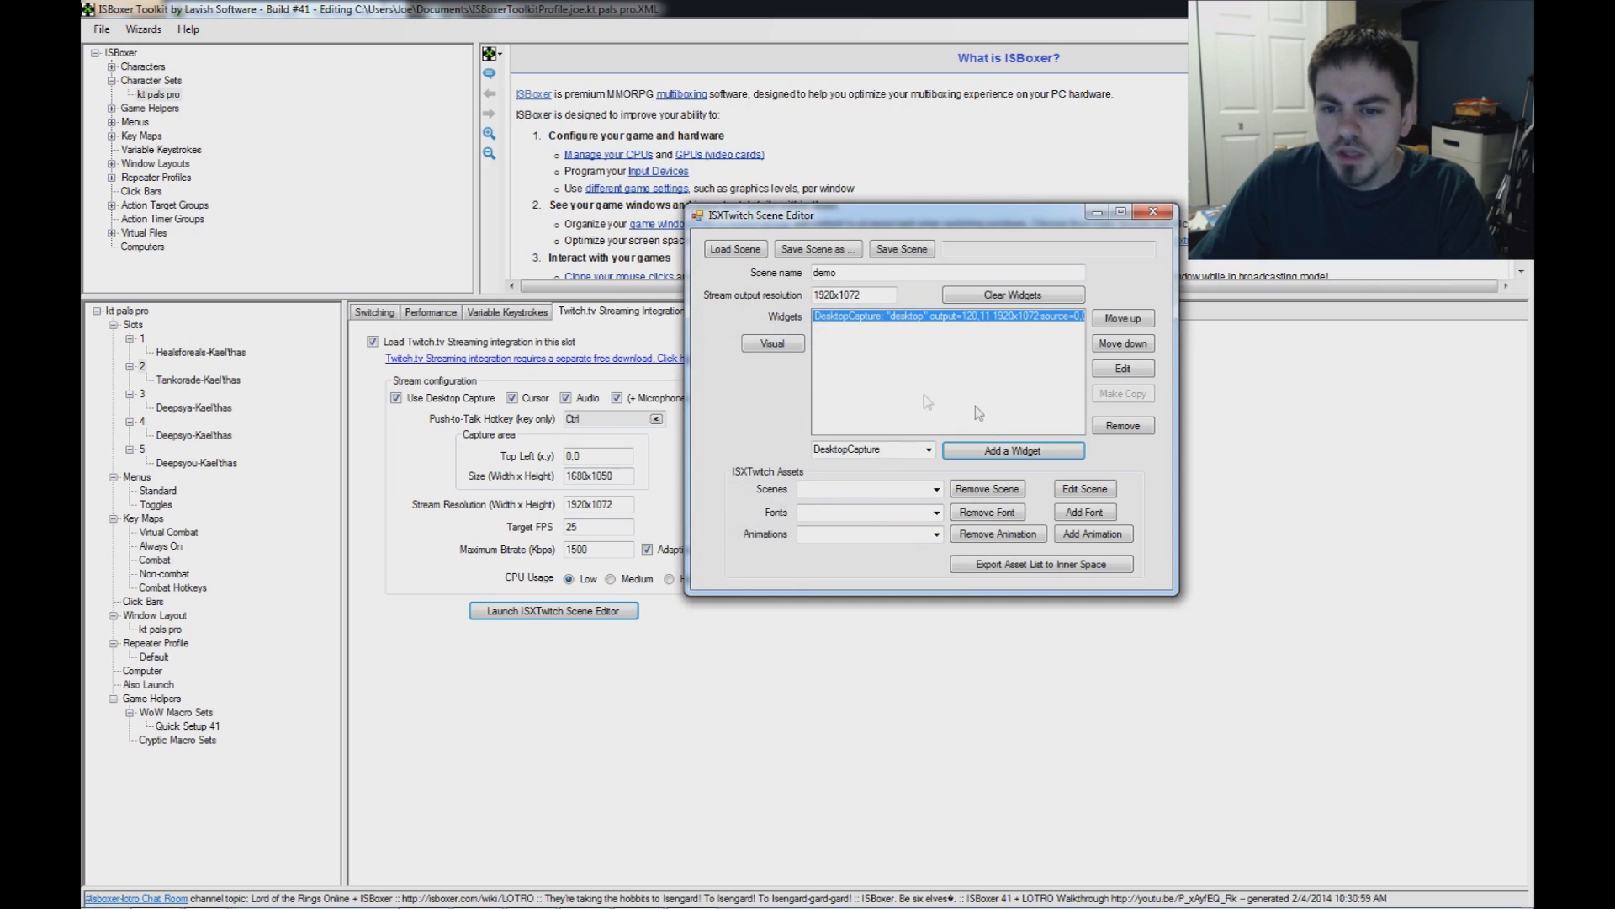
Add a Cursor widget to the scene
left_click(928, 450)
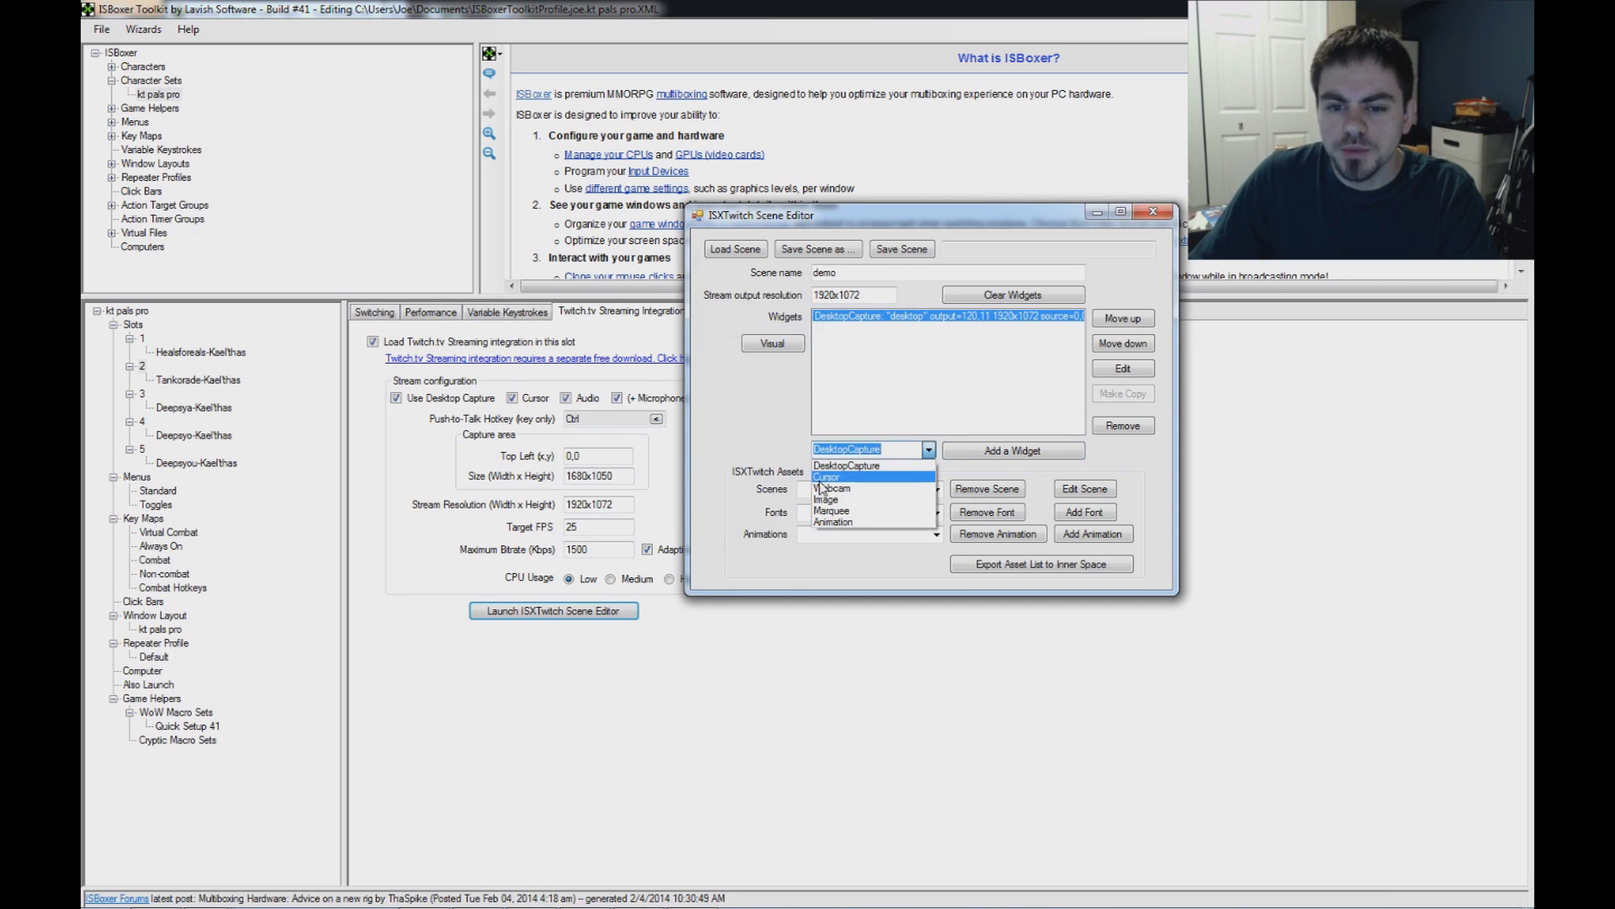
left_click(829, 478)
left_click(980, 453)
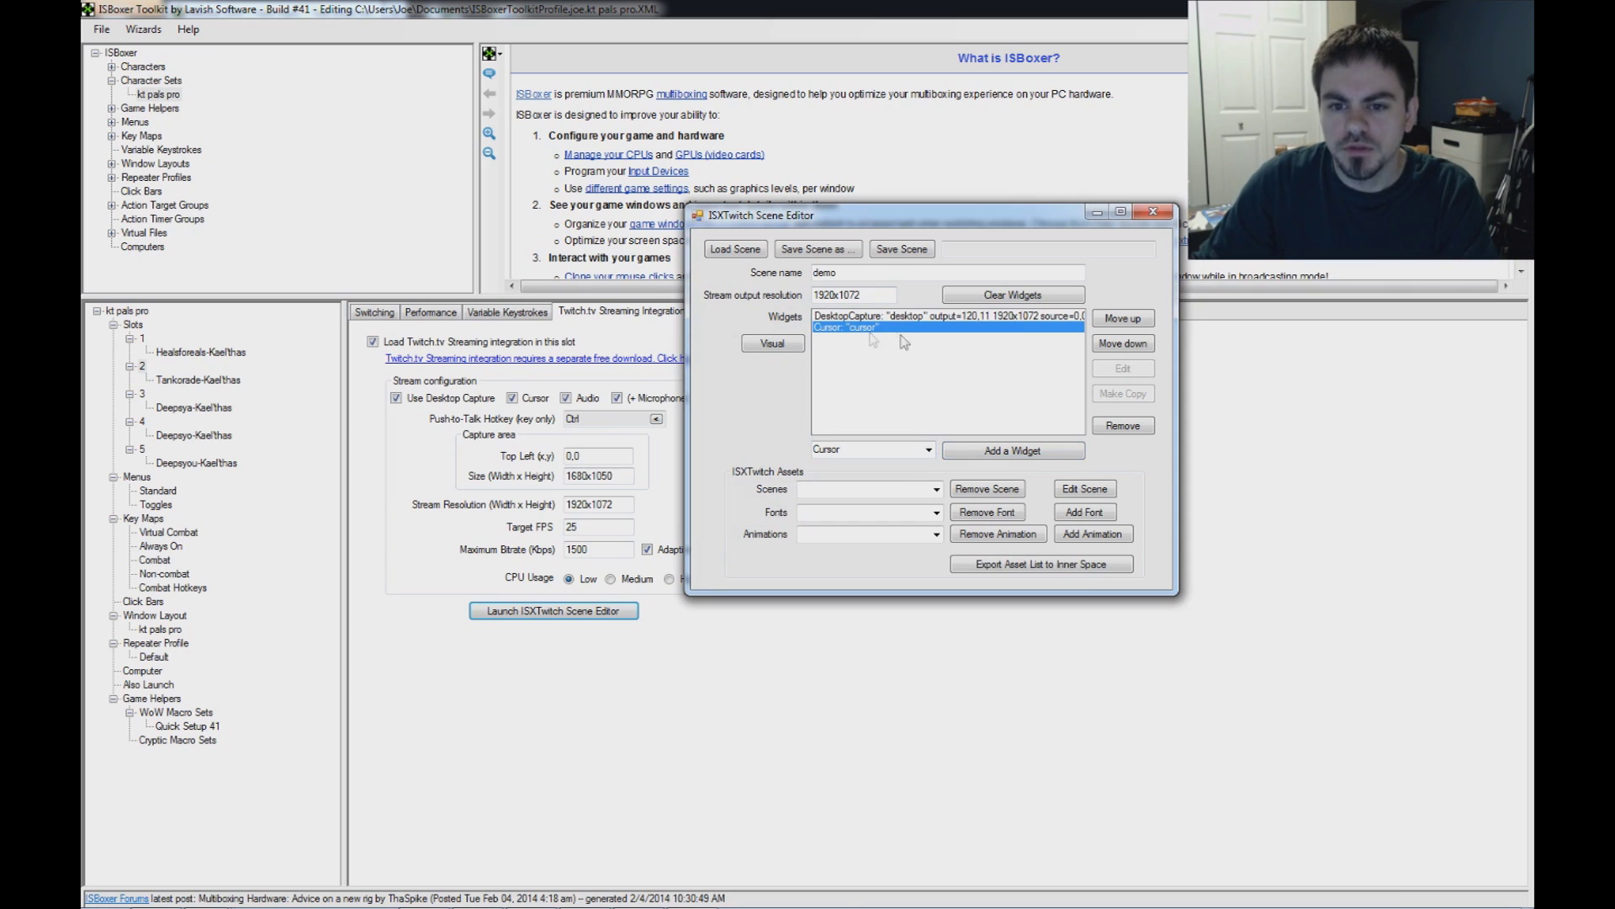
Add an Image widget that uses the file isboxer stream overlay 1920x1072.png
left_click(930, 451)
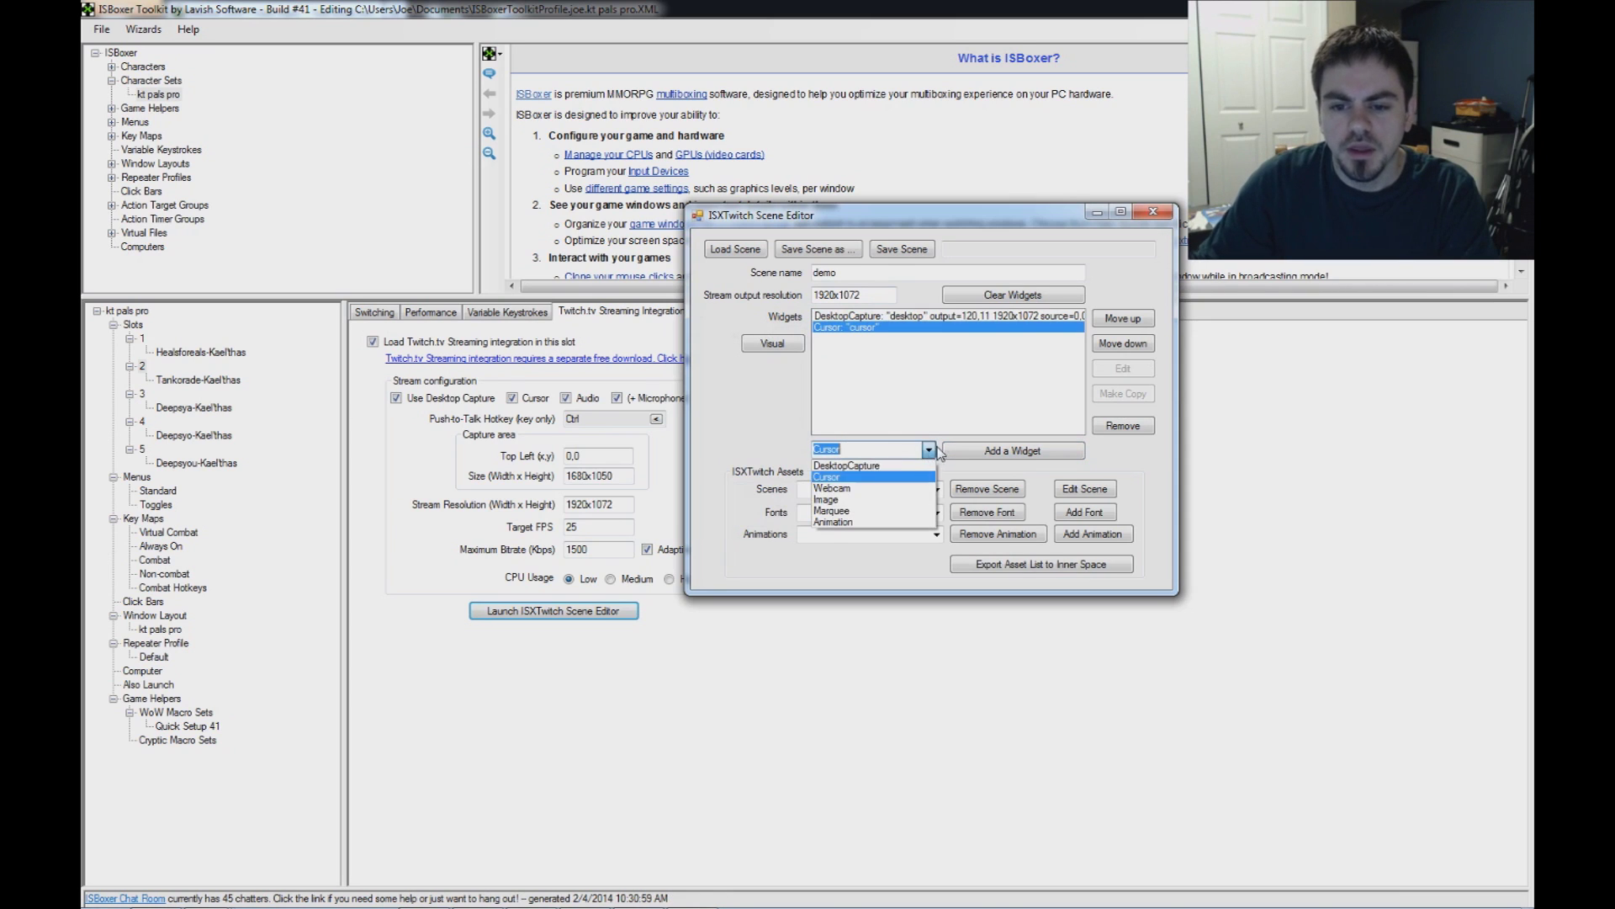
left_click(831, 499)
left_click(1002, 452)
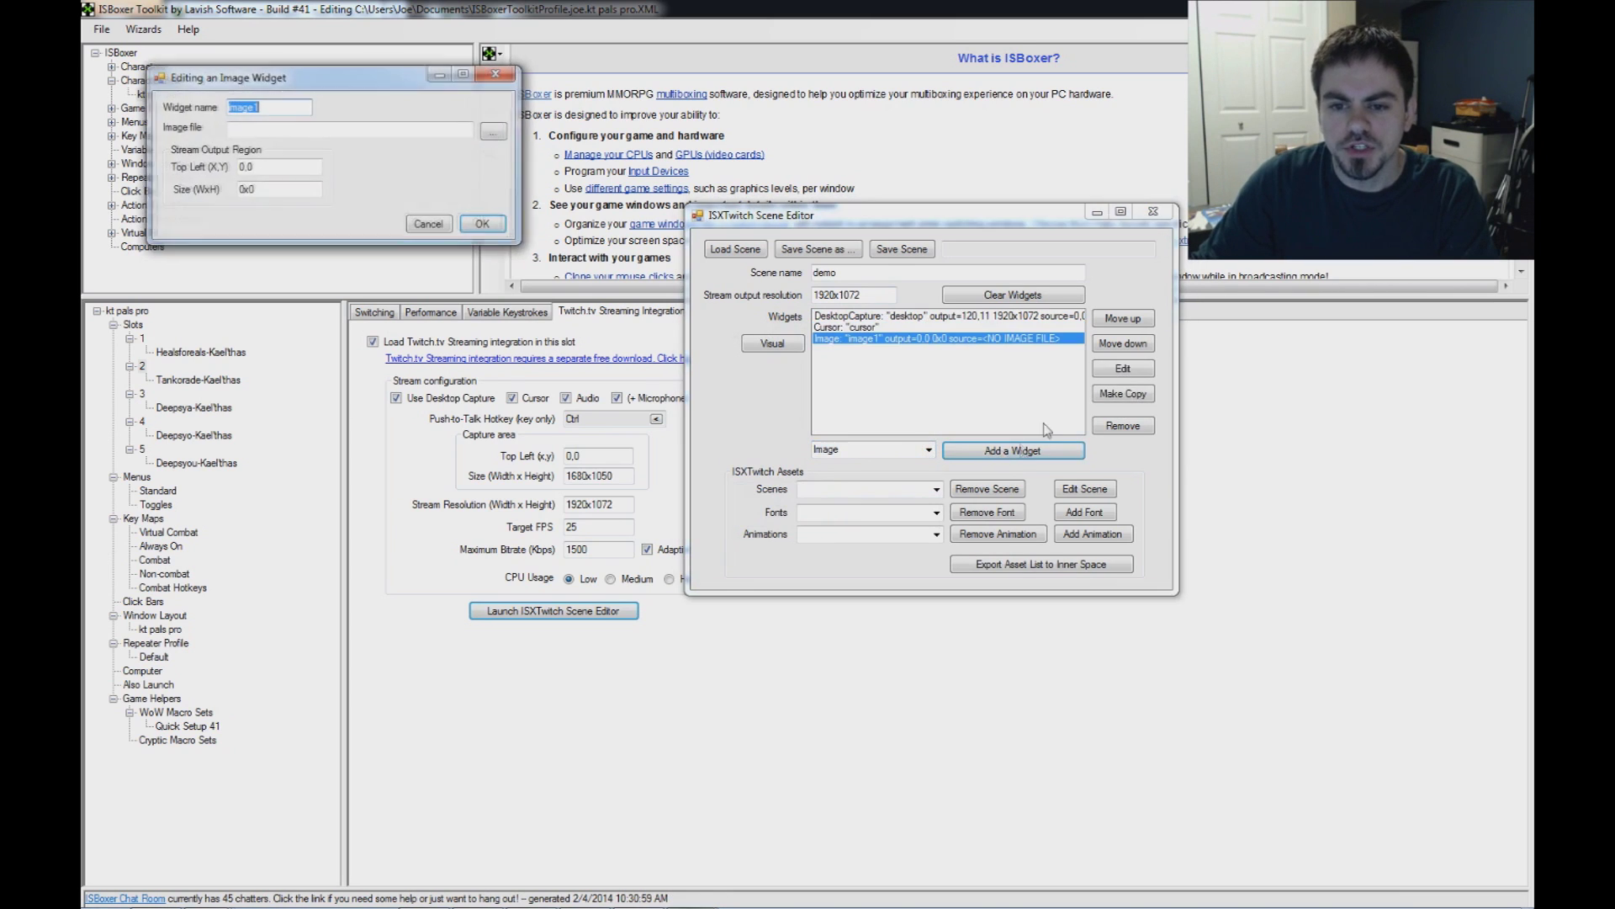
left_click_drag(328, 84, 623, 300)
left_click(568, 348)
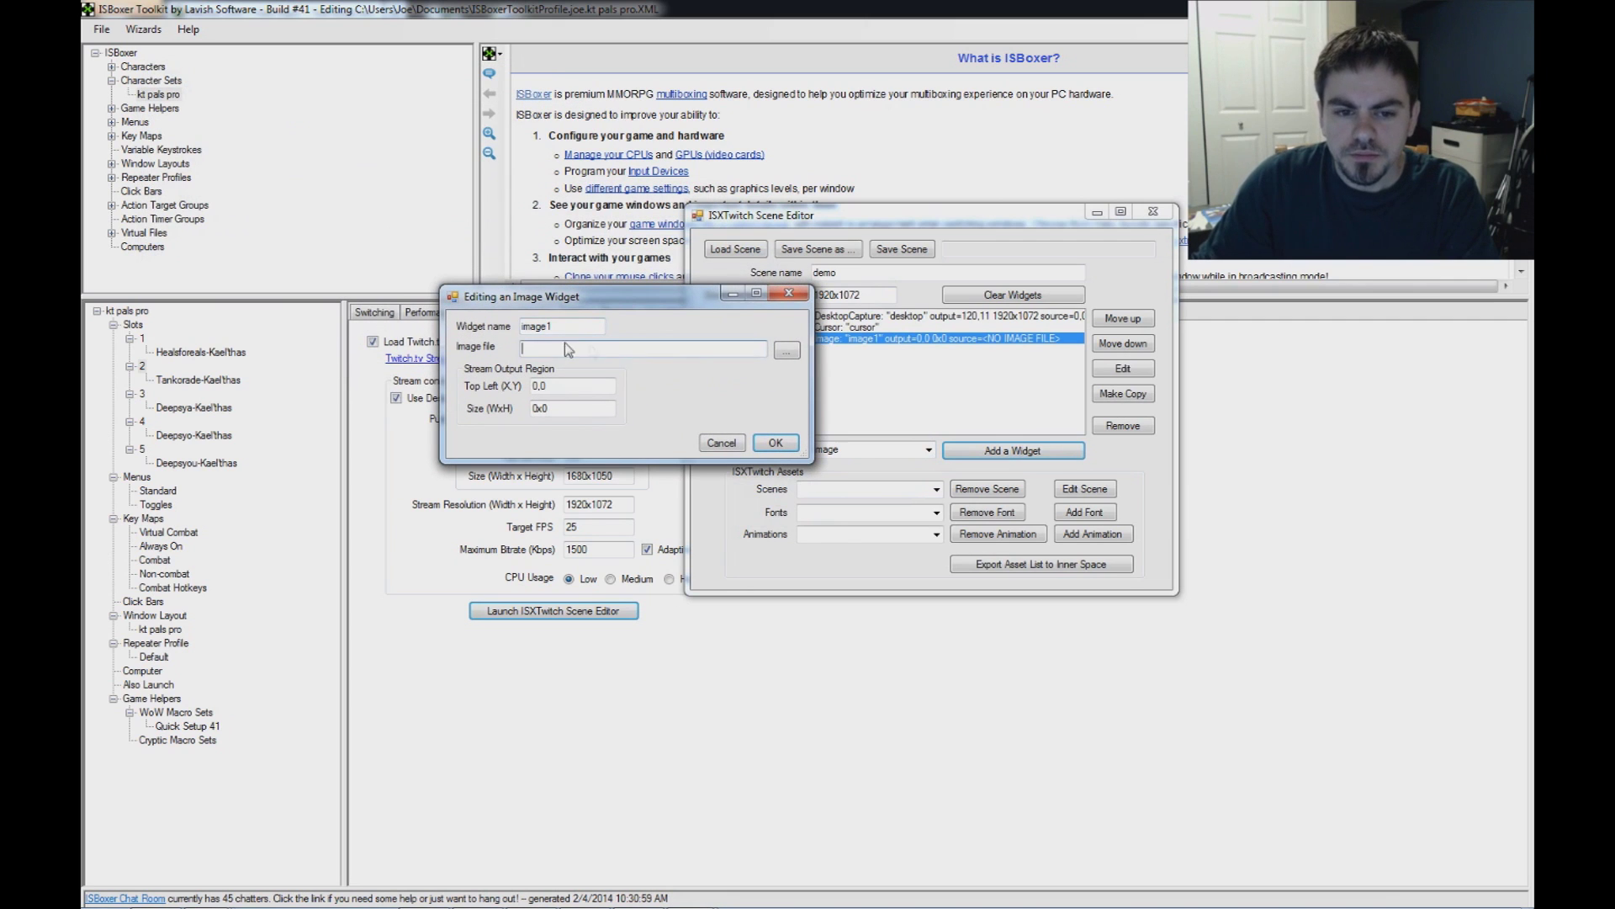
left_click(786, 351)
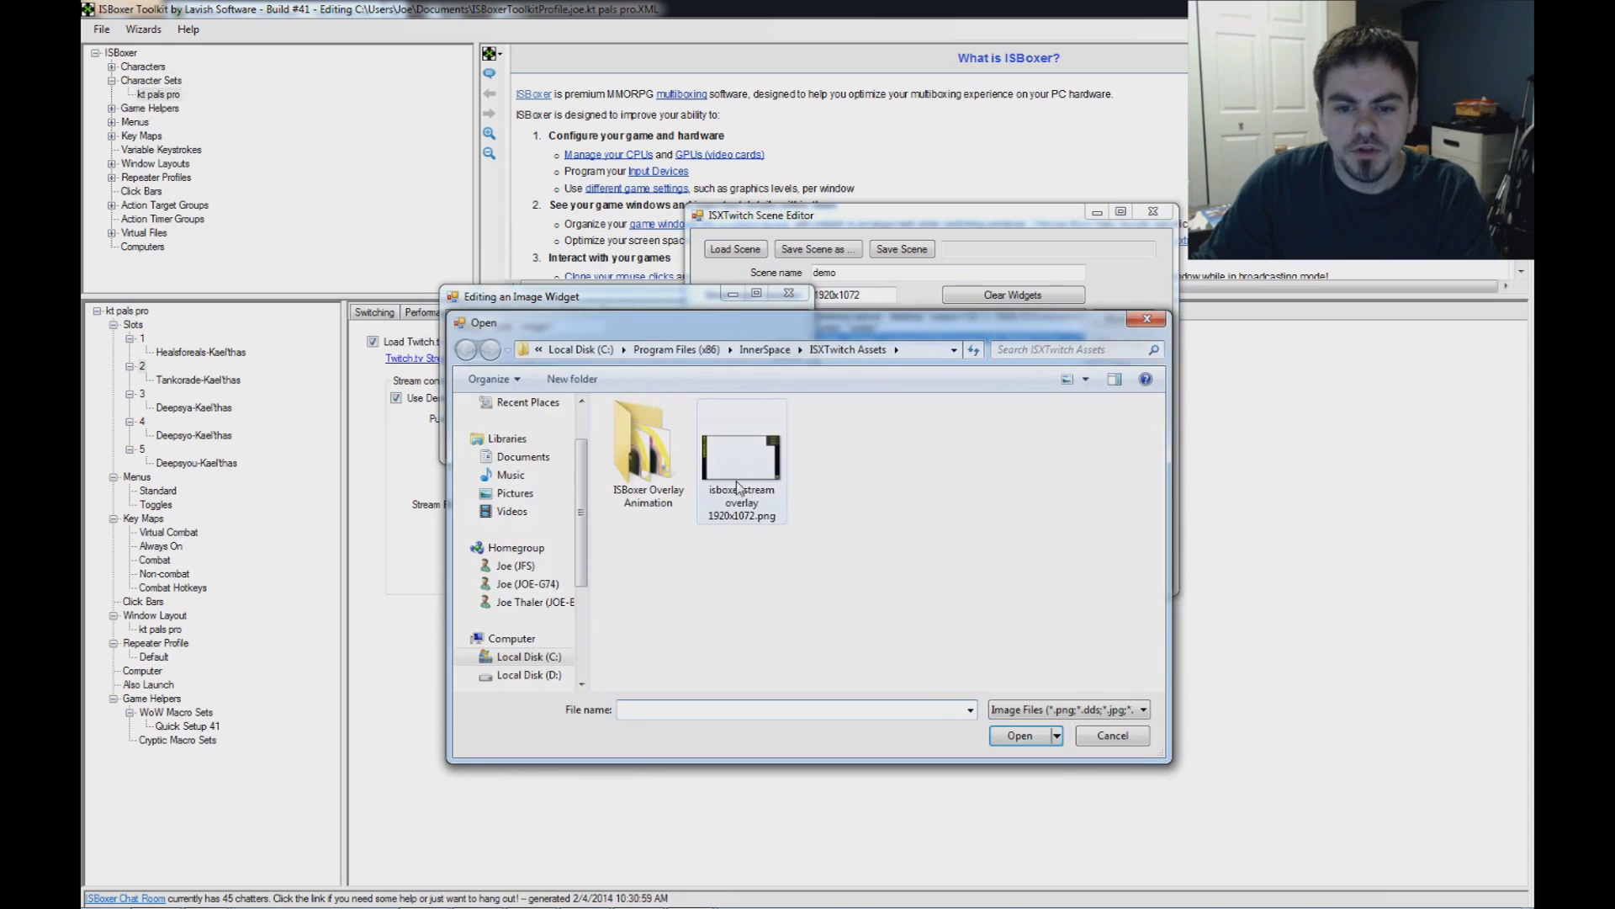
left_click(751, 480)
left_click(1018, 735)
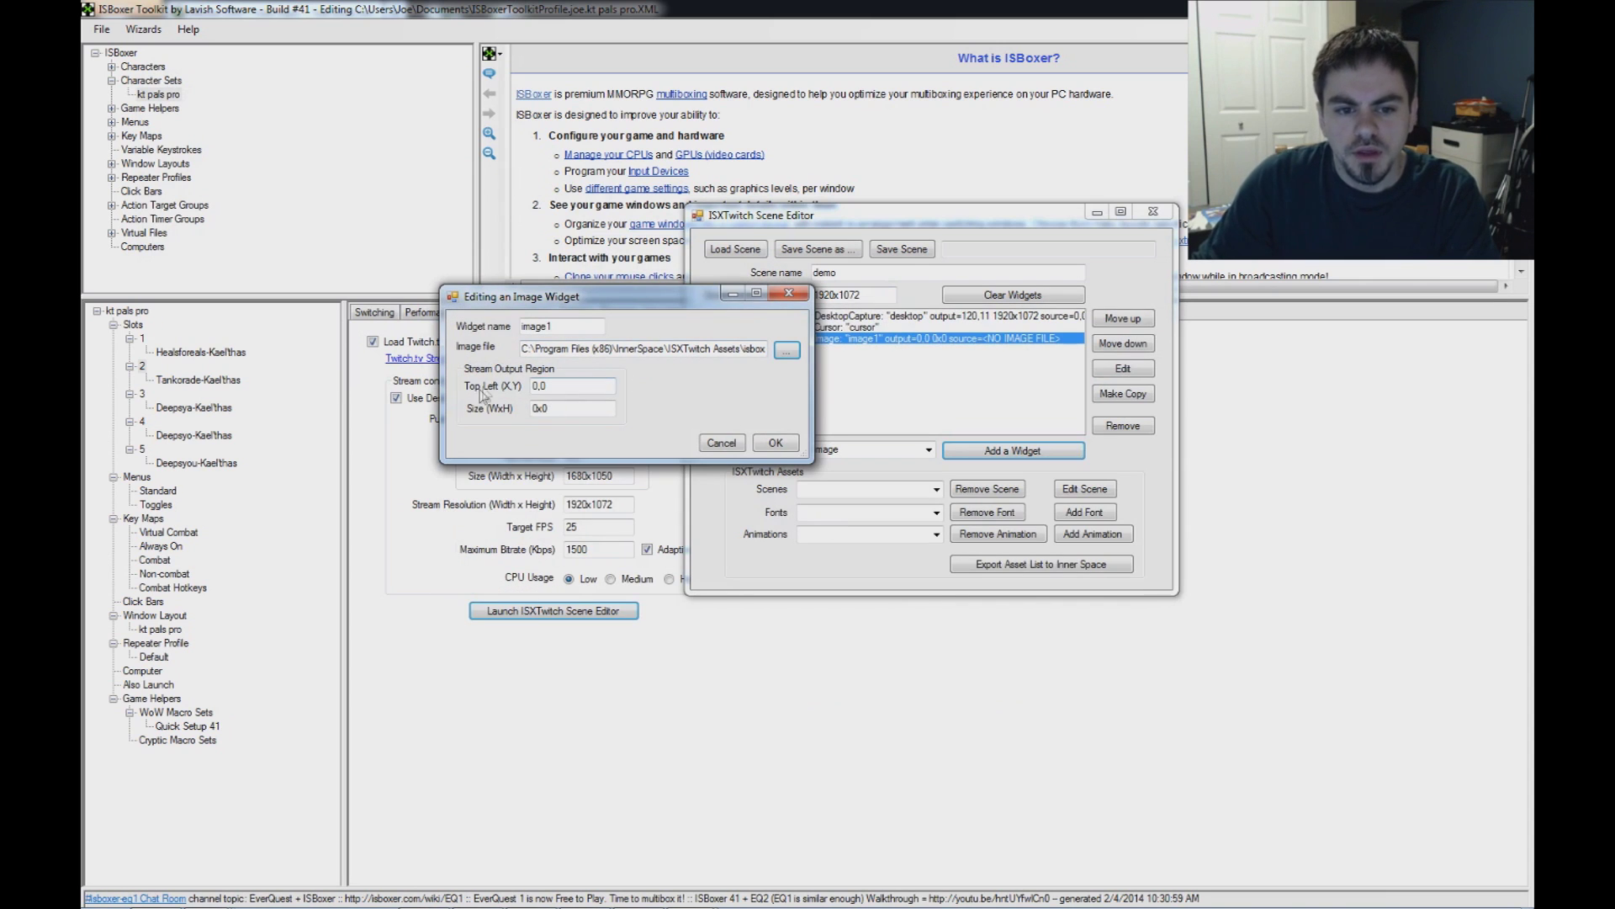
Set the image widget's stream output size to 1920x1072 and accept its settings
left_click_drag(574, 412, 431, 405)
type("1920x1072")
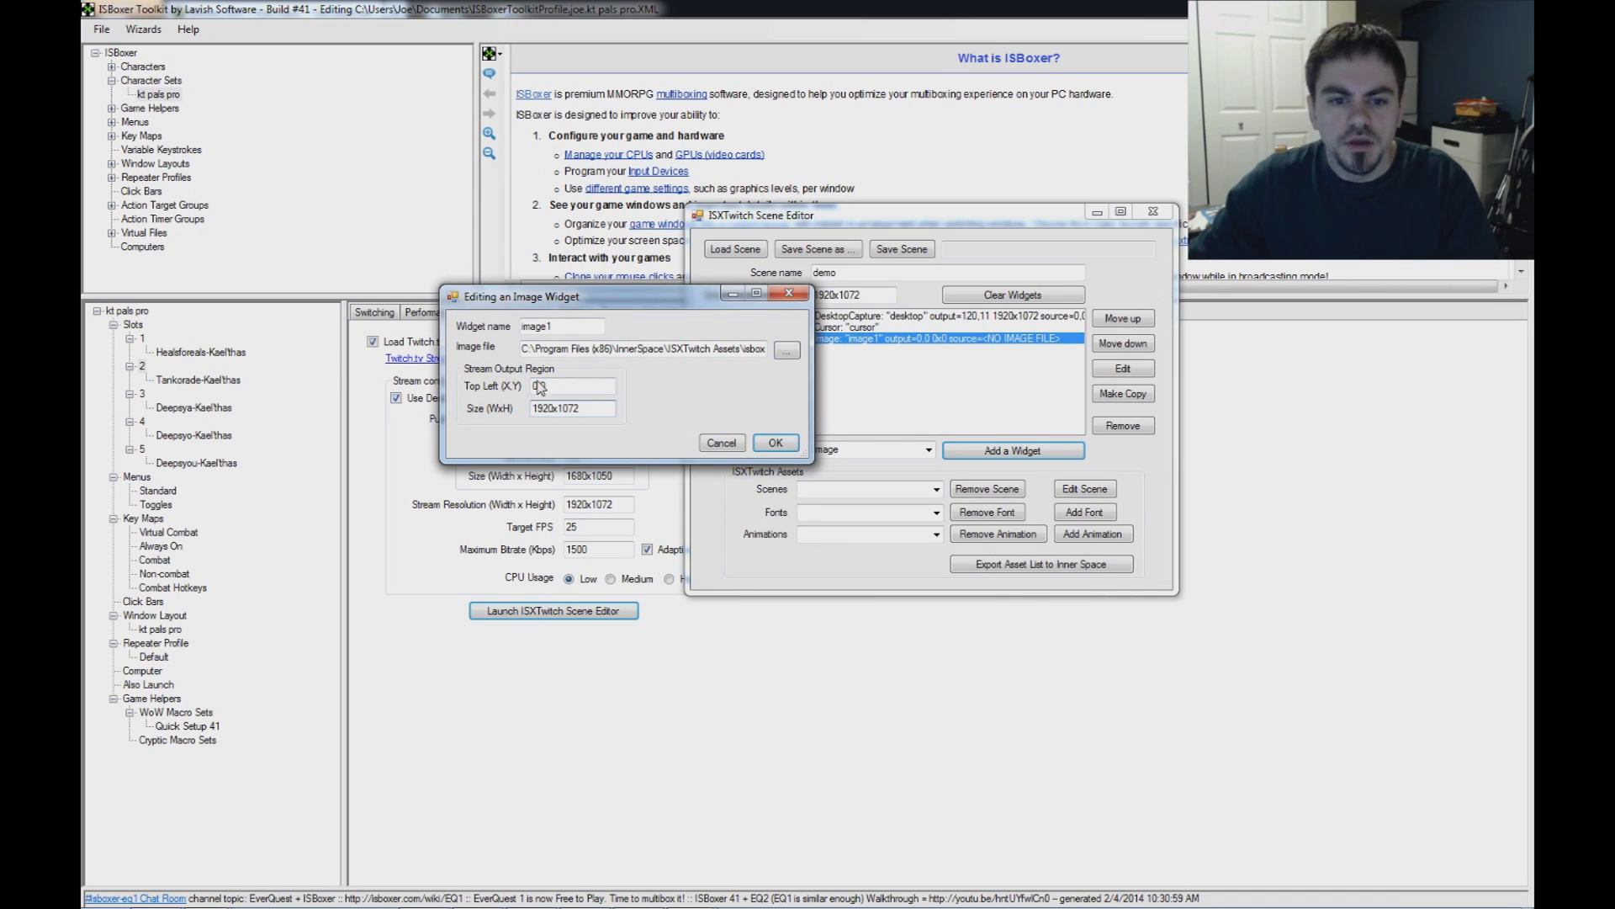
left_click(776, 443)
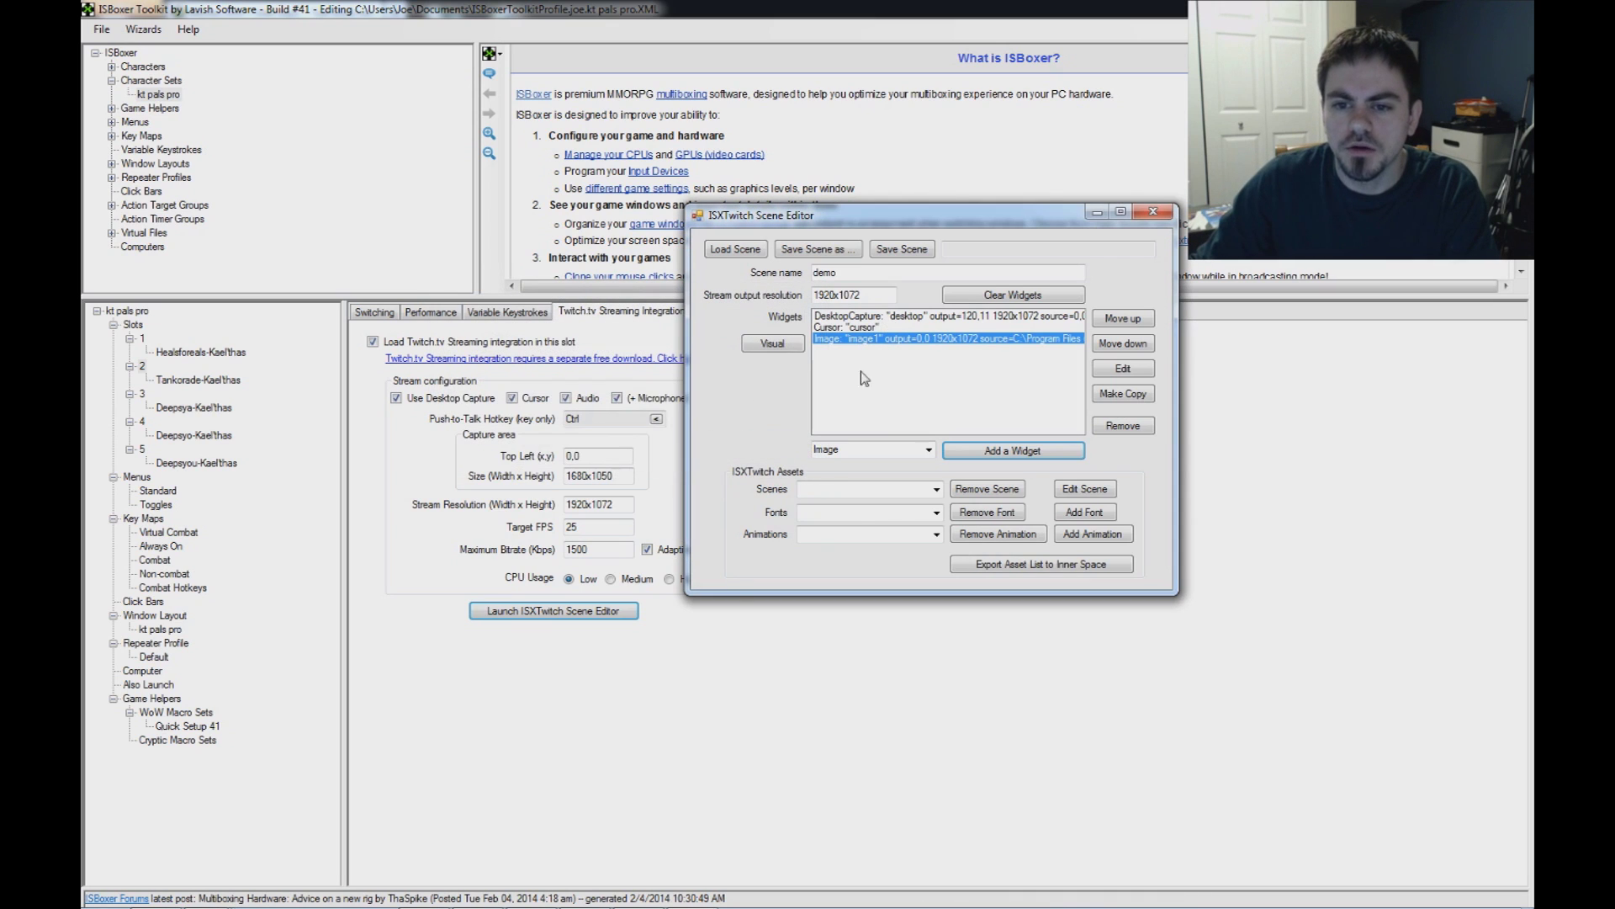
Add a Webcam widget and set its stream output size to 320x240
left_click(927, 451)
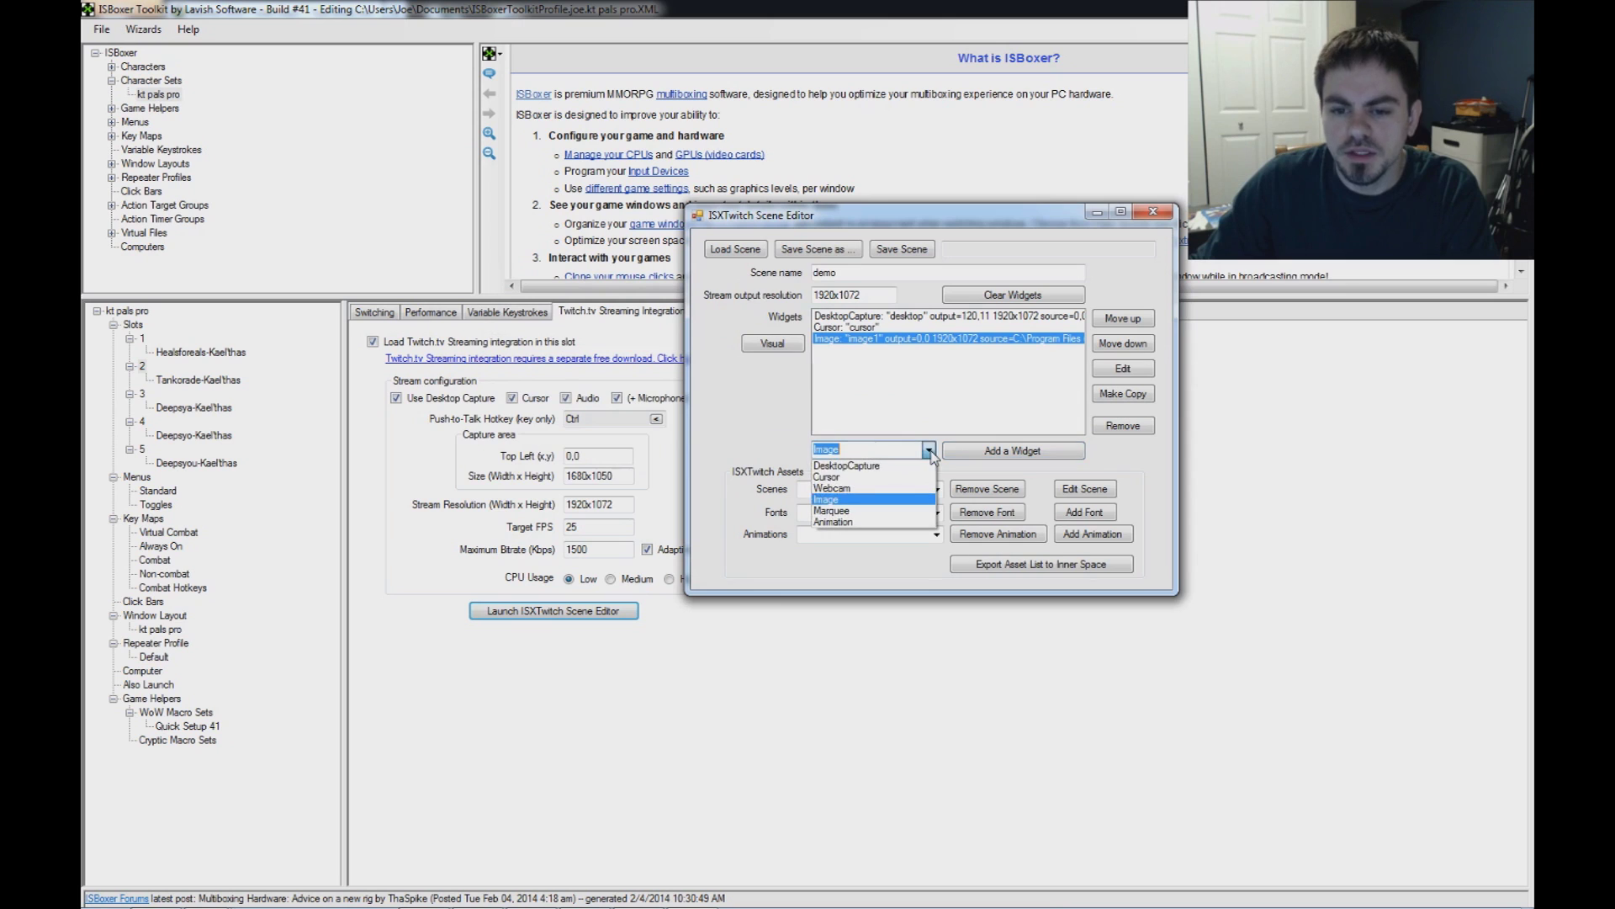
left_click(852, 489)
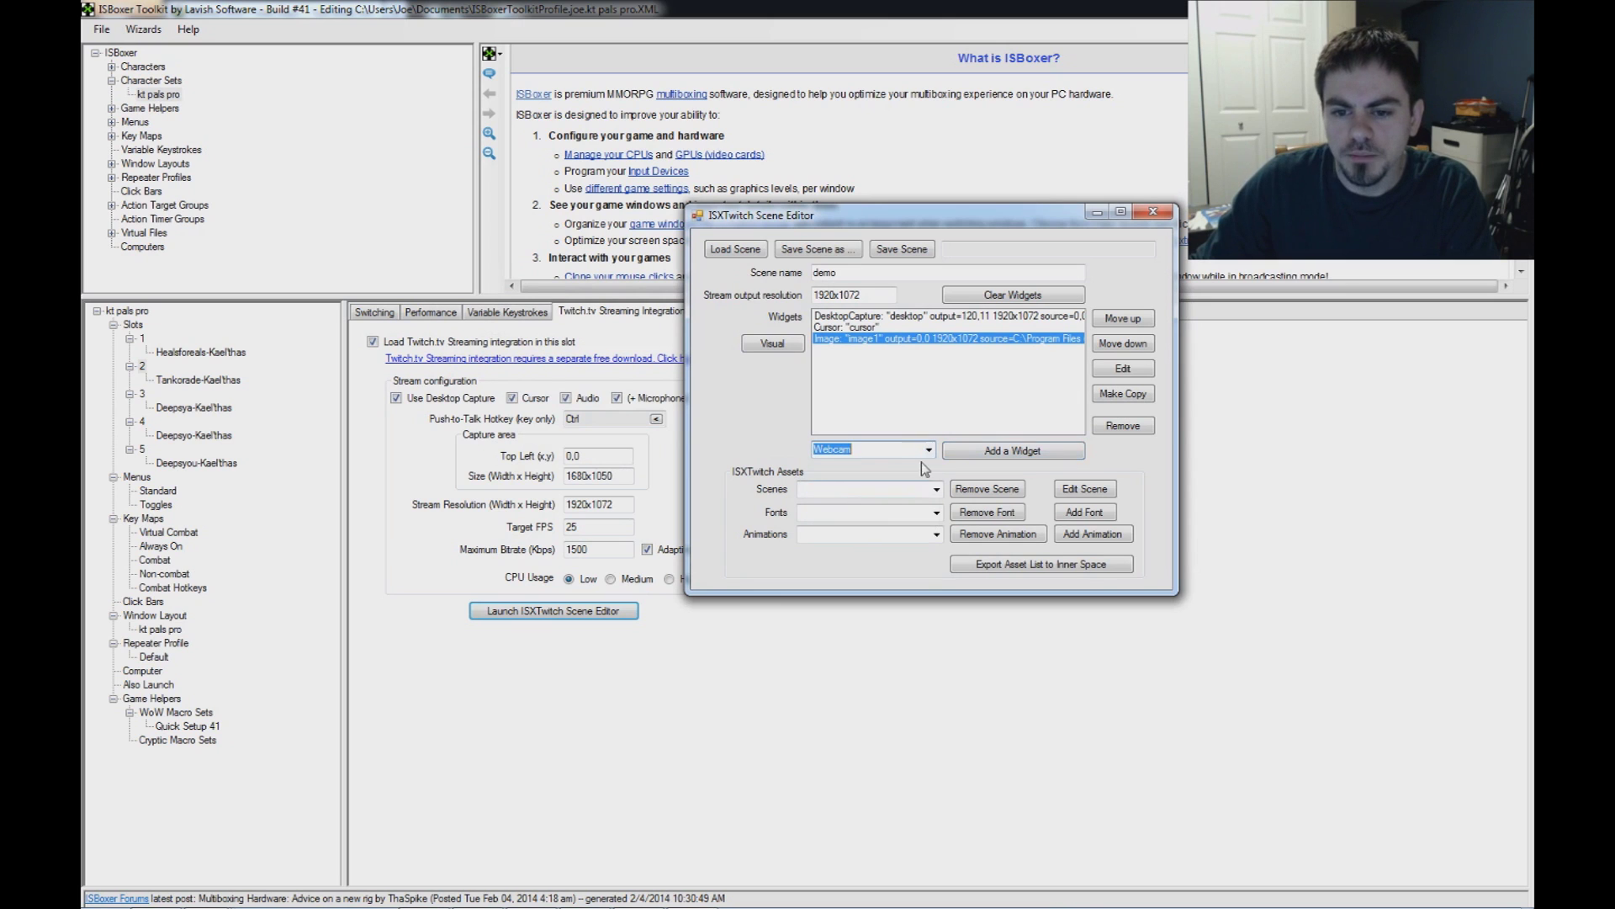
left_click(1001, 451)
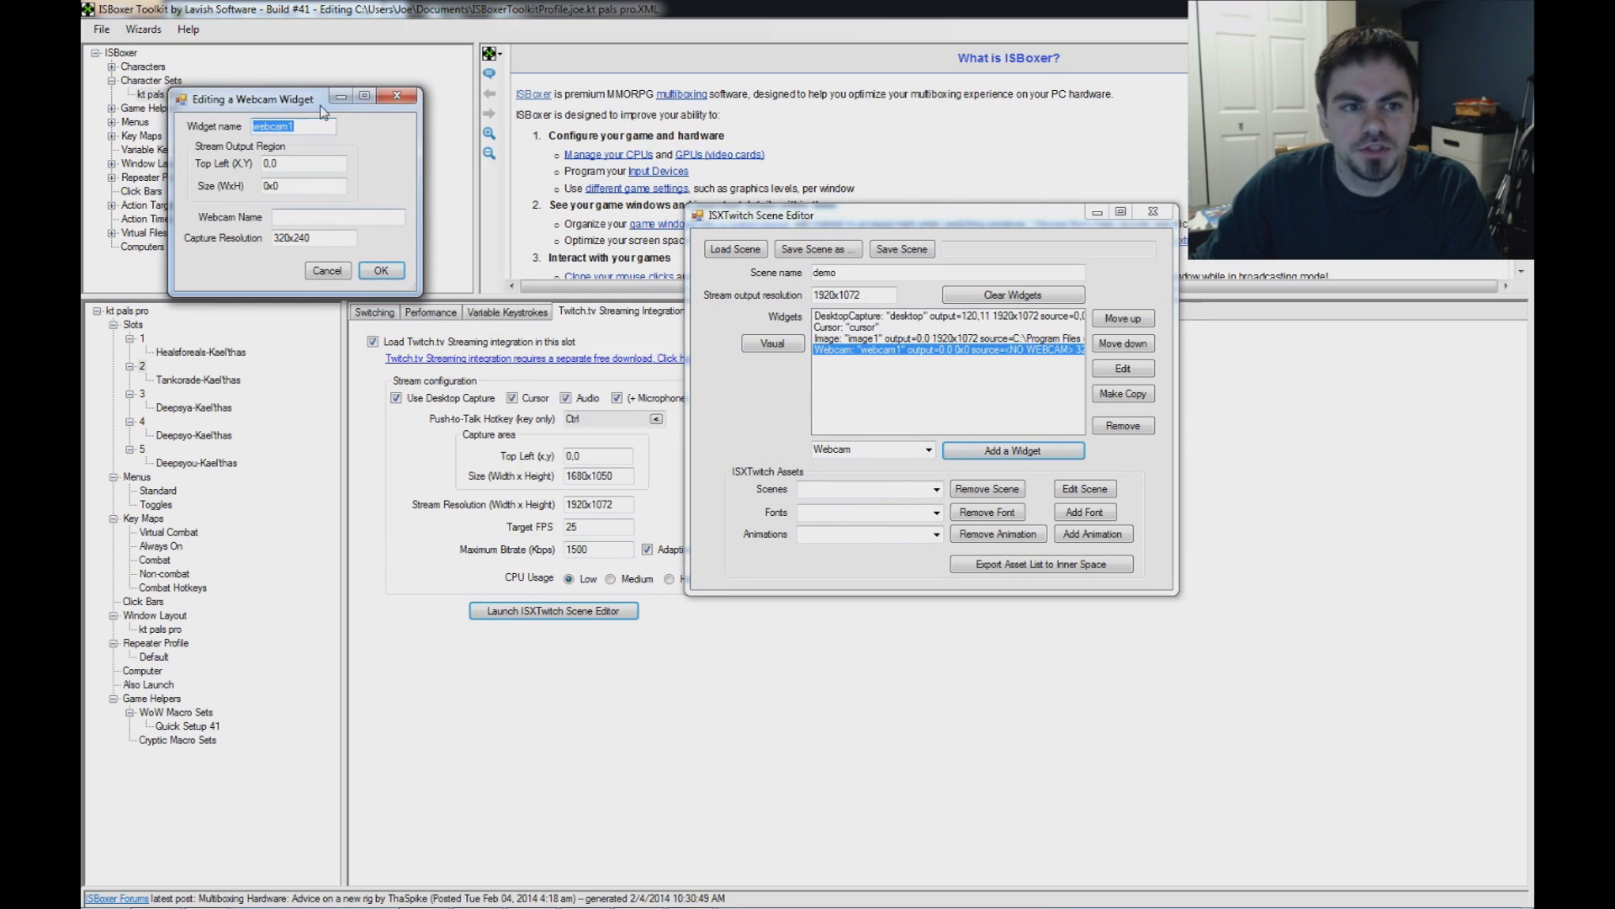
left_click_drag(293, 105, 779, 311)
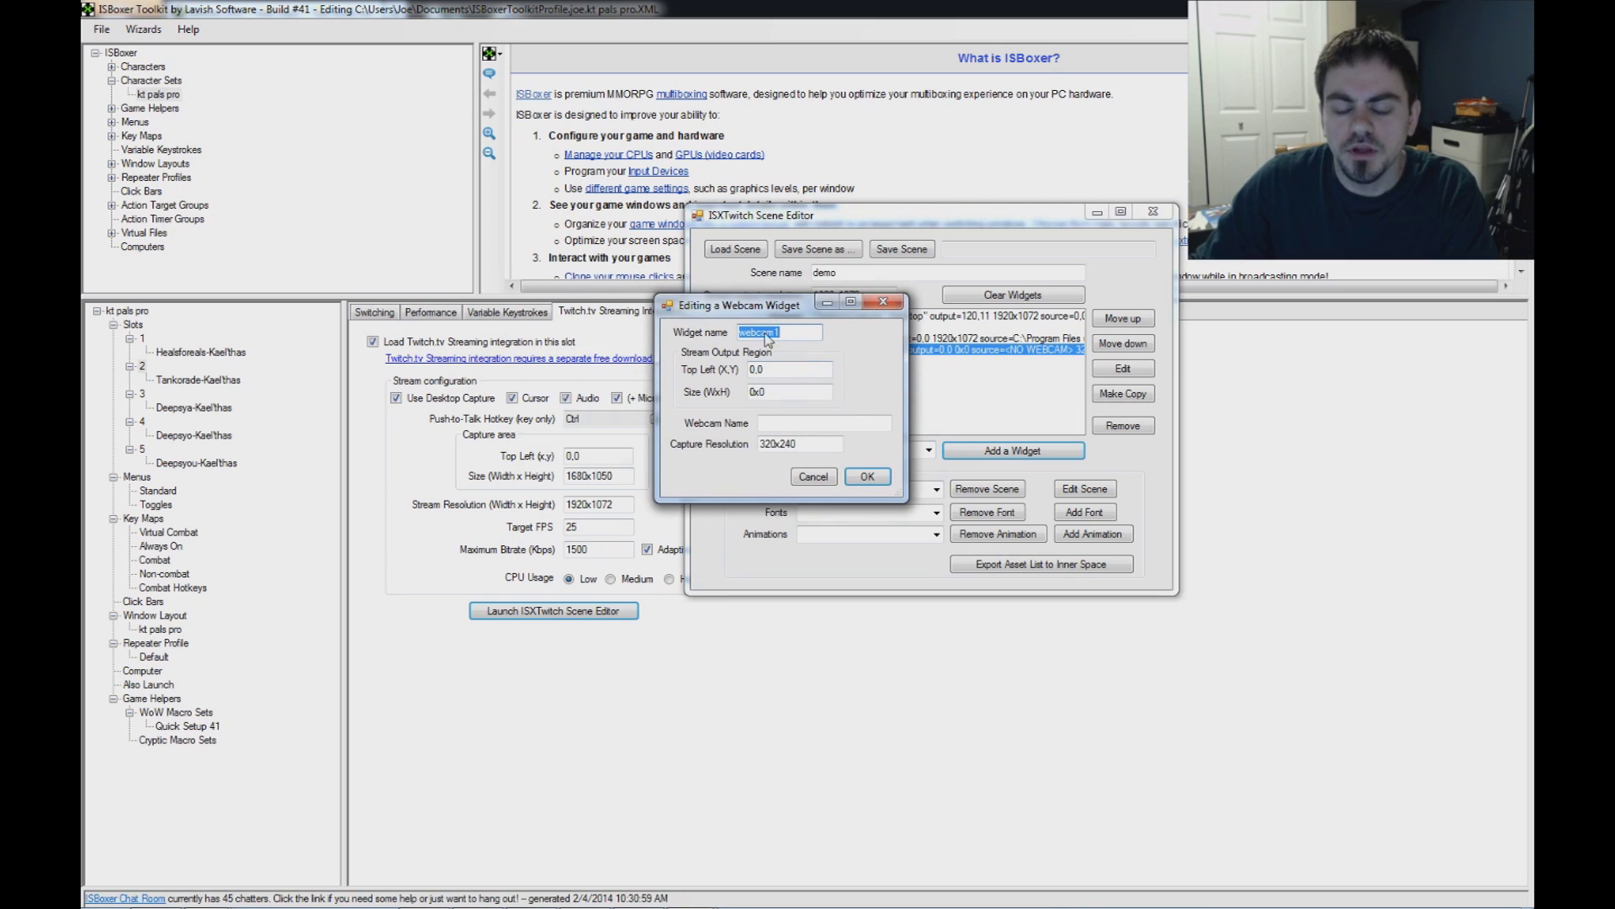
left_click(779, 377)
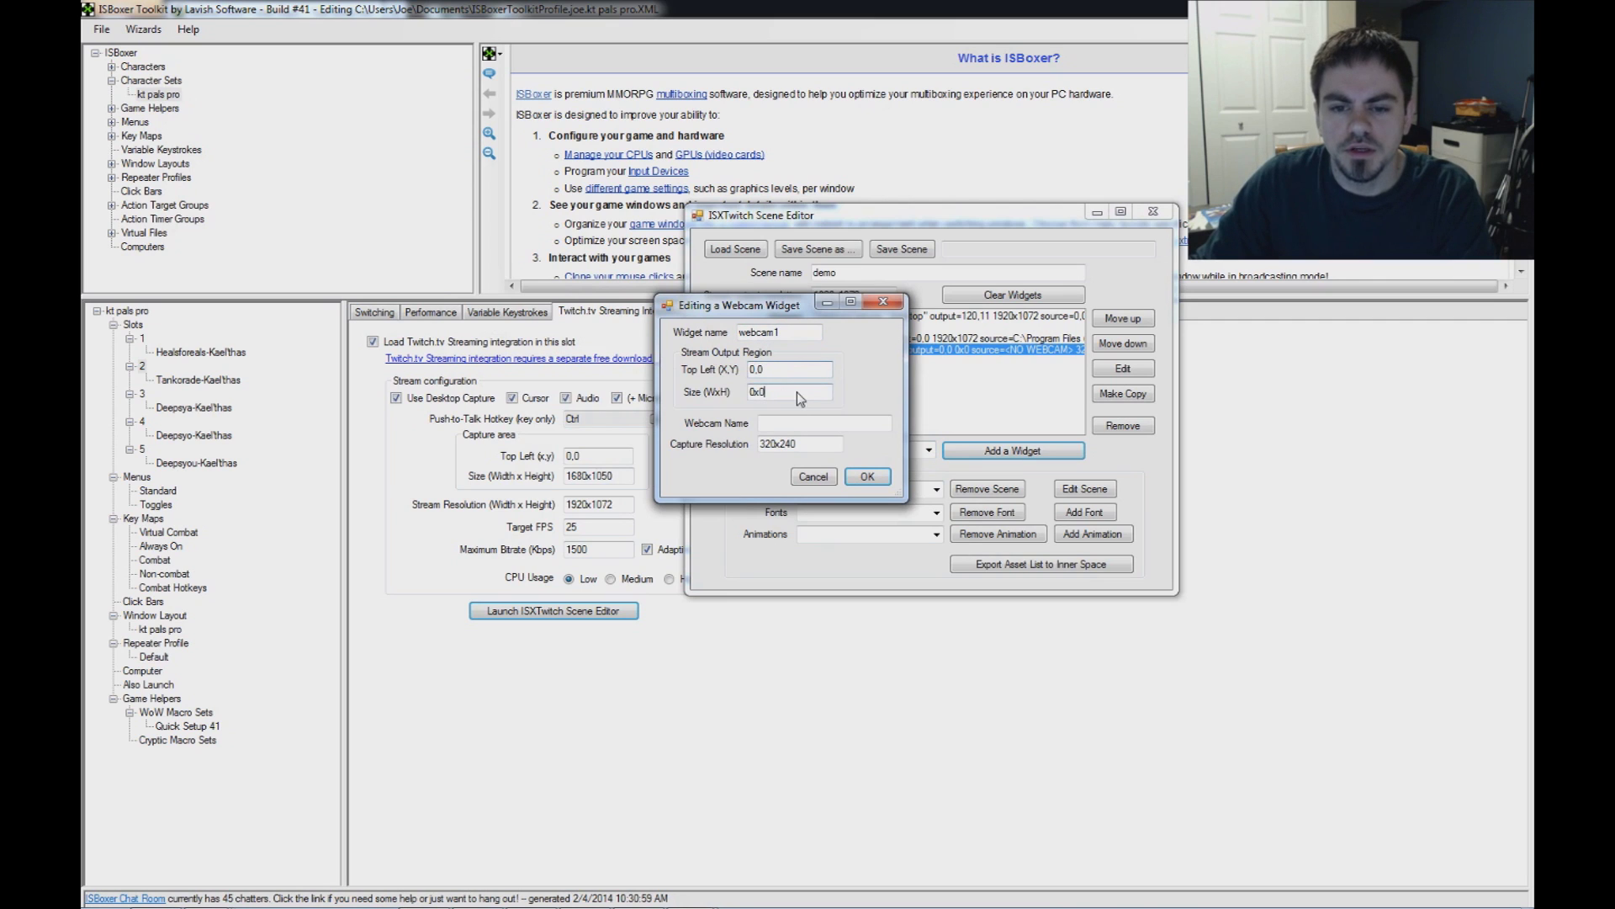
key("shift+Home")
type("320x240")
Set the webcam widget's webcam name to Logitech HD Pro Webcam C920 and accept its settings
left_click_drag(808, 441, 687, 441)
left_click(789, 423)
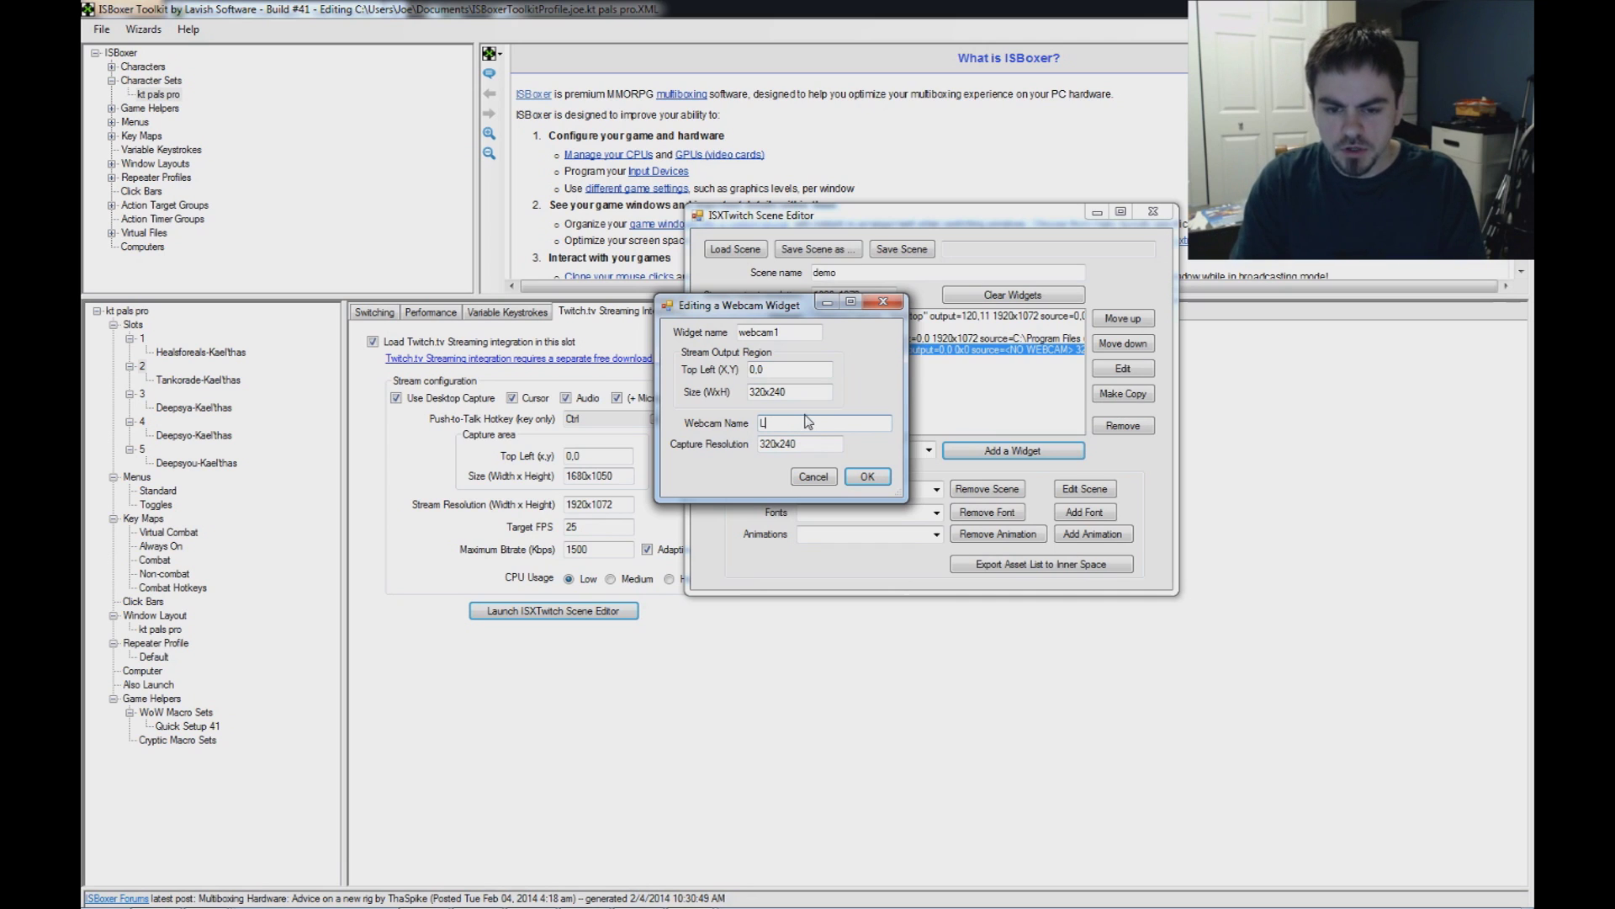
type("tech H")
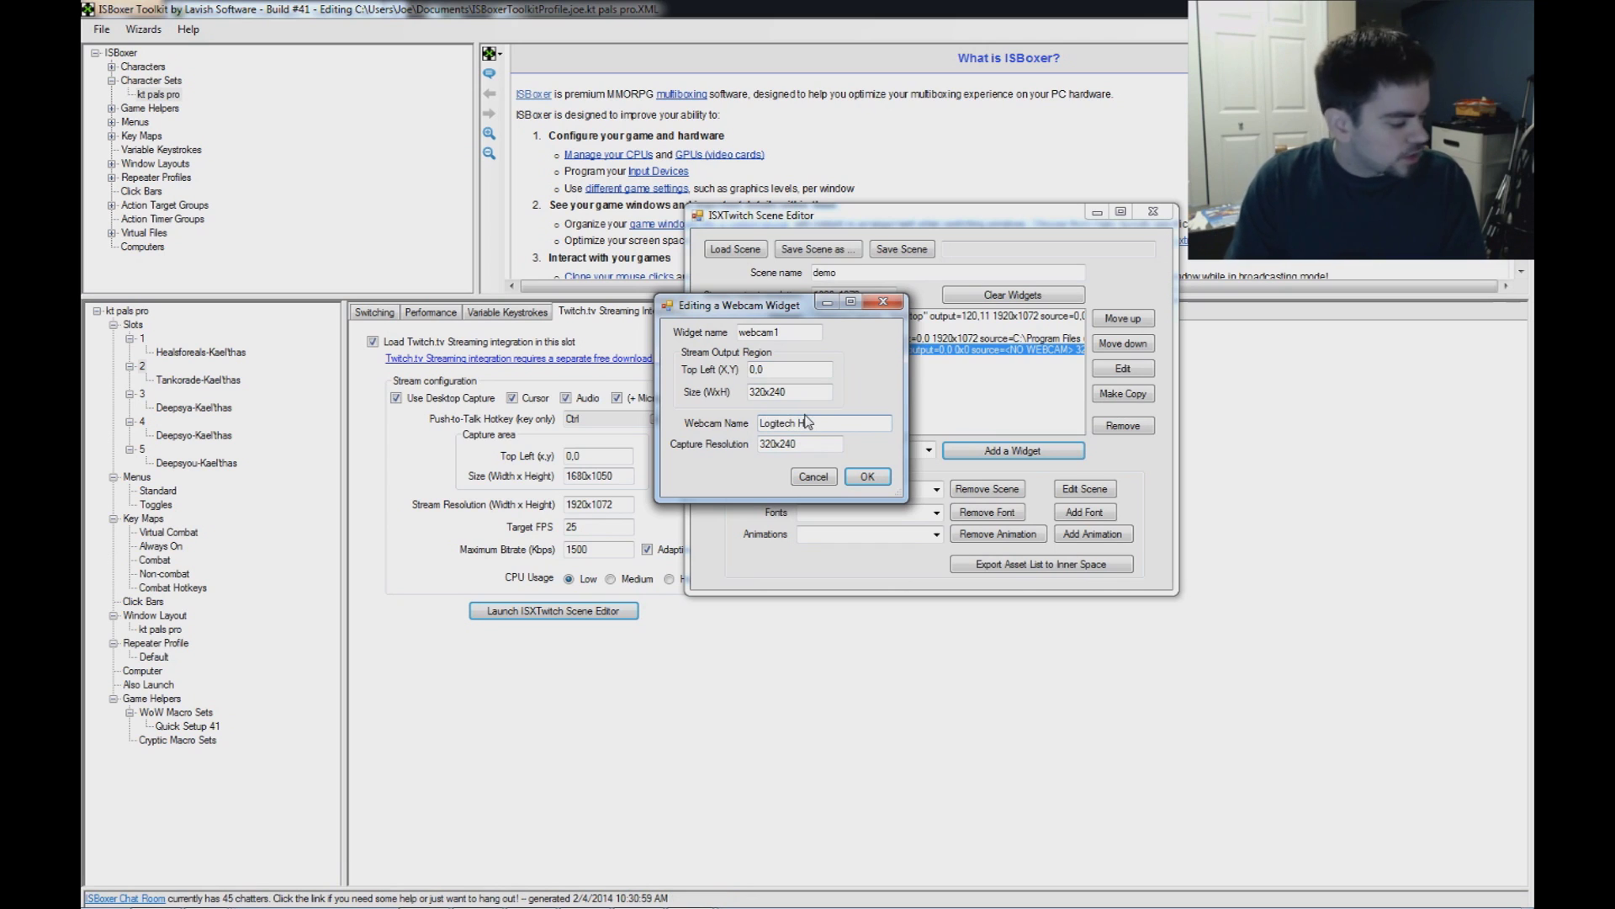
type("D Pro Webcam C920")
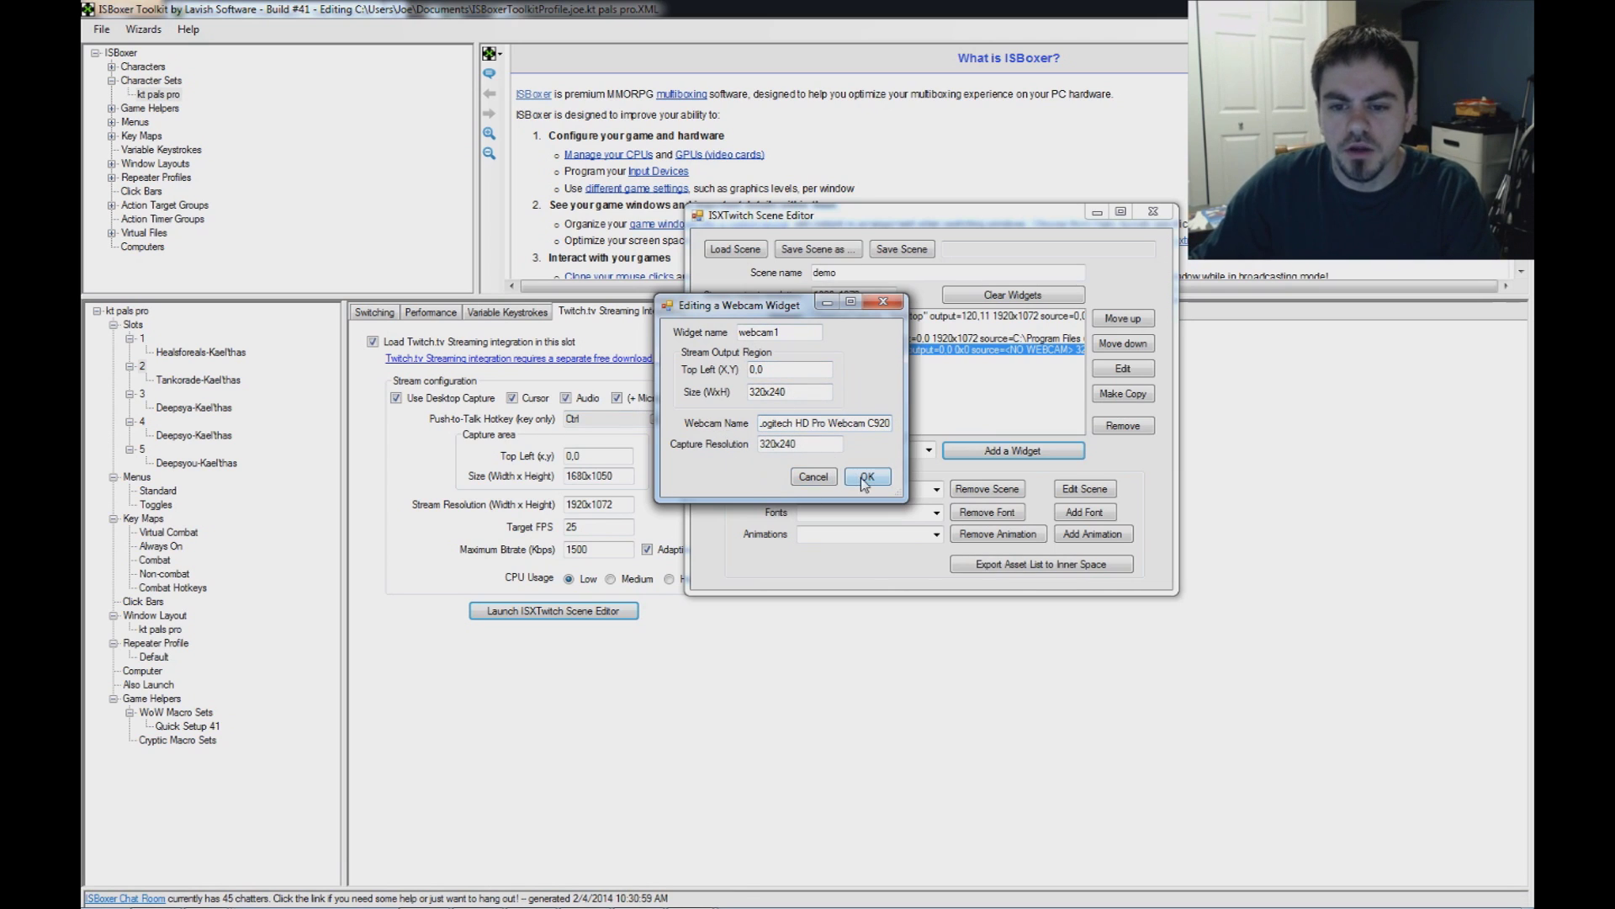
left_click_drag(770, 372, 707, 369)
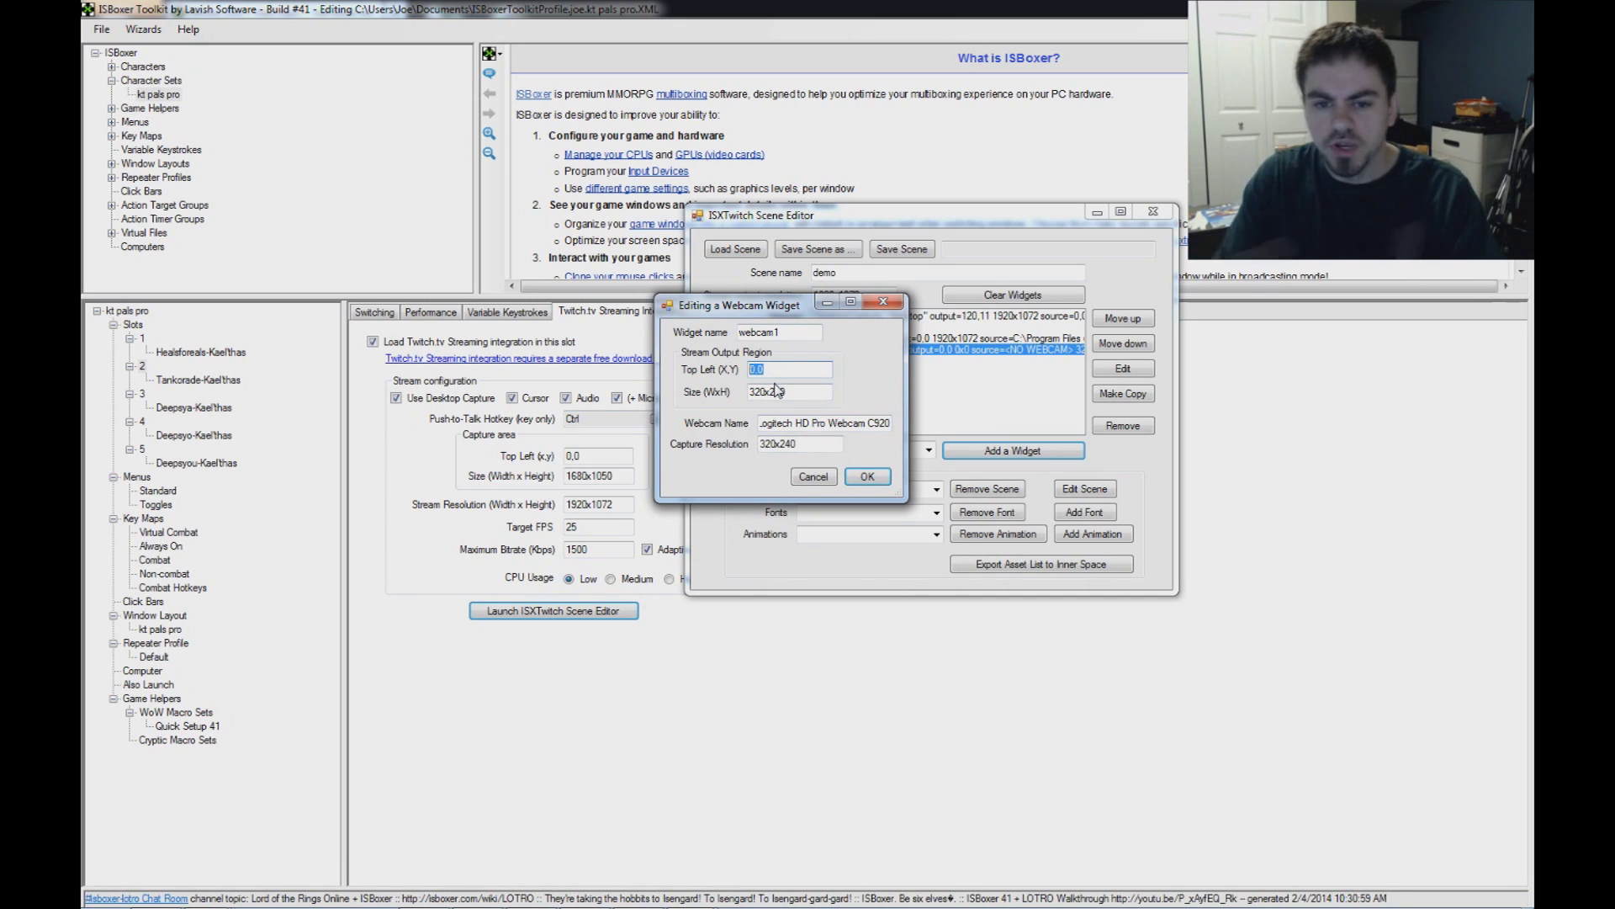
left_click(867, 477)
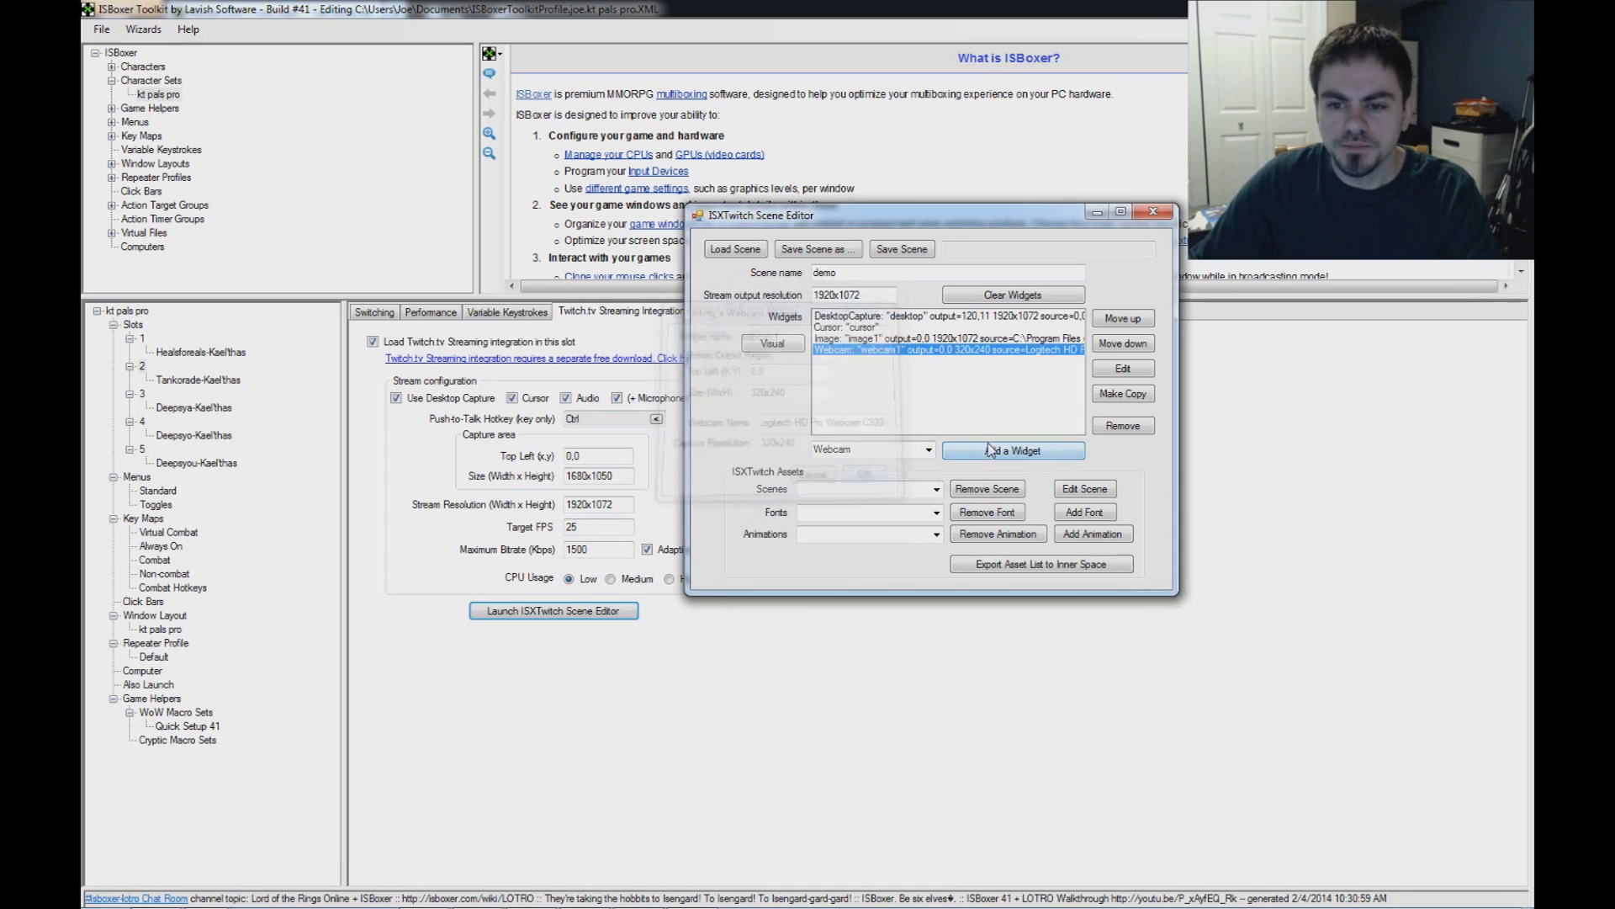
Set the desktop widget's stream output size to 1680x1050 in the scene visualization
left_click(758, 349)
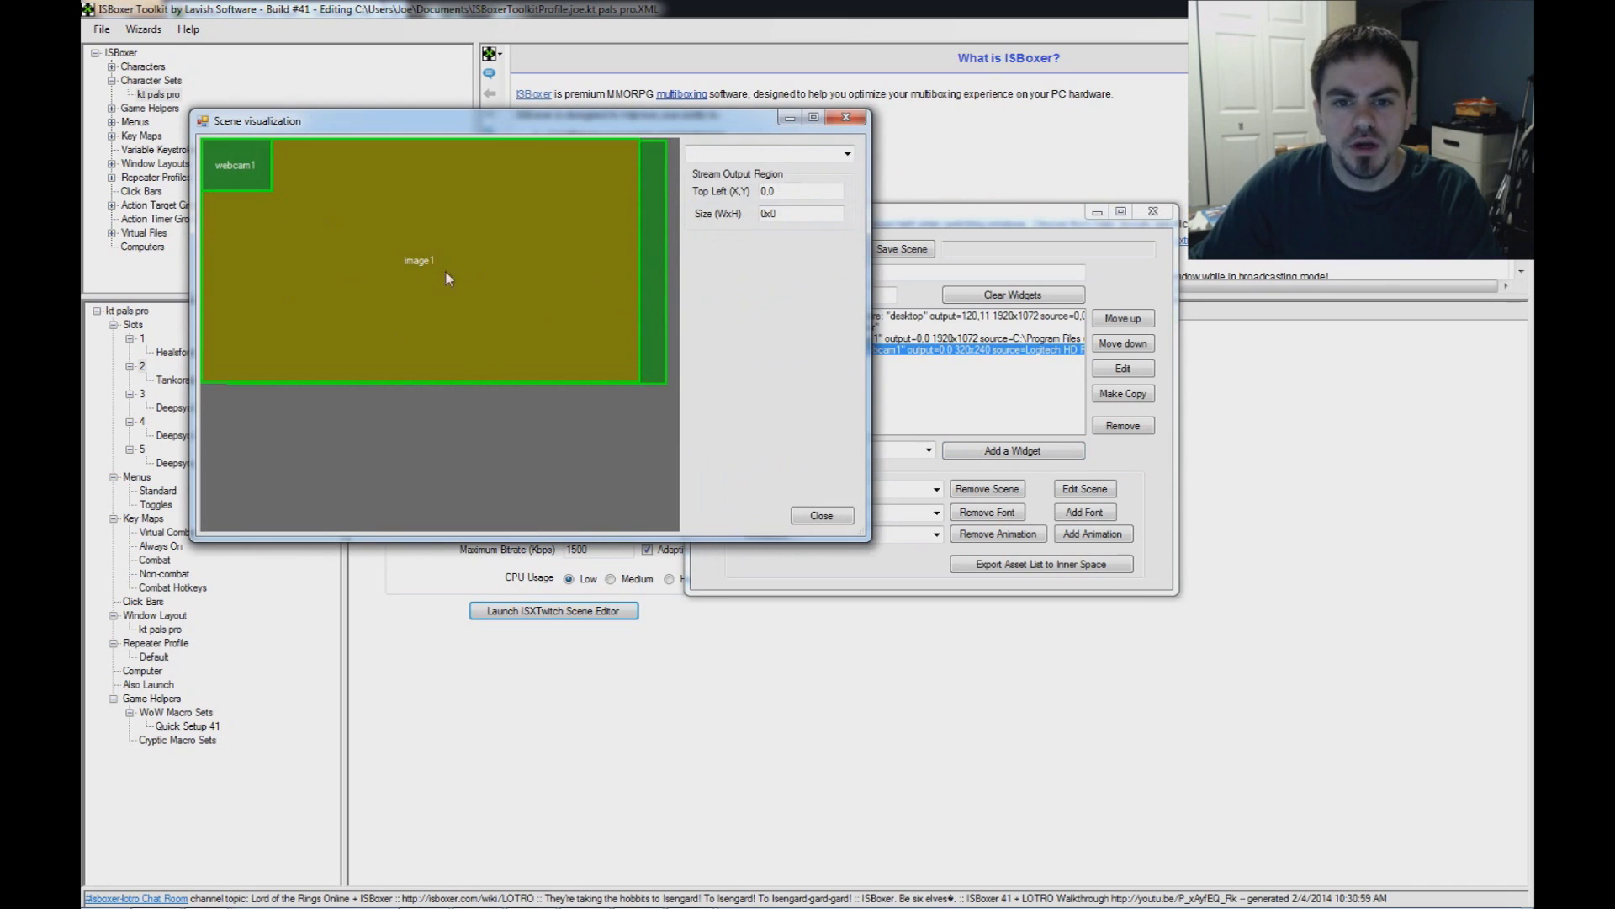
left_click(664, 288)
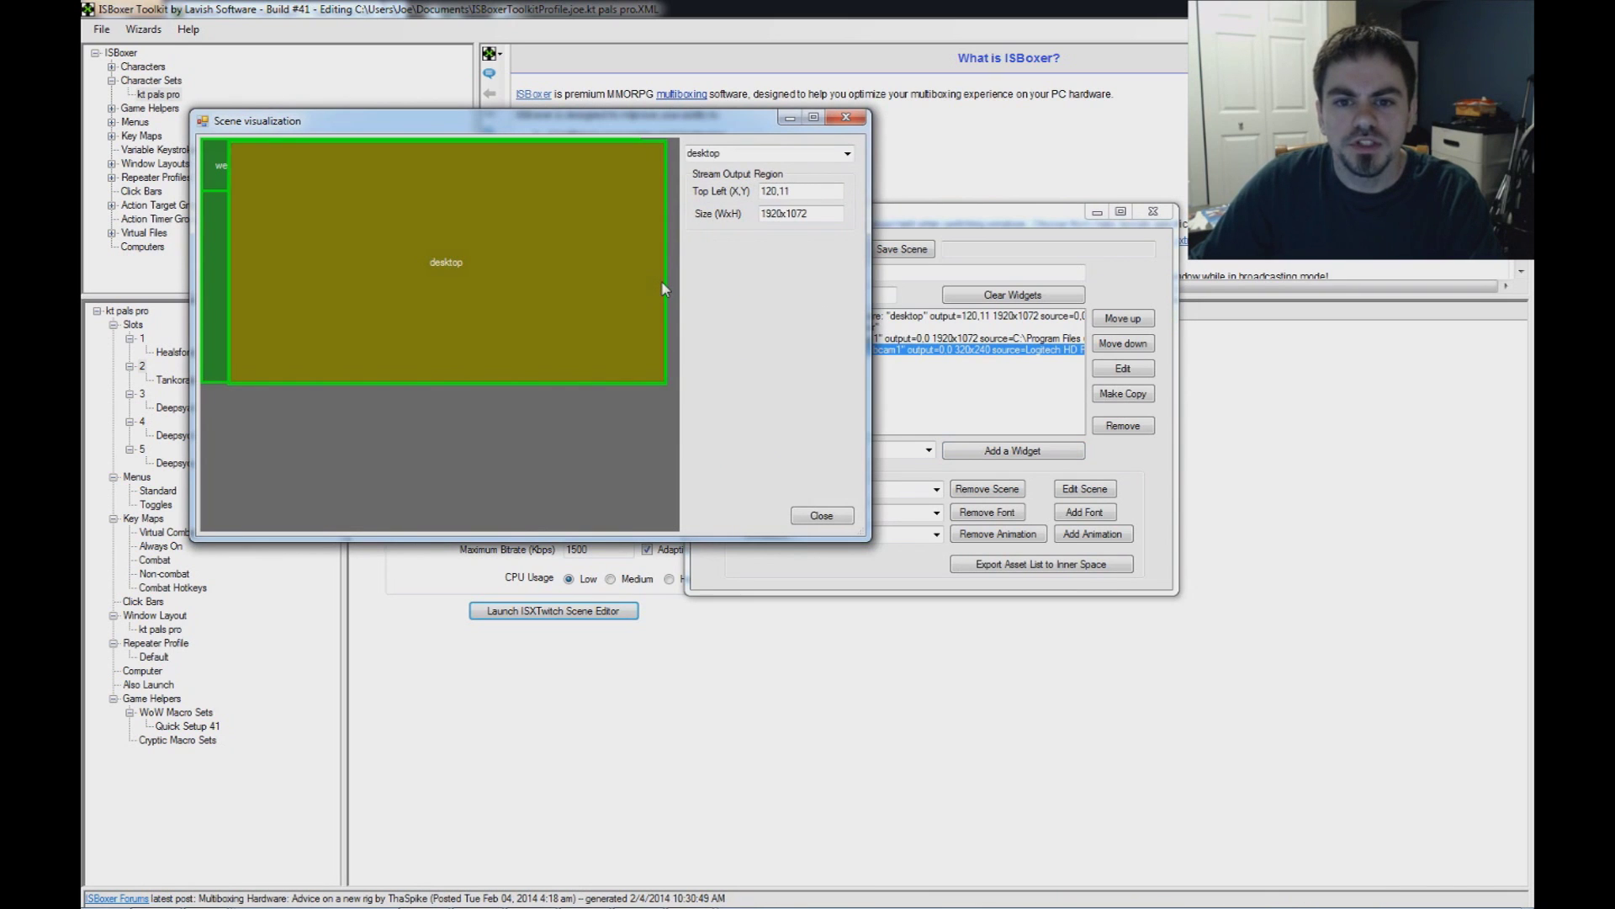
double_click(826, 212)
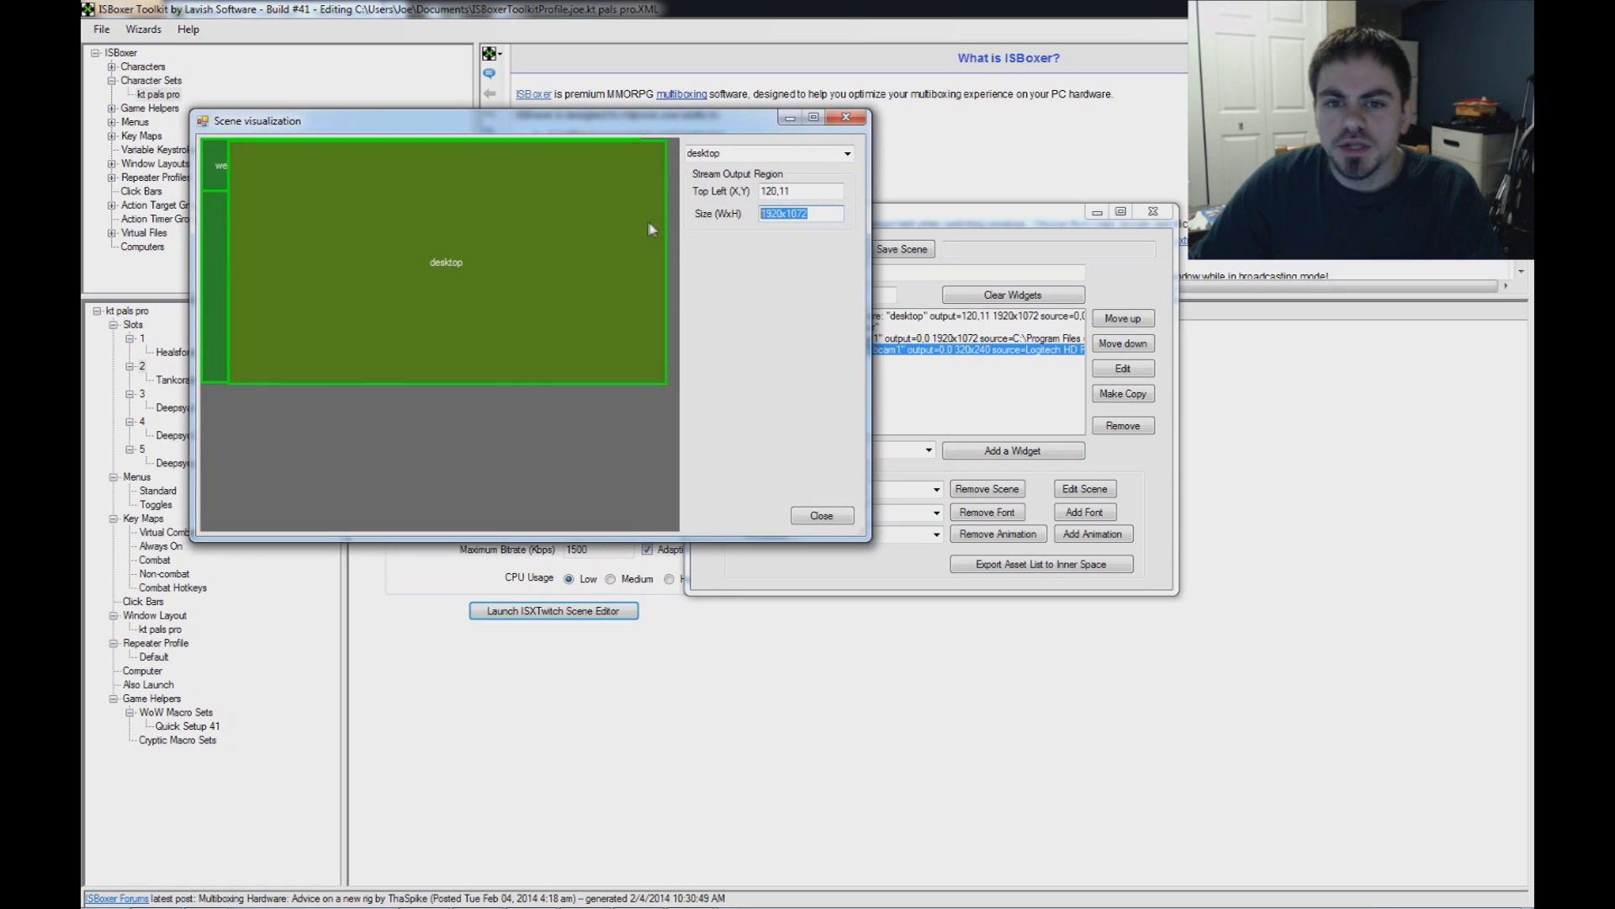
type("1680x1050")
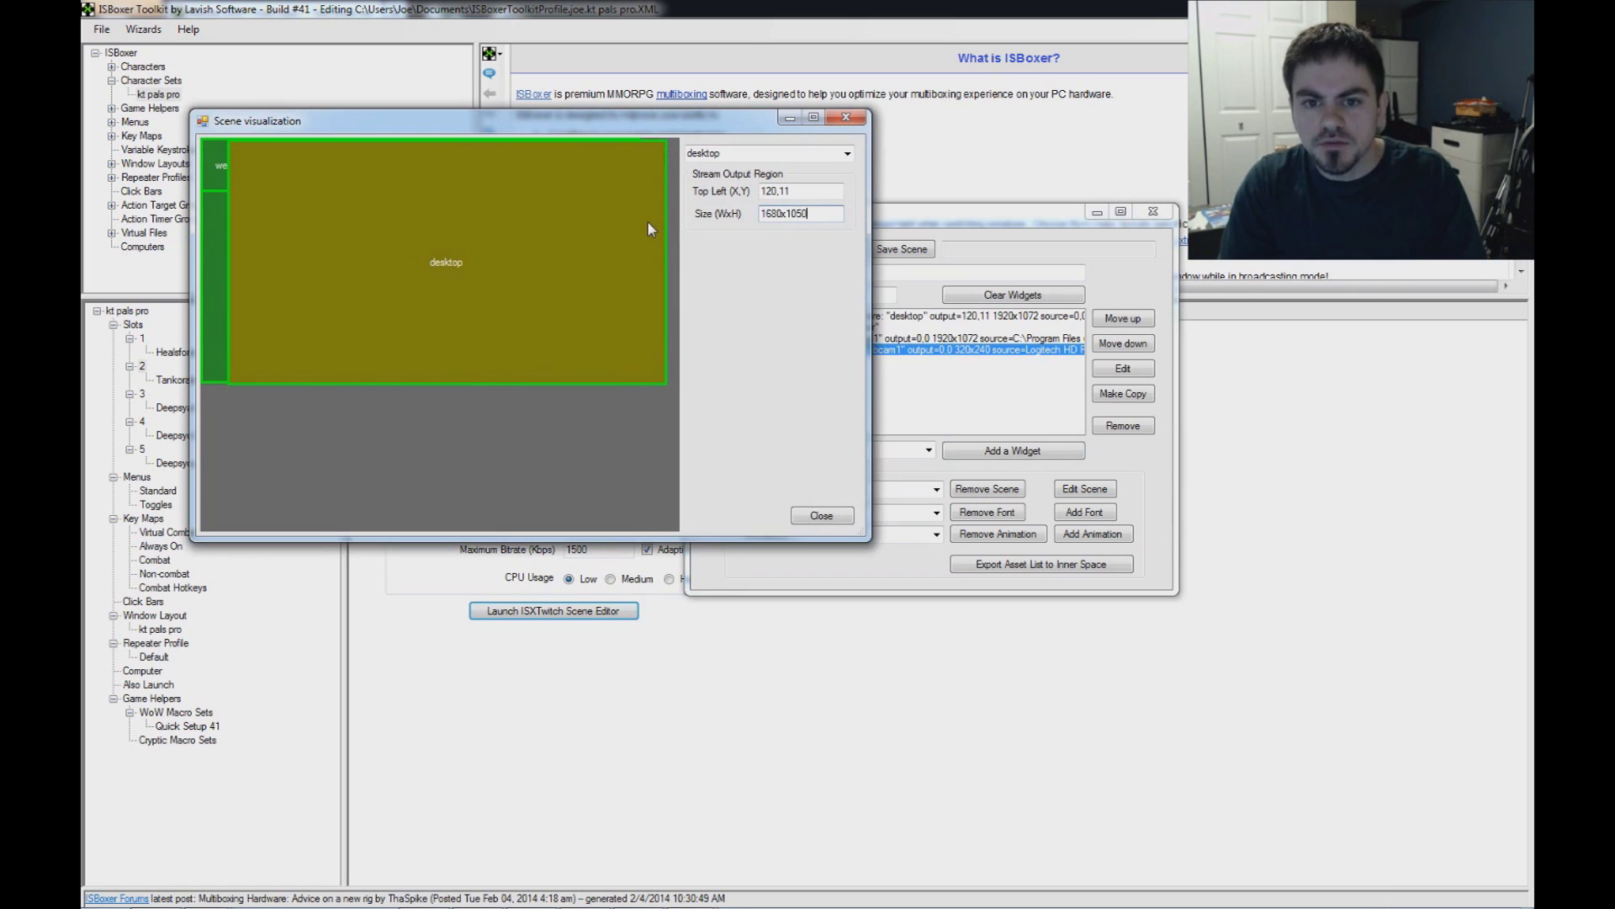
left_click(801, 191)
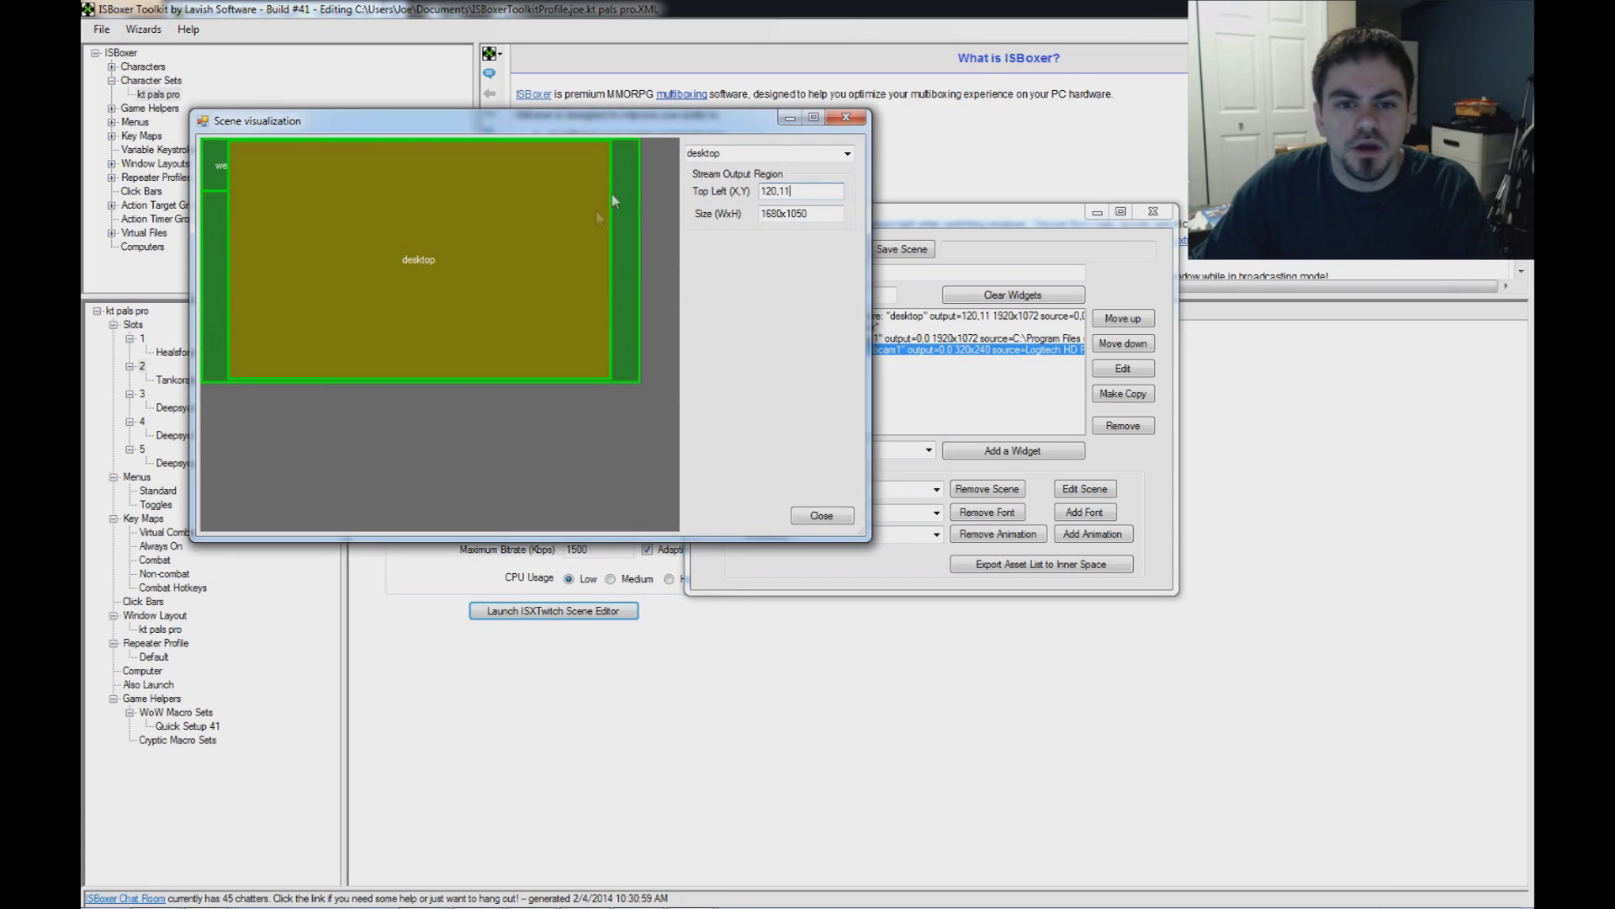
Move webcam1 to the upper-right corner of the scene at 1600,0 and close the visualization
left_click(215, 173)
left_click_drag(244, 170, 614, 165)
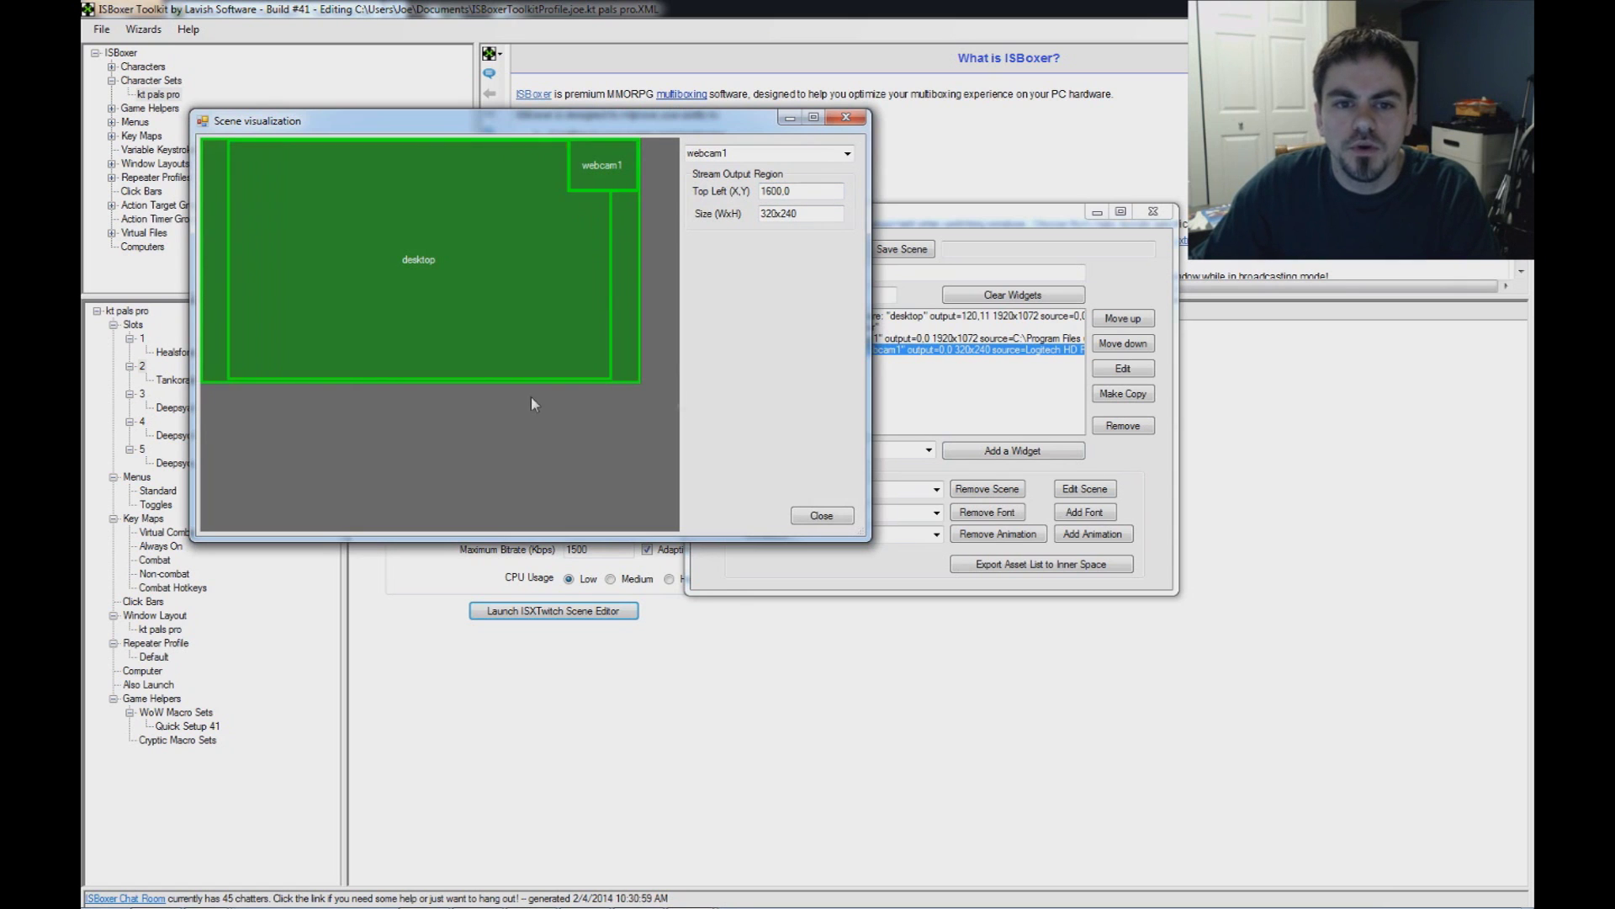
left_click(821, 515)
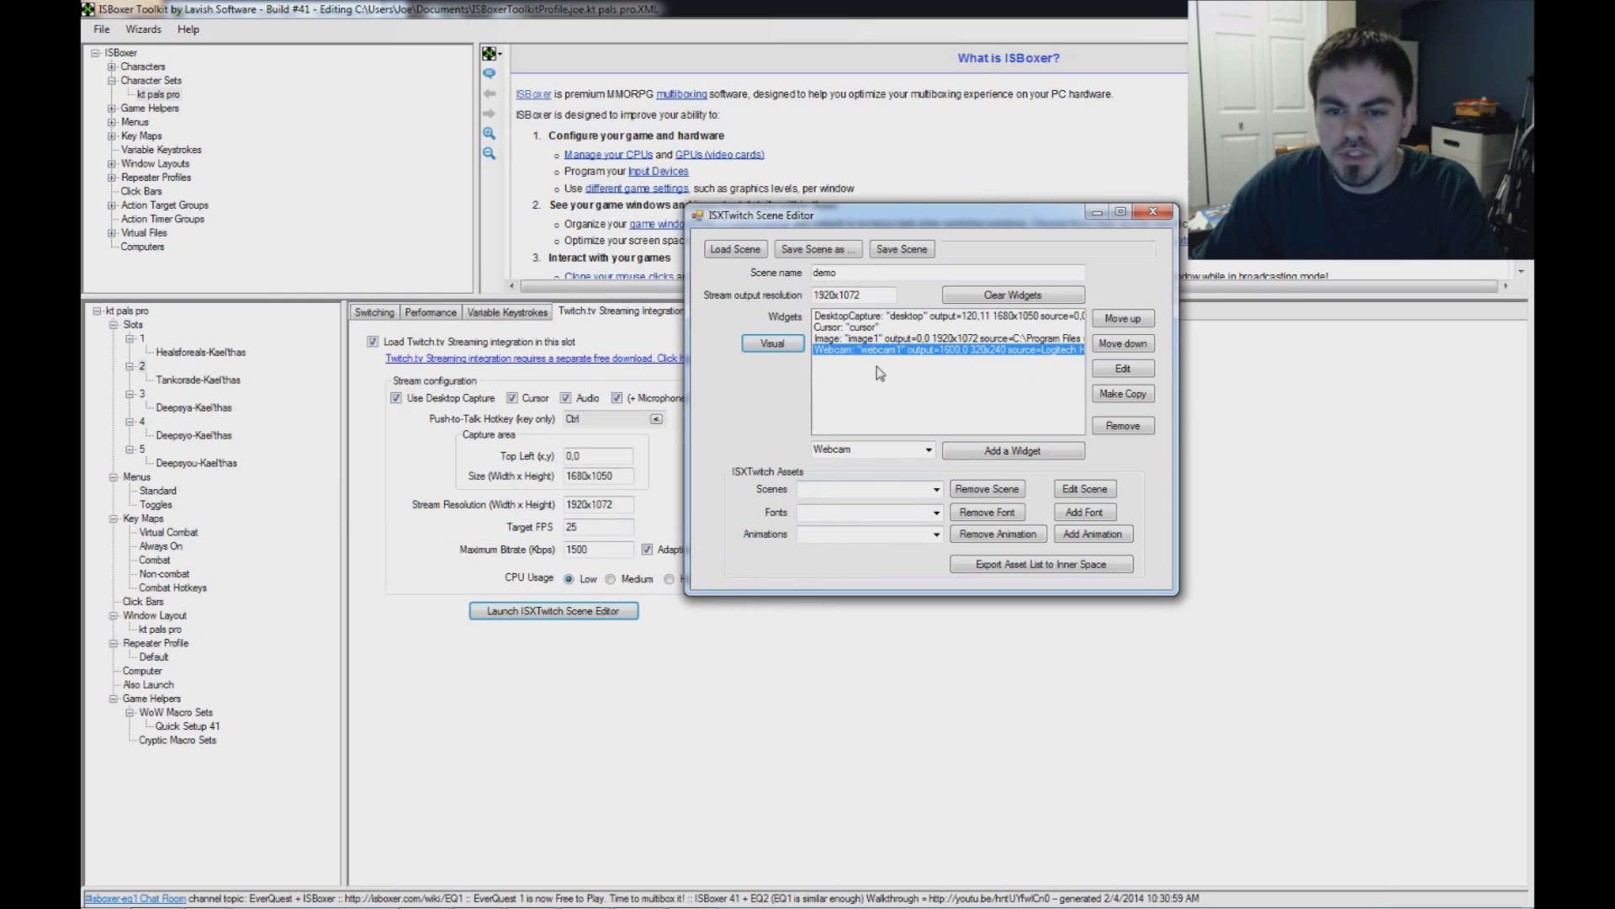
Examine the available widget types and the font and animation asset lists
left_click(929, 449)
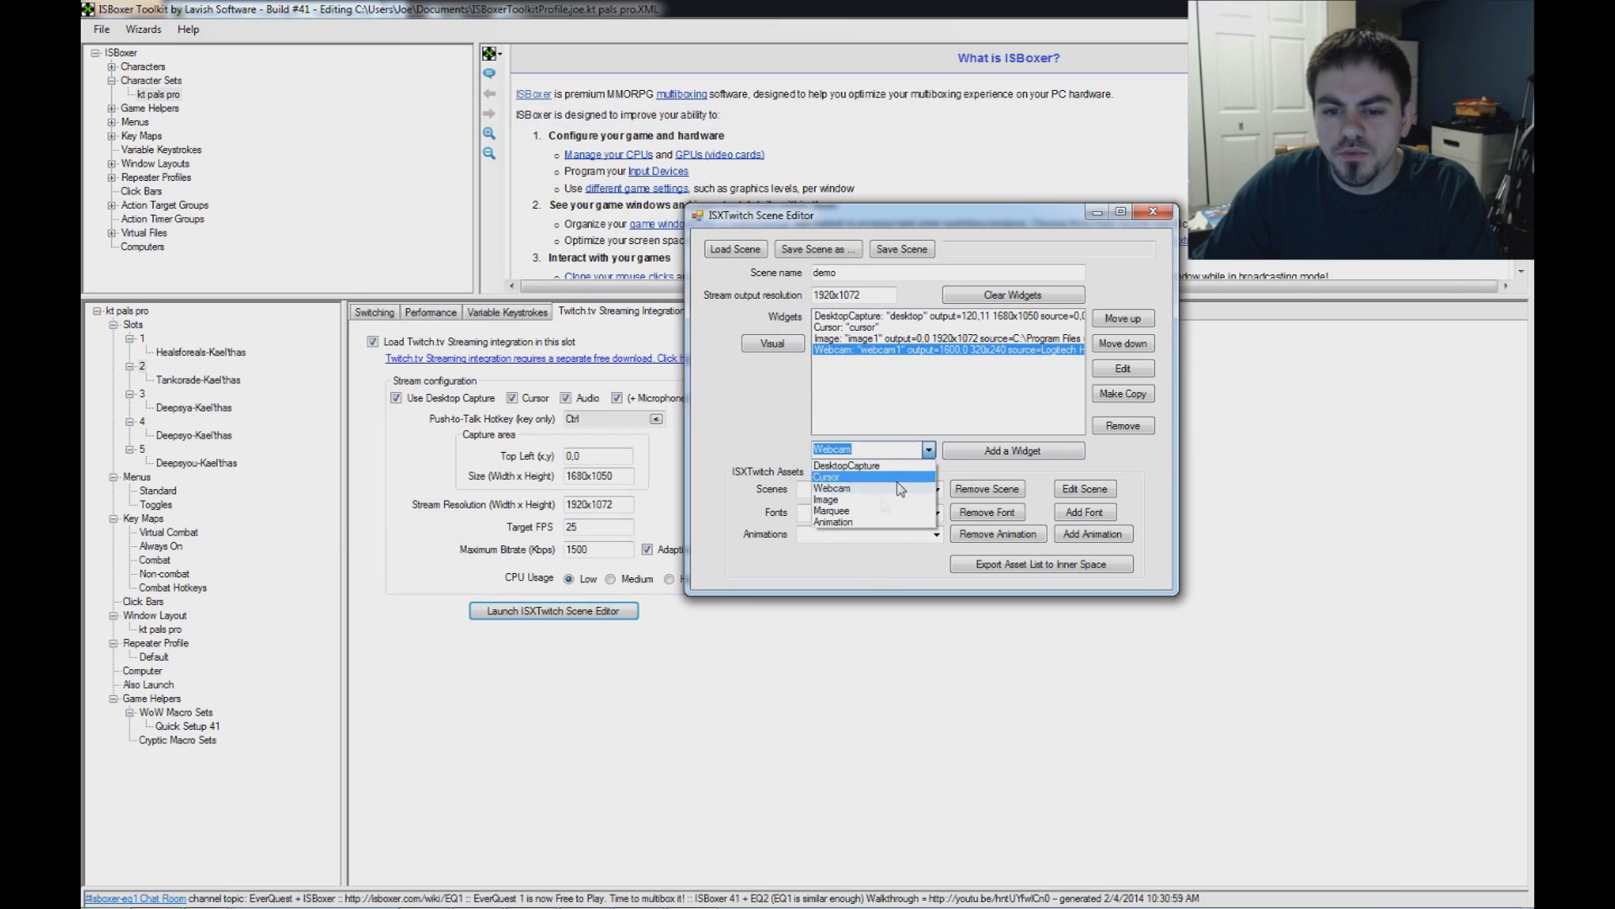
left_click(929, 449)
left_click(936, 512)
left_click(937, 518)
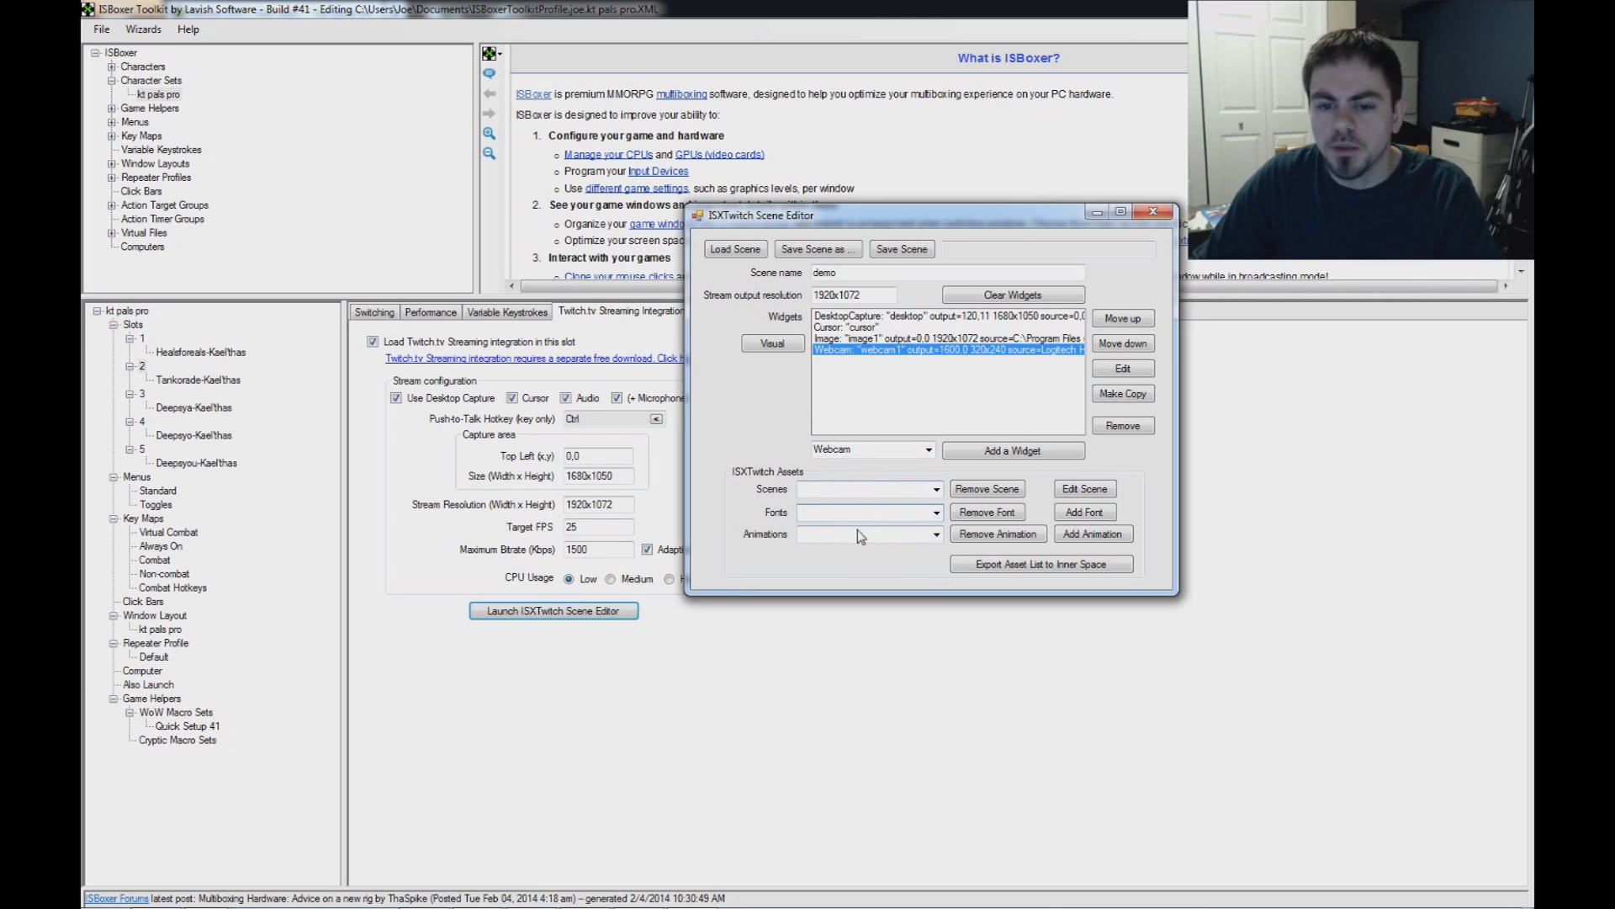
left_click(937, 515)
left_click(939, 520)
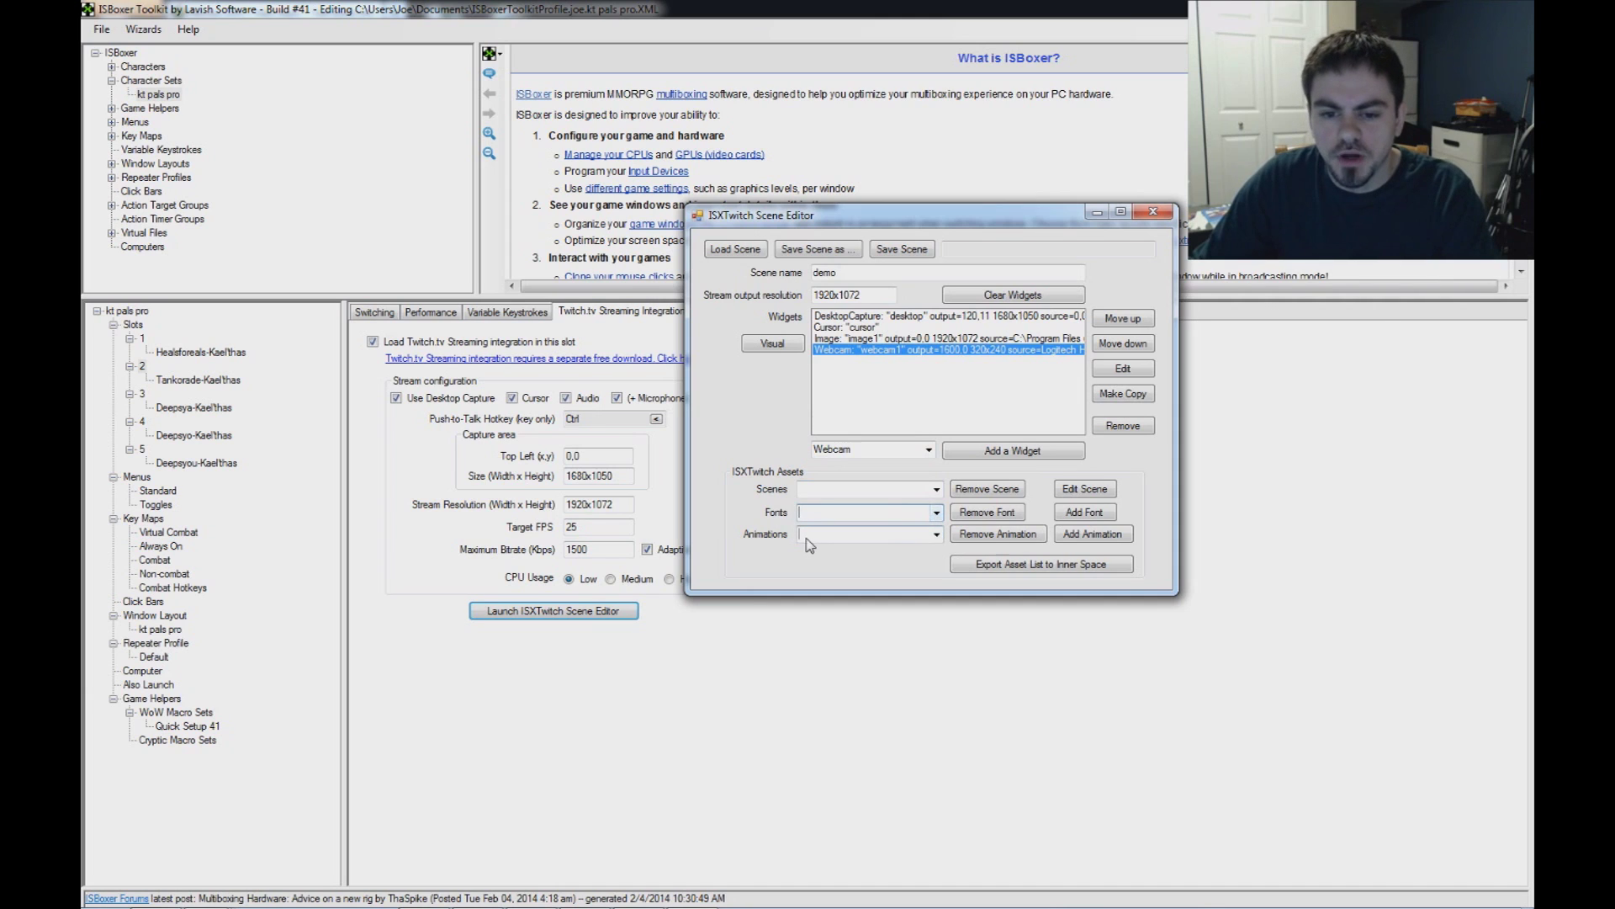
left_click(805, 537)
left_click(937, 539)
left_click(902, 535)
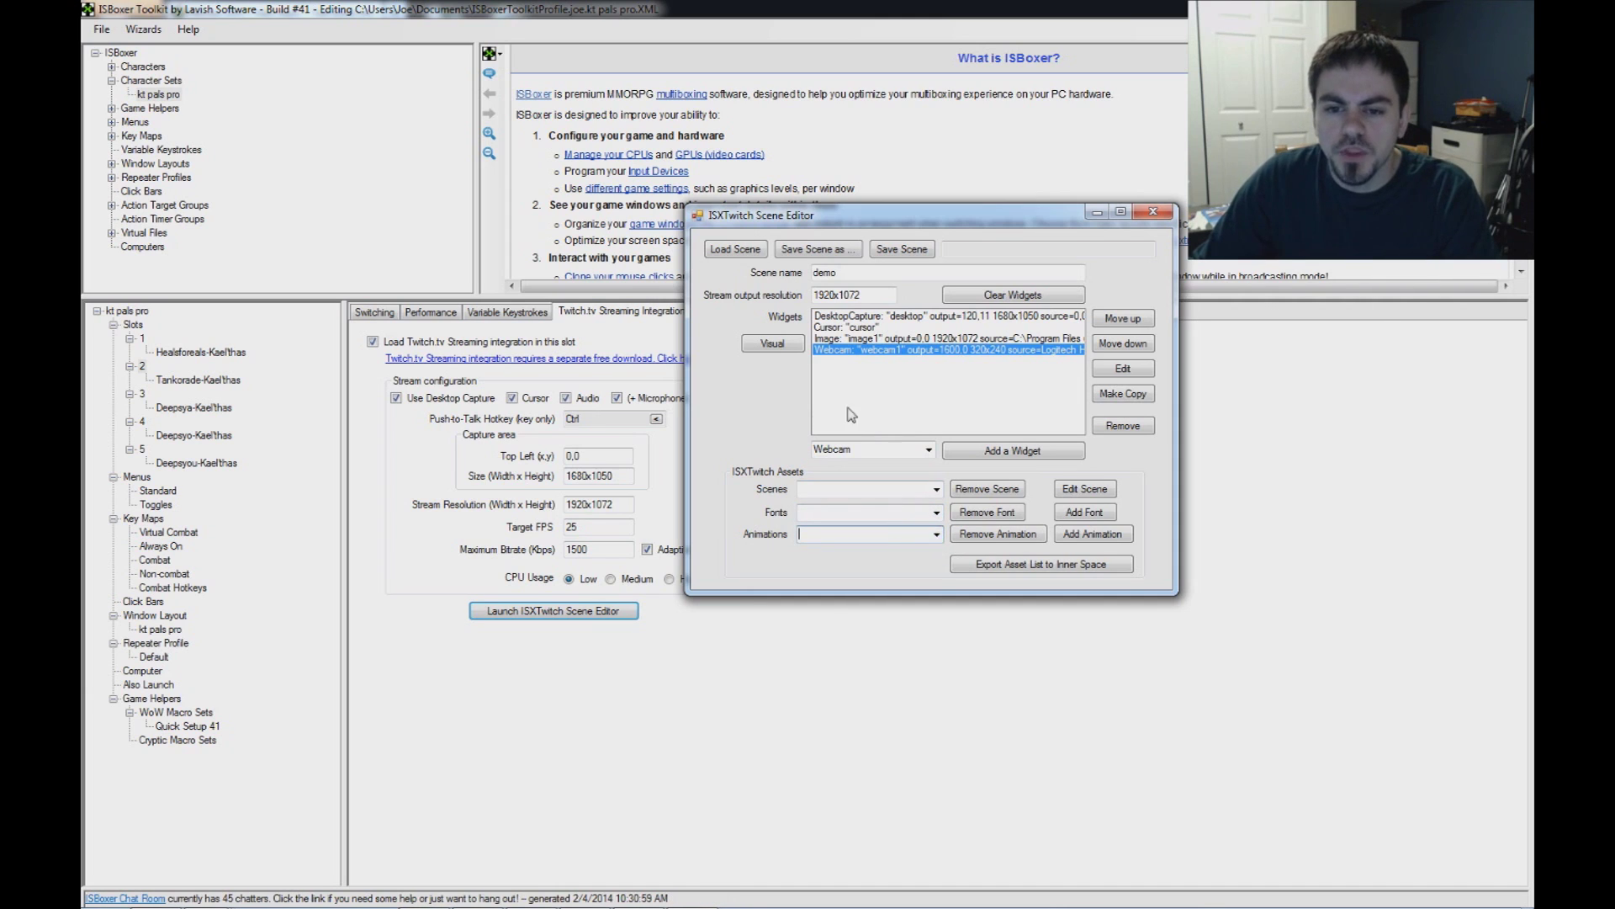
left_click(929, 449)
left_click(933, 471)
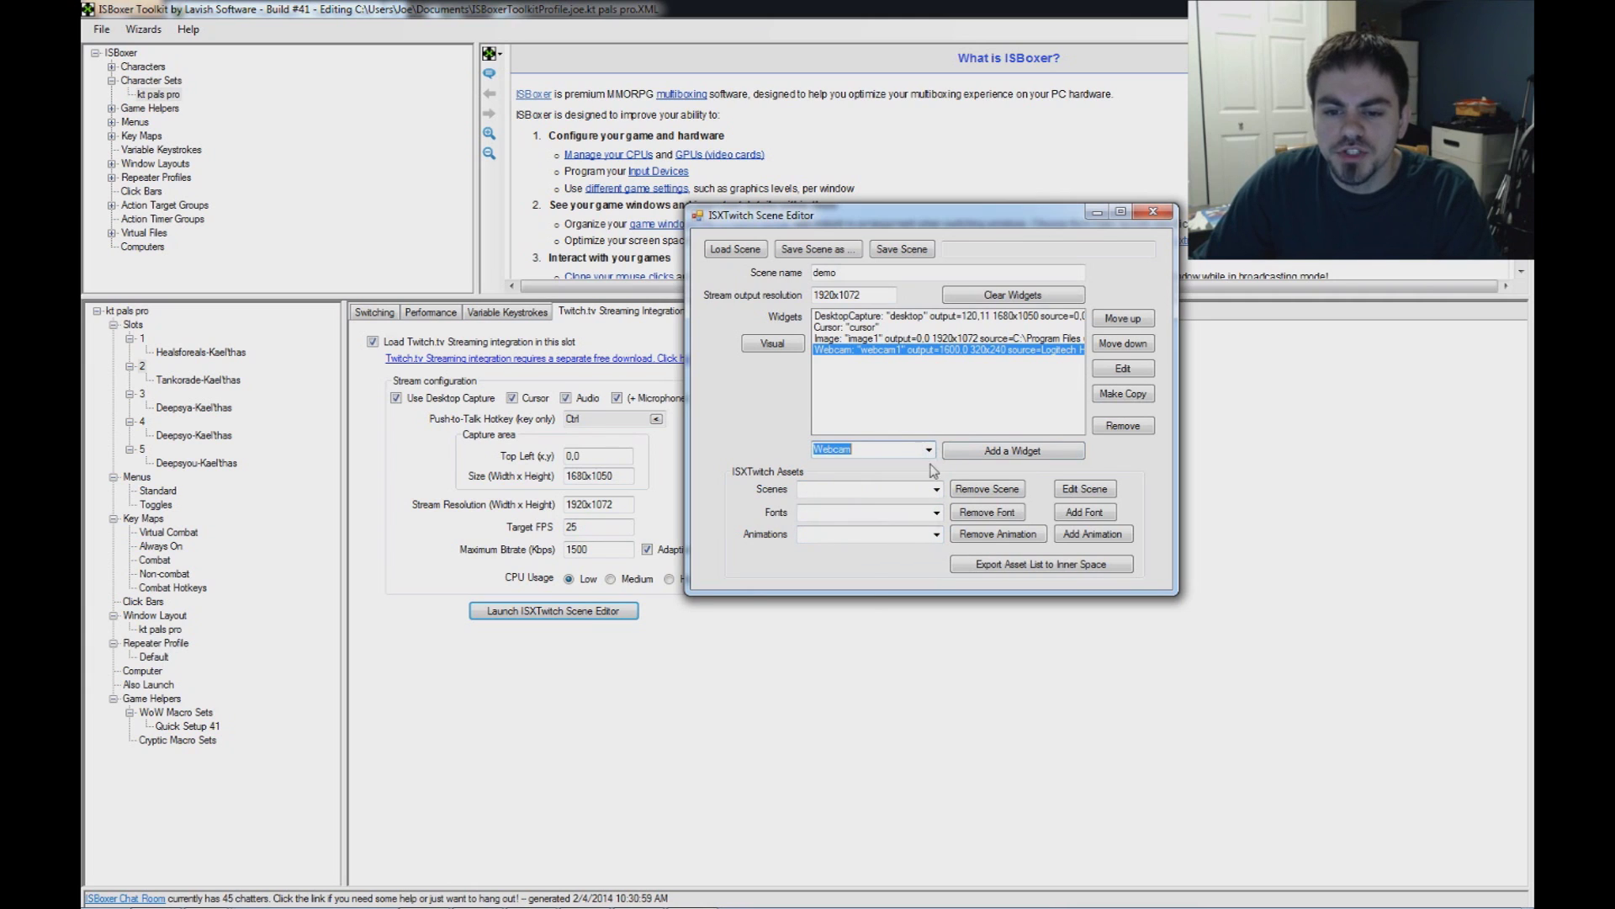
Start a new animation asset named ISBoxer Stream Overlay
left_click(1093, 535)
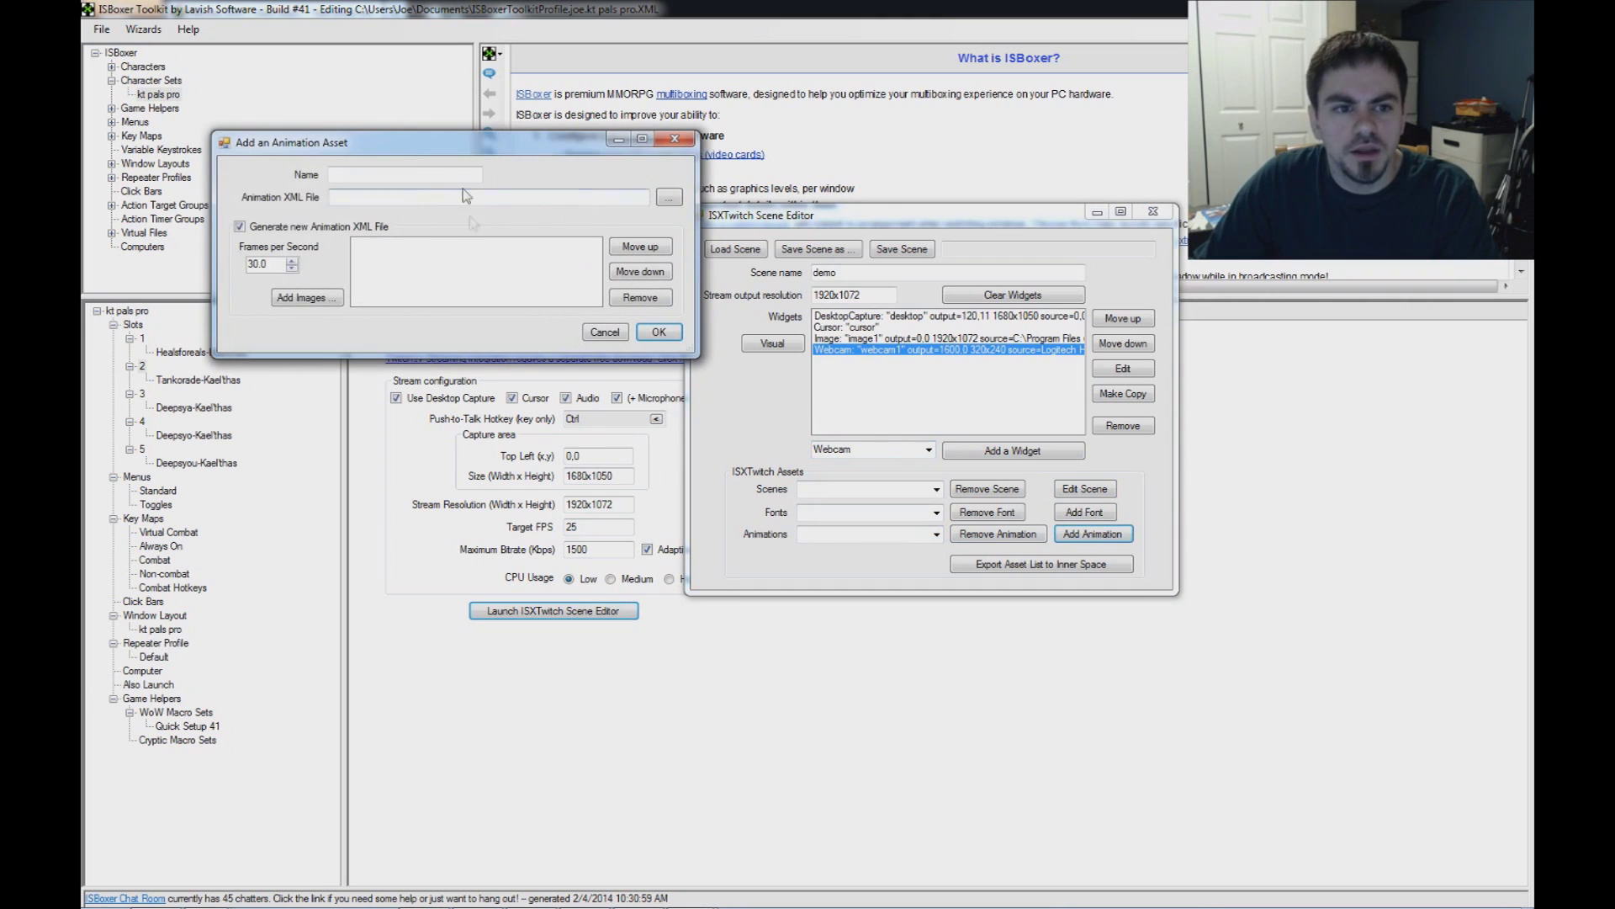
left_click(435, 178)
type("ISBoxer Stream Overlay")
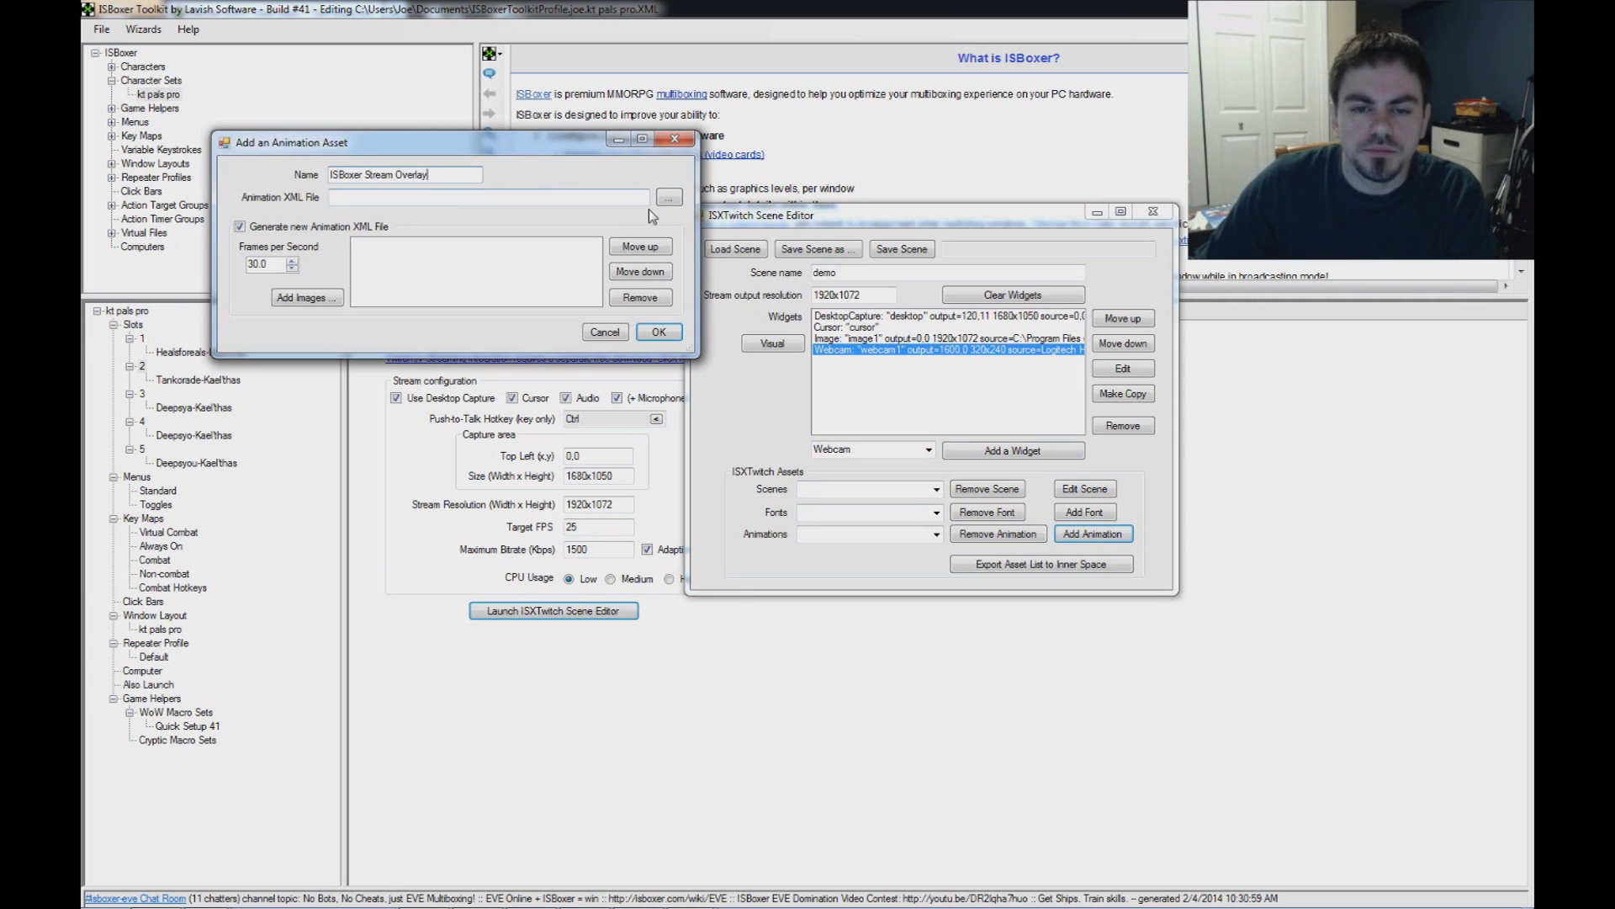
Set the animation XML file to ISBoxer Overlay.Animation.XML in the ISXTwitch Assets folder, replacing the existing file
left_click(670, 198)
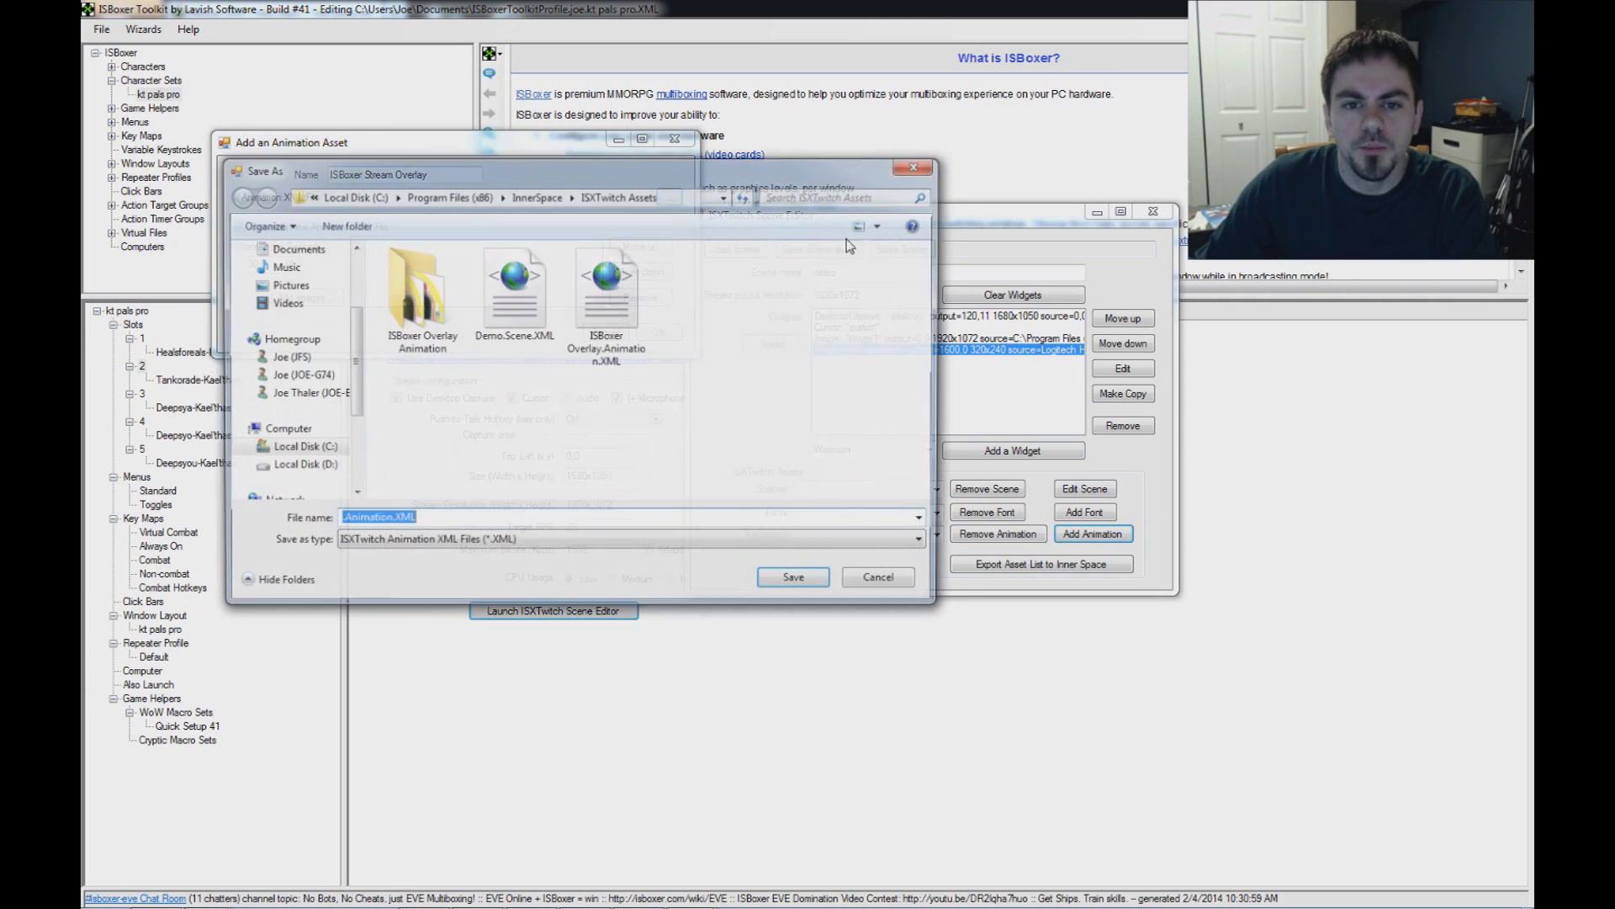
double_click(421, 294)
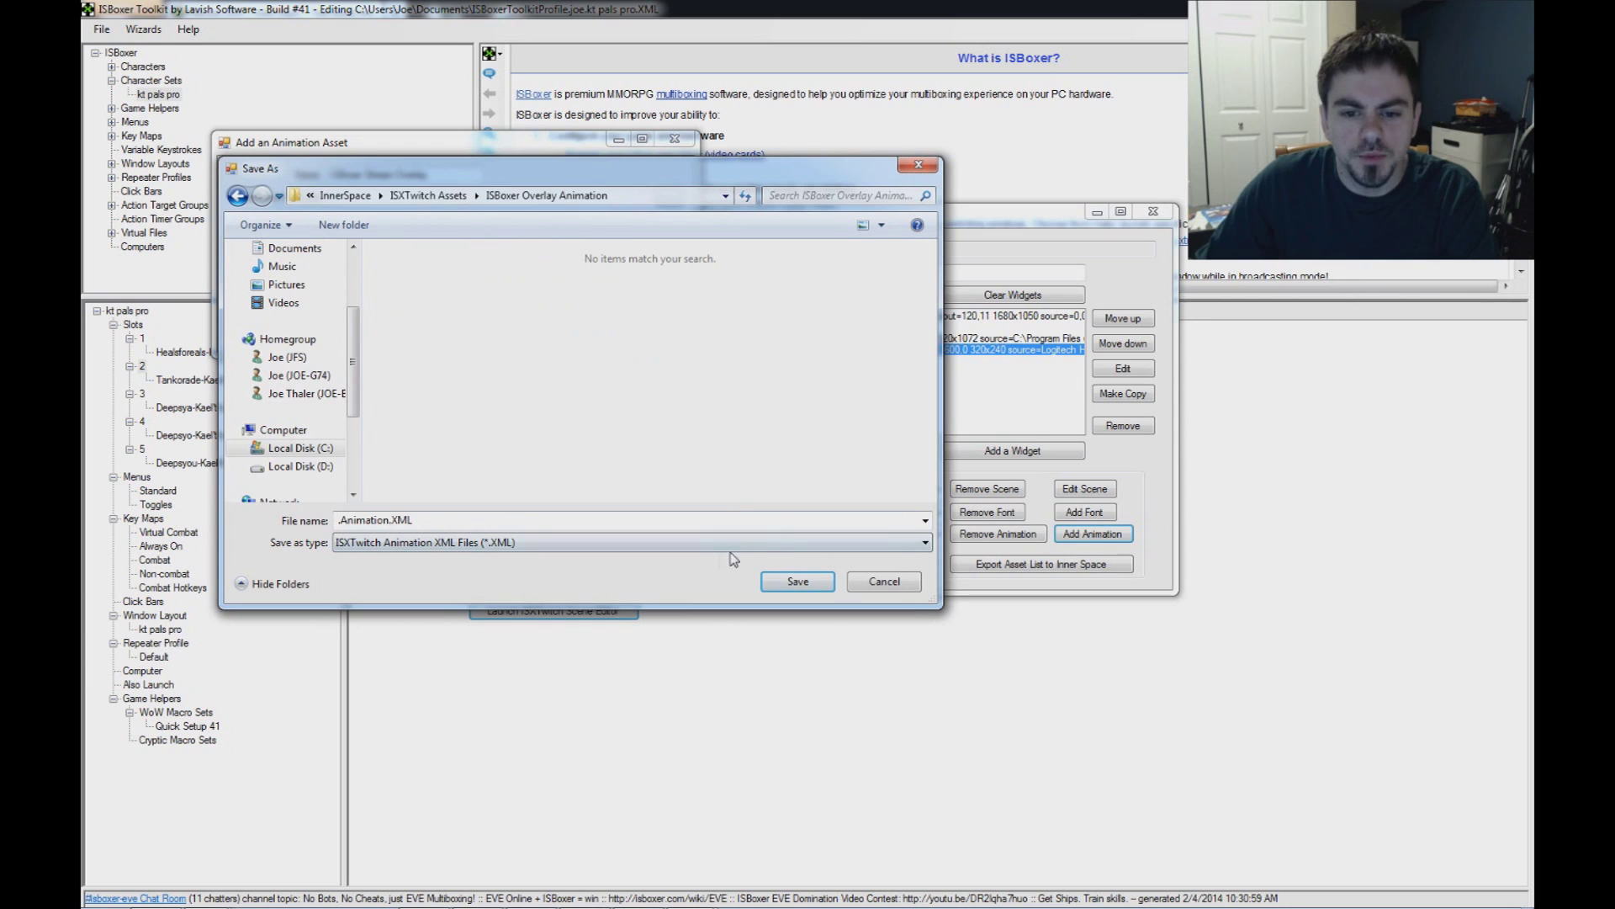
left_click(446, 195)
left_click_drag(497, 174, 598, 334)
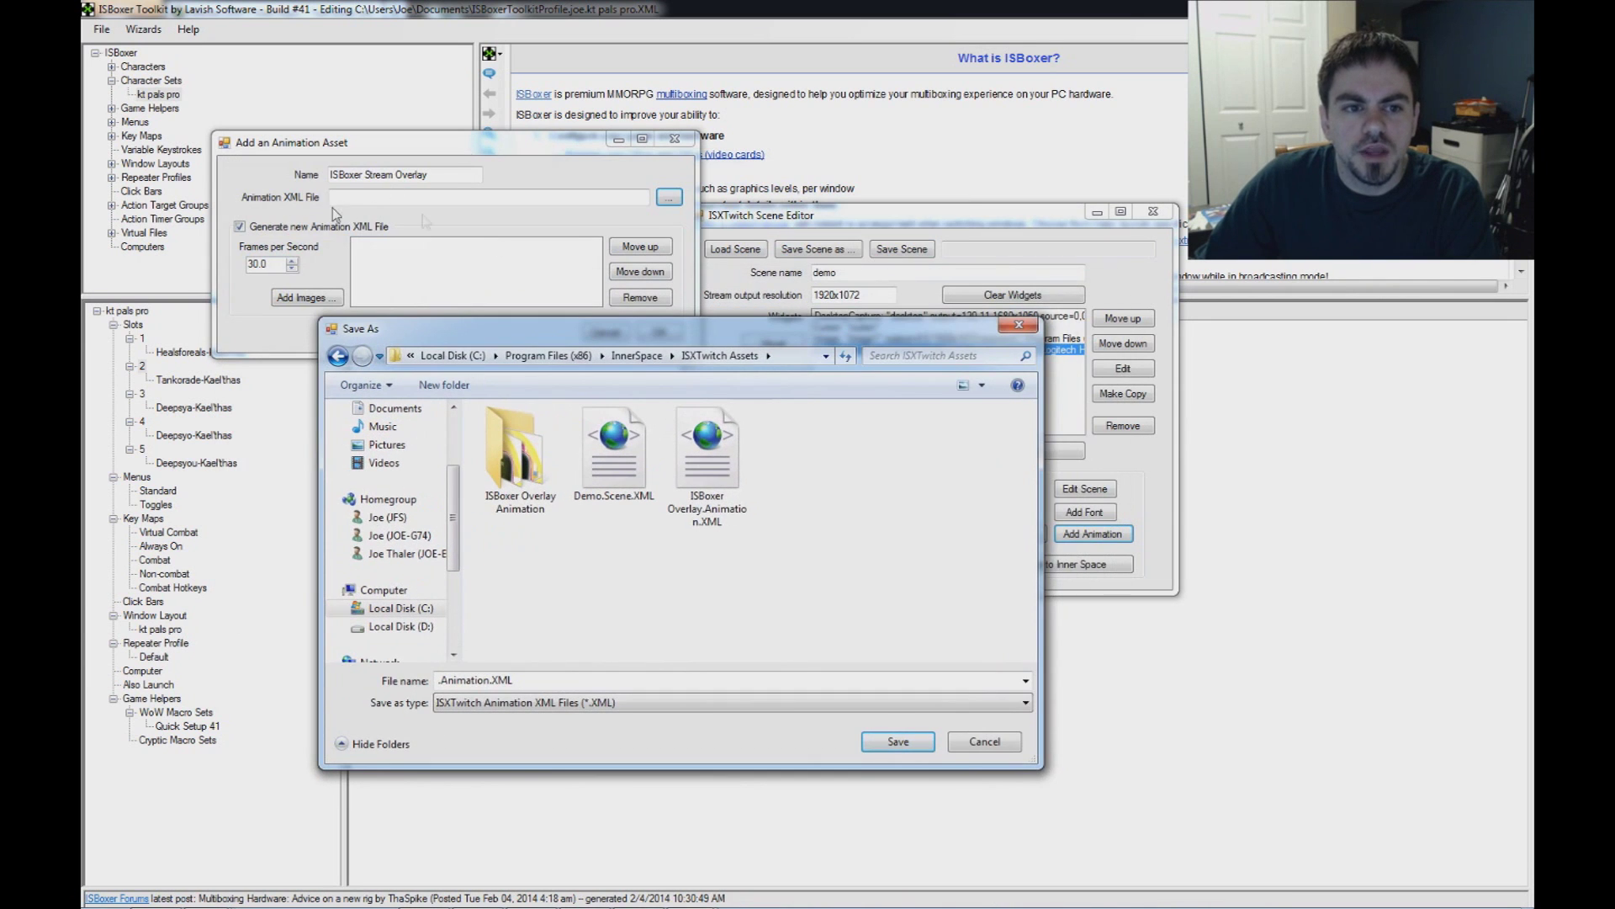
left_click(716, 458)
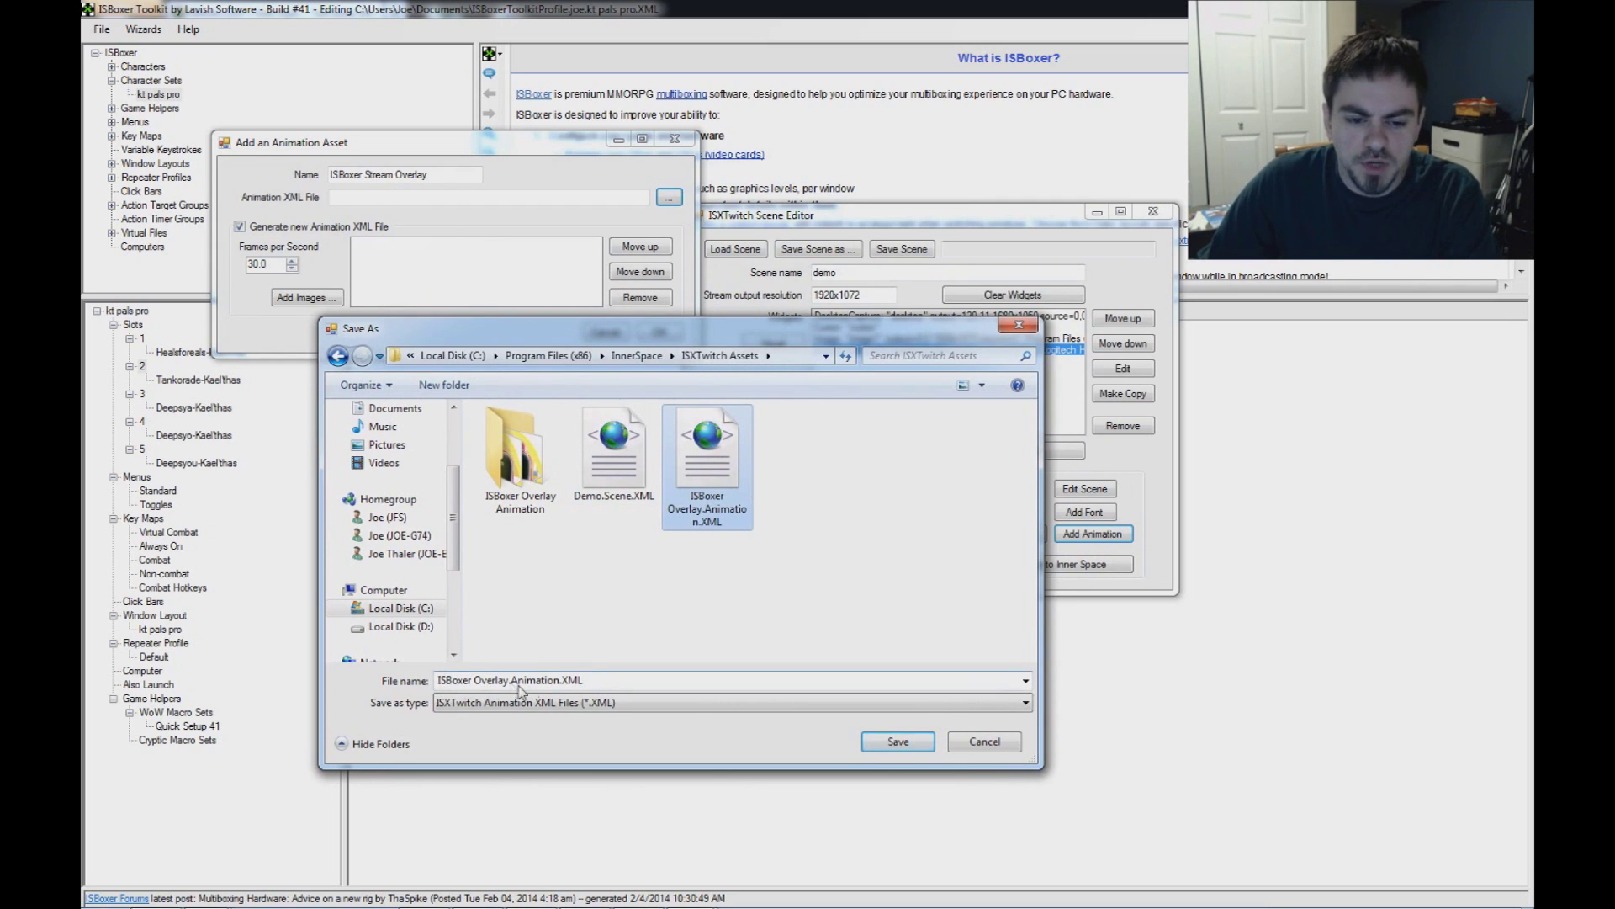
left_click(921, 745)
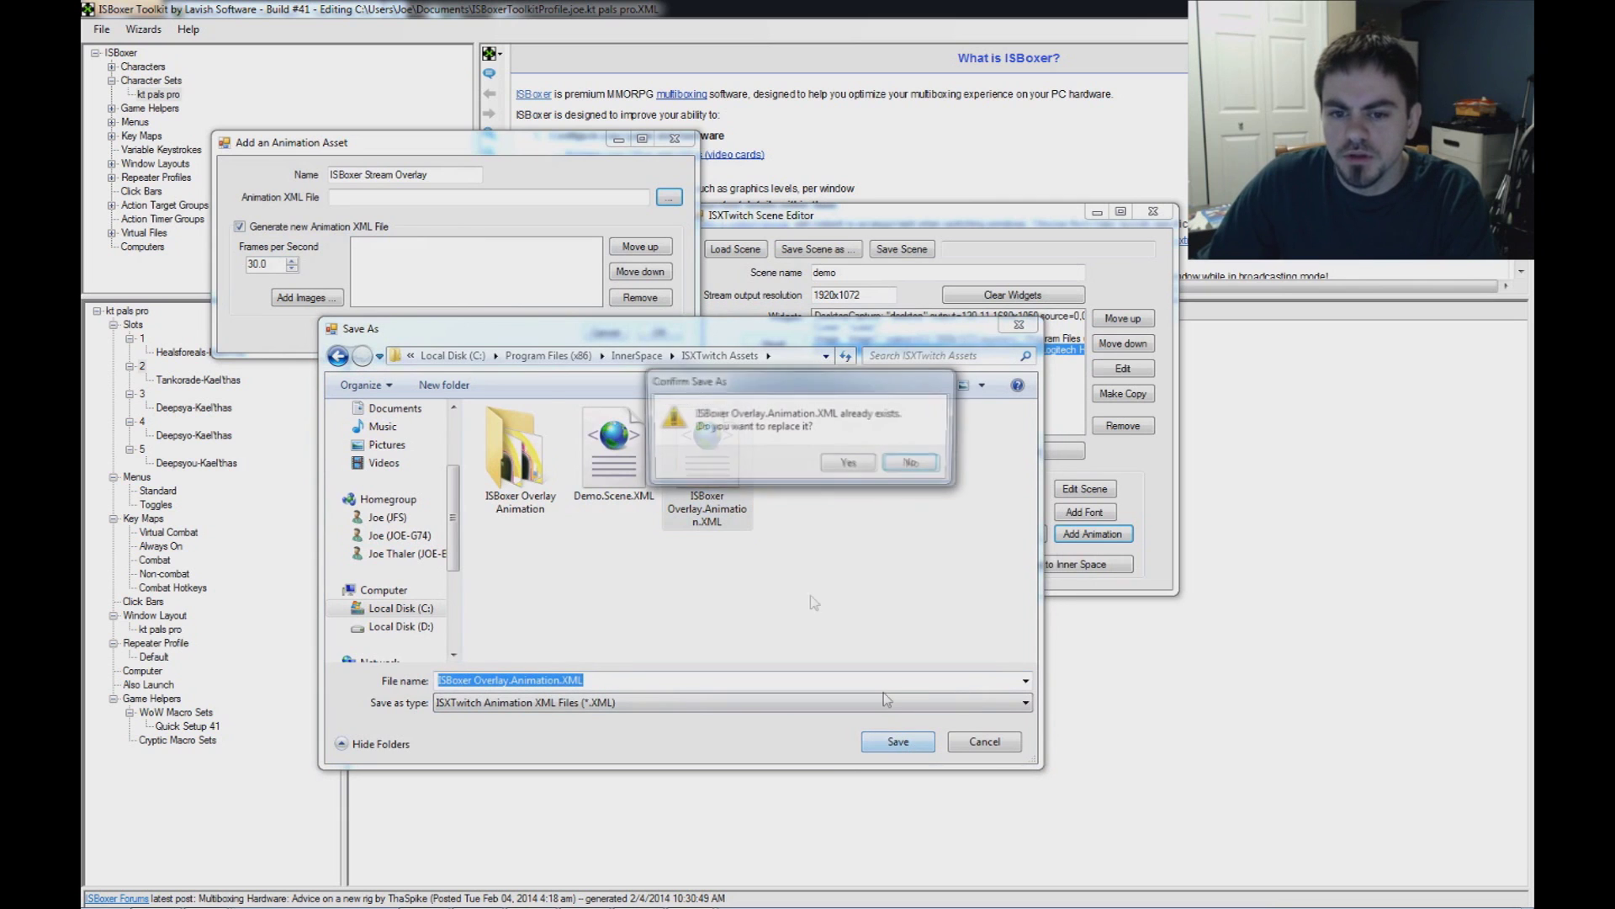
left_click(846, 463)
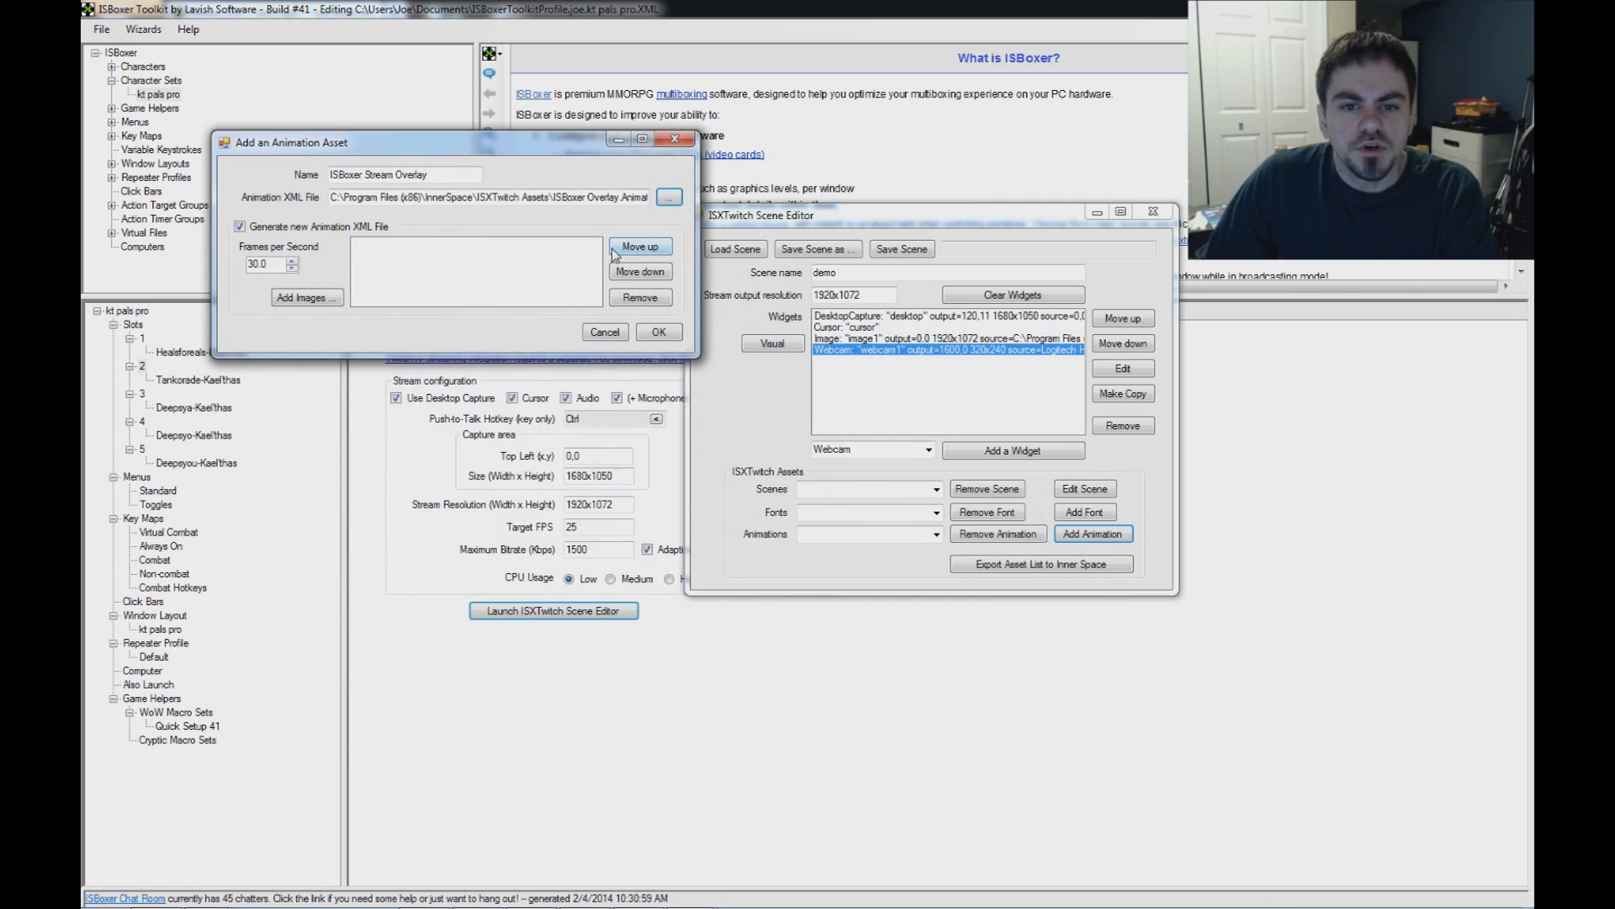
Add all PNG frames from the ISBoxer Overlay Animation folder, accept the animation asset and select it among the scene editor's animations
left_click(303, 300)
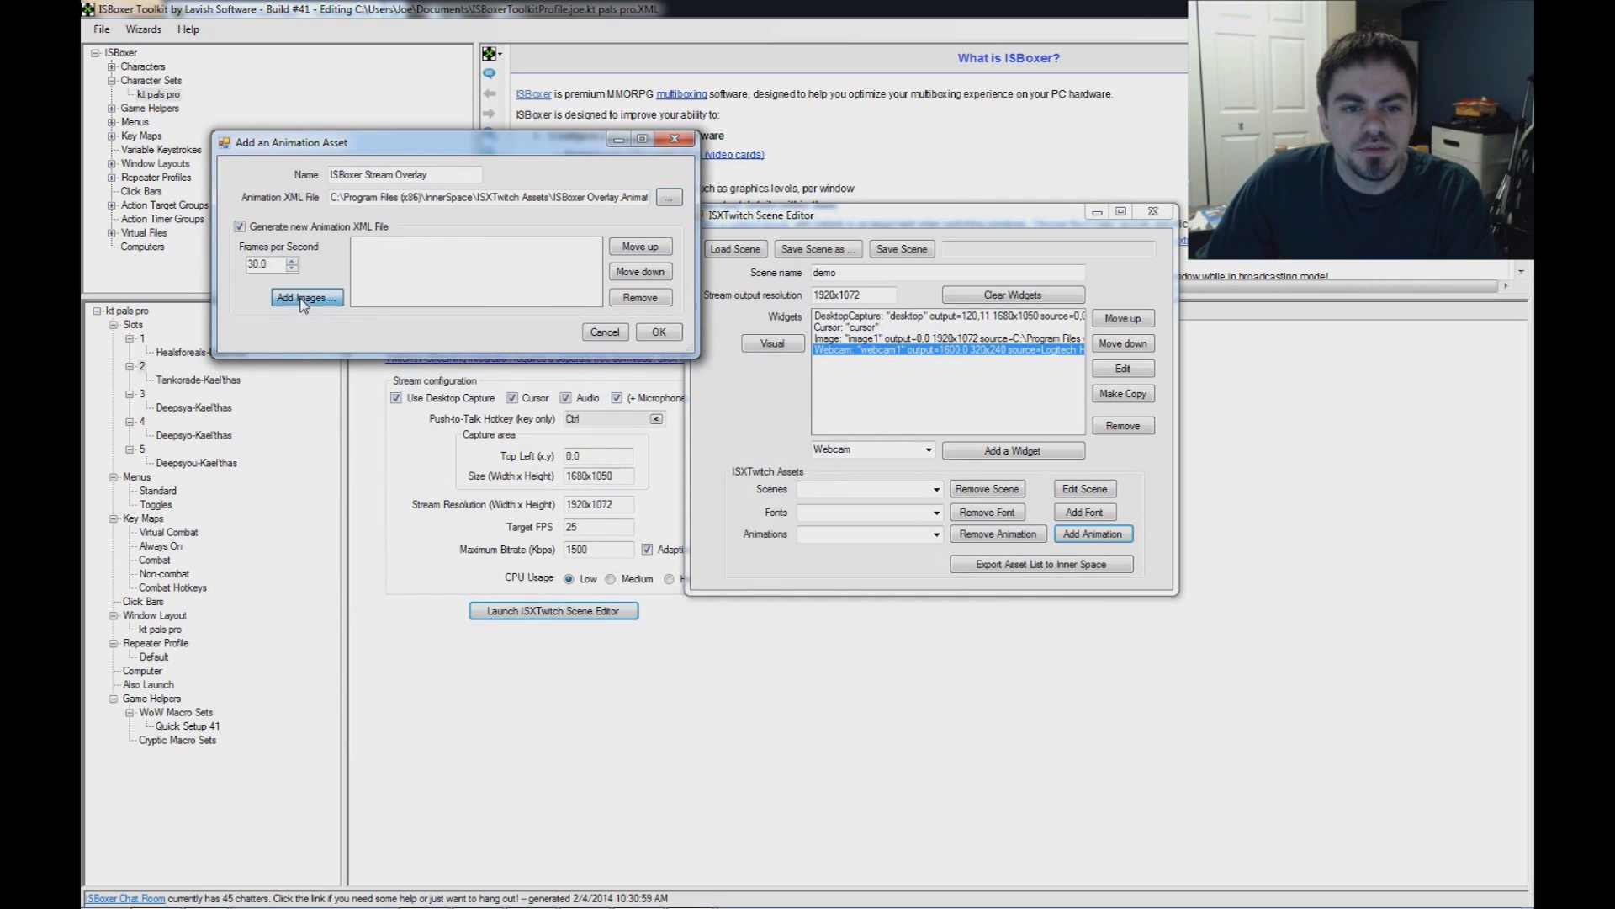
double_click(536, 450)
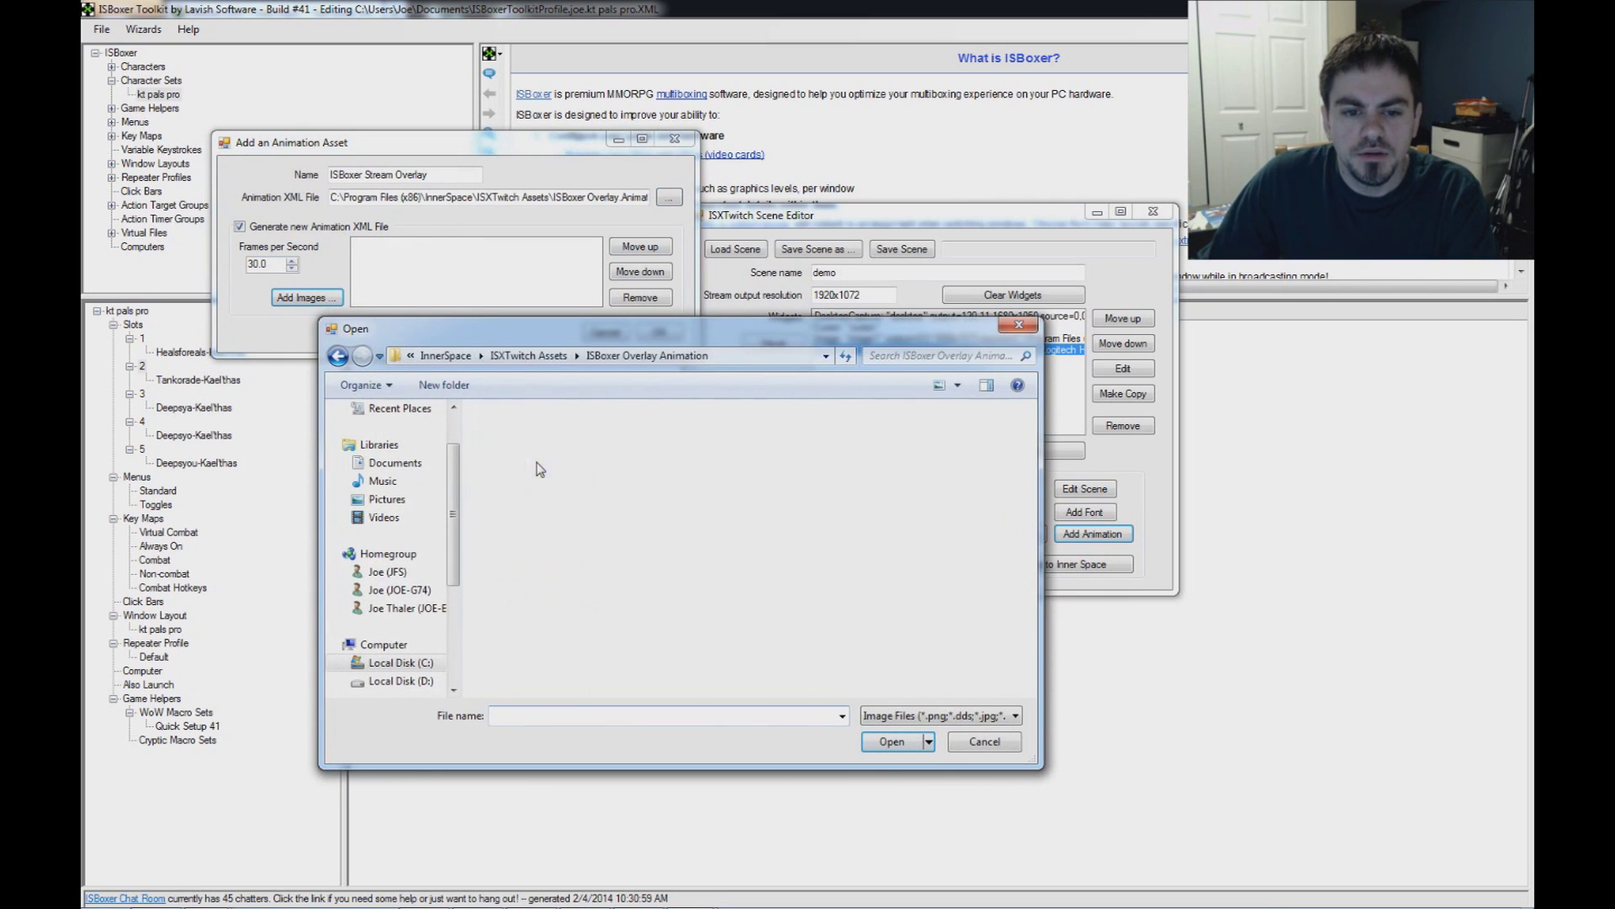
left_click(508, 442)
left_click_drag(1029, 421, 1043, 695)
left_click(861, 659, "shift")
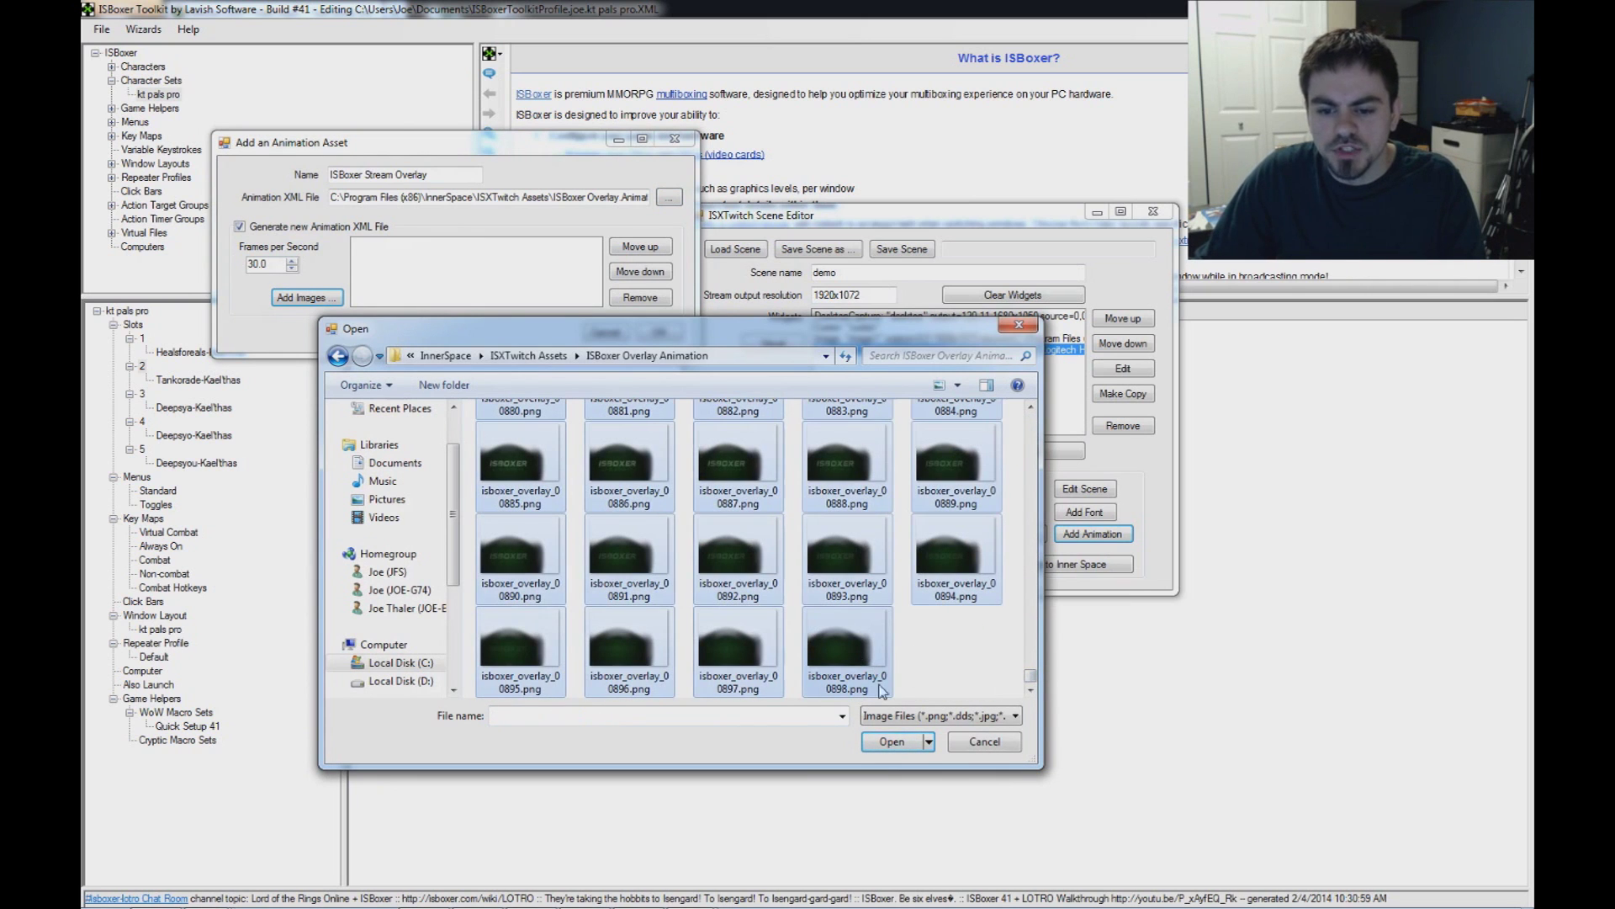
left_click(892, 742)
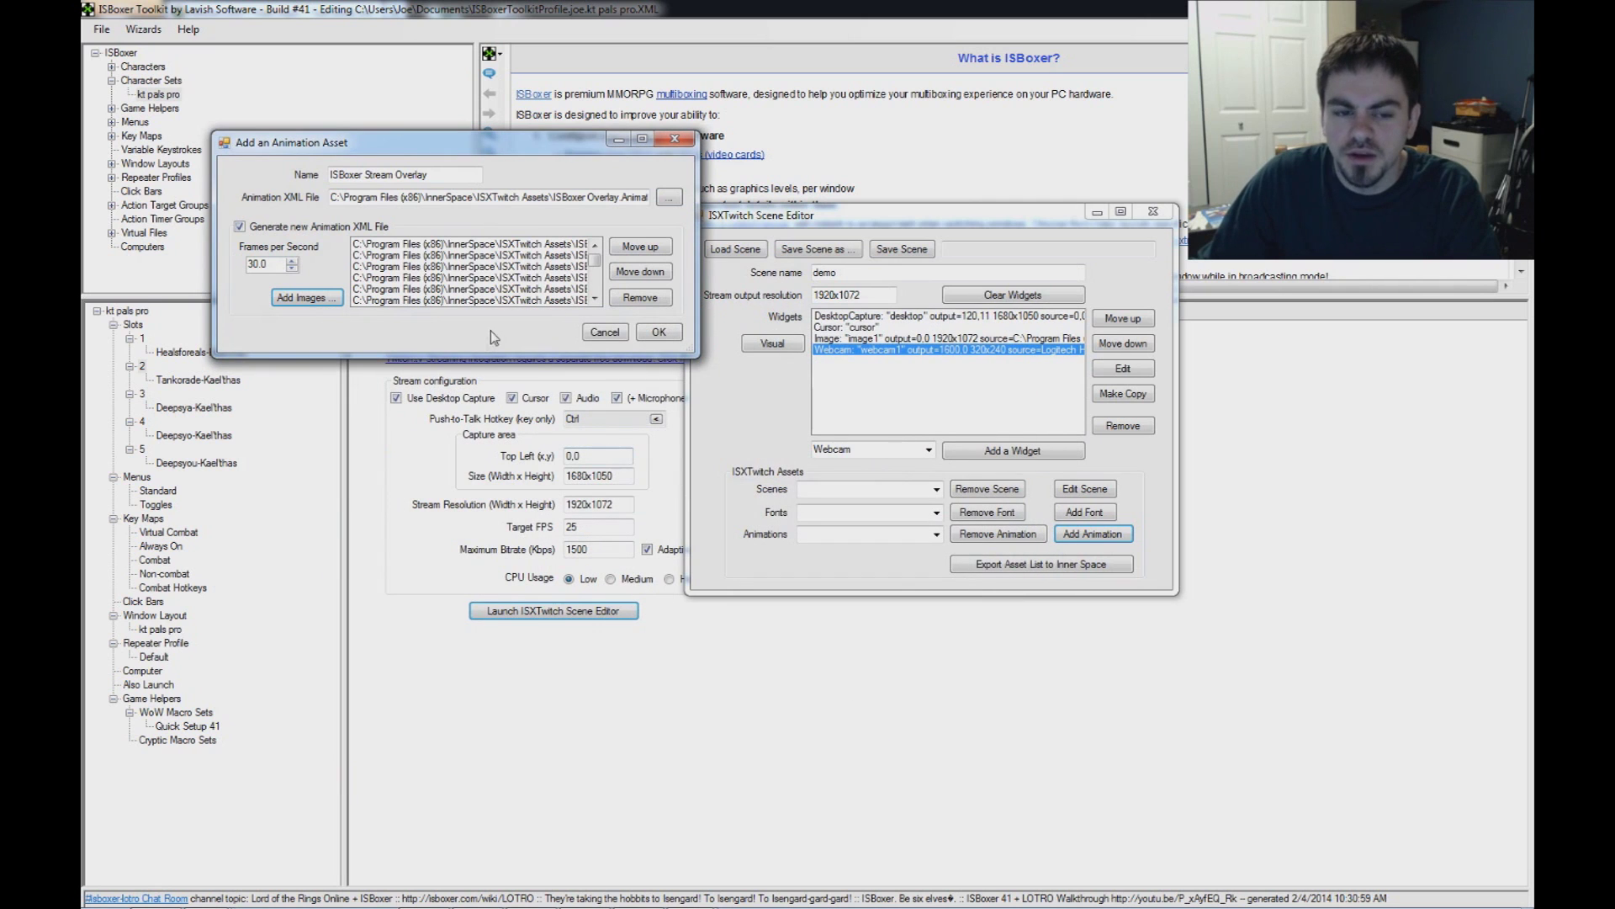
left_click_drag(696, 365, 917, 396)
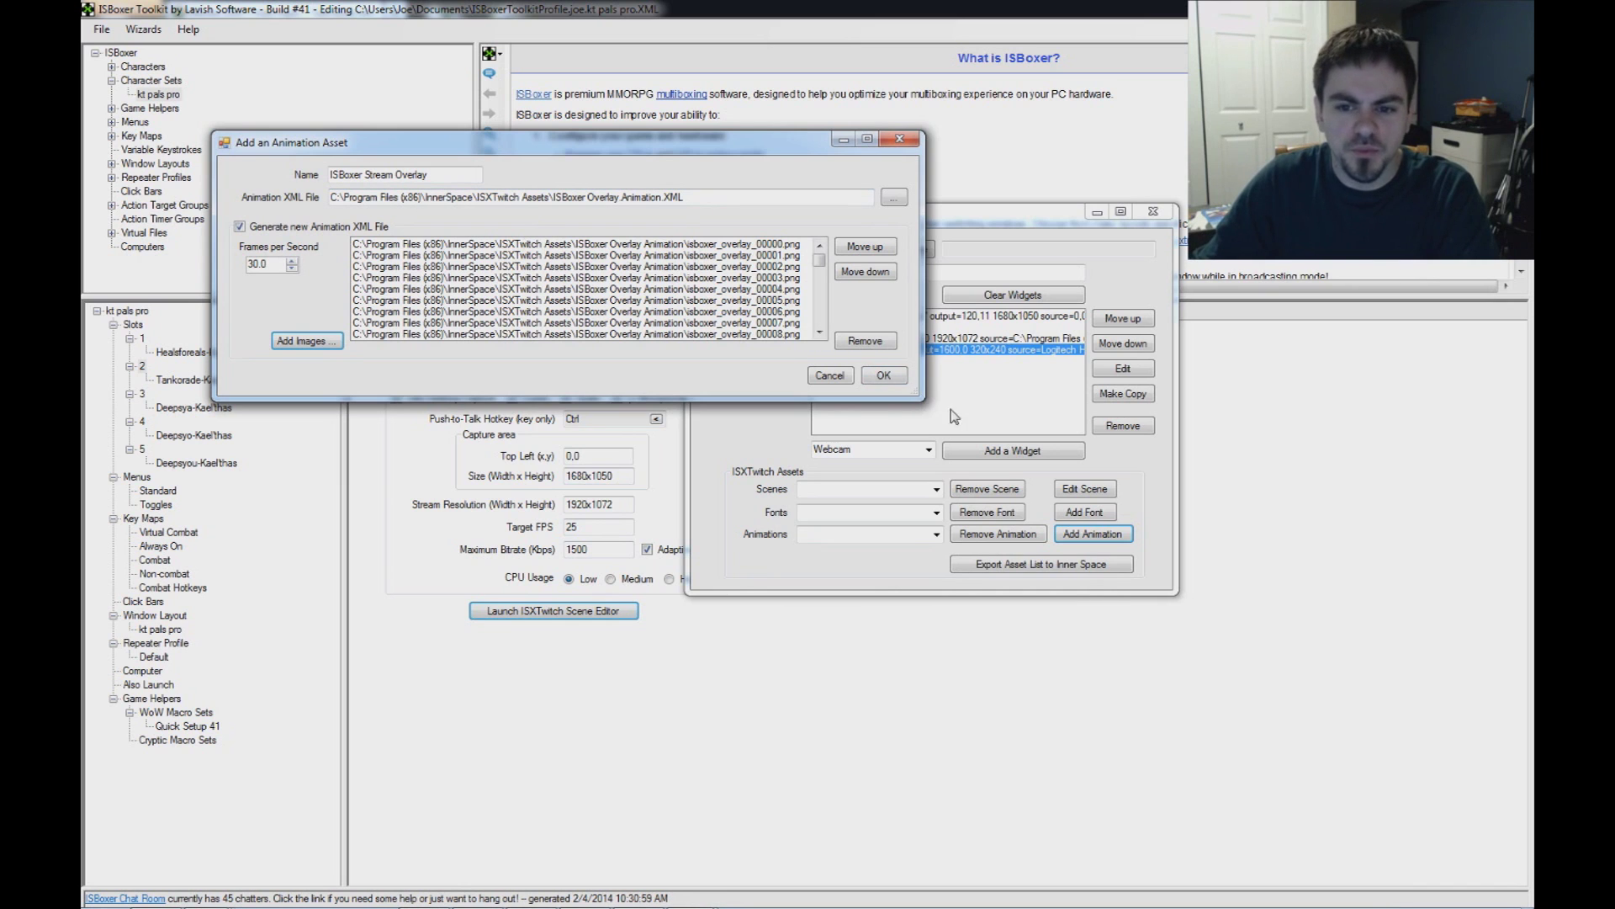
left_click_drag(923, 403, 657, 397)
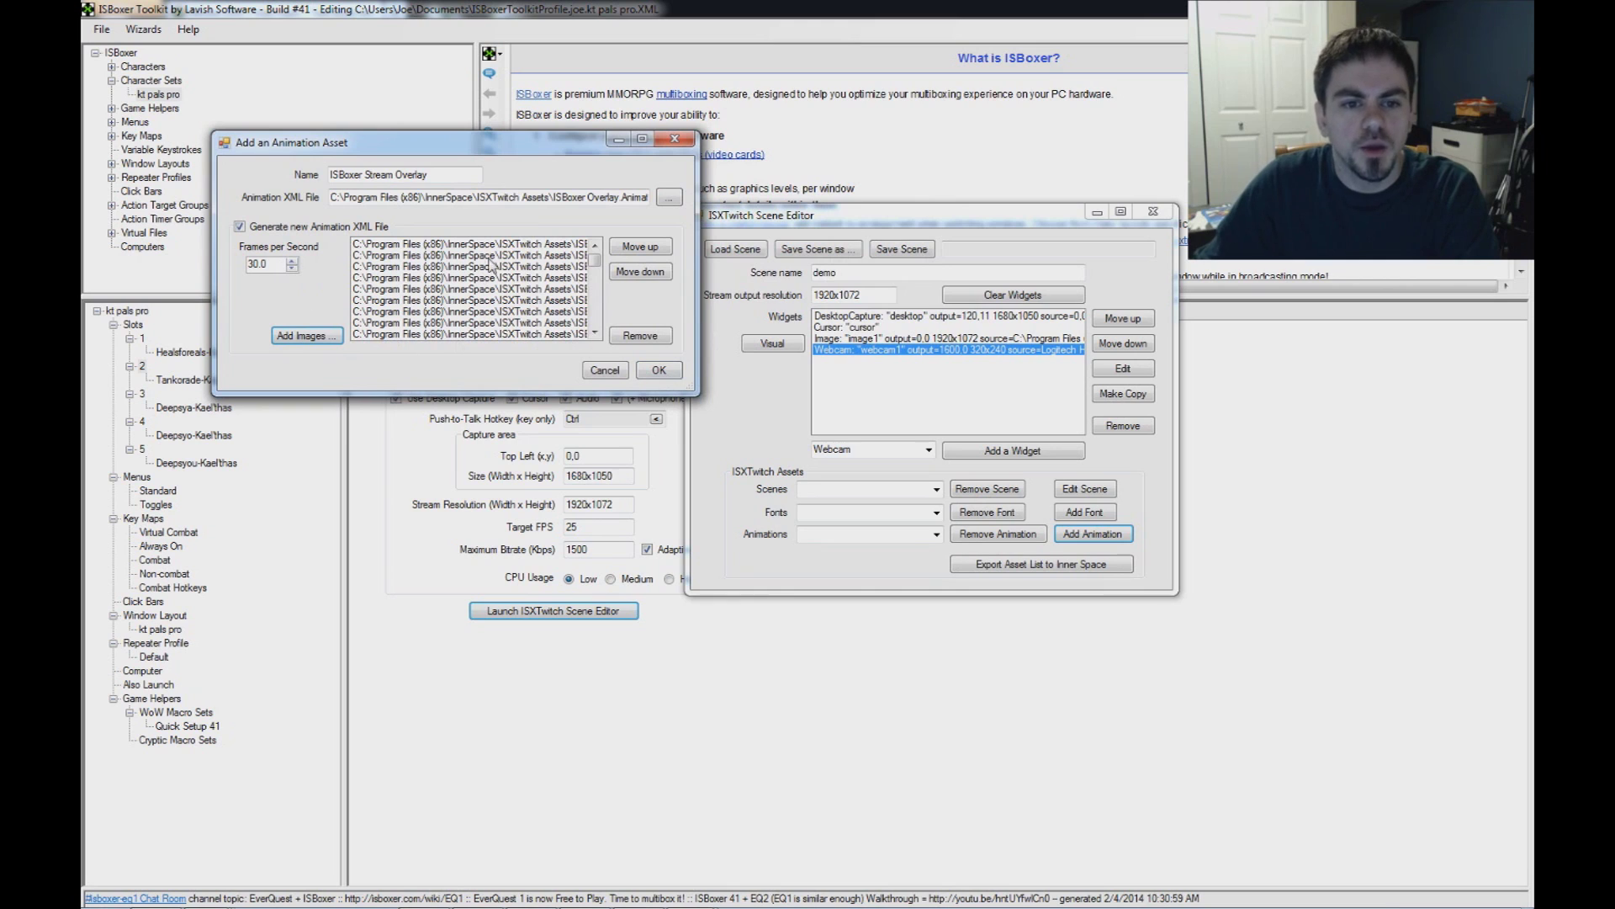
left_click(659, 370)
left_click(936, 534)
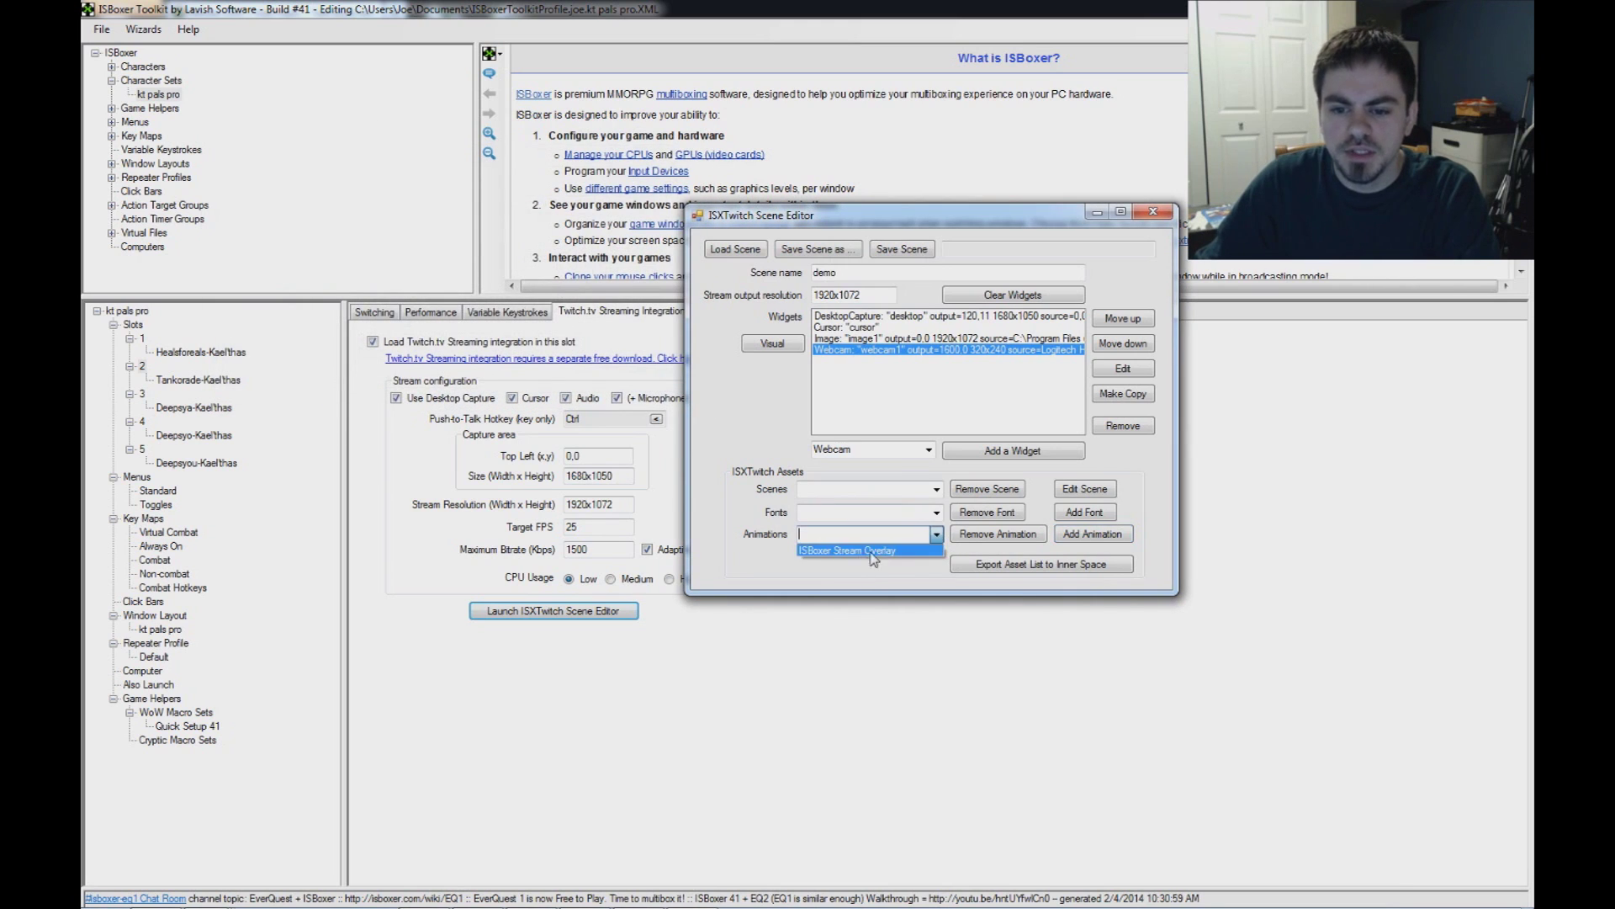
left_click(865, 550)
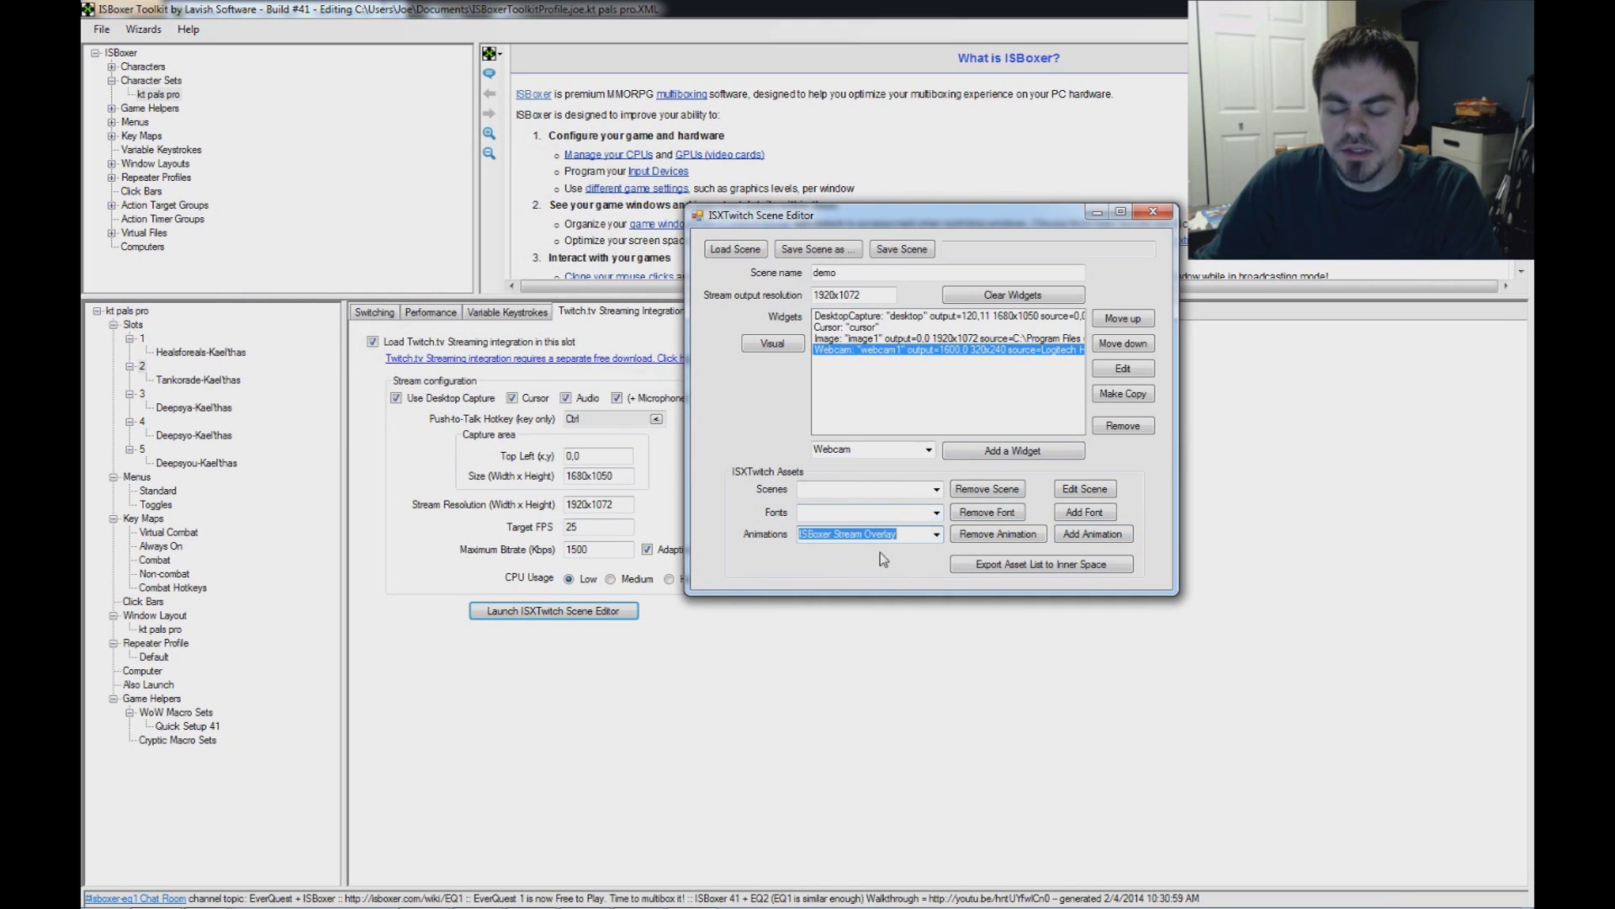
Add a second Webcam widget to the scene with its default settings
left_click(989, 455)
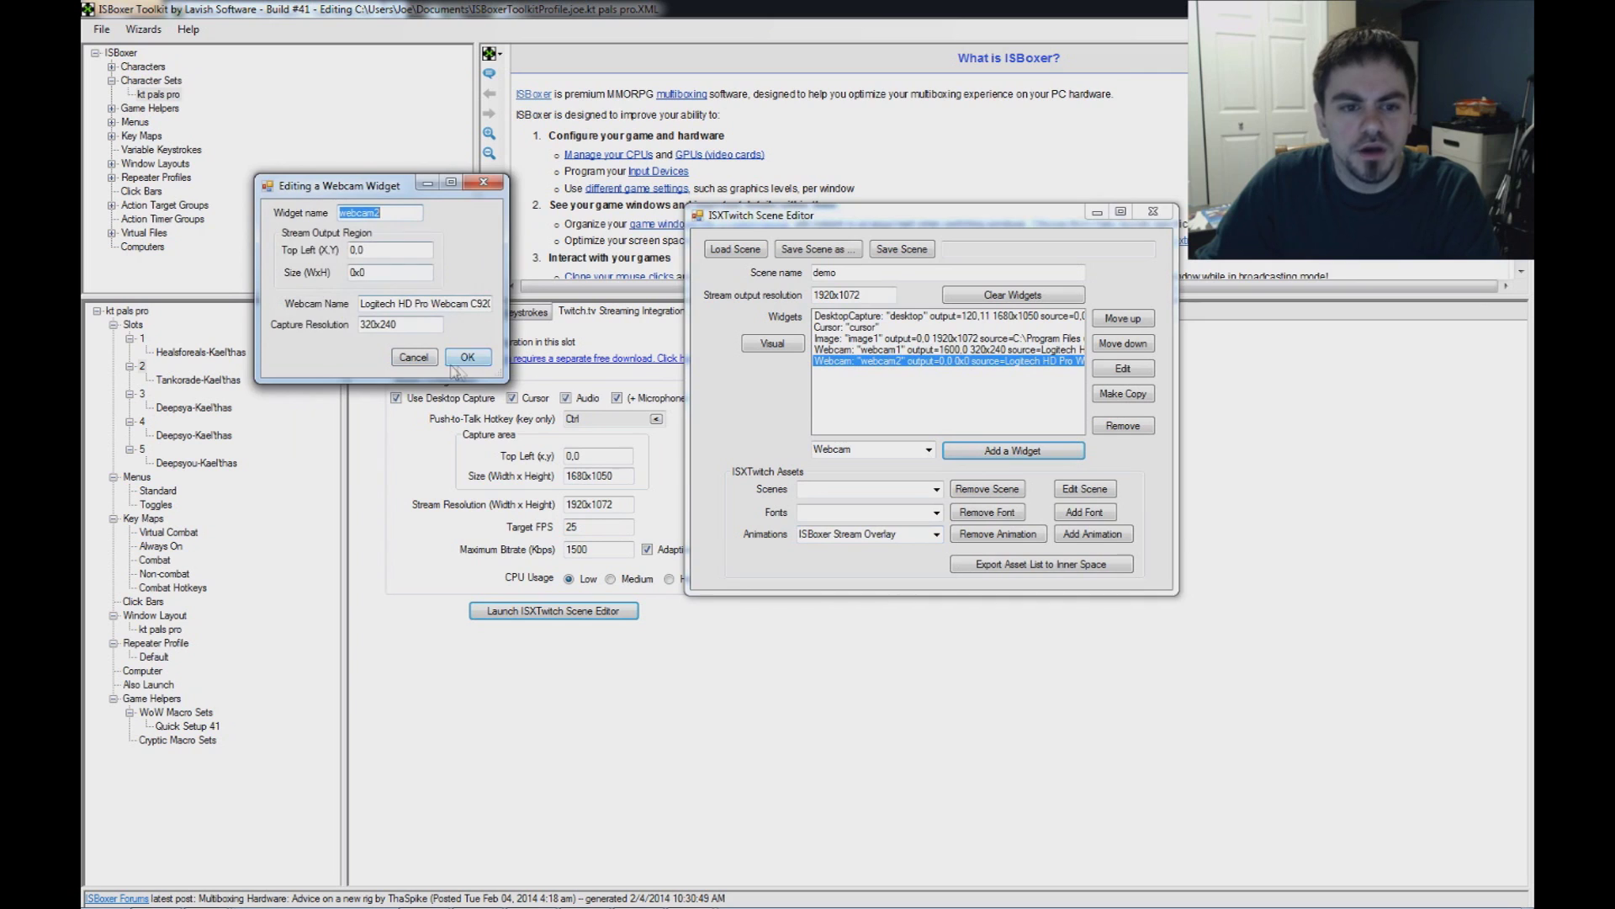
left_click(466, 357)
Add an Animation widget to the scene with a size of 700x500 and its top left at 0,572
left_click(928, 450)
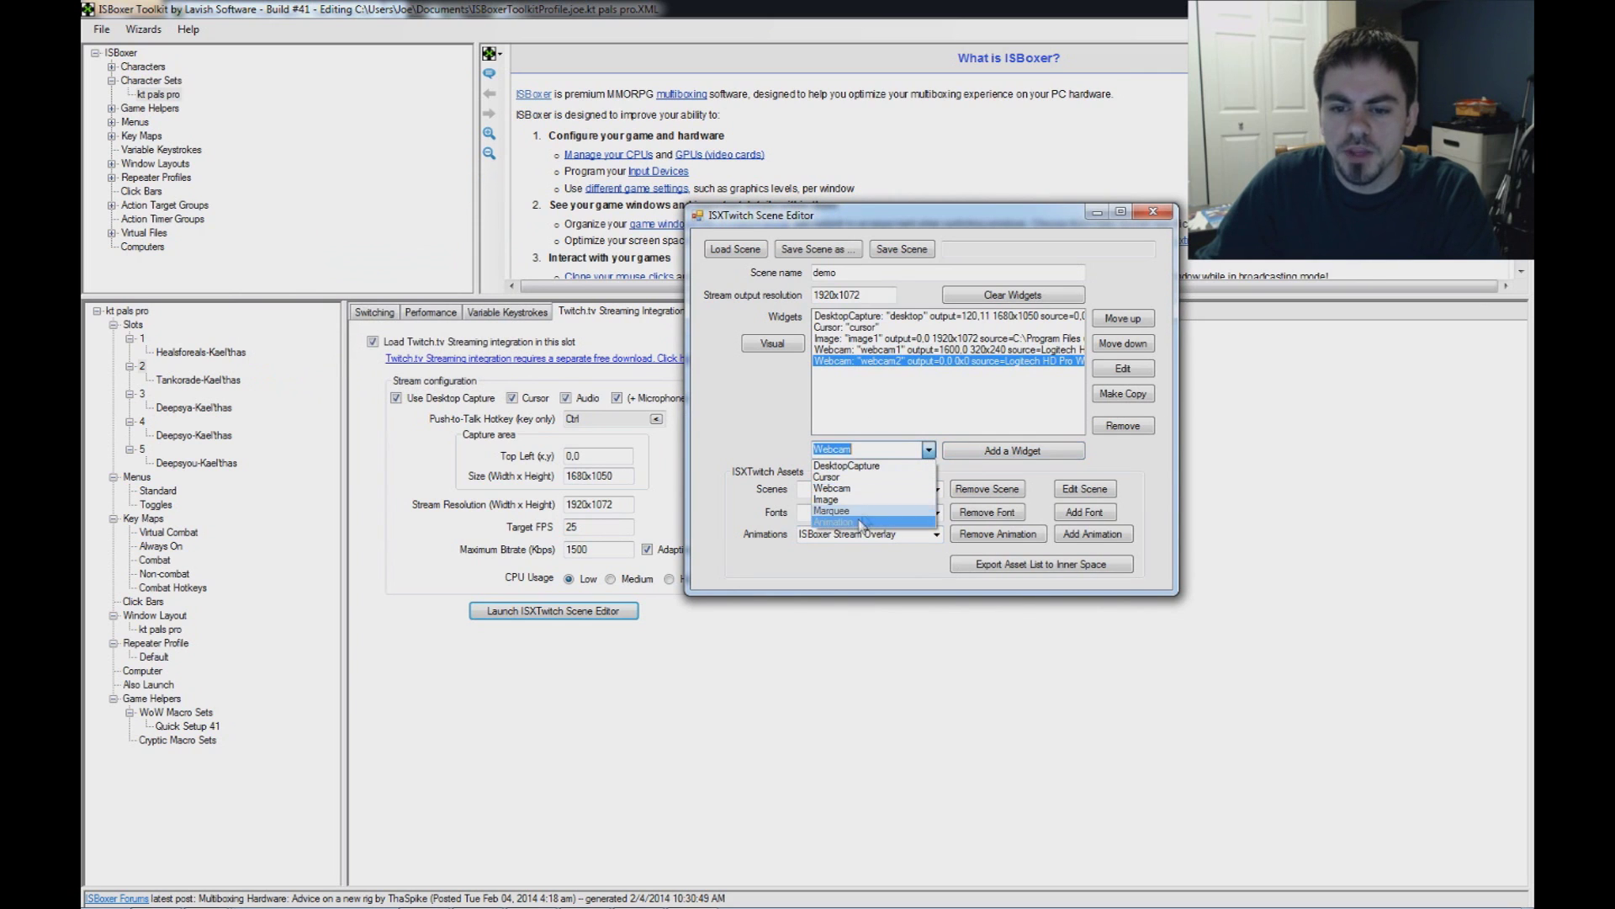
left_click(846, 522)
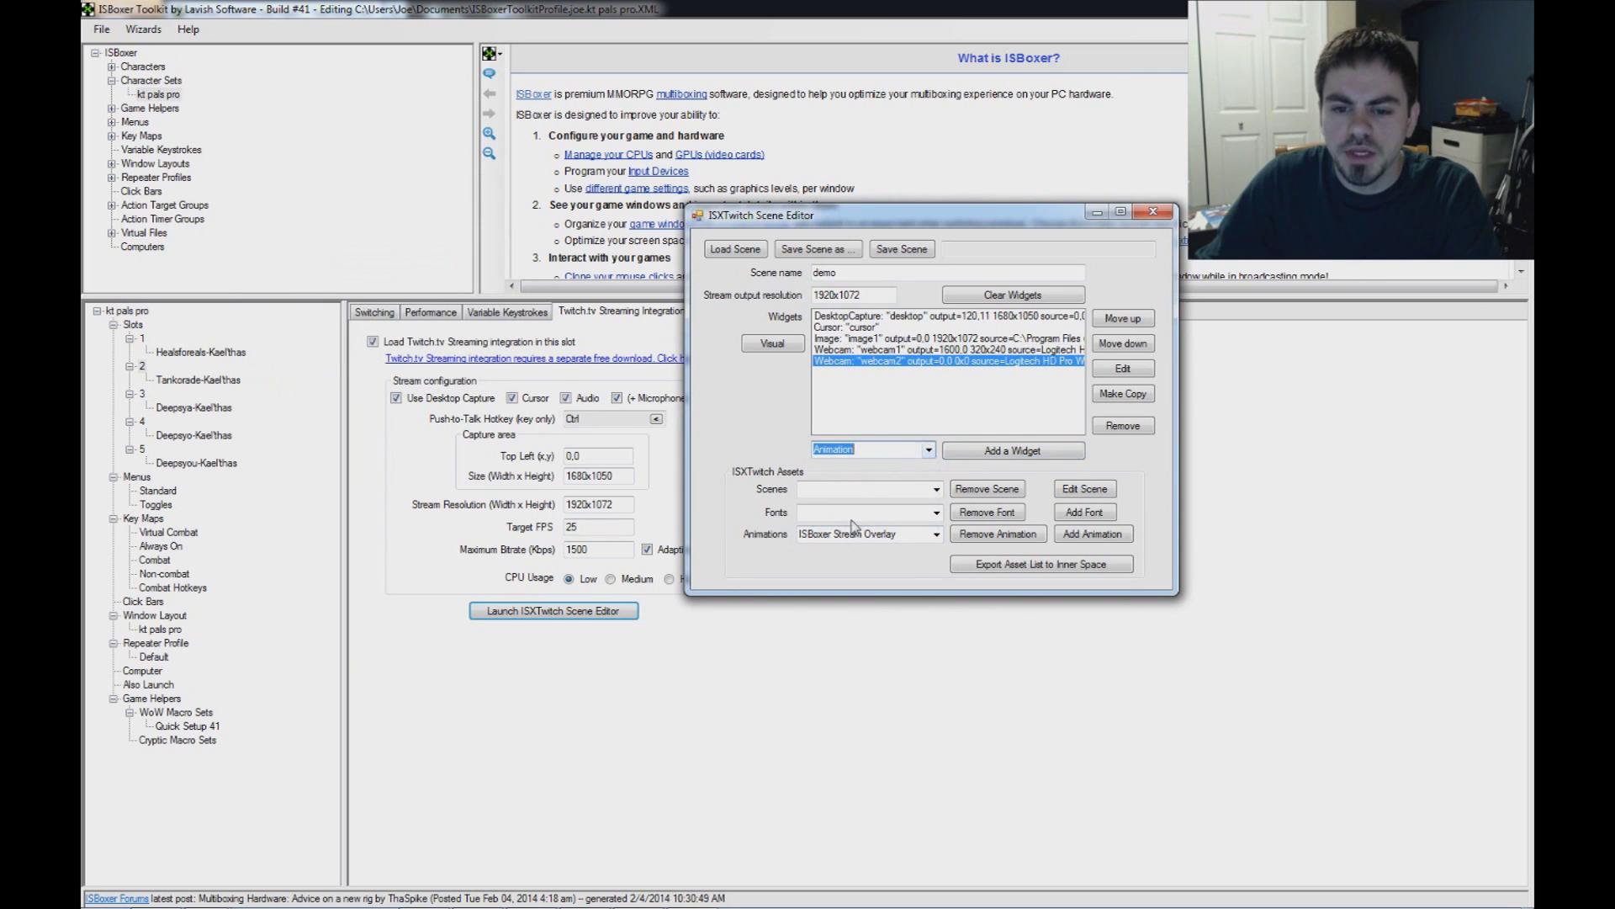
left_click(981, 455)
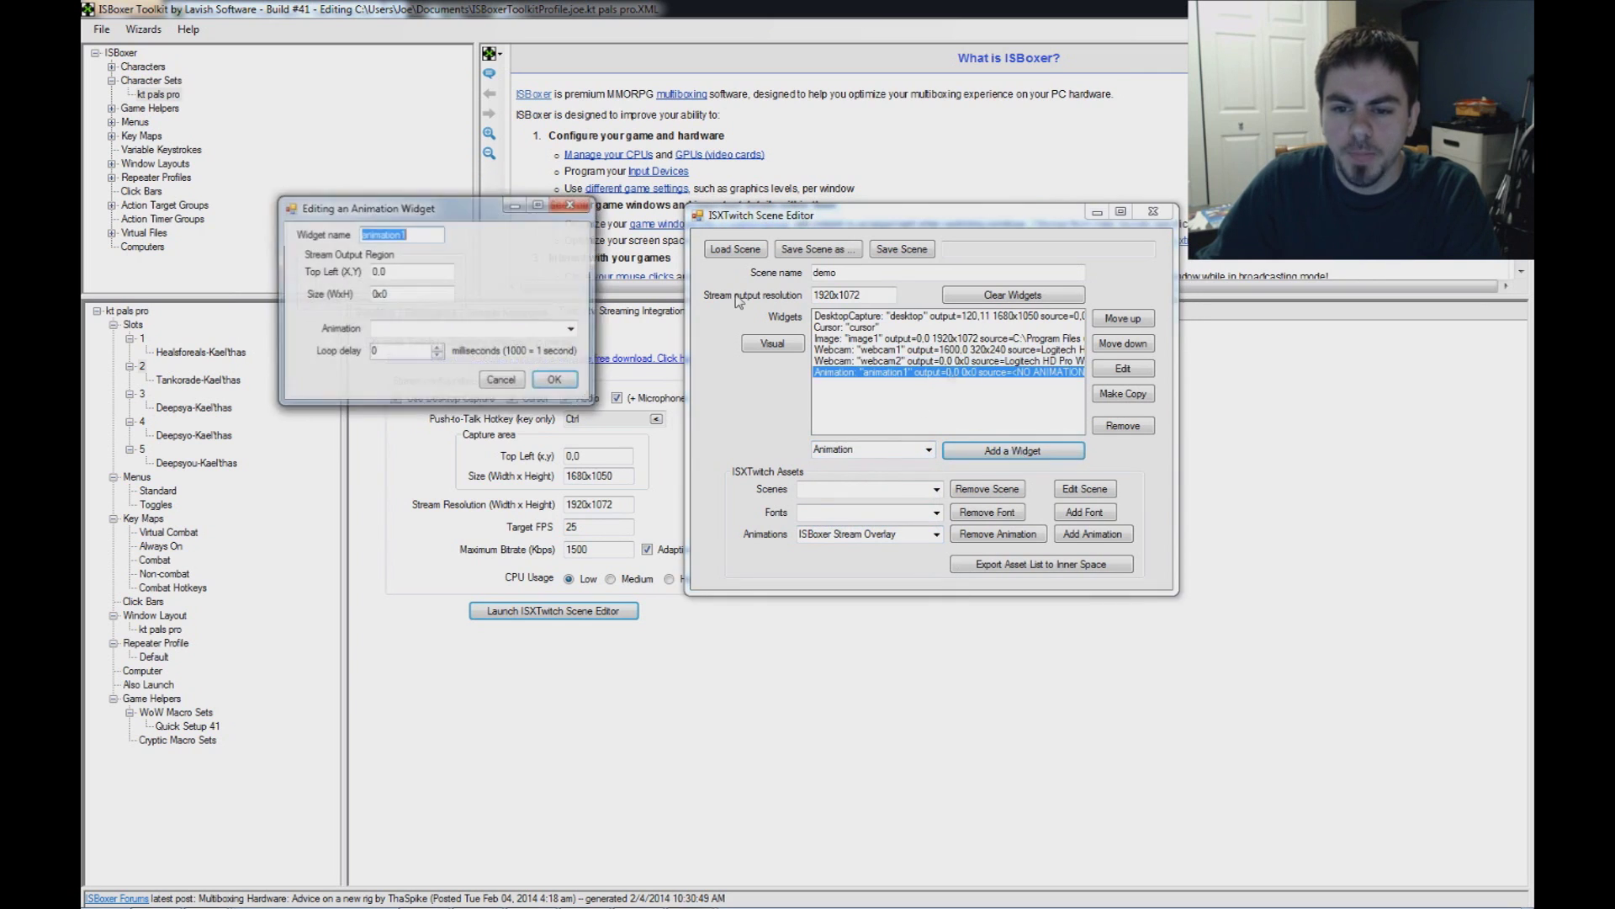
left_click(418, 295)
double_click(412, 295)
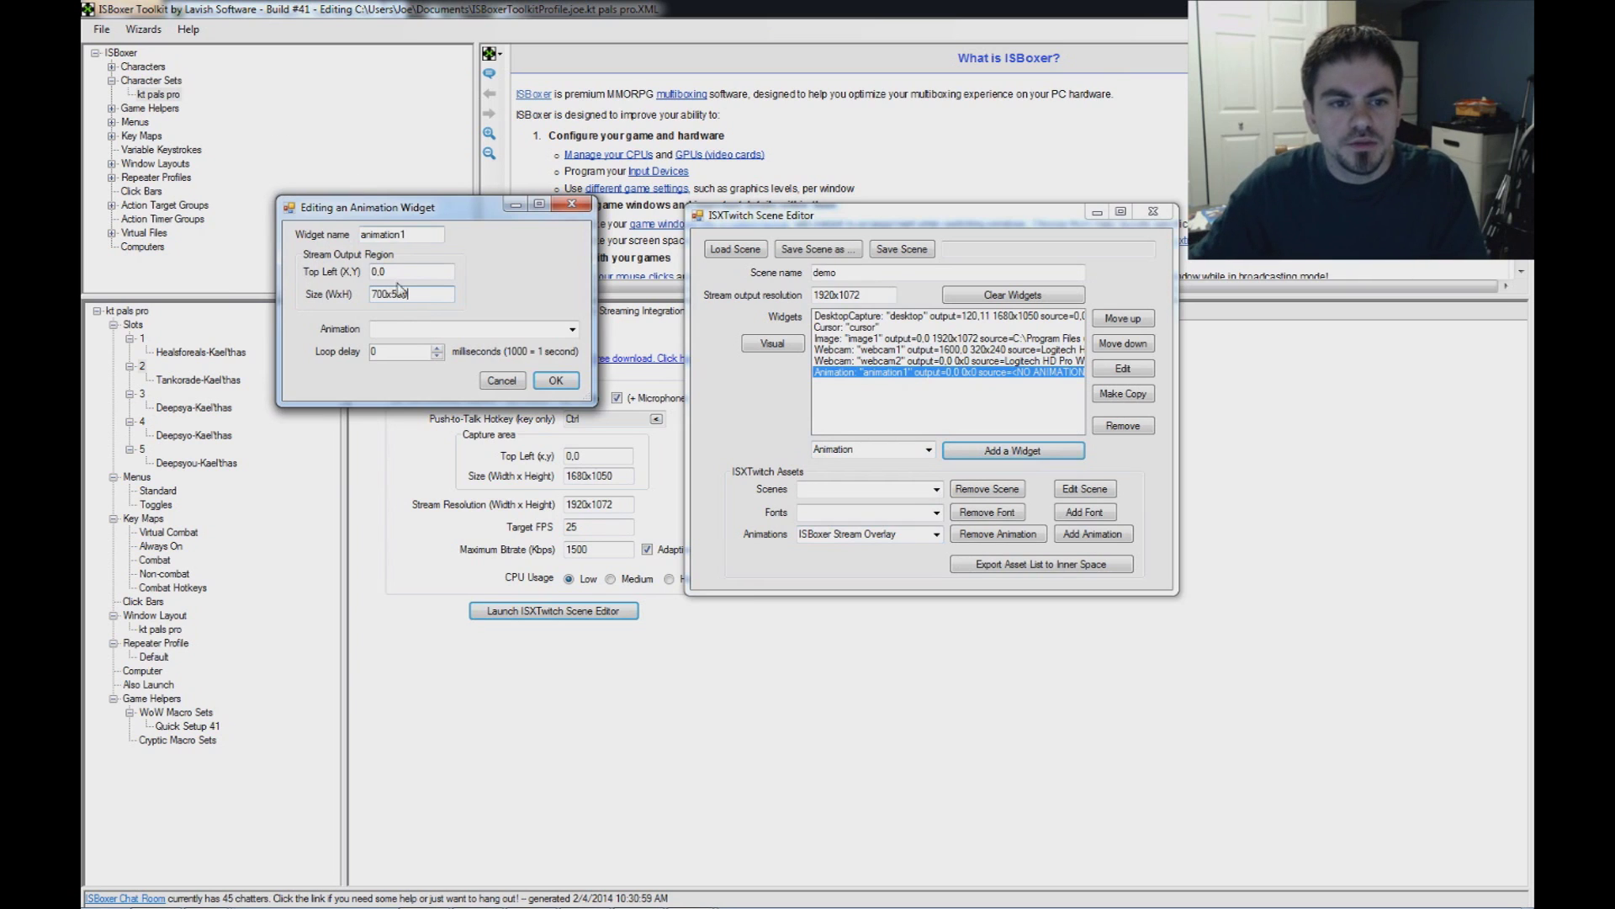
left_click(423, 277)
left_click_drag(421, 274, 321, 266)
left_click(381, 270)
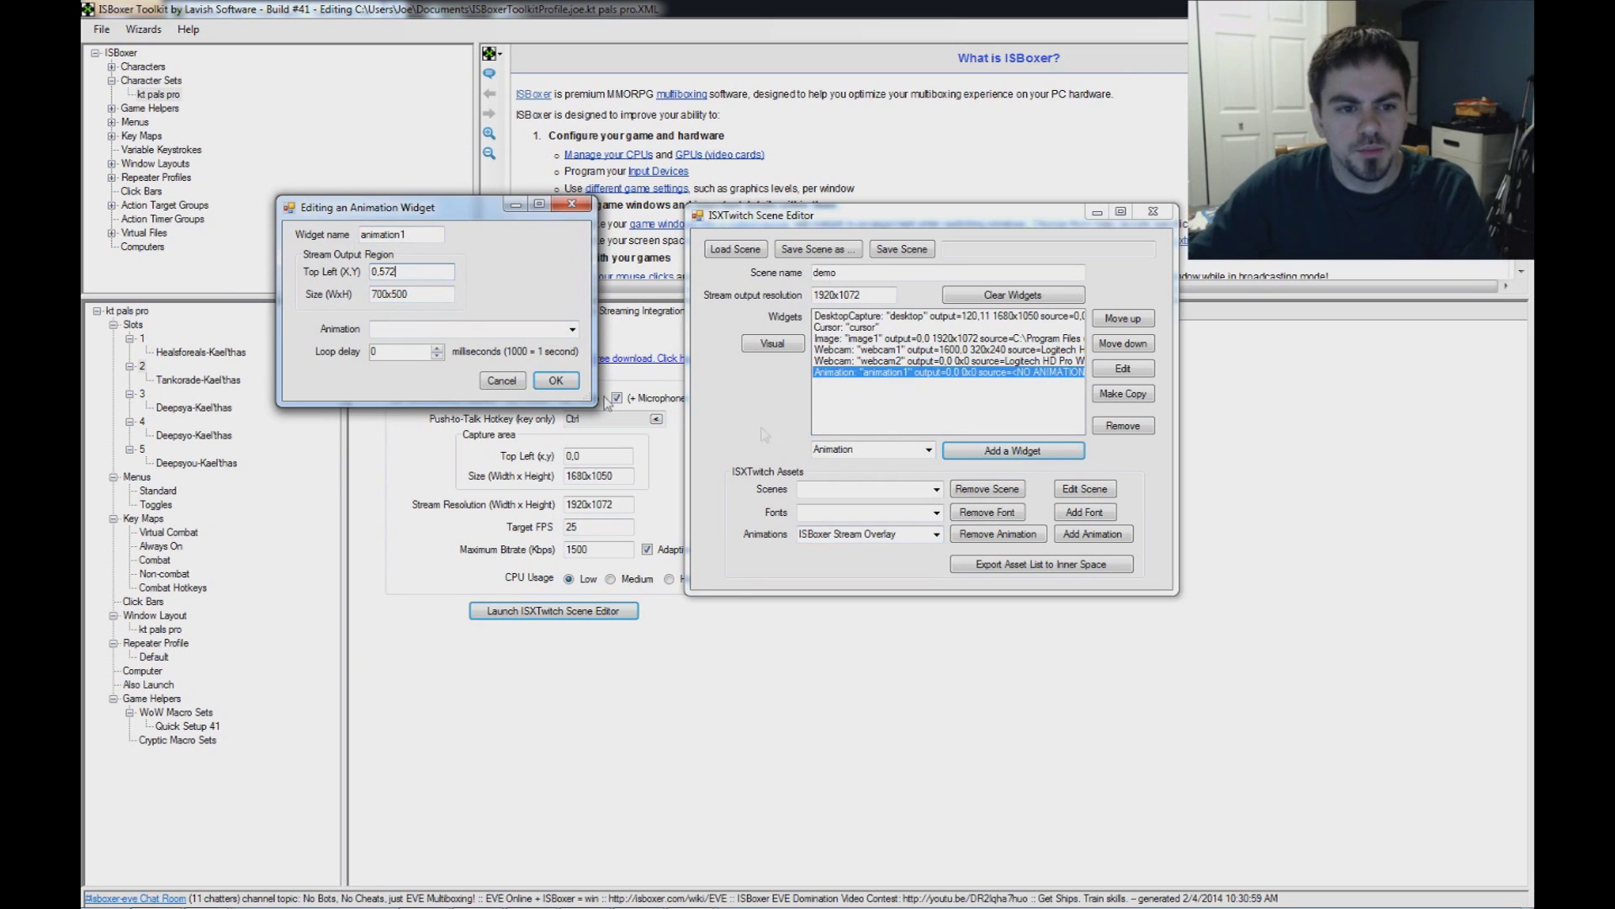
Assign the ISBoxer Stream Overlay animation to the widget, set its loop delay to 30 milliseconds and accept the widget
left_click(572, 329)
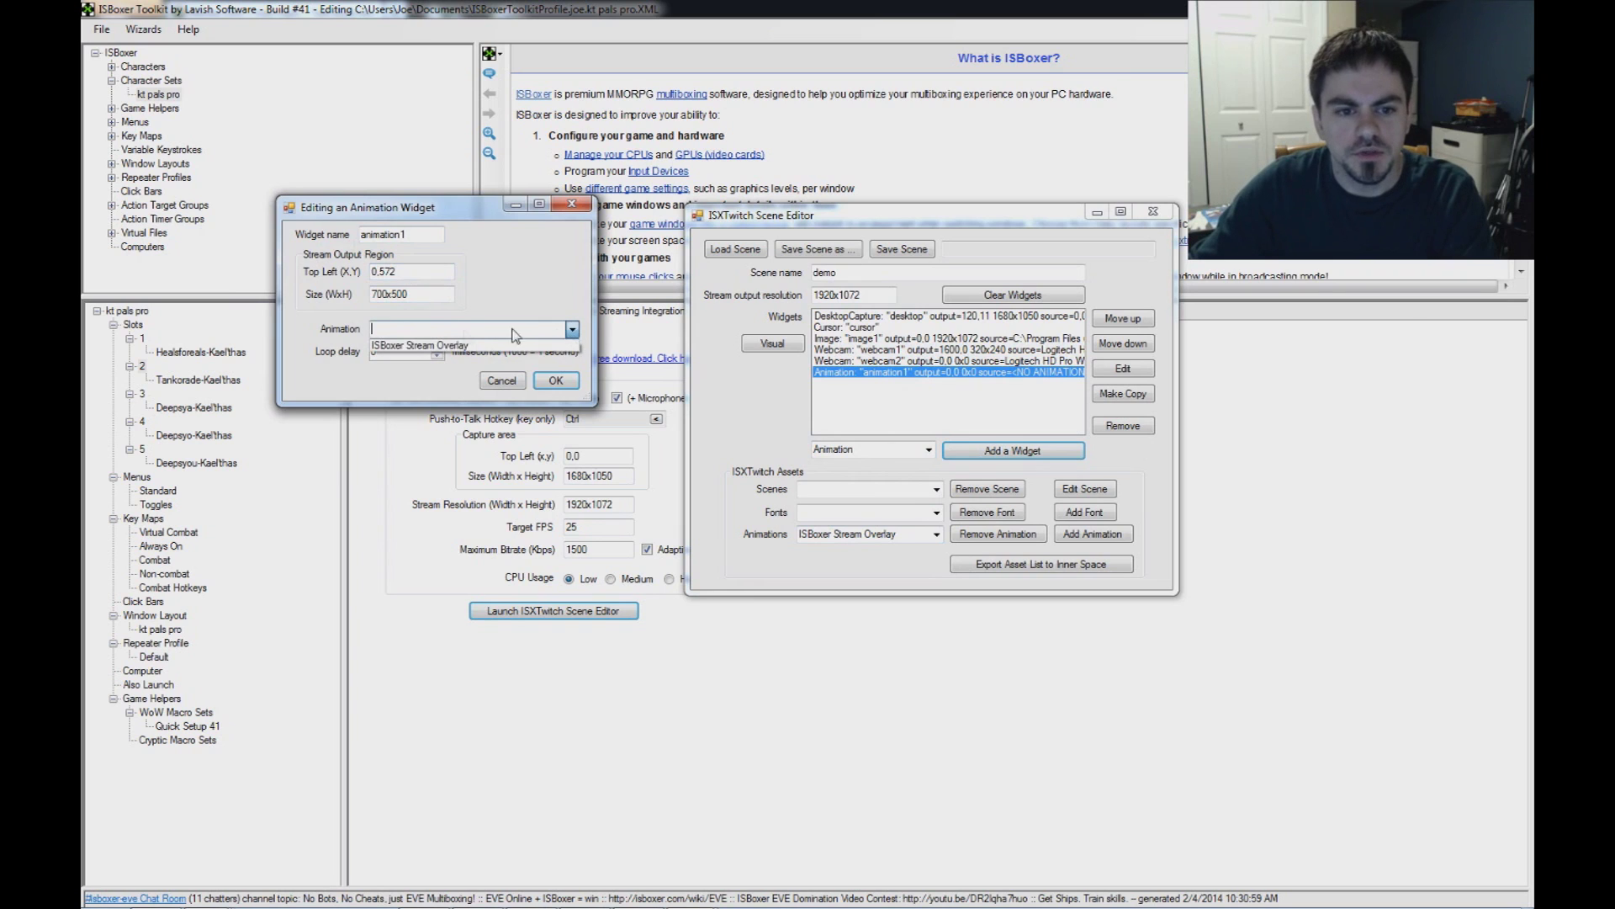
left_click(390, 345)
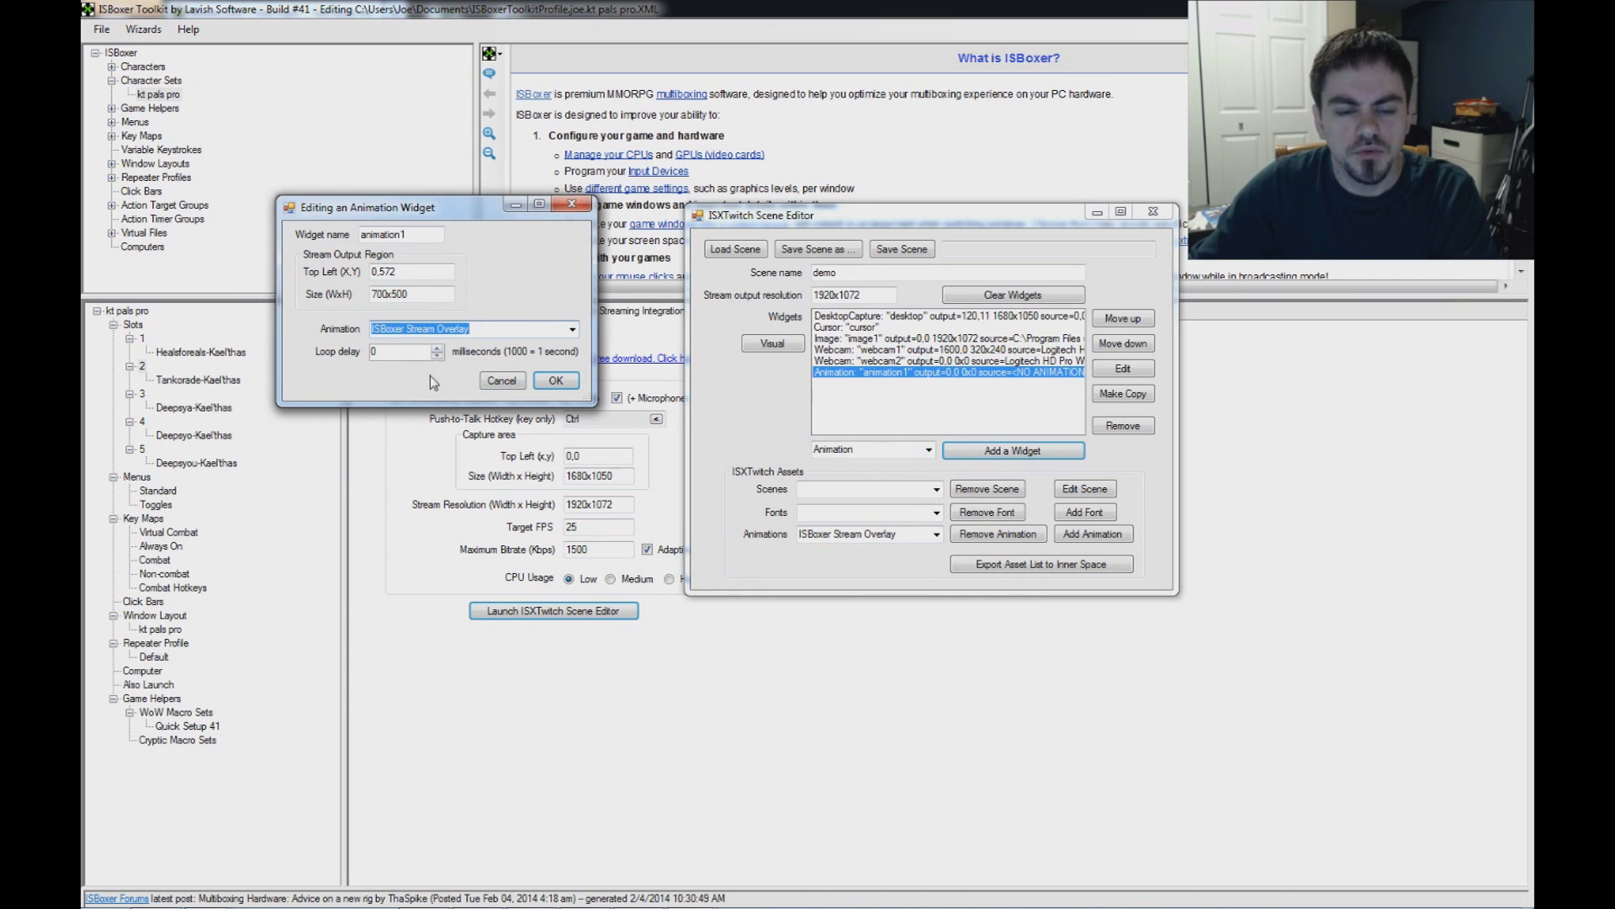
key("Tab")
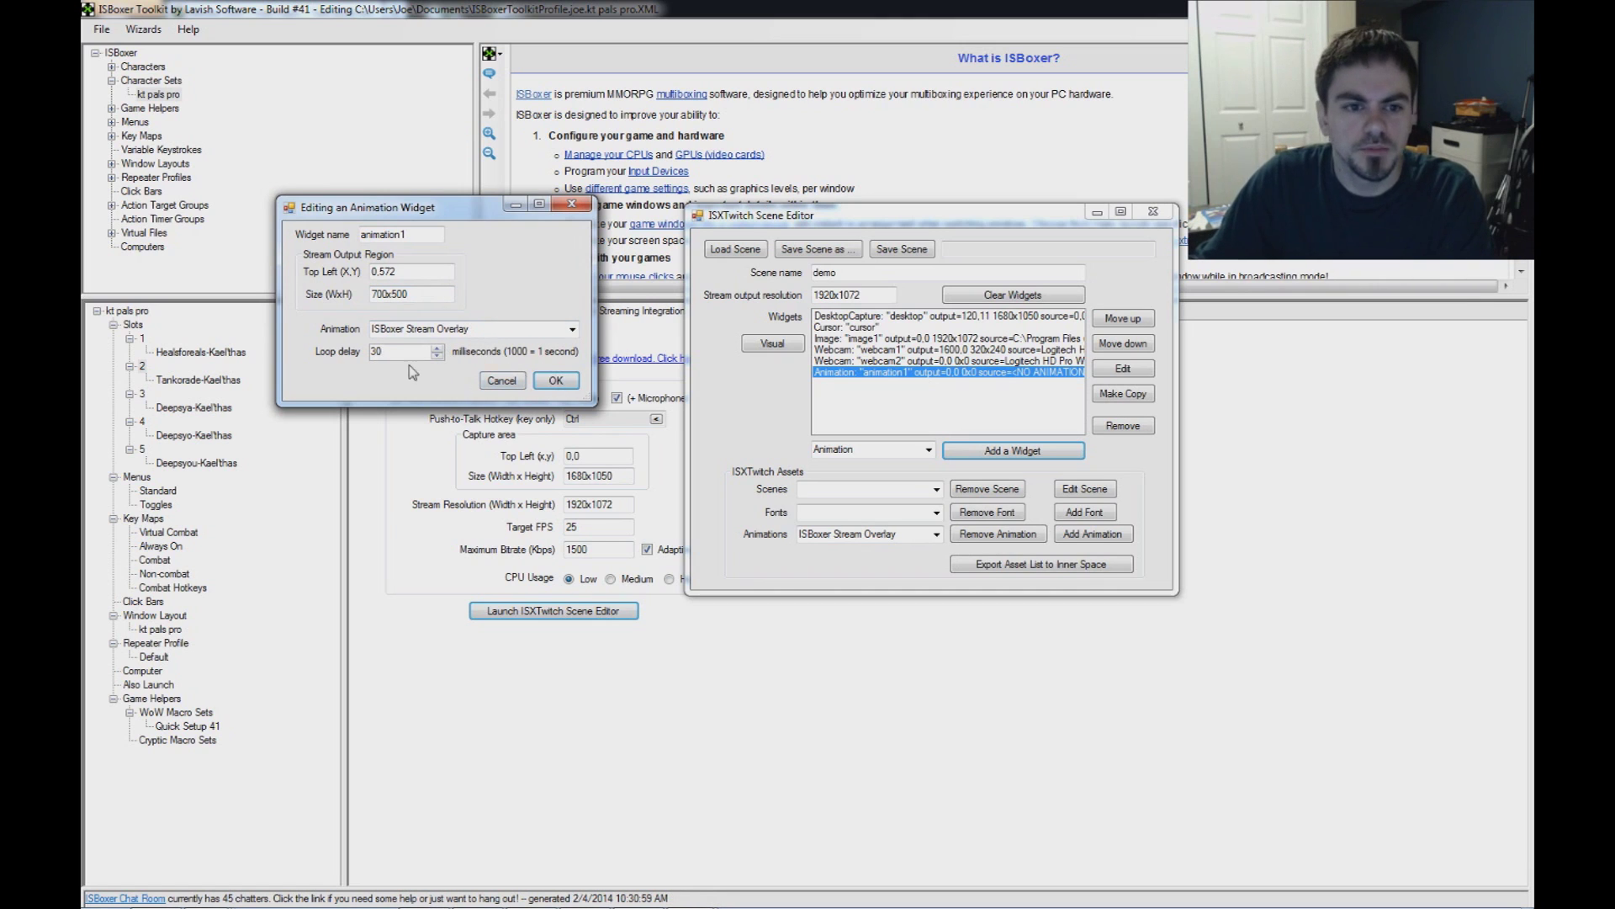
left_click(555, 381)
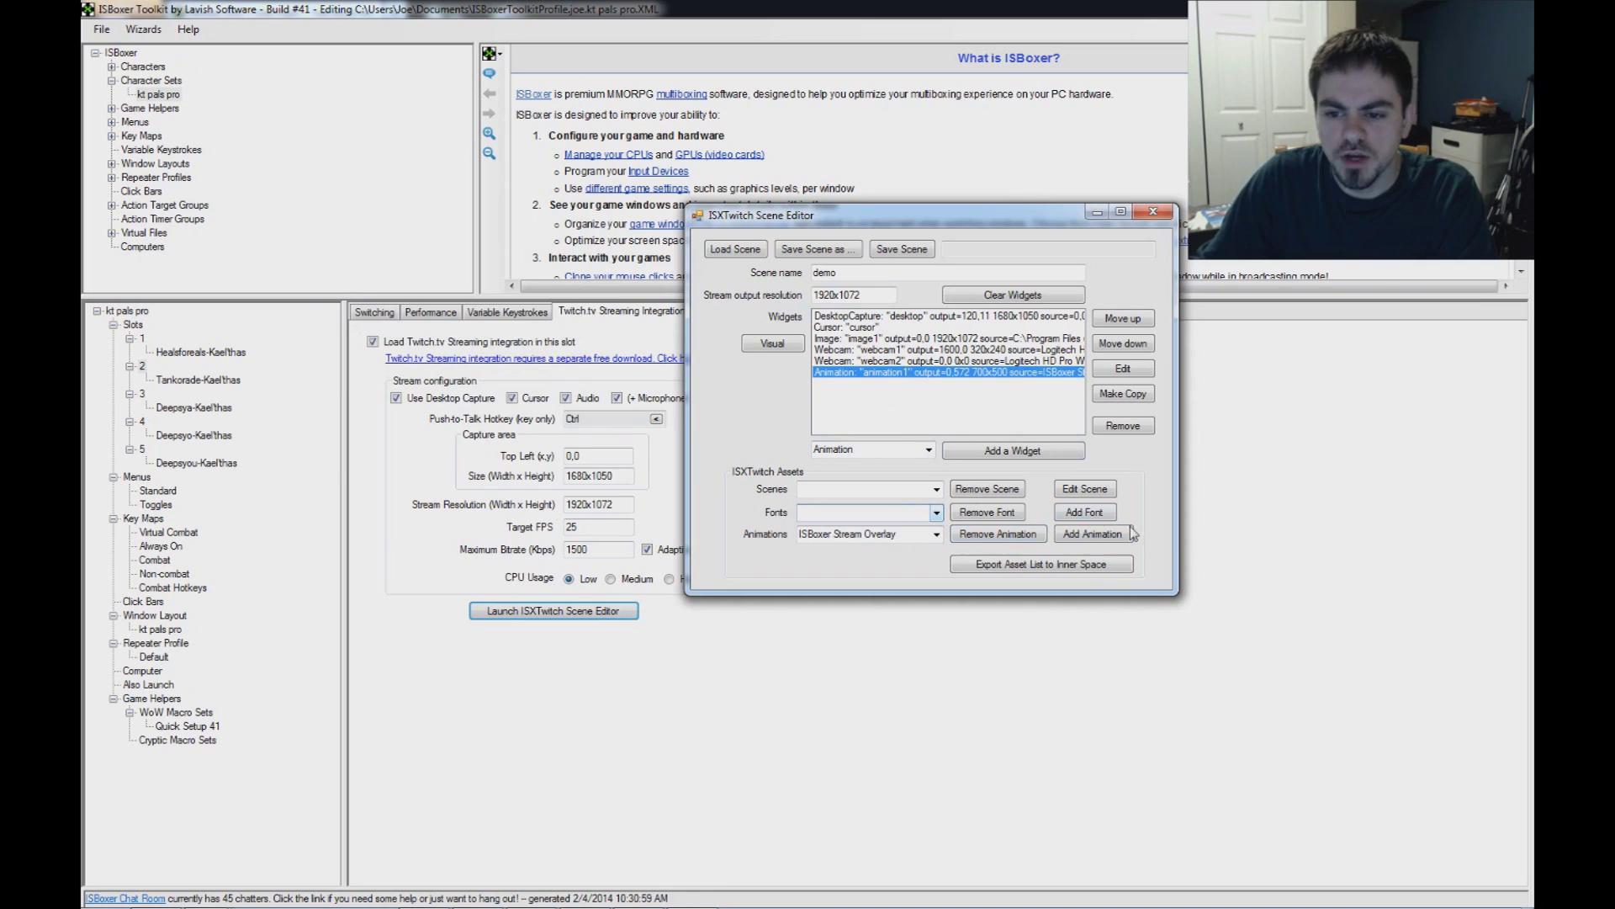
Start a newly generated font asset using the Tahoma face at height 24, with the character set file left blank
left_click(1084, 512)
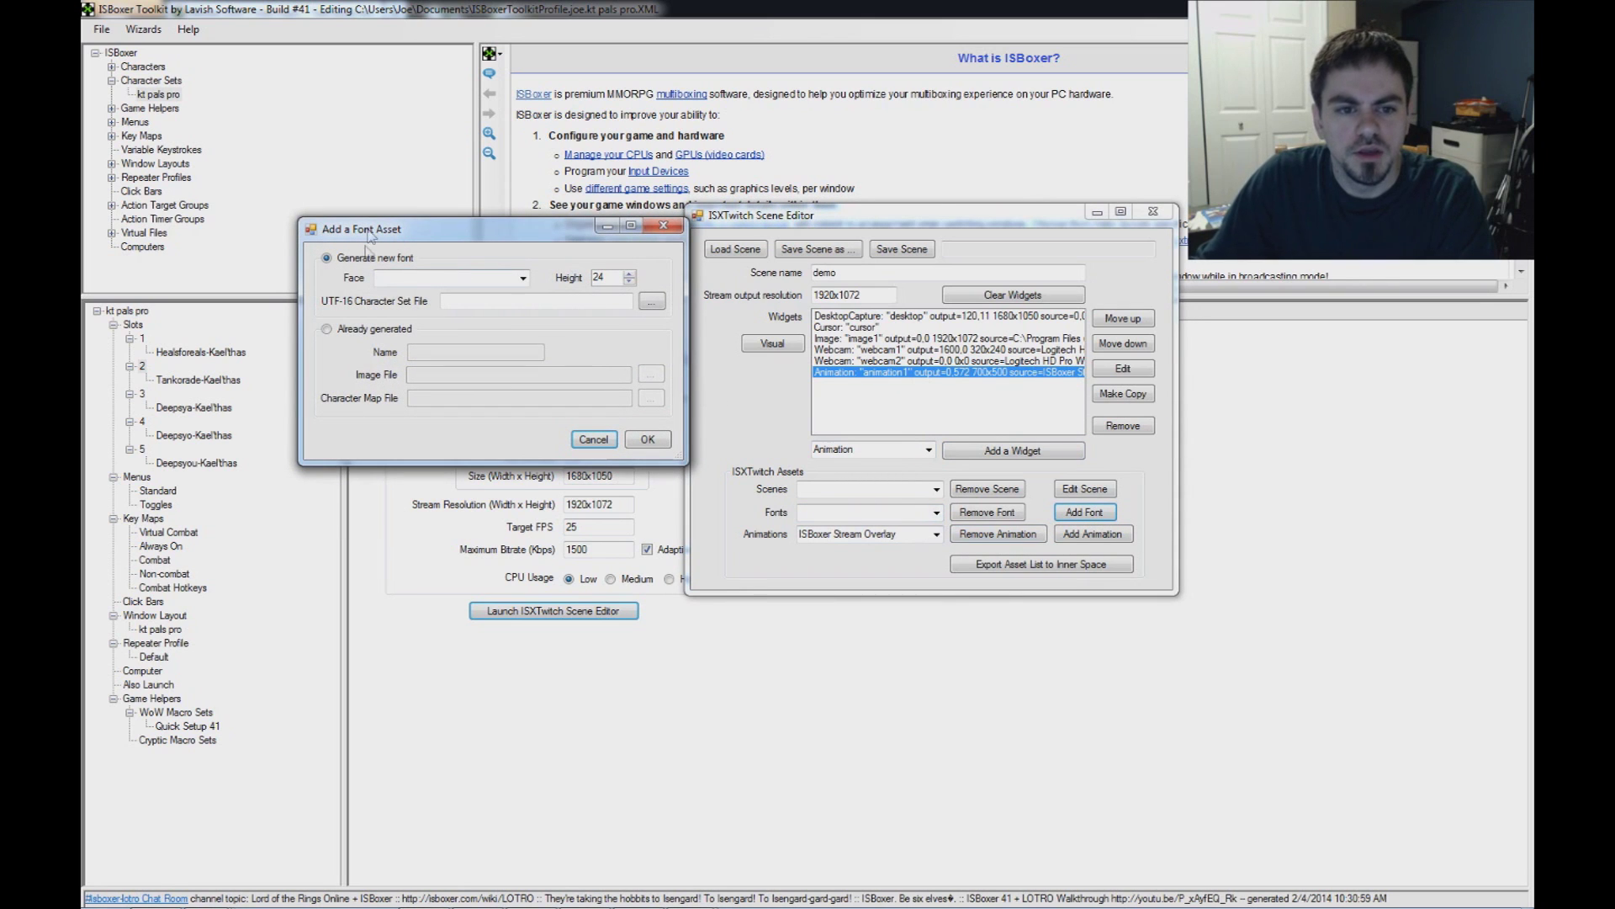
left_click(523, 279)
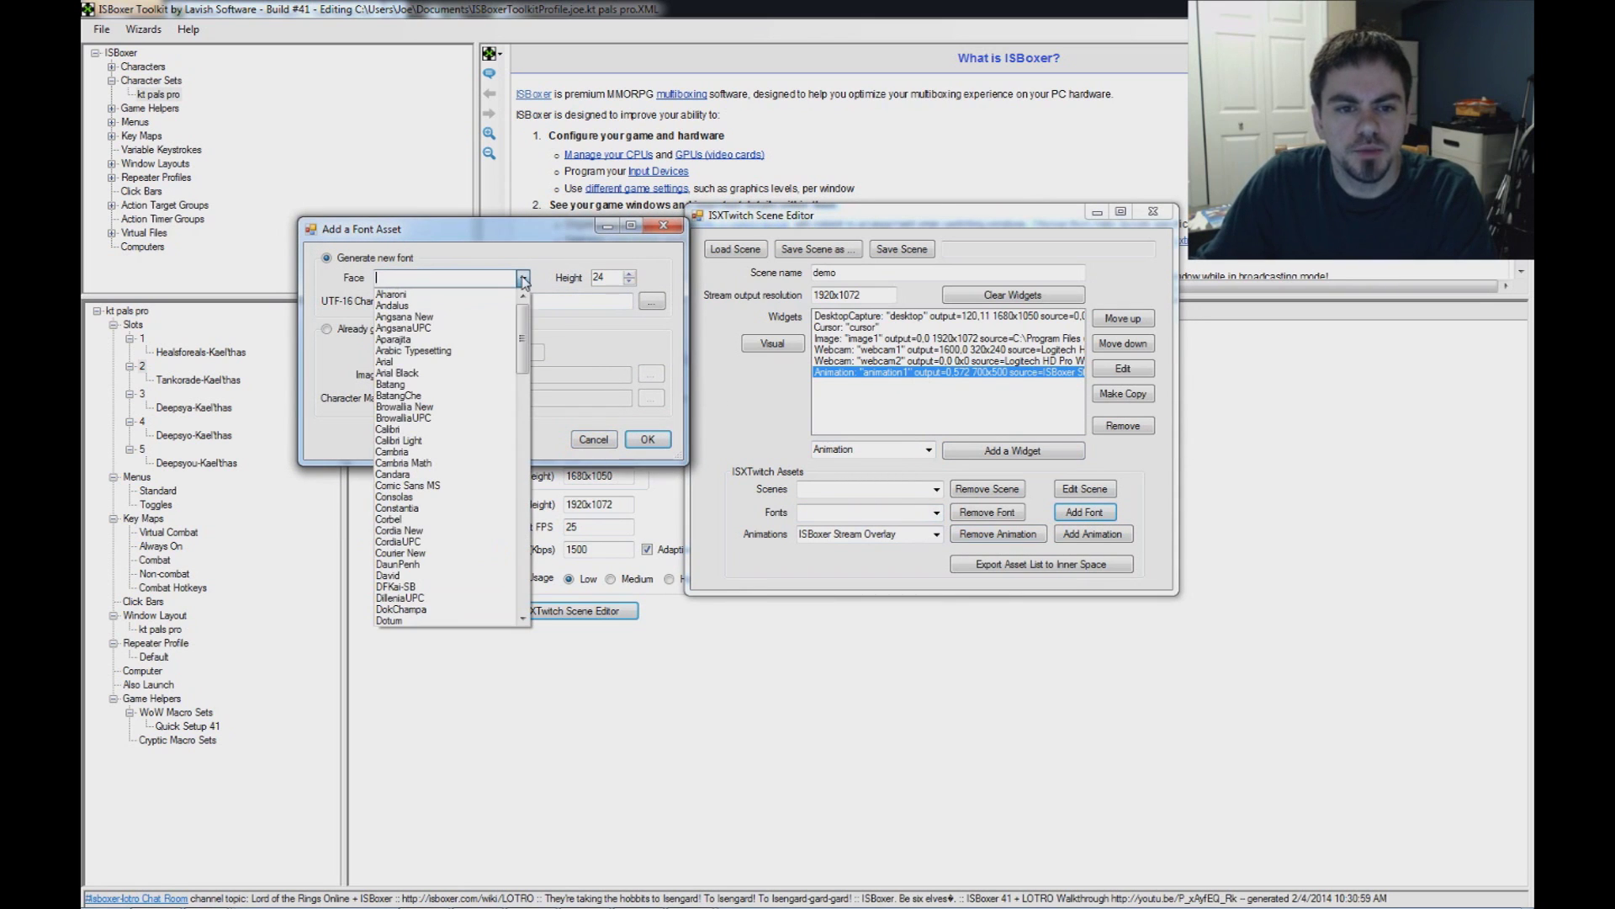
left_click_drag(522, 333, 556, 602)
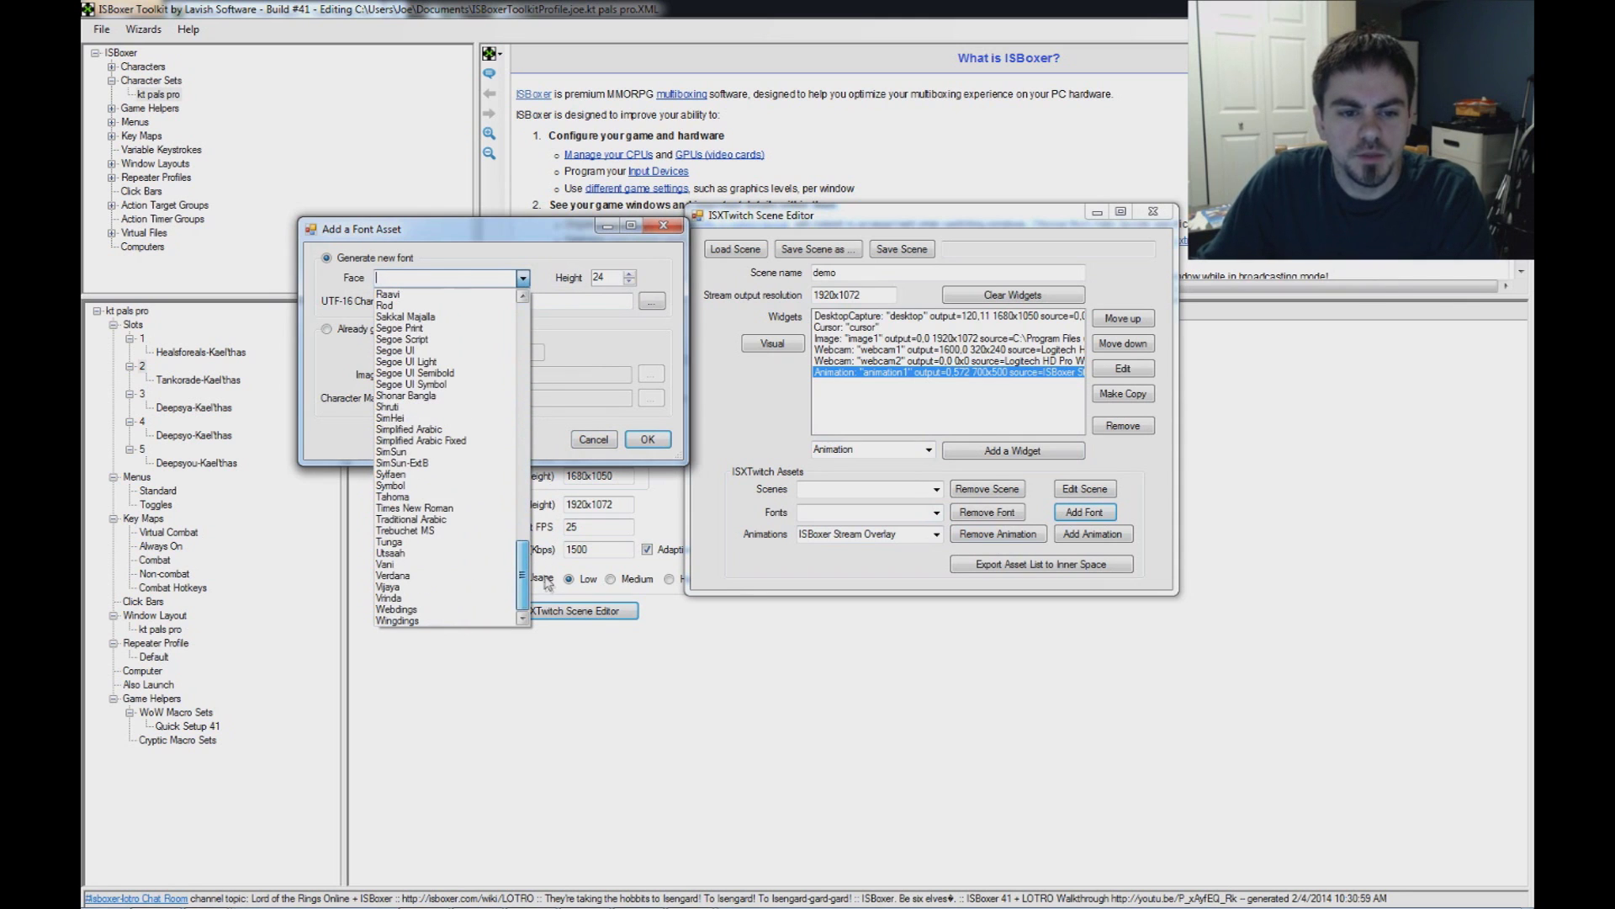
left_click(412, 496)
double_click(600, 278)
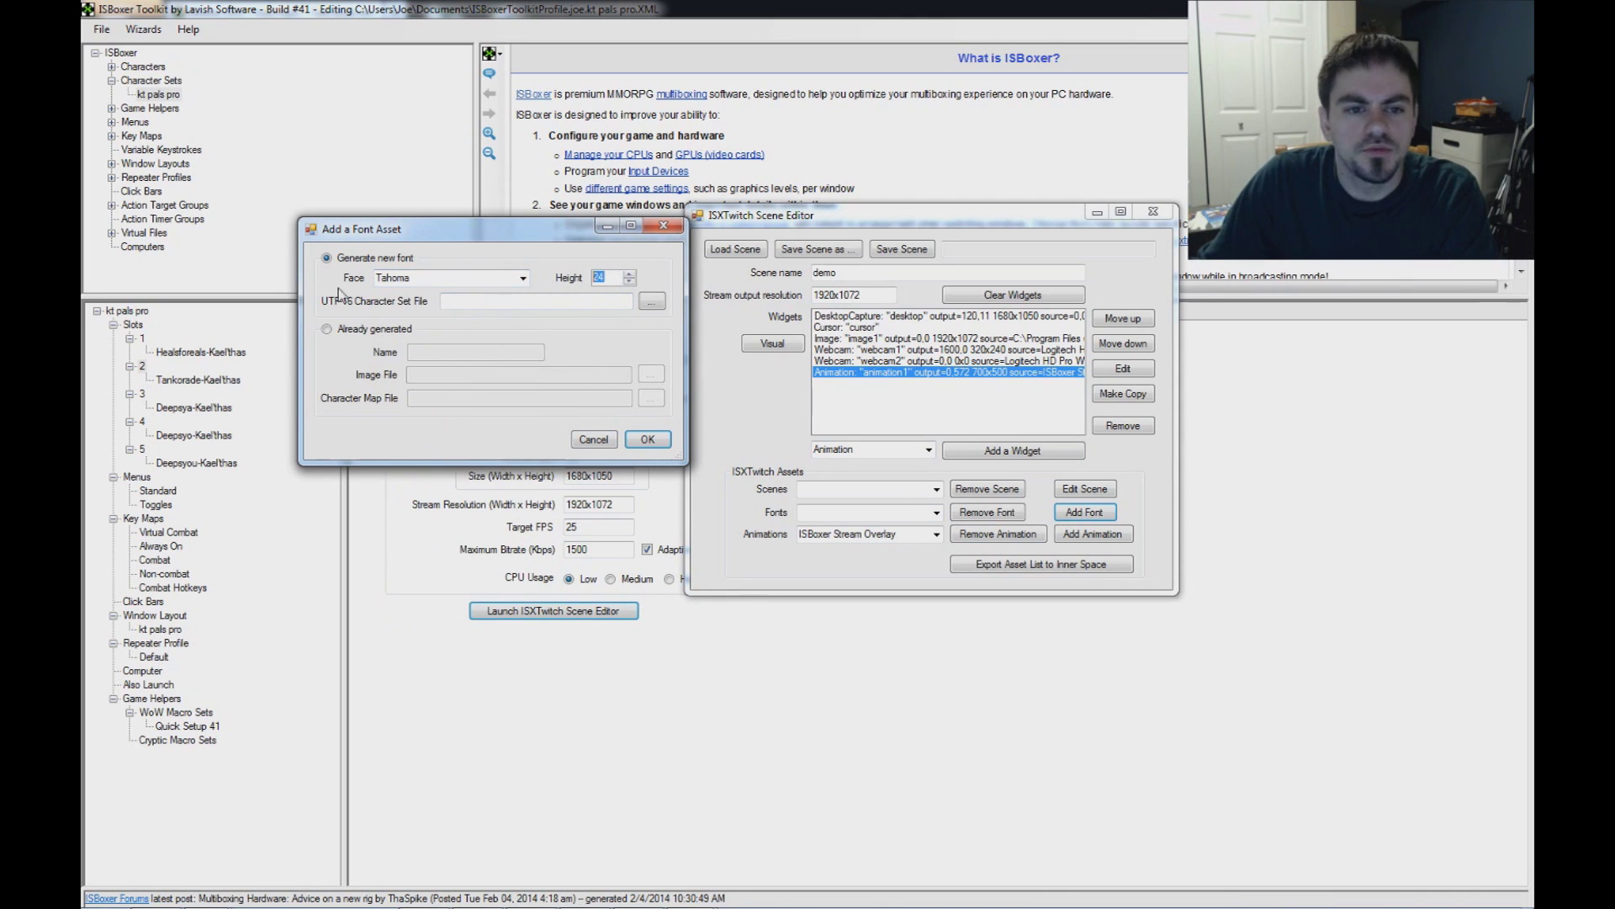
left_click(508, 302)
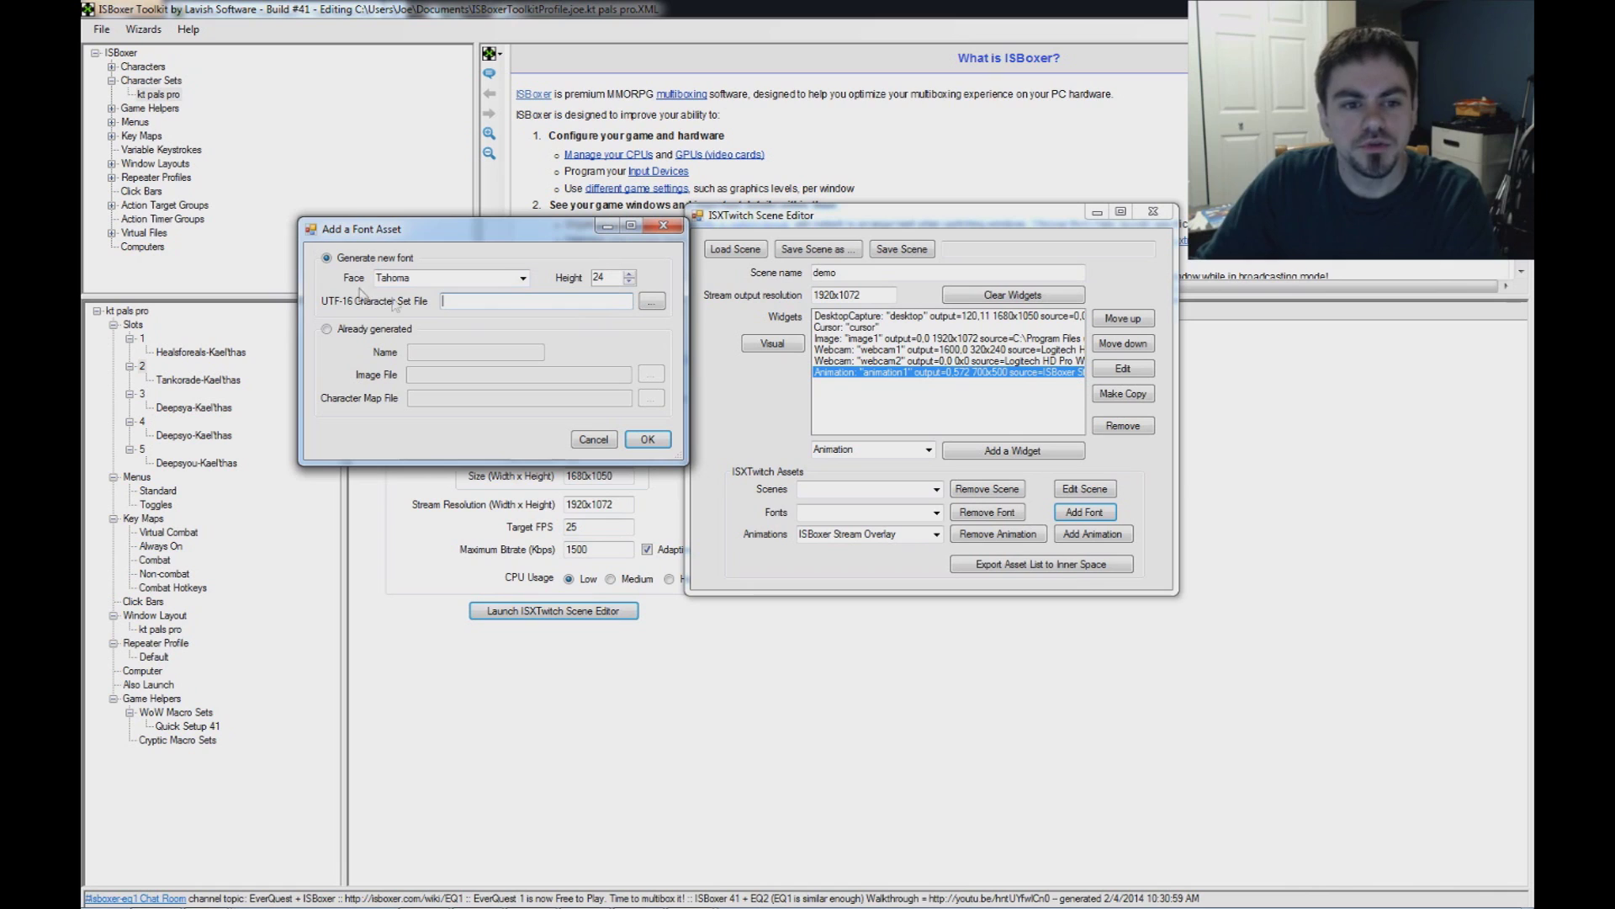
left_click(592, 298)
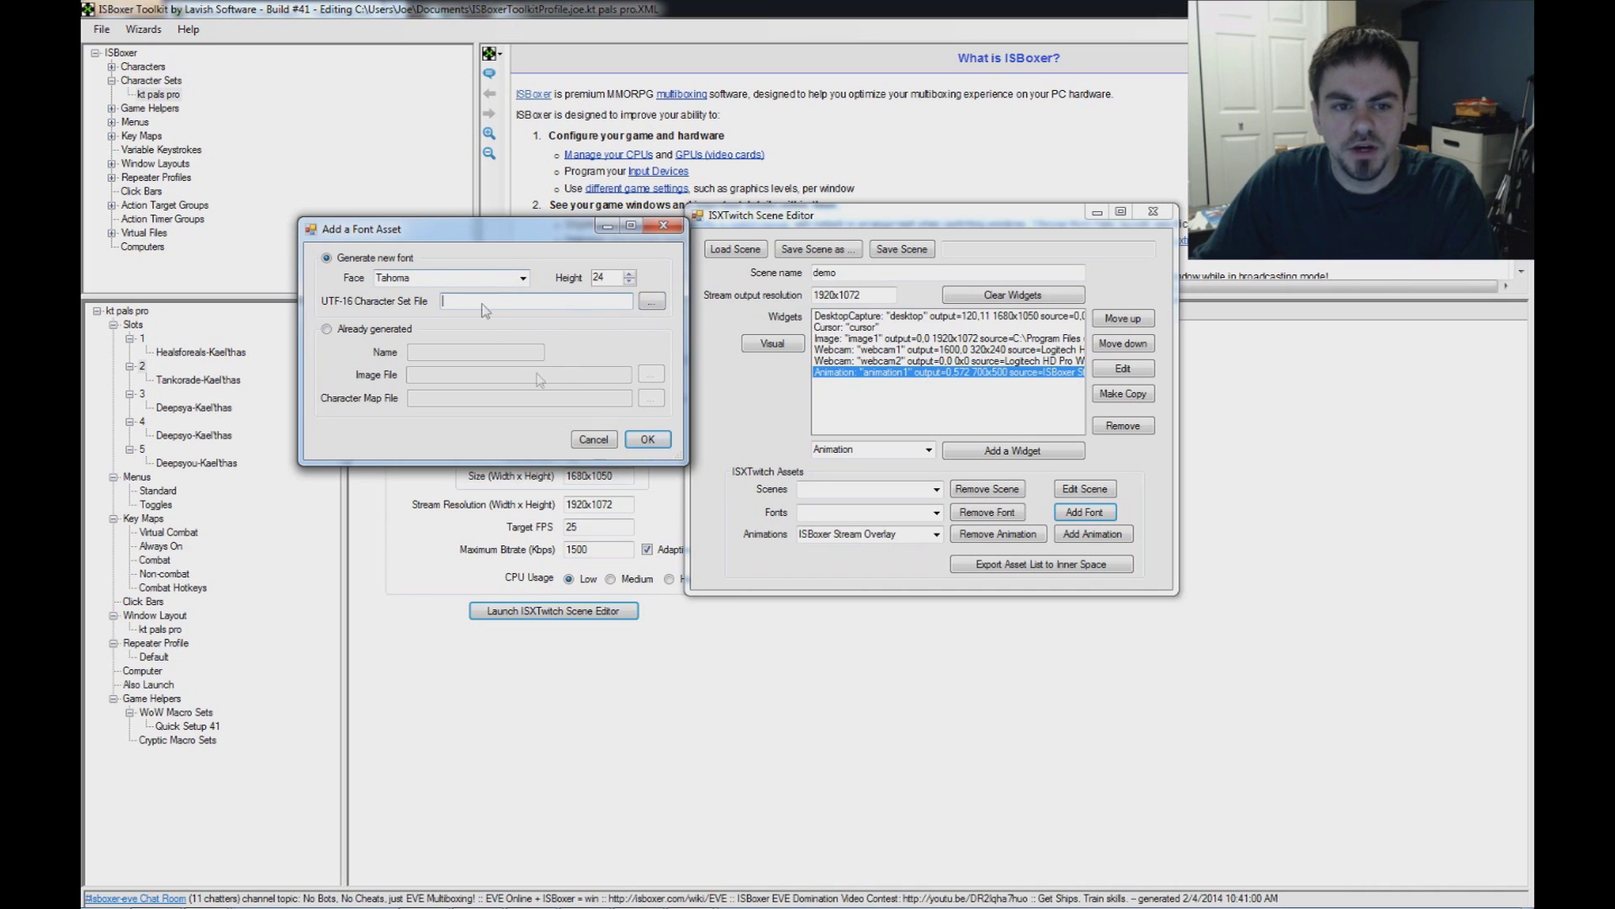
Accept the font asset and select Tahoma-24 among the scene editor's fonts
left_click(647, 439)
left_click(936, 512)
left_click(934, 528)
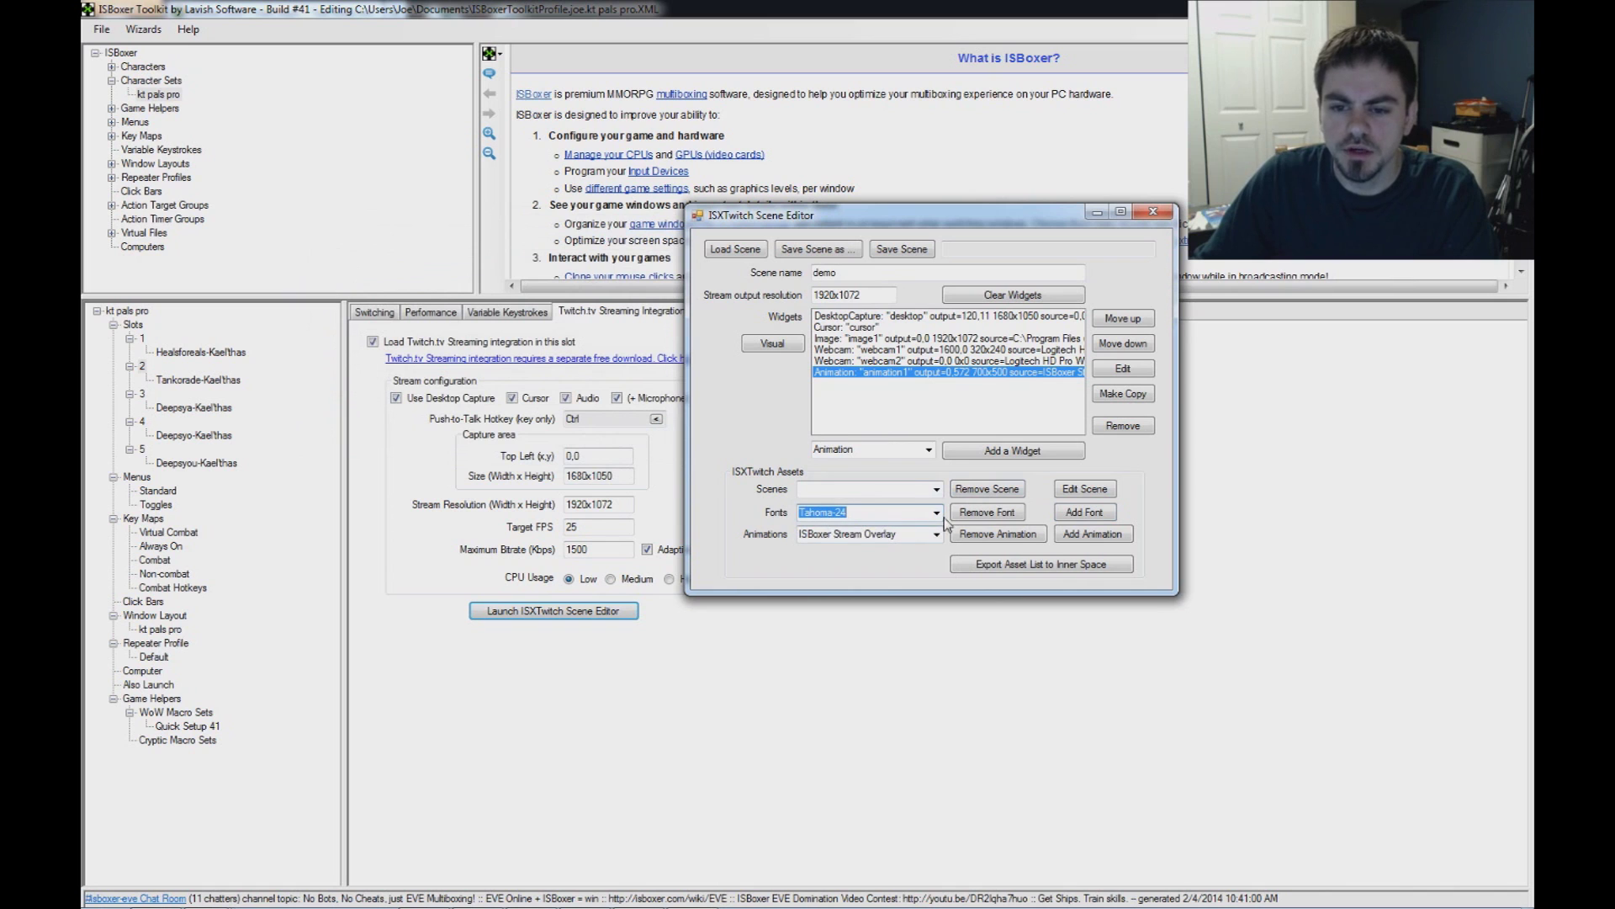
Add a Marquee widget to the scene and set its top left to 120,0
left_click(929, 450)
left_click(864, 505)
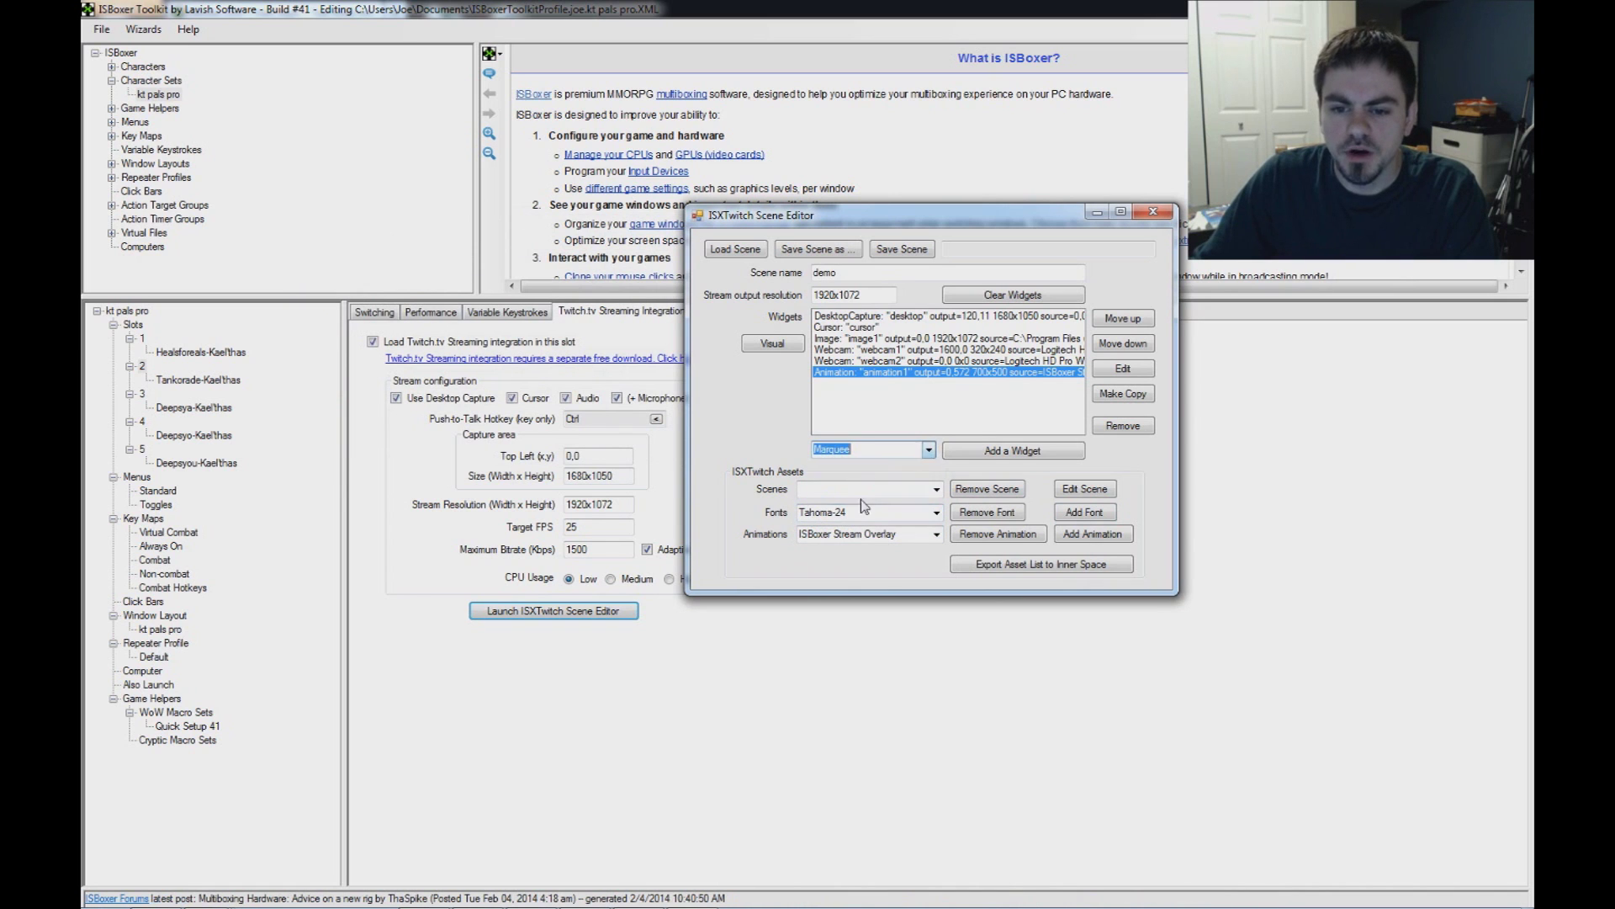
left_click(1010, 452)
left_click_drag(350, 48, 781, 239)
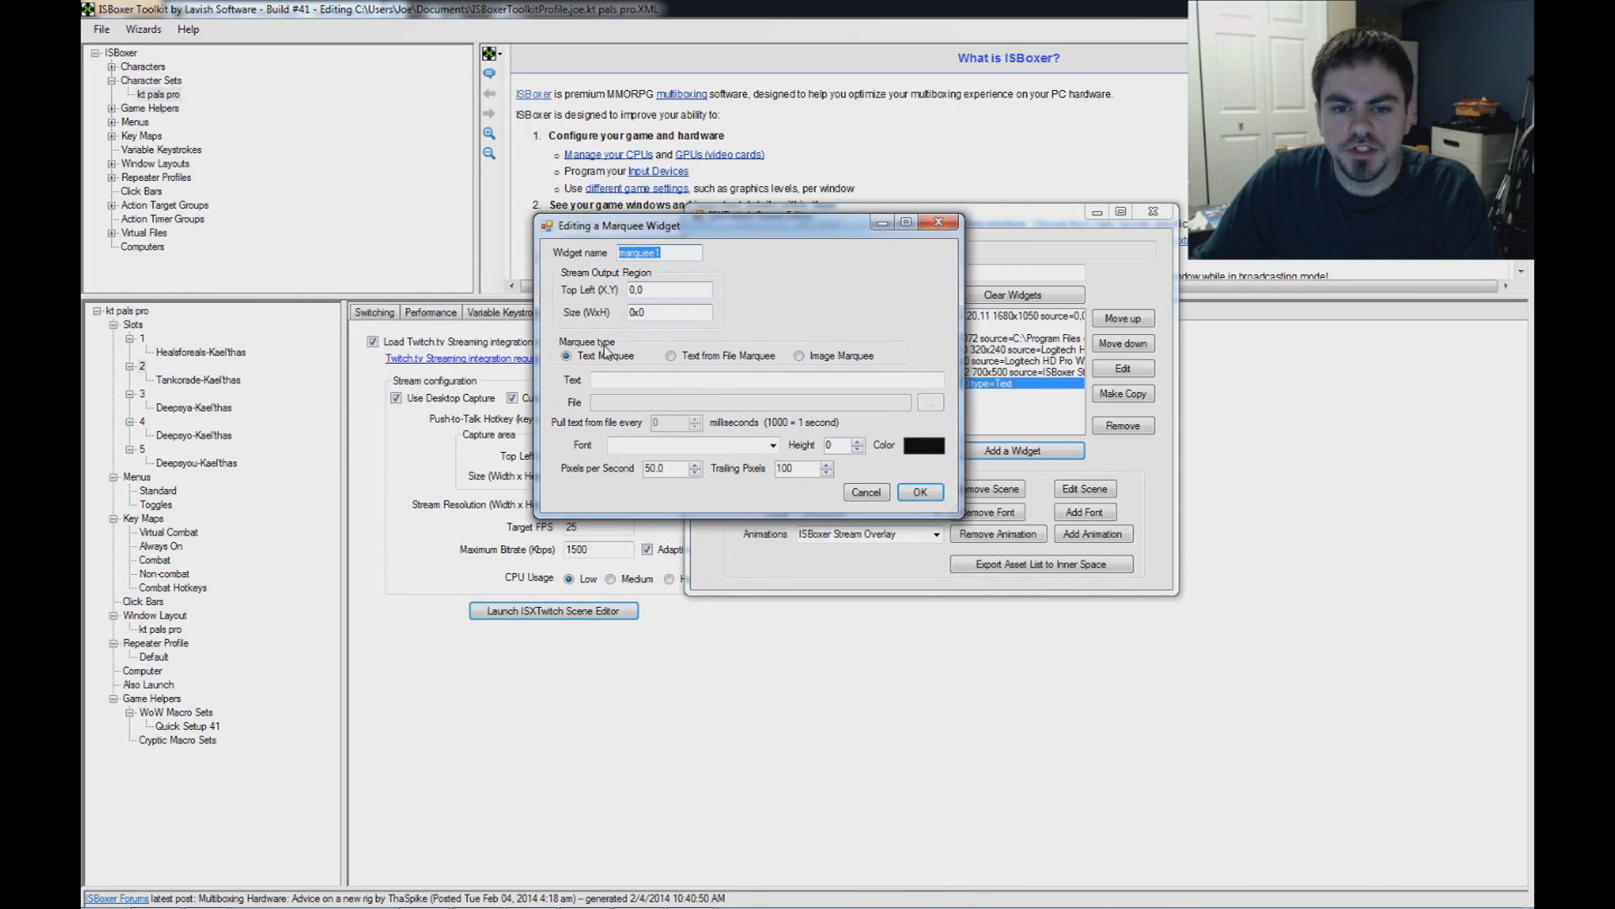
left_click(671, 291)
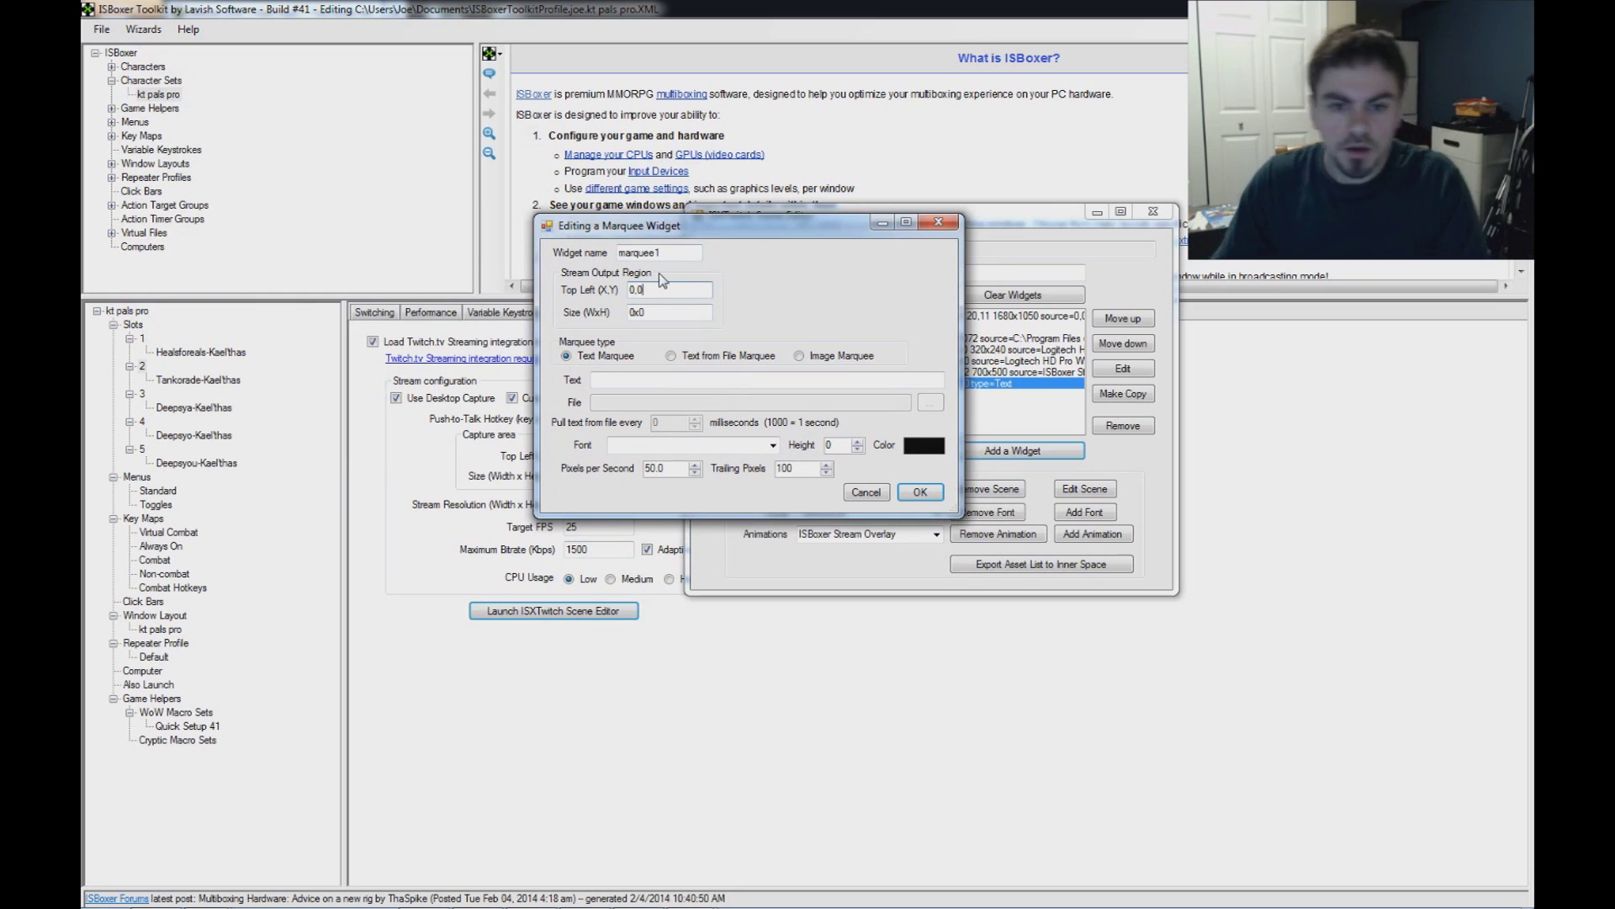
key("BackSpace")
key("BackSpace")
key("BackSpace")
type("120,0")
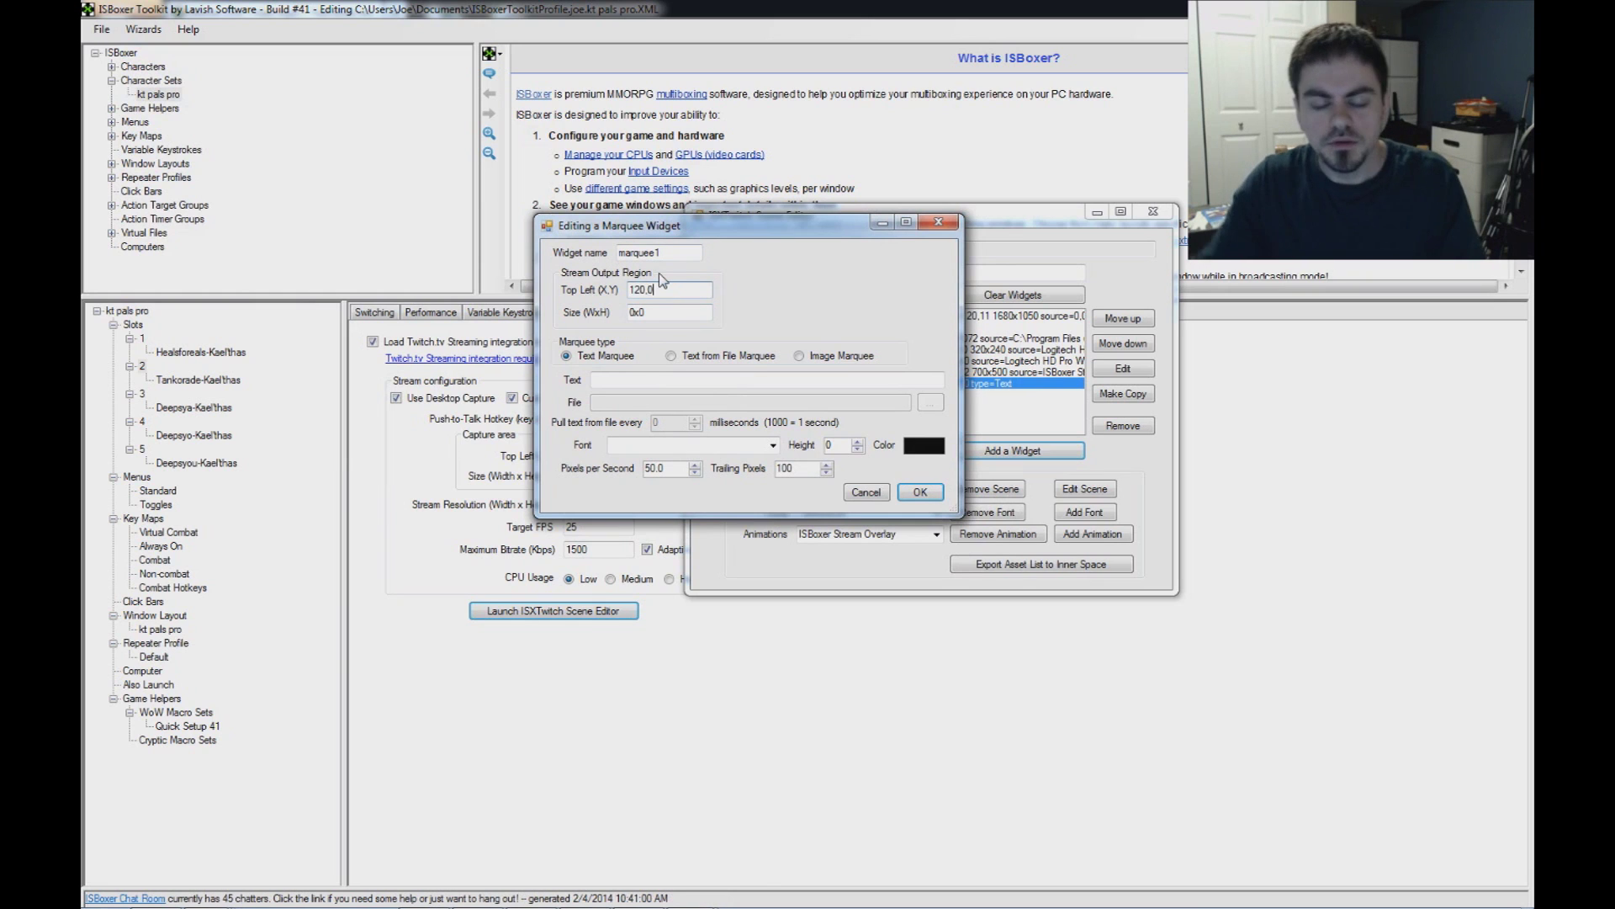
Set the marquee widget's size to 1680x64
left_click(667, 313)
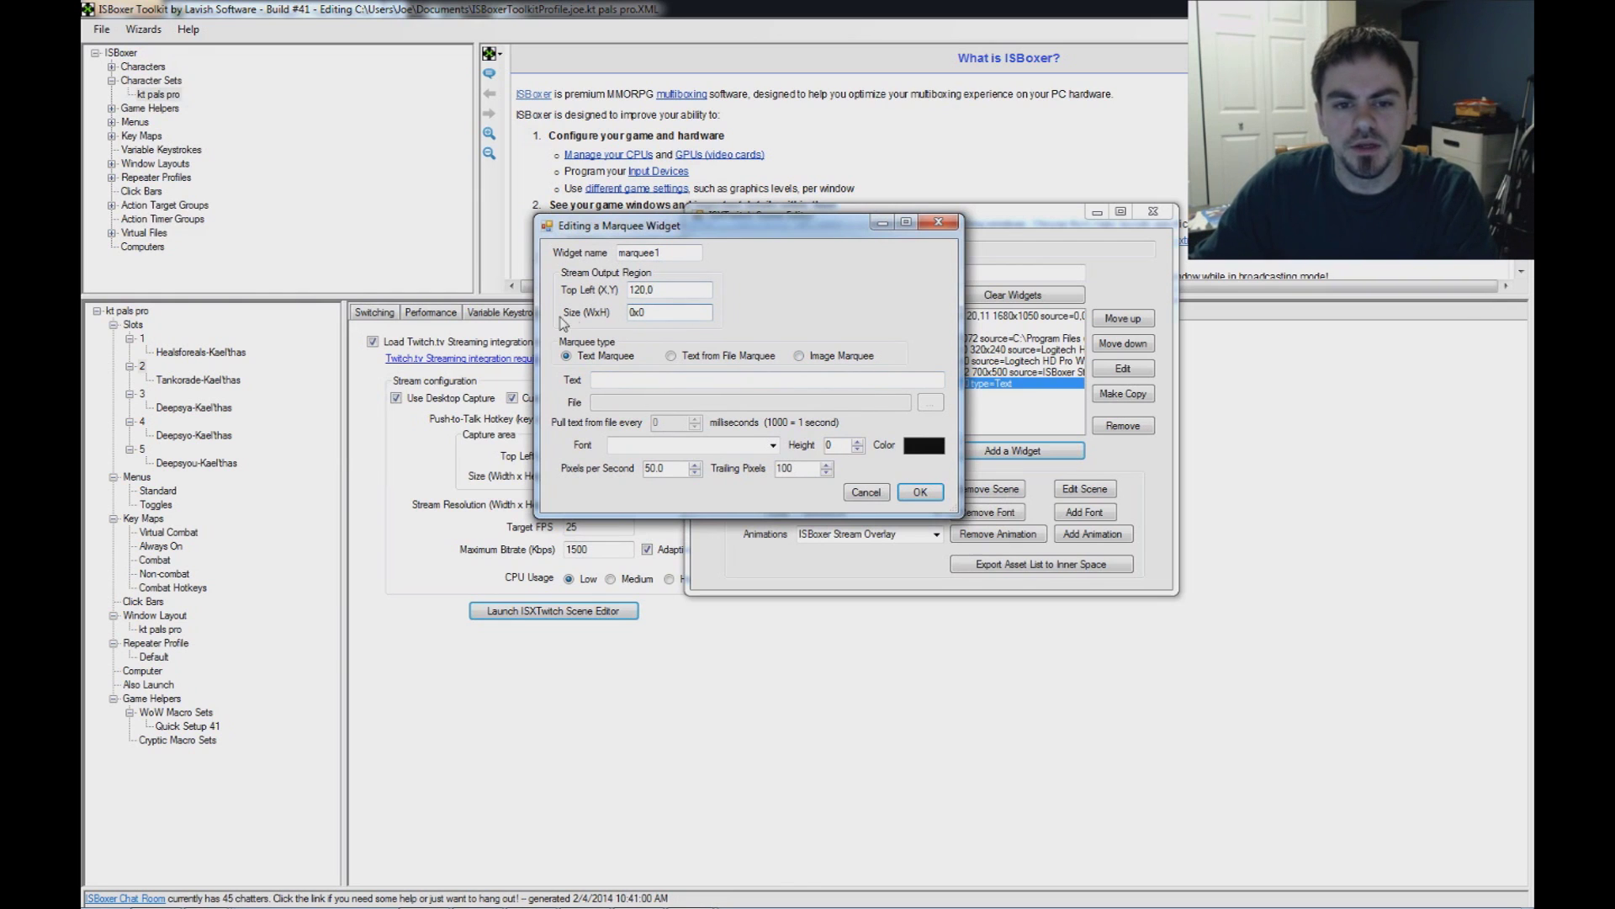
left_click_drag(672, 318, 589, 312)
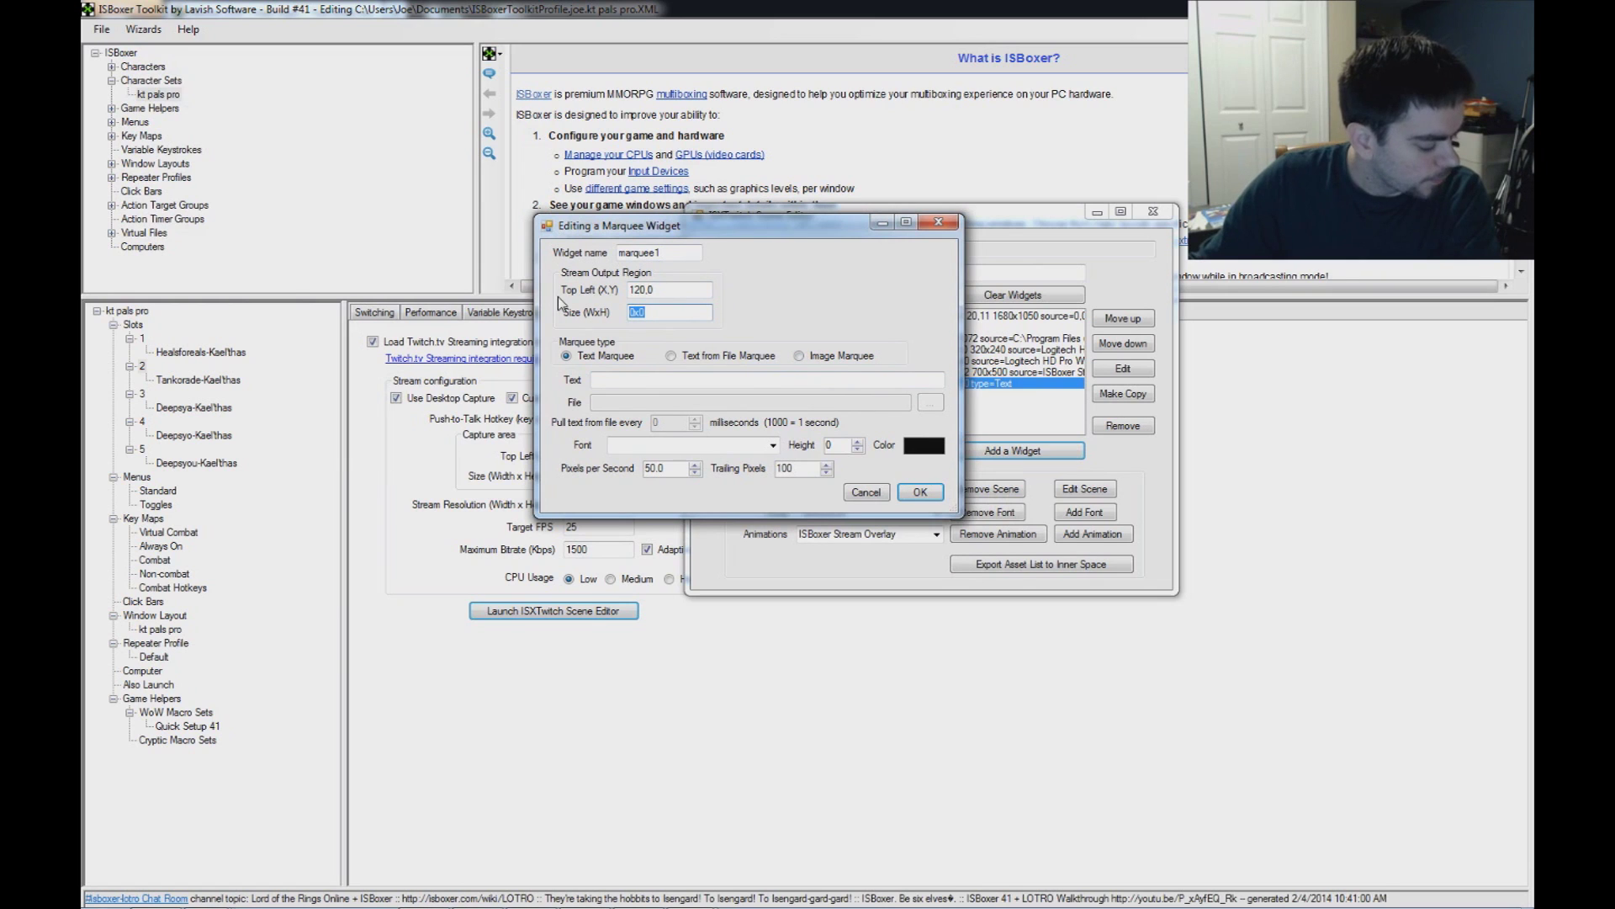
type("1680")
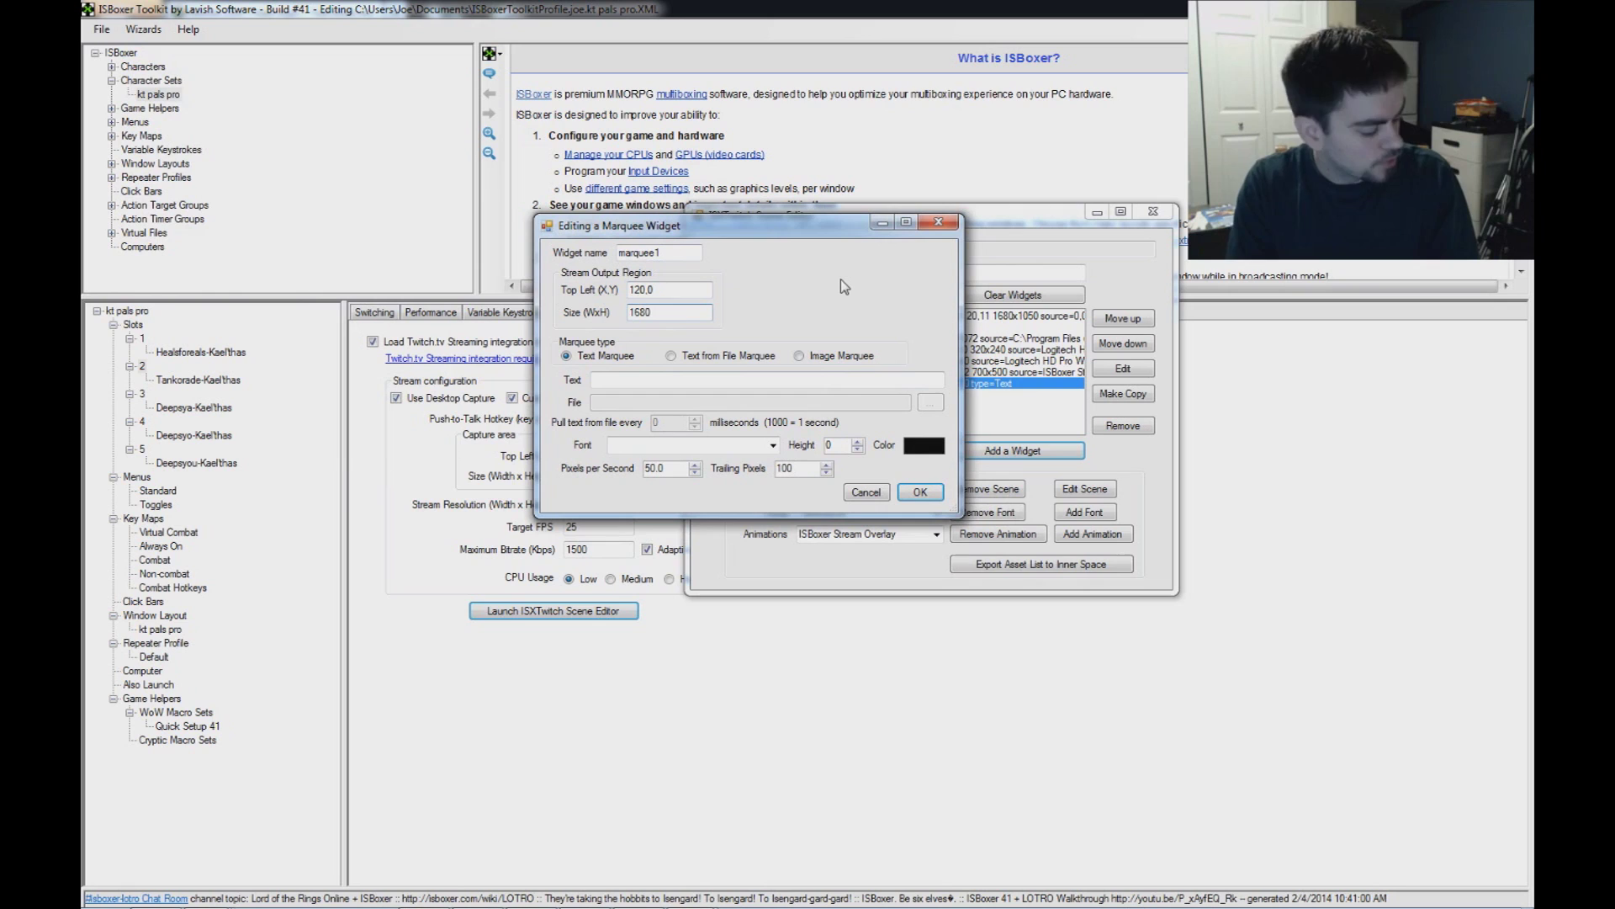
type("x64")
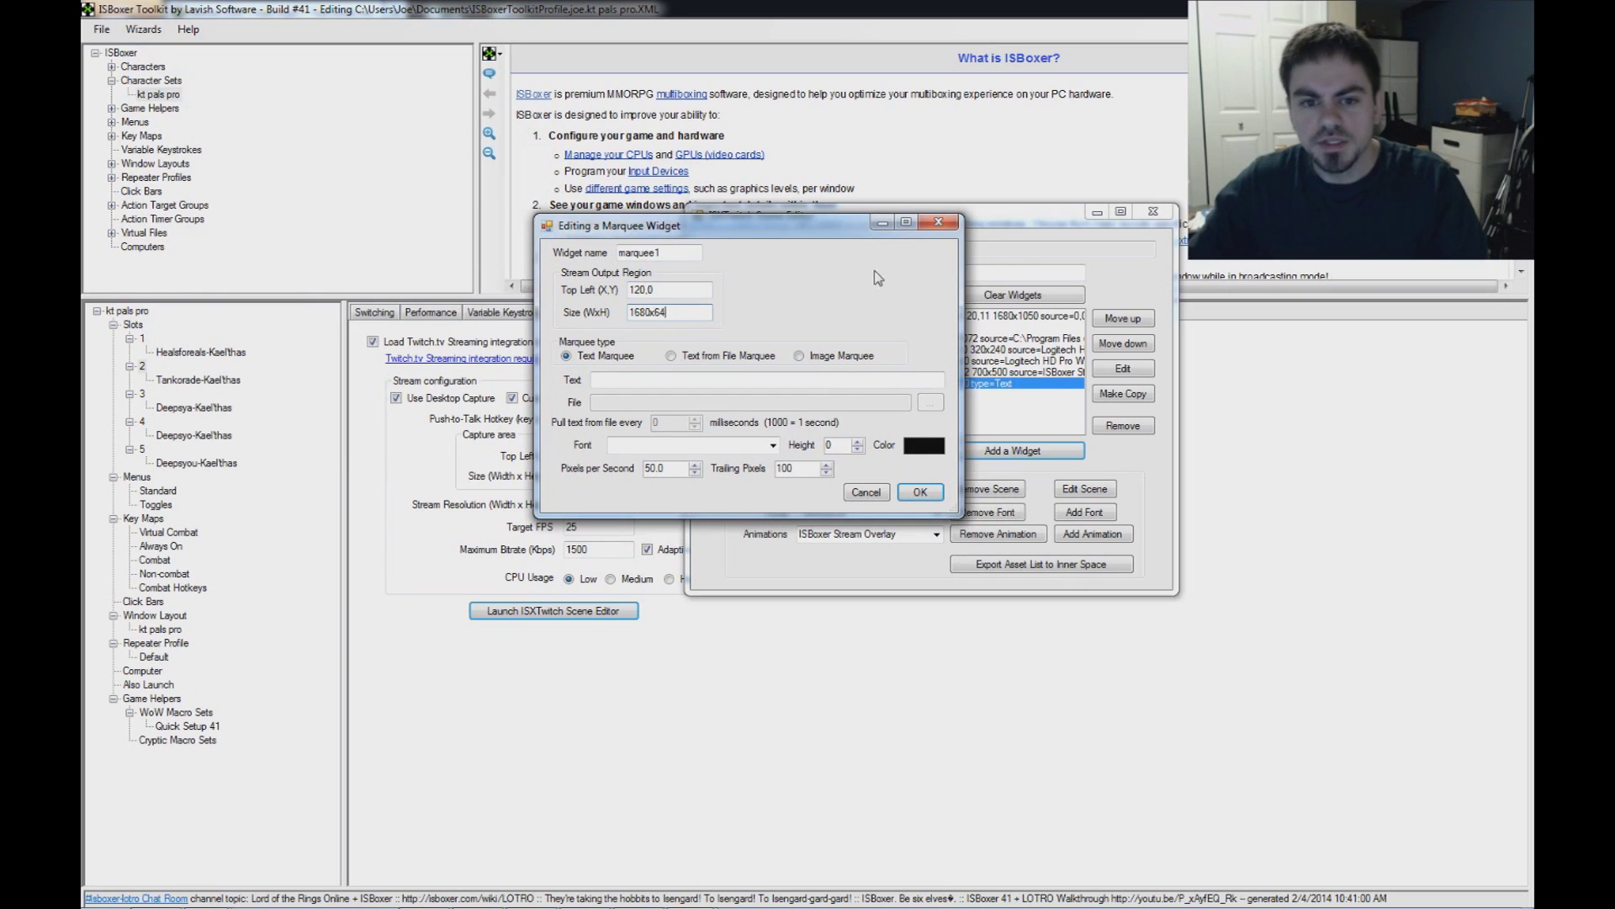
left_click_drag(673, 313, 619, 313)
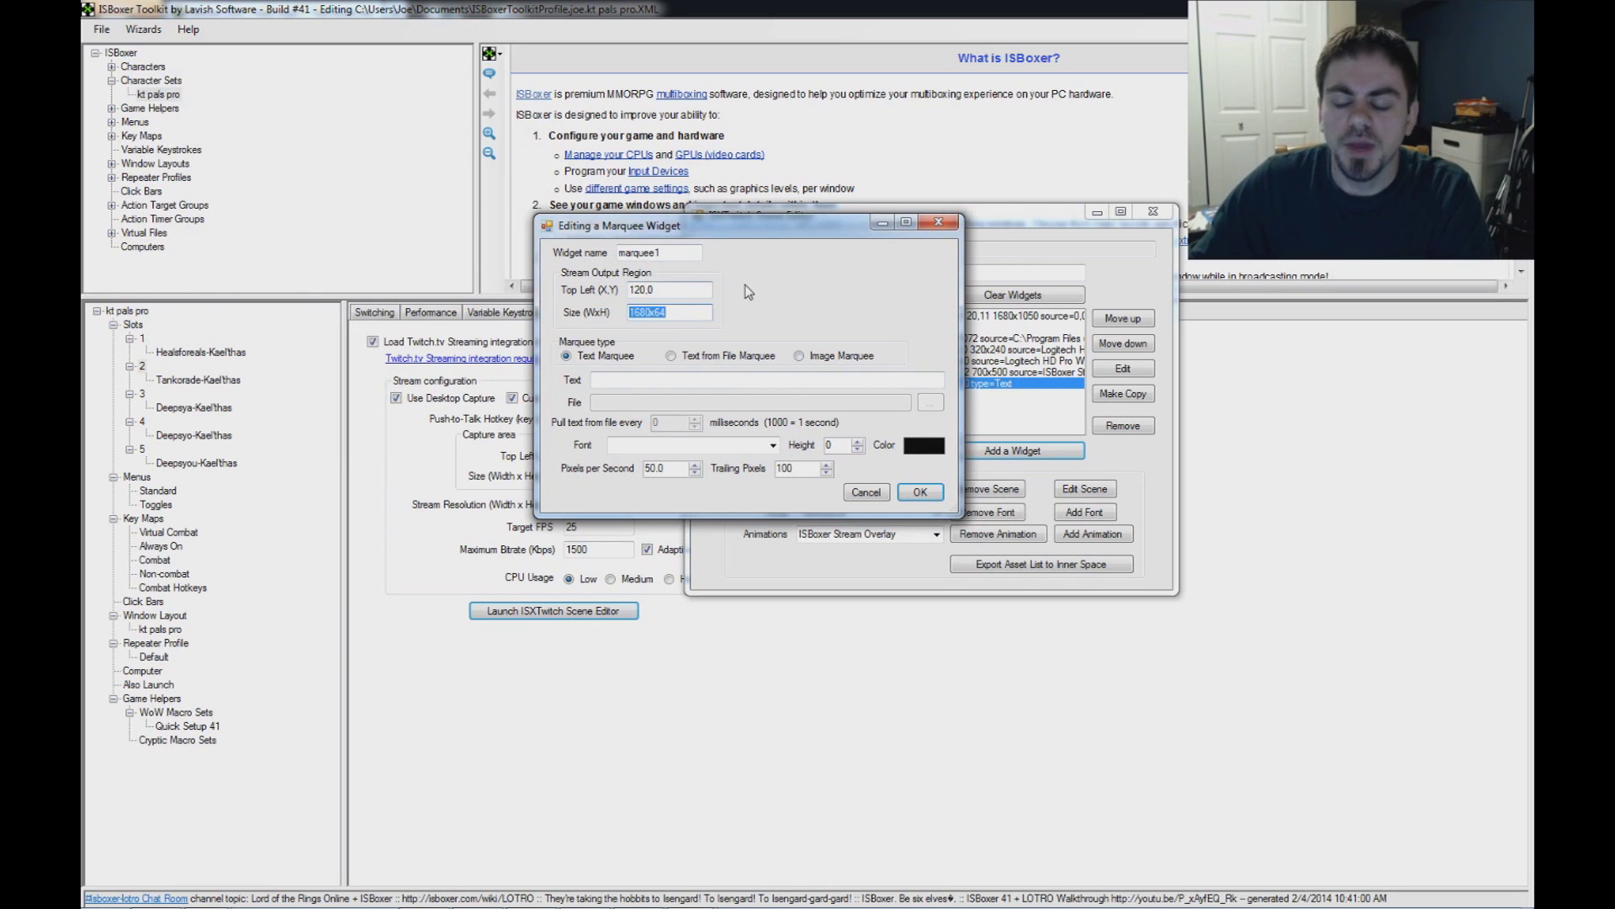
Set the marquee's text height to 48 and its font to Tahoma-24
double_click(839, 445)
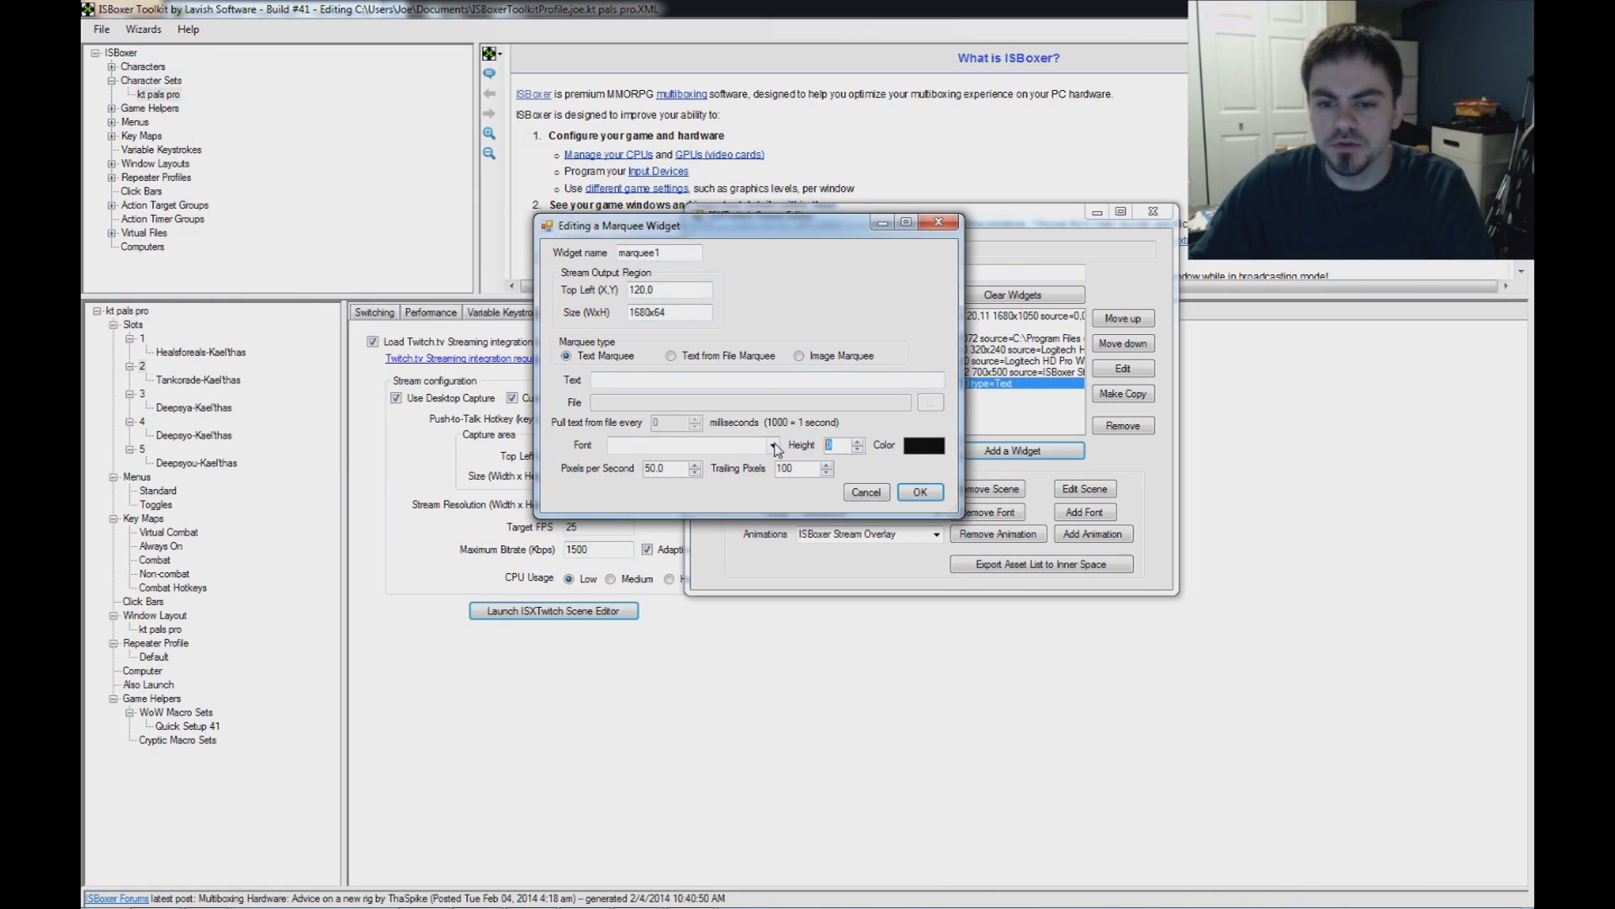
type("48")
left_click(772, 446)
left_click(673, 461)
left_click(669, 453)
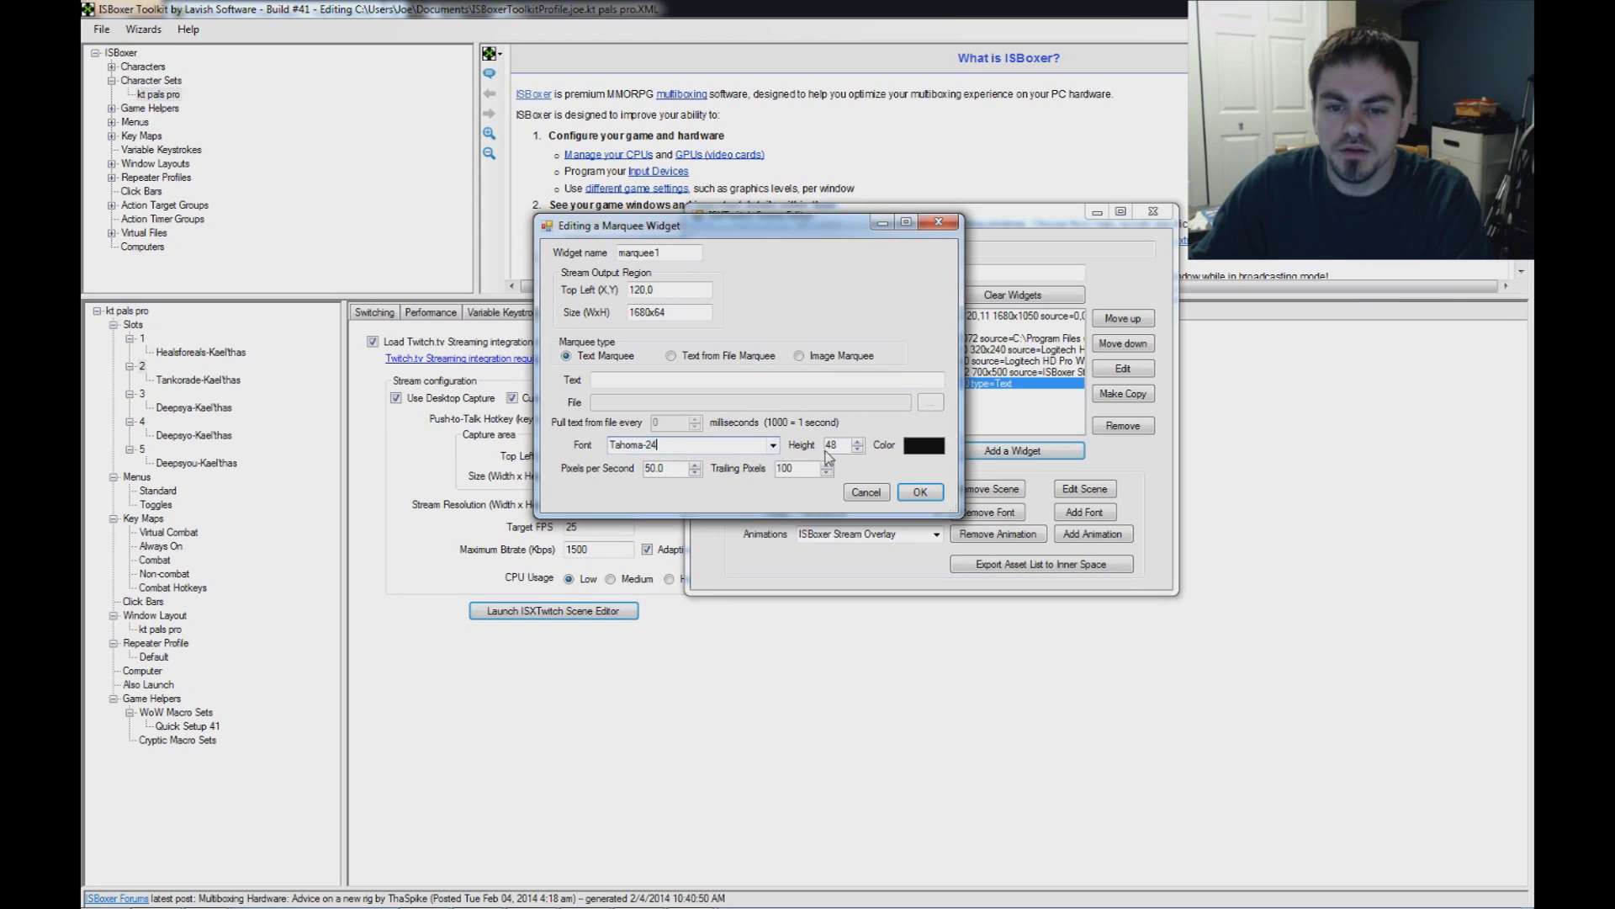
left_click(684, 315)
left_click_drag(655, 313, 688, 317)
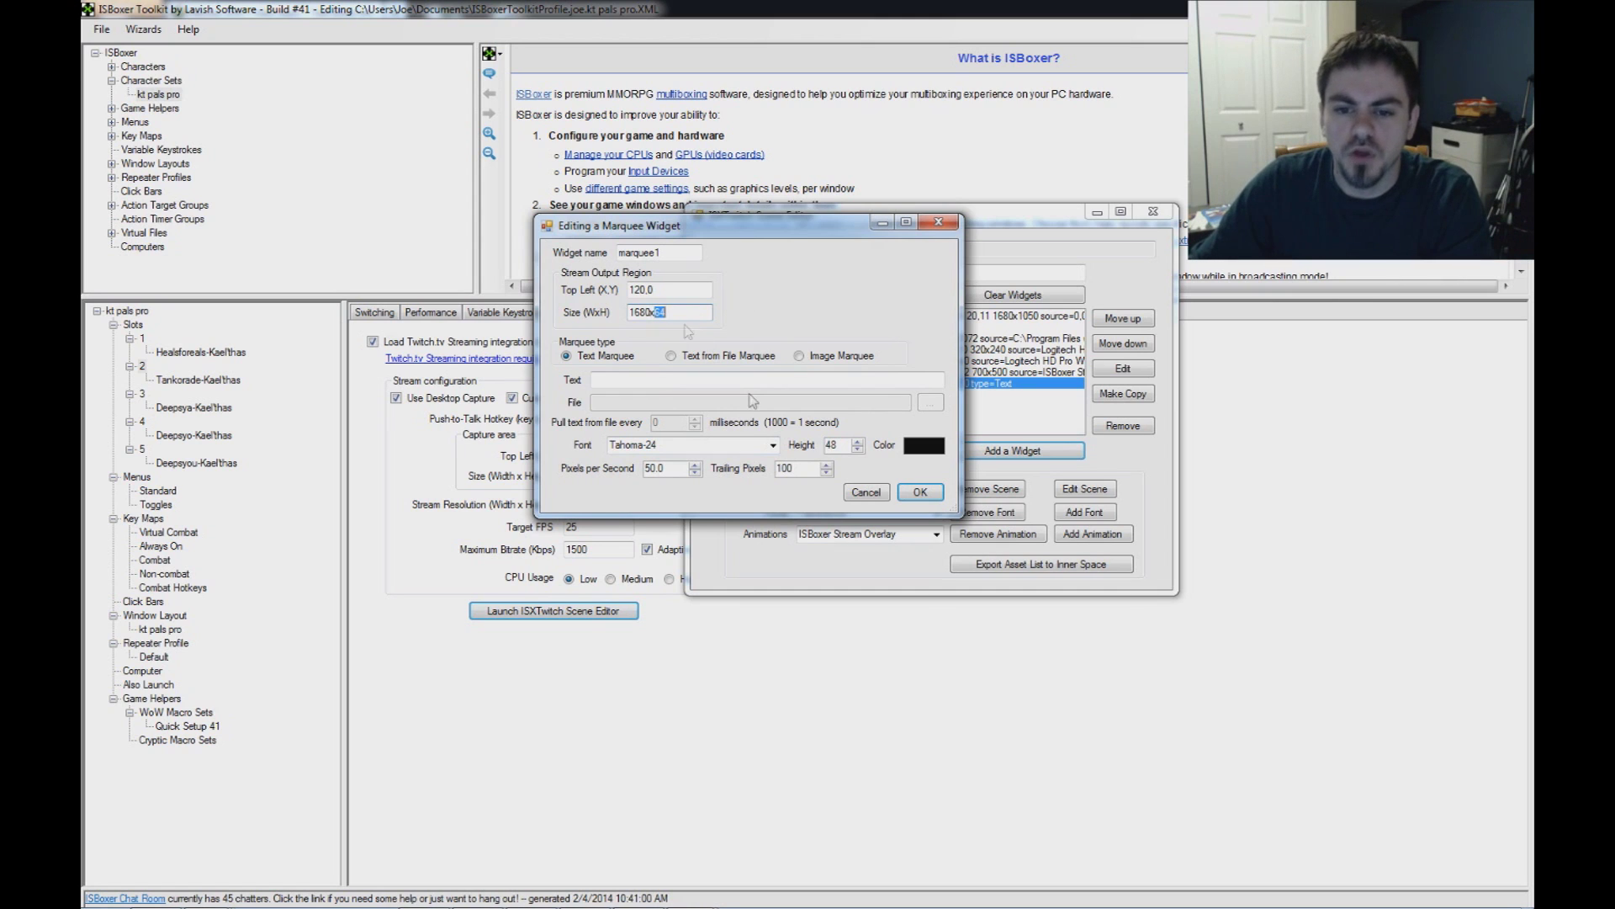
left_click_drag(846, 444, 775, 437)
left_click(666, 378)
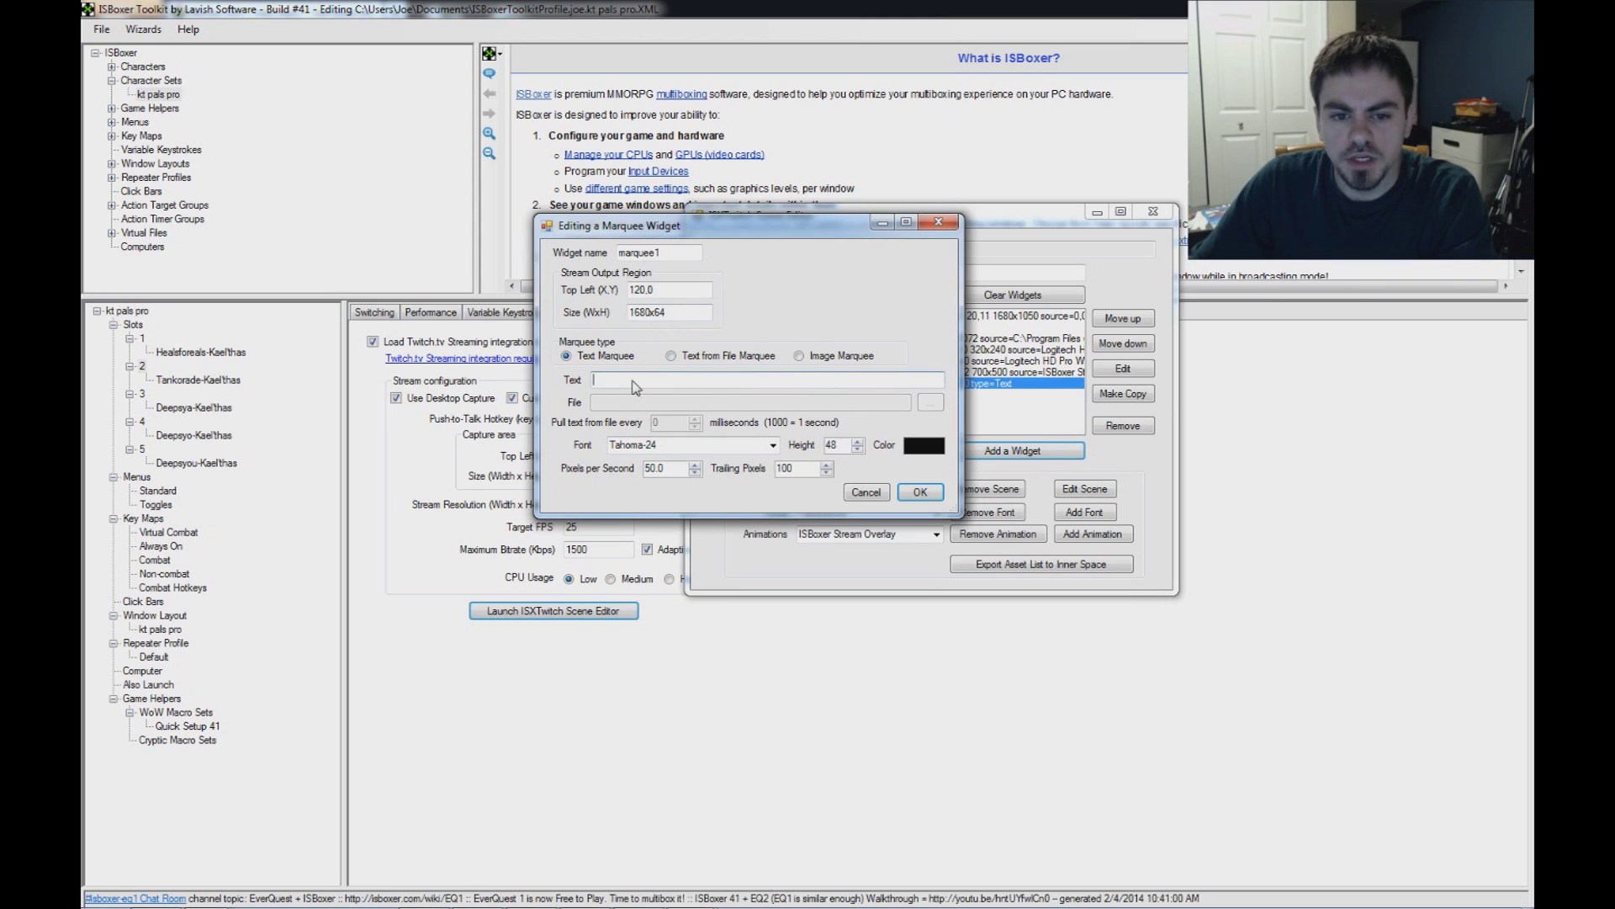
left_click(673, 356)
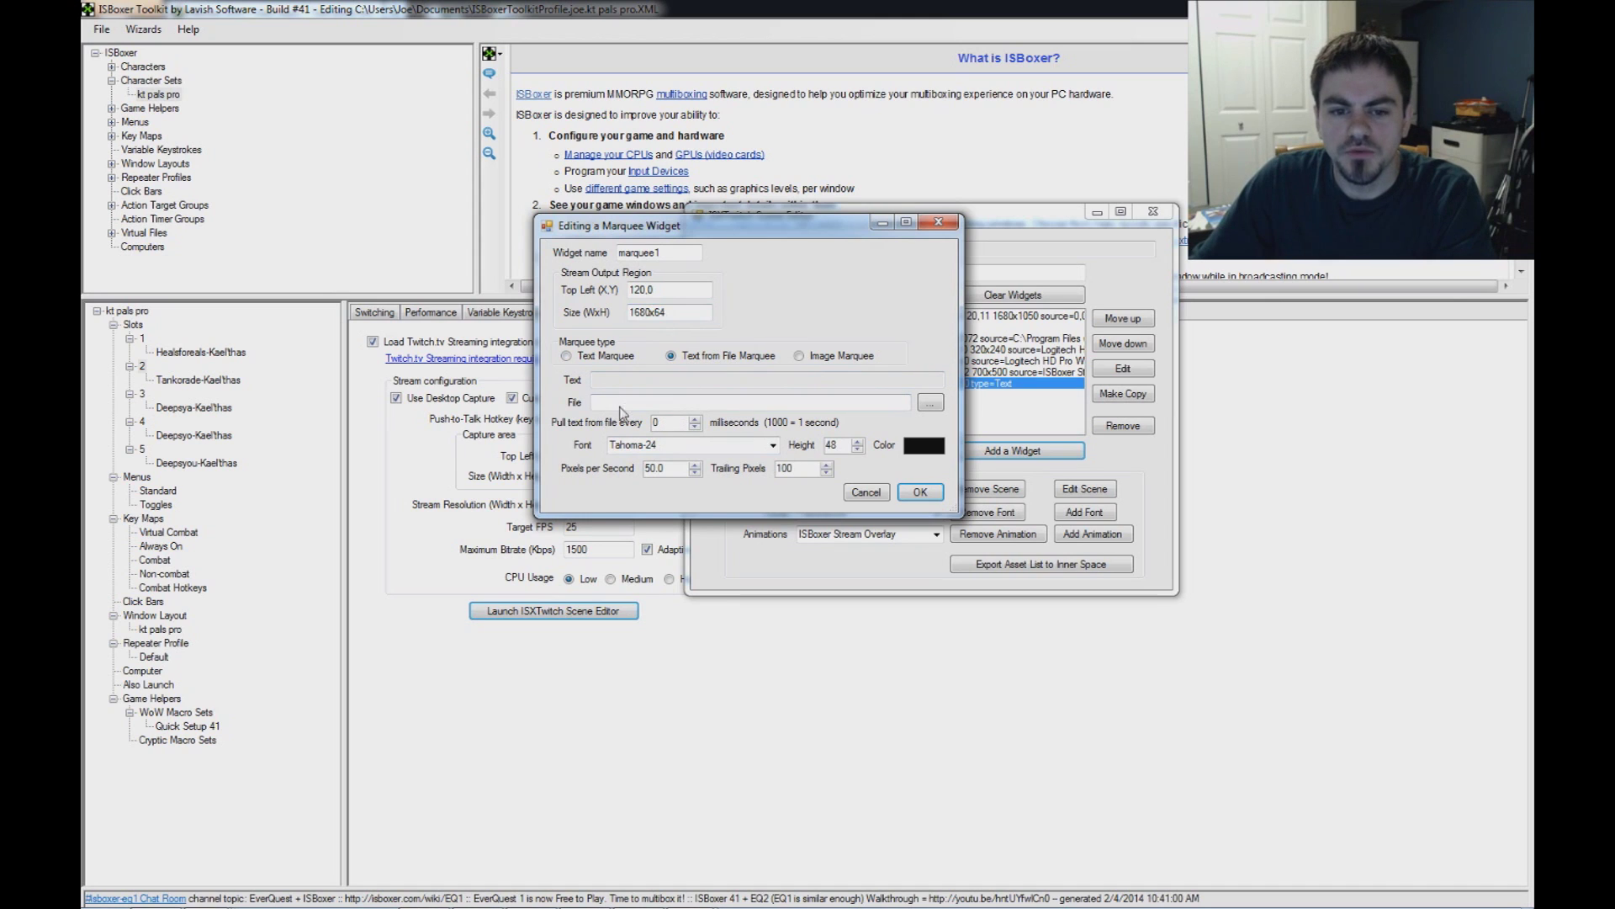
double_click(662, 427)
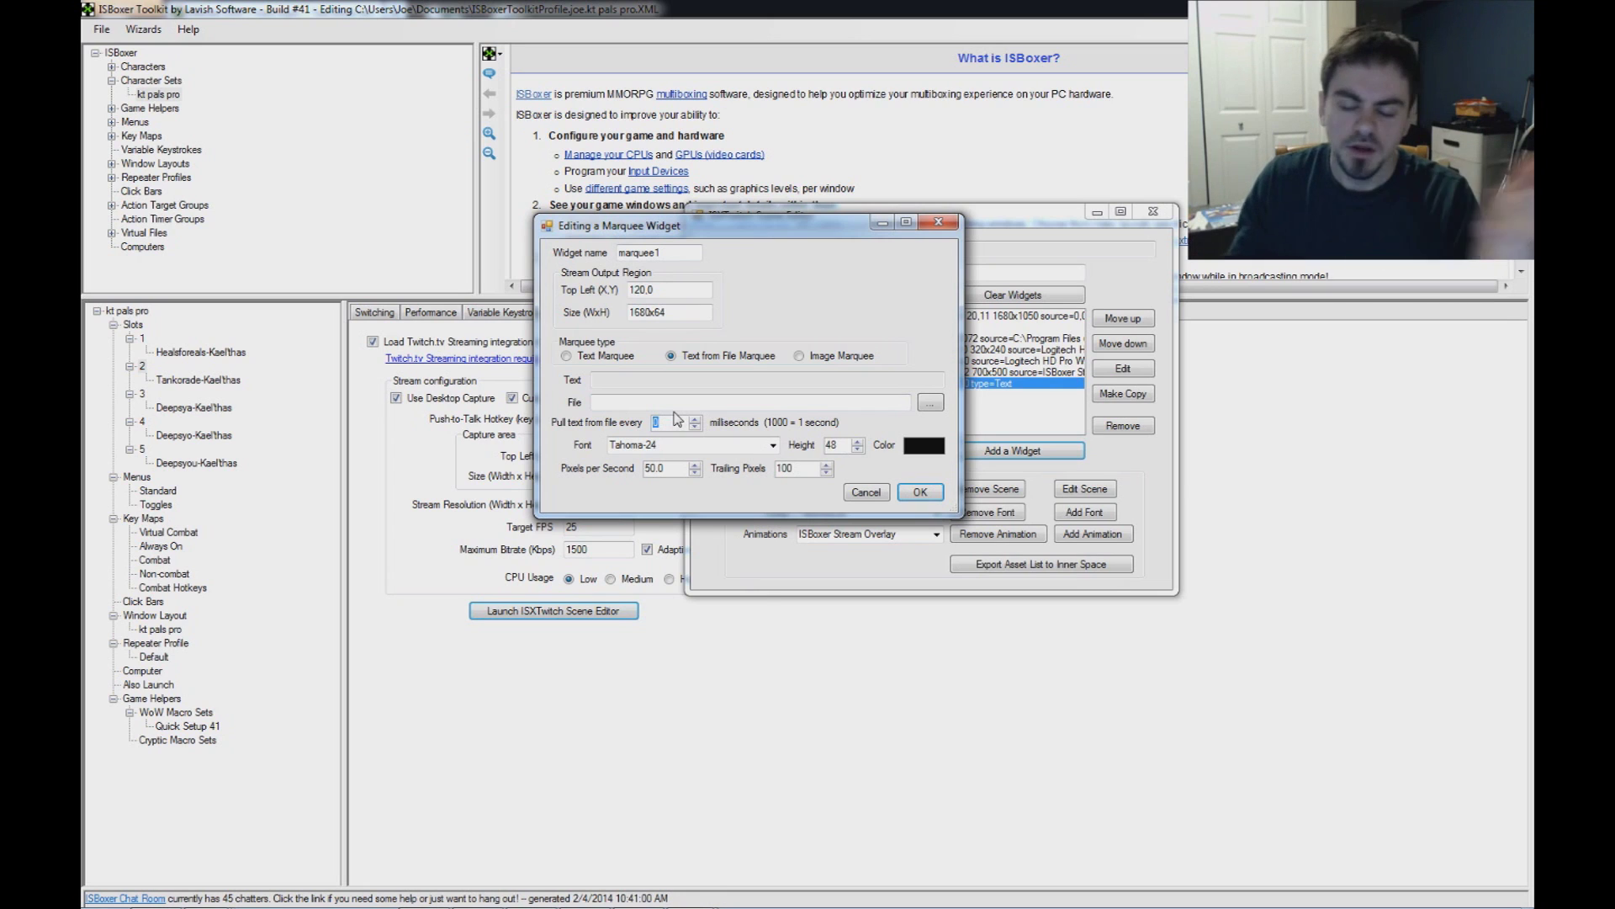
left_click(815, 357)
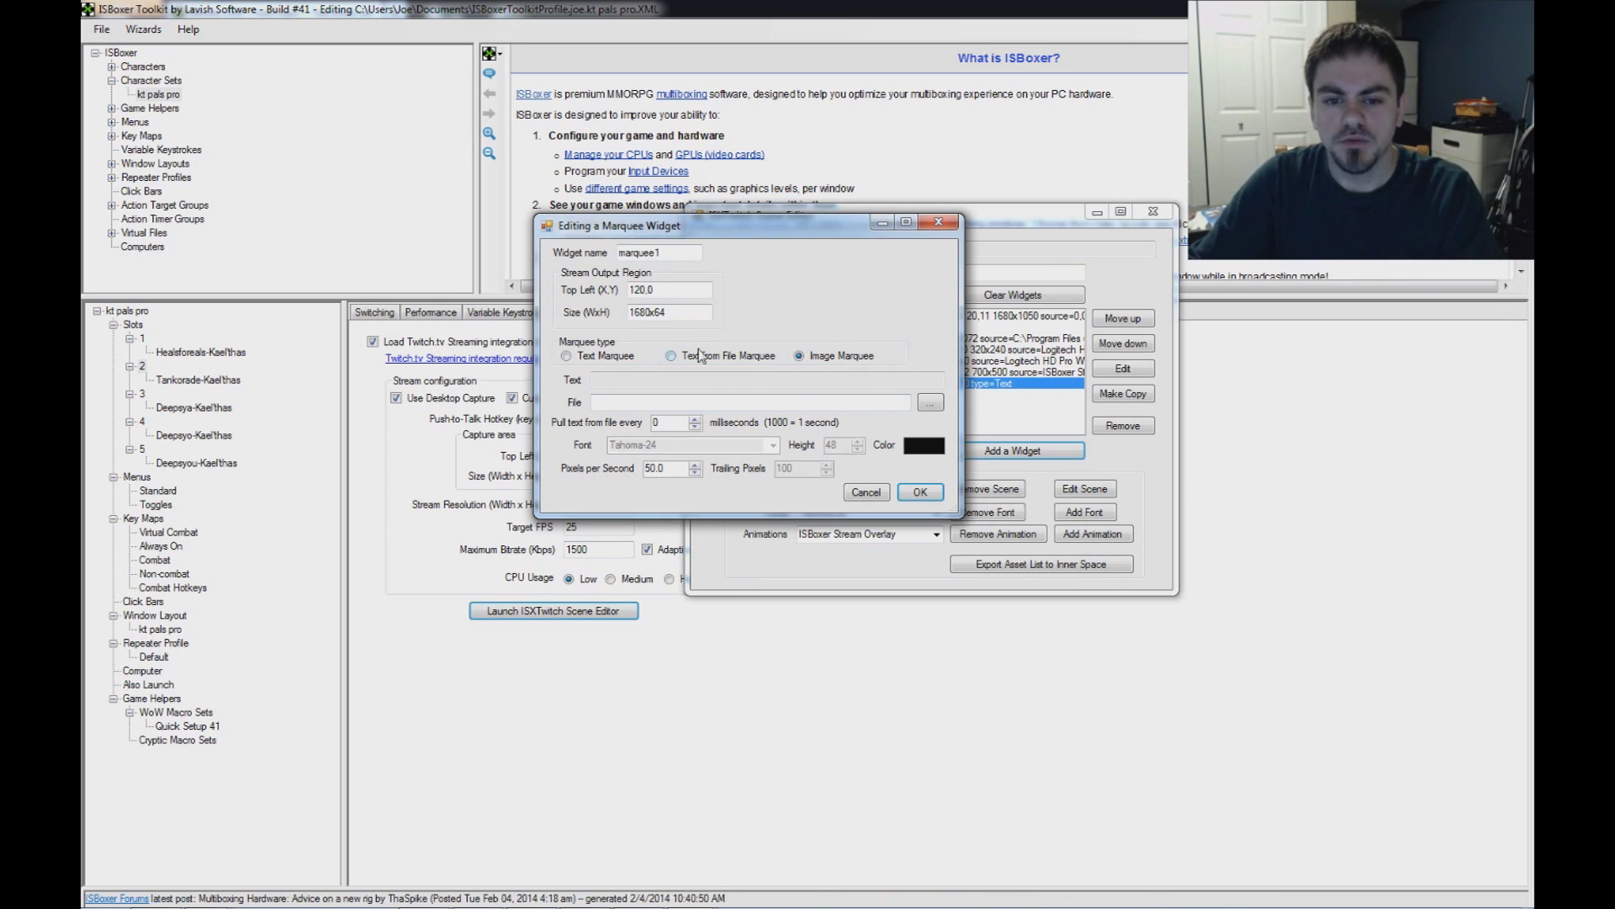
Make it a text marquee reading "This is a custom Marquee widget, from ISXTwitch! It's even longer than I planned."
left_click(602, 358)
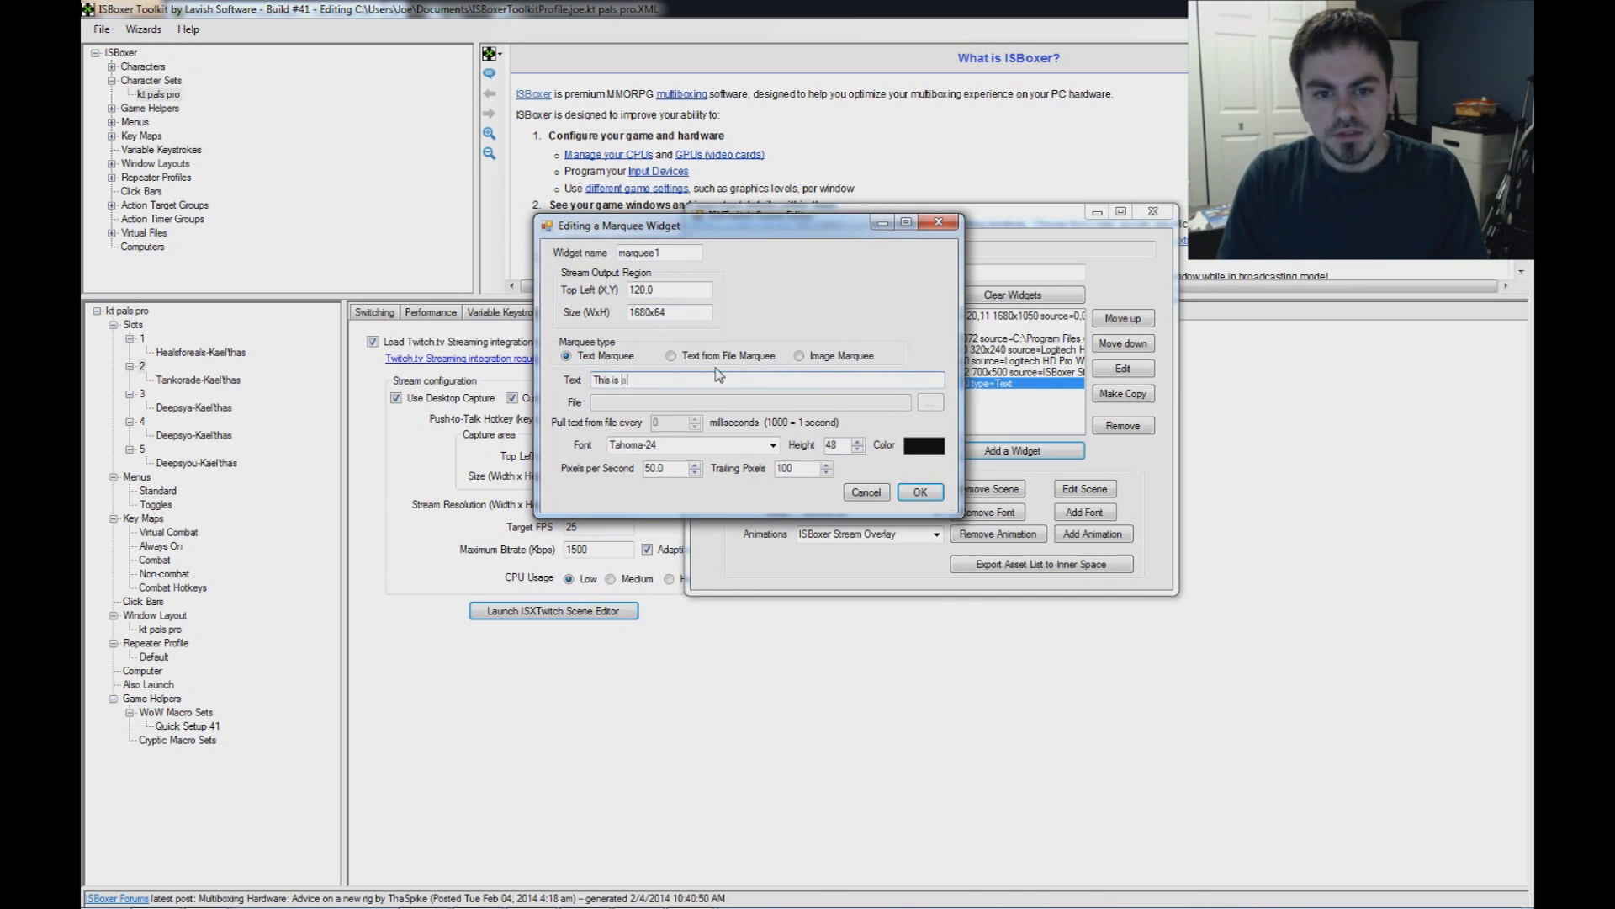
type("Mar")
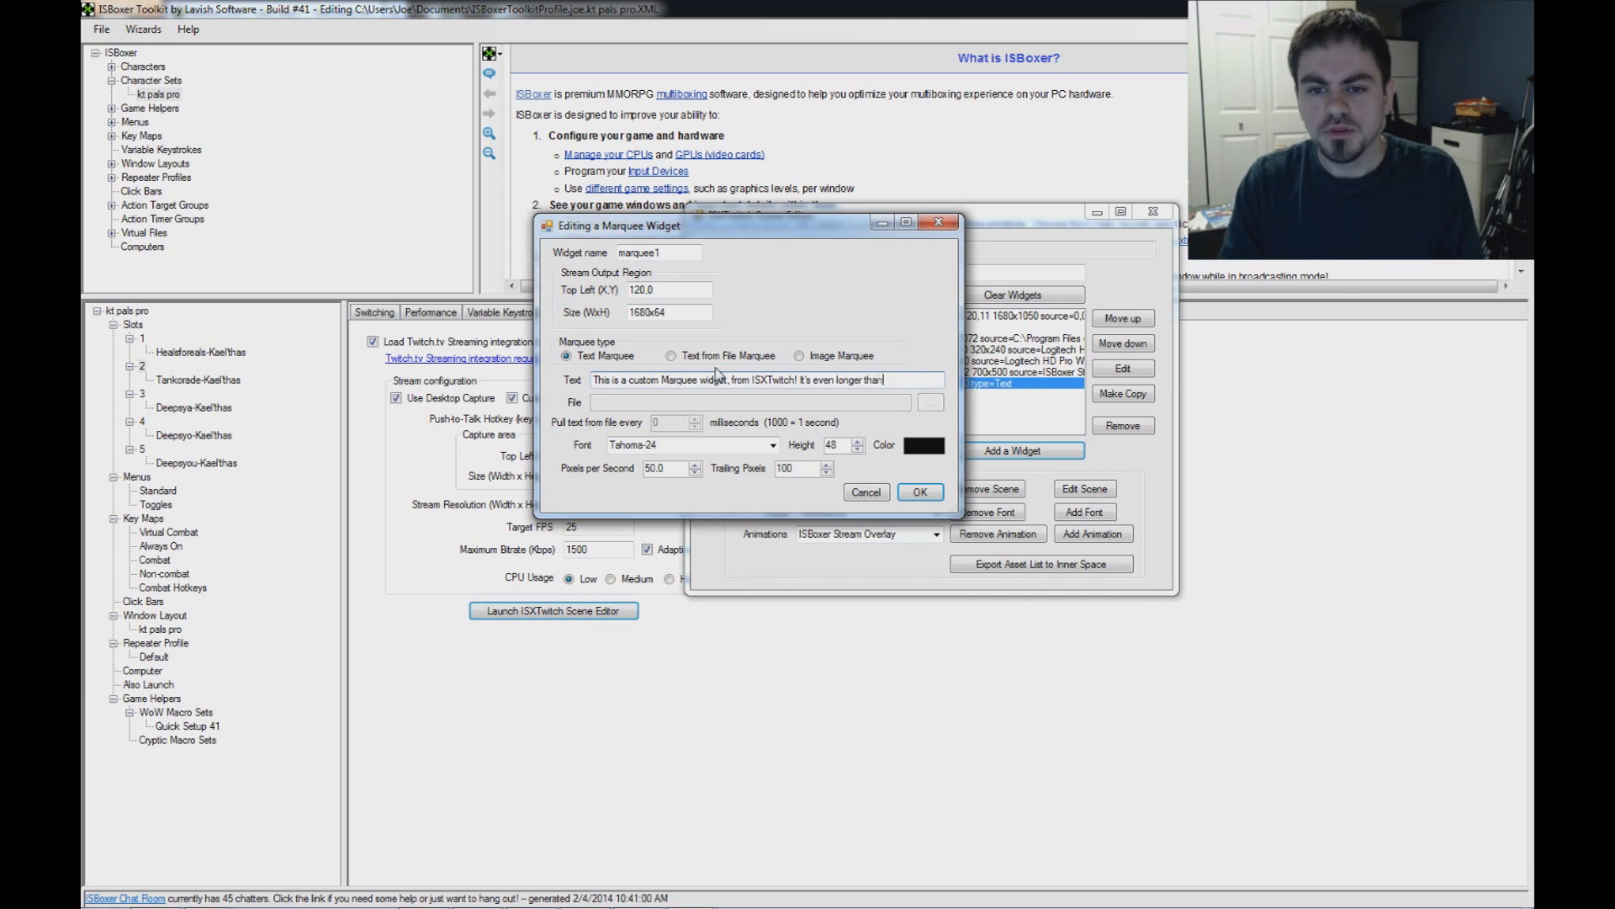
type("planned.")
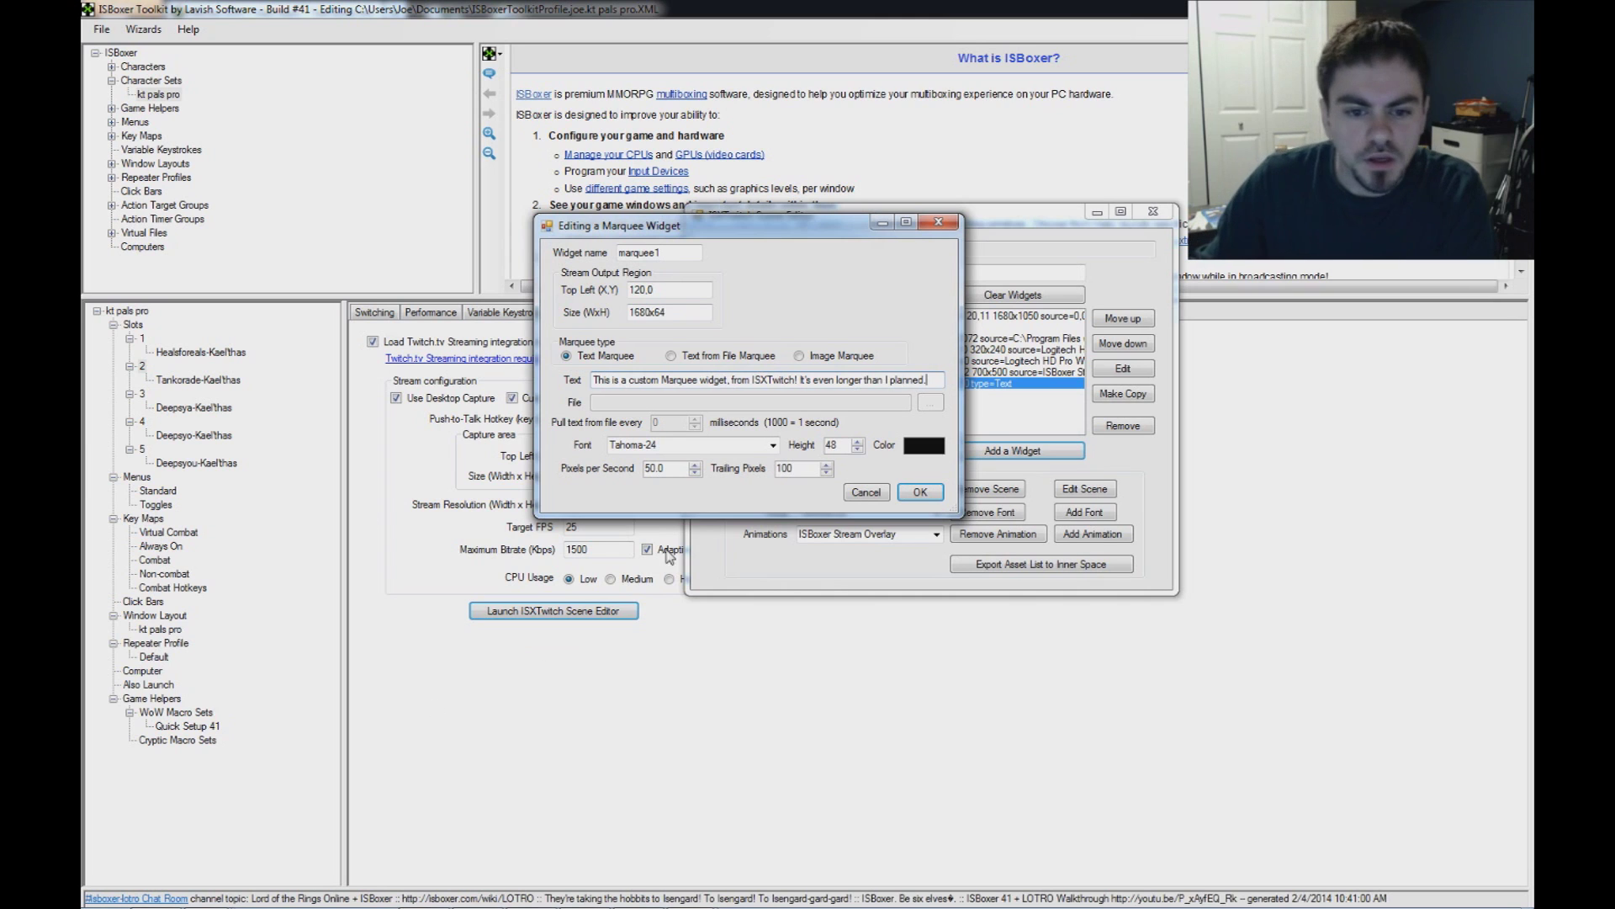
Keep the marquee's speed at 50 pixels per second with 100 trailing pixels and confirm the widget's settings
left_click(672, 470)
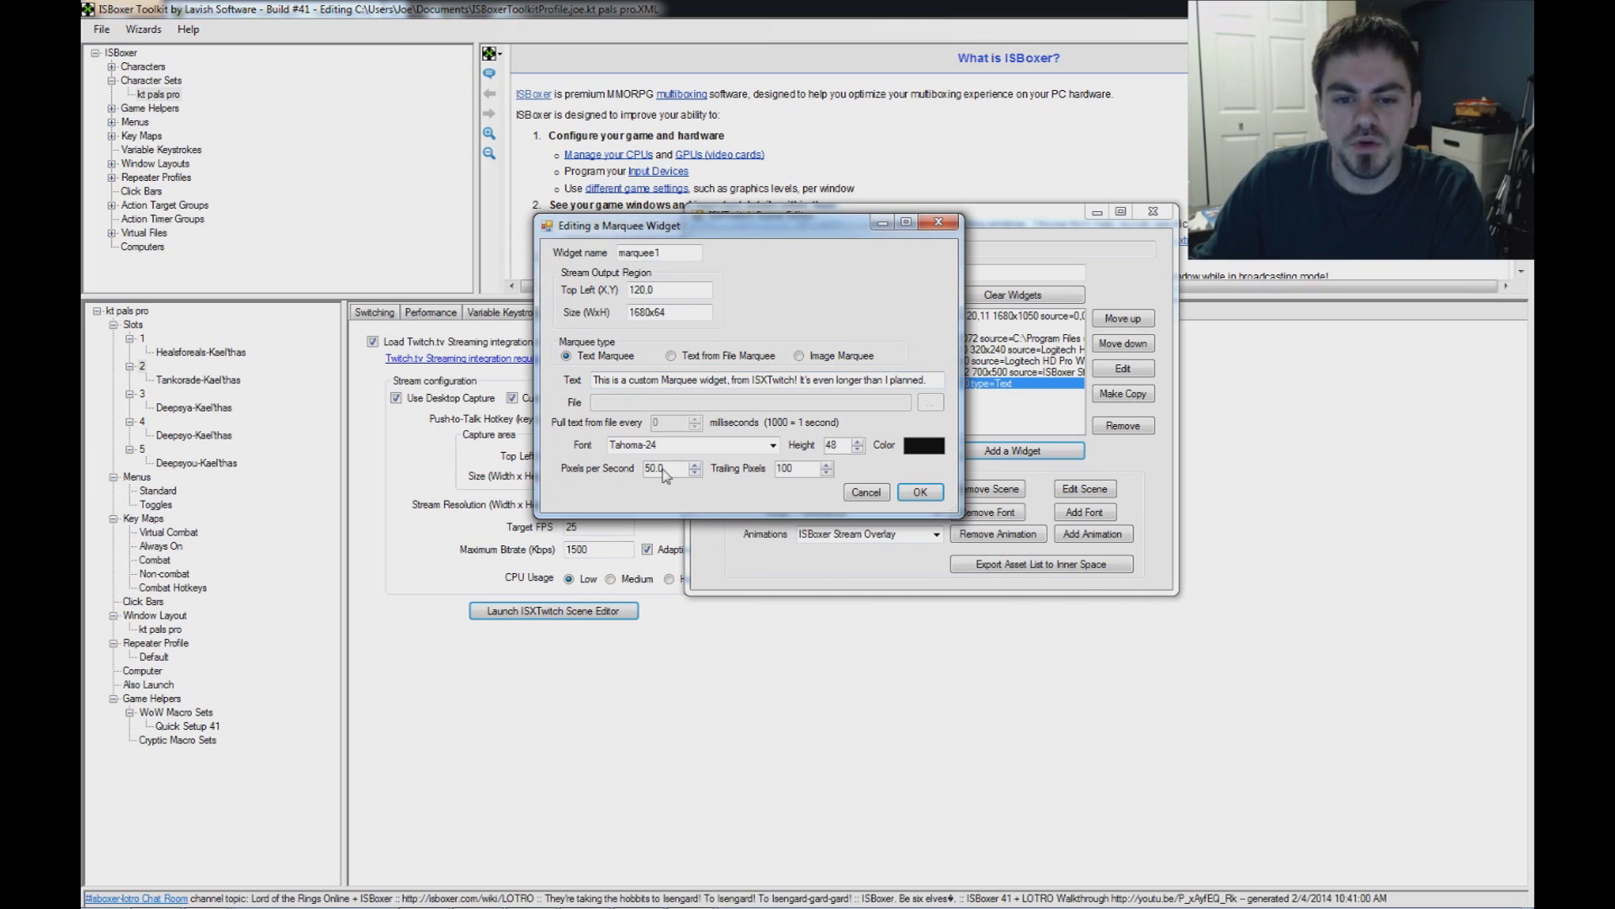
left_click_drag(673, 467, 599, 471)
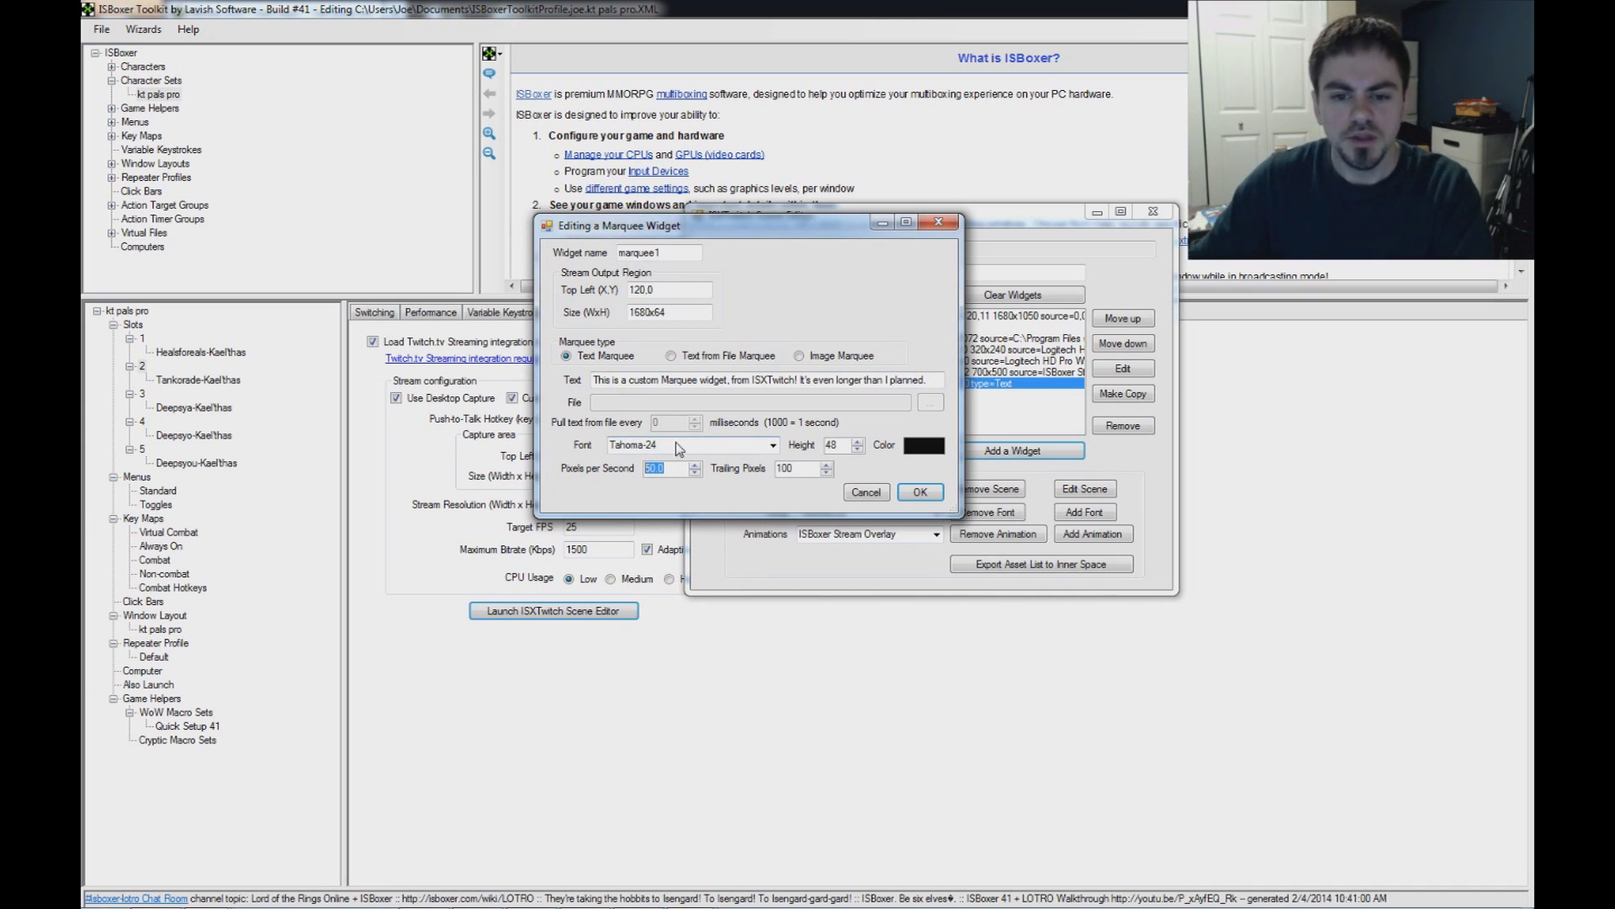
key("Tab")
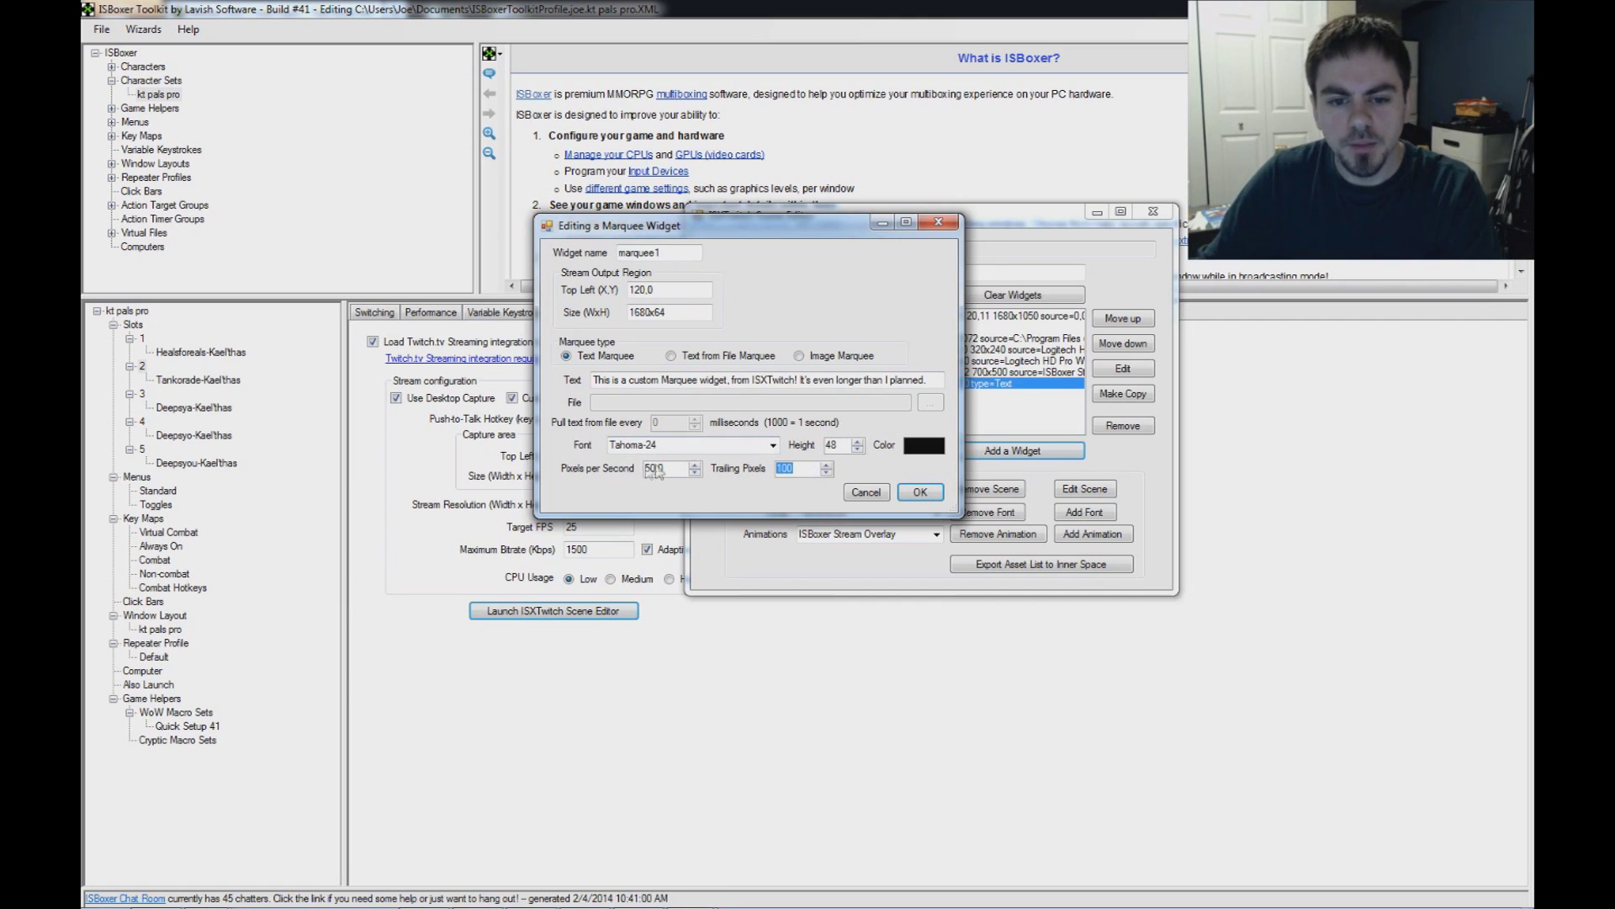
left_click_drag(672, 468, 635, 463)
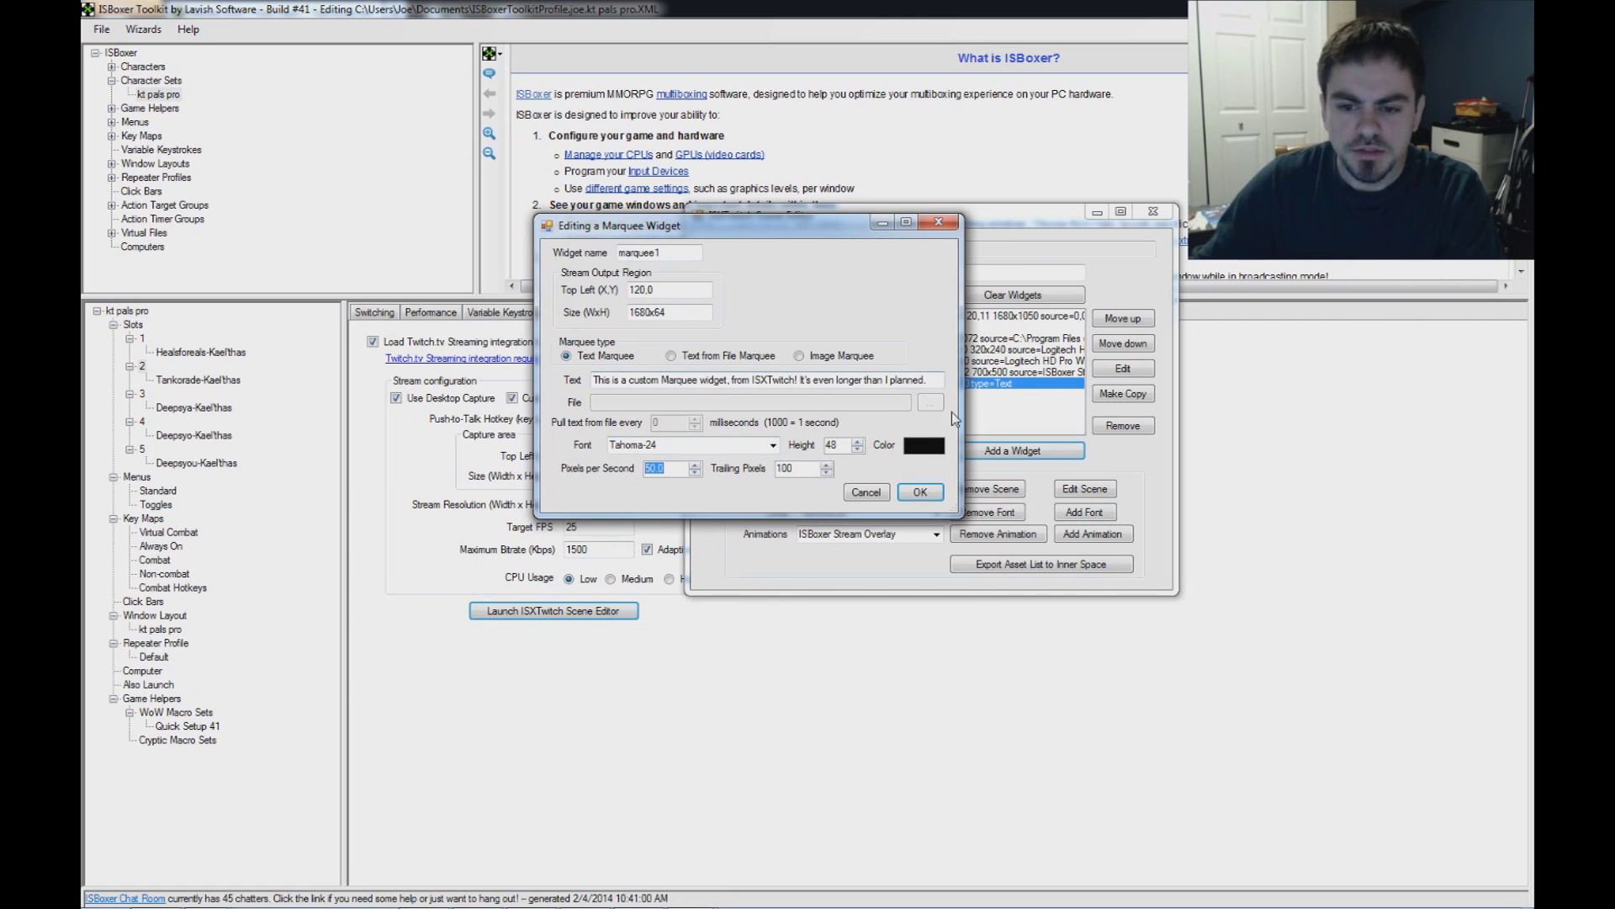
left_click(921, 493)
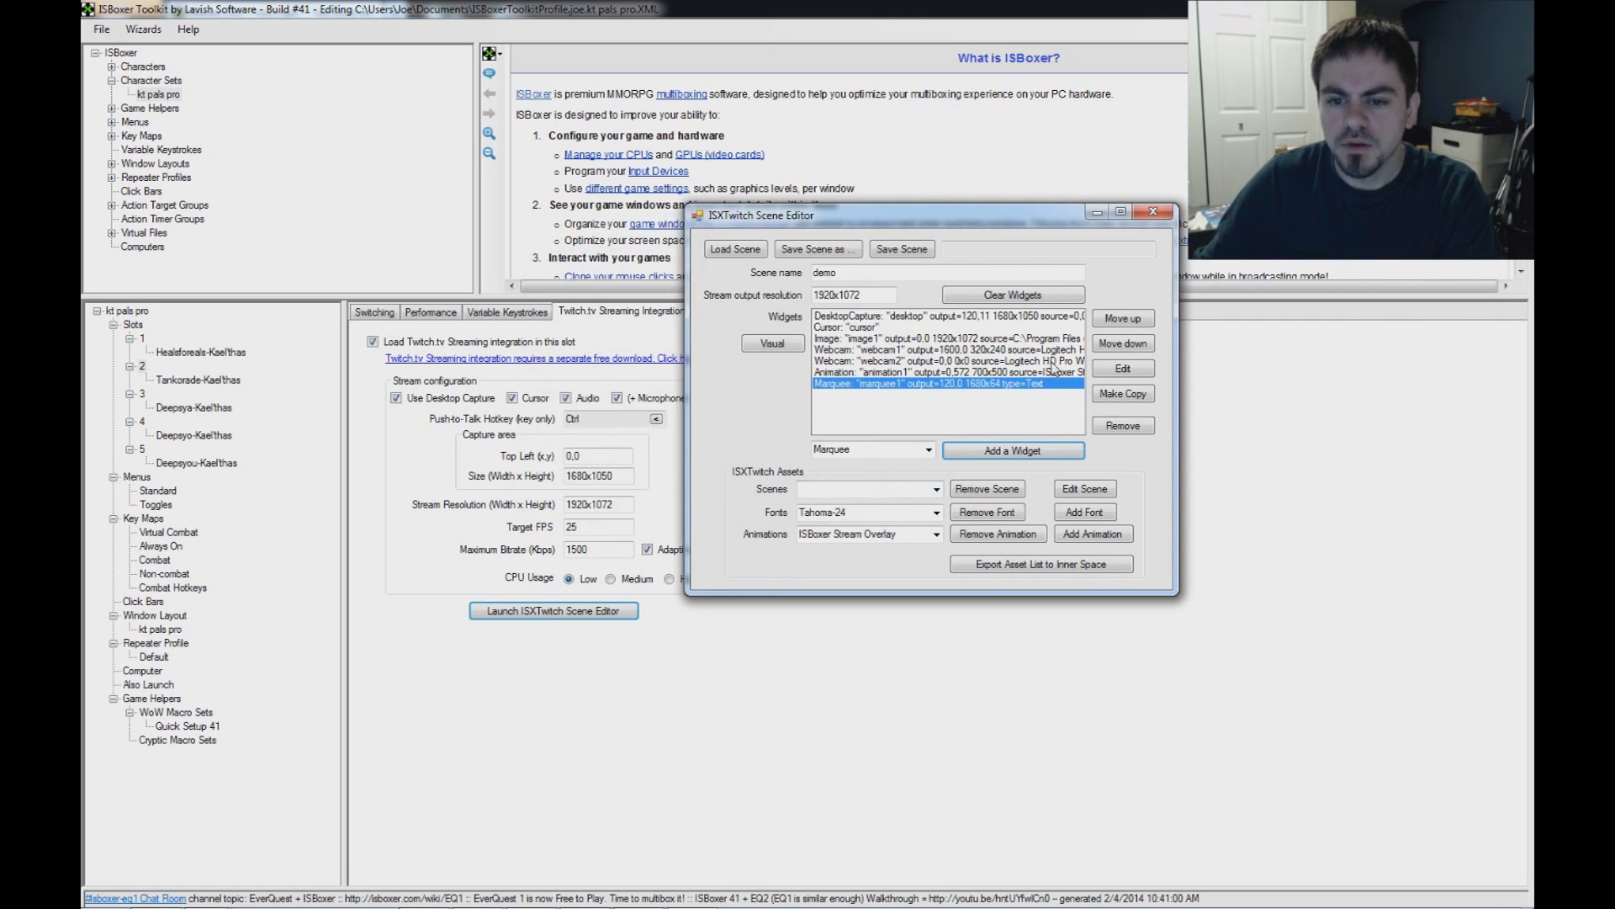
Check the marquee1 region in the scene visualization and remove the webcam2 widget from the scene
left_click(779, 348)
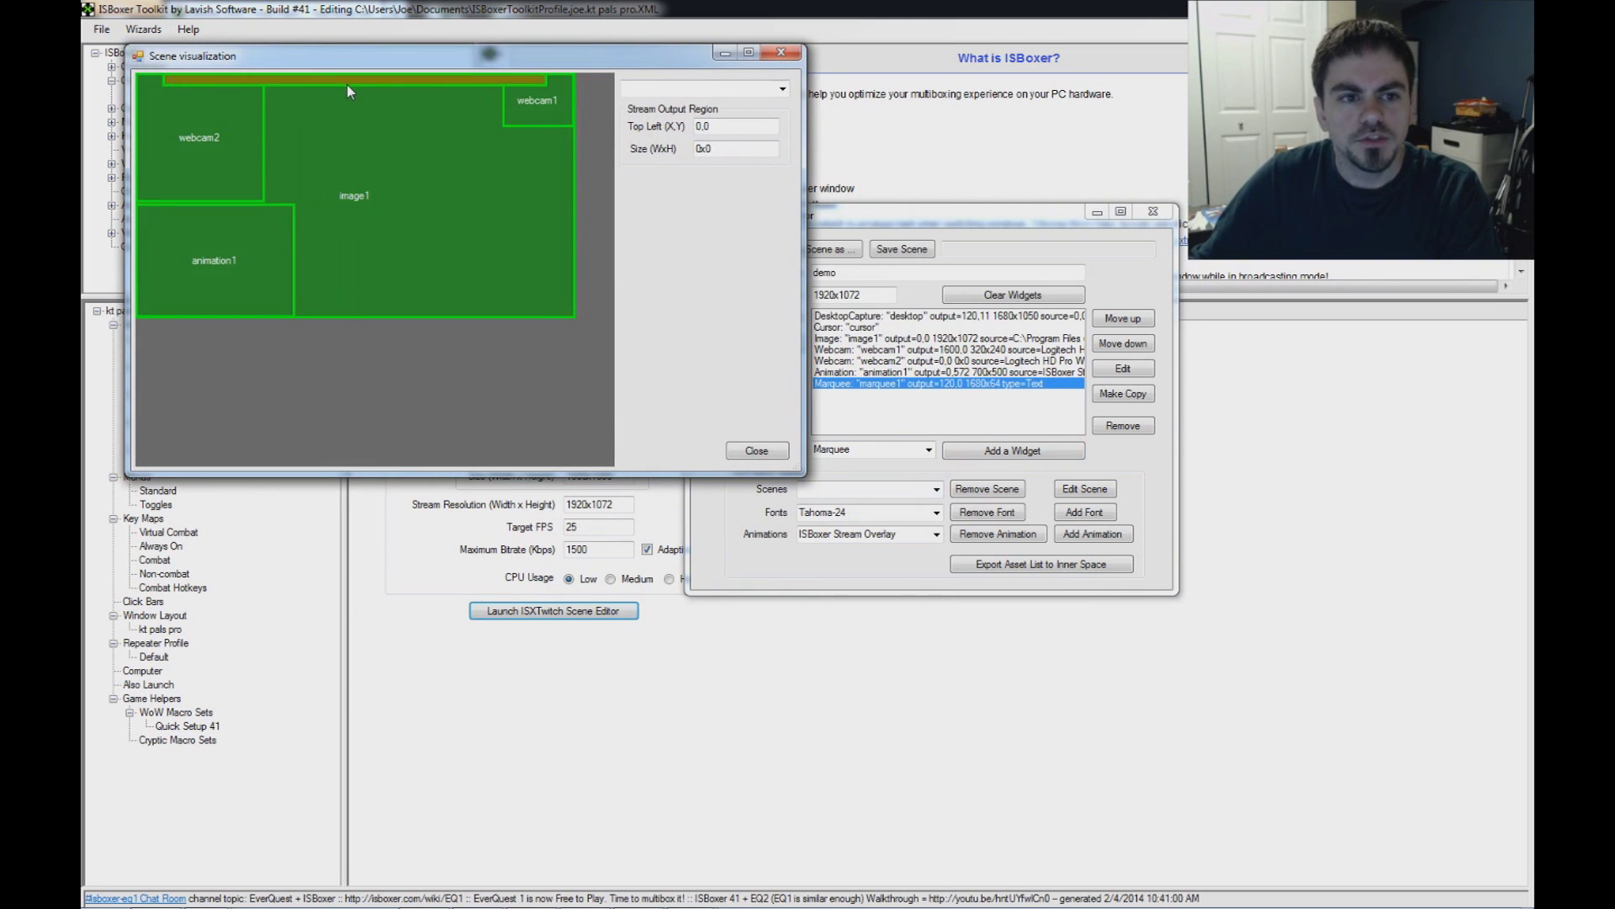
left_click(336, 84)
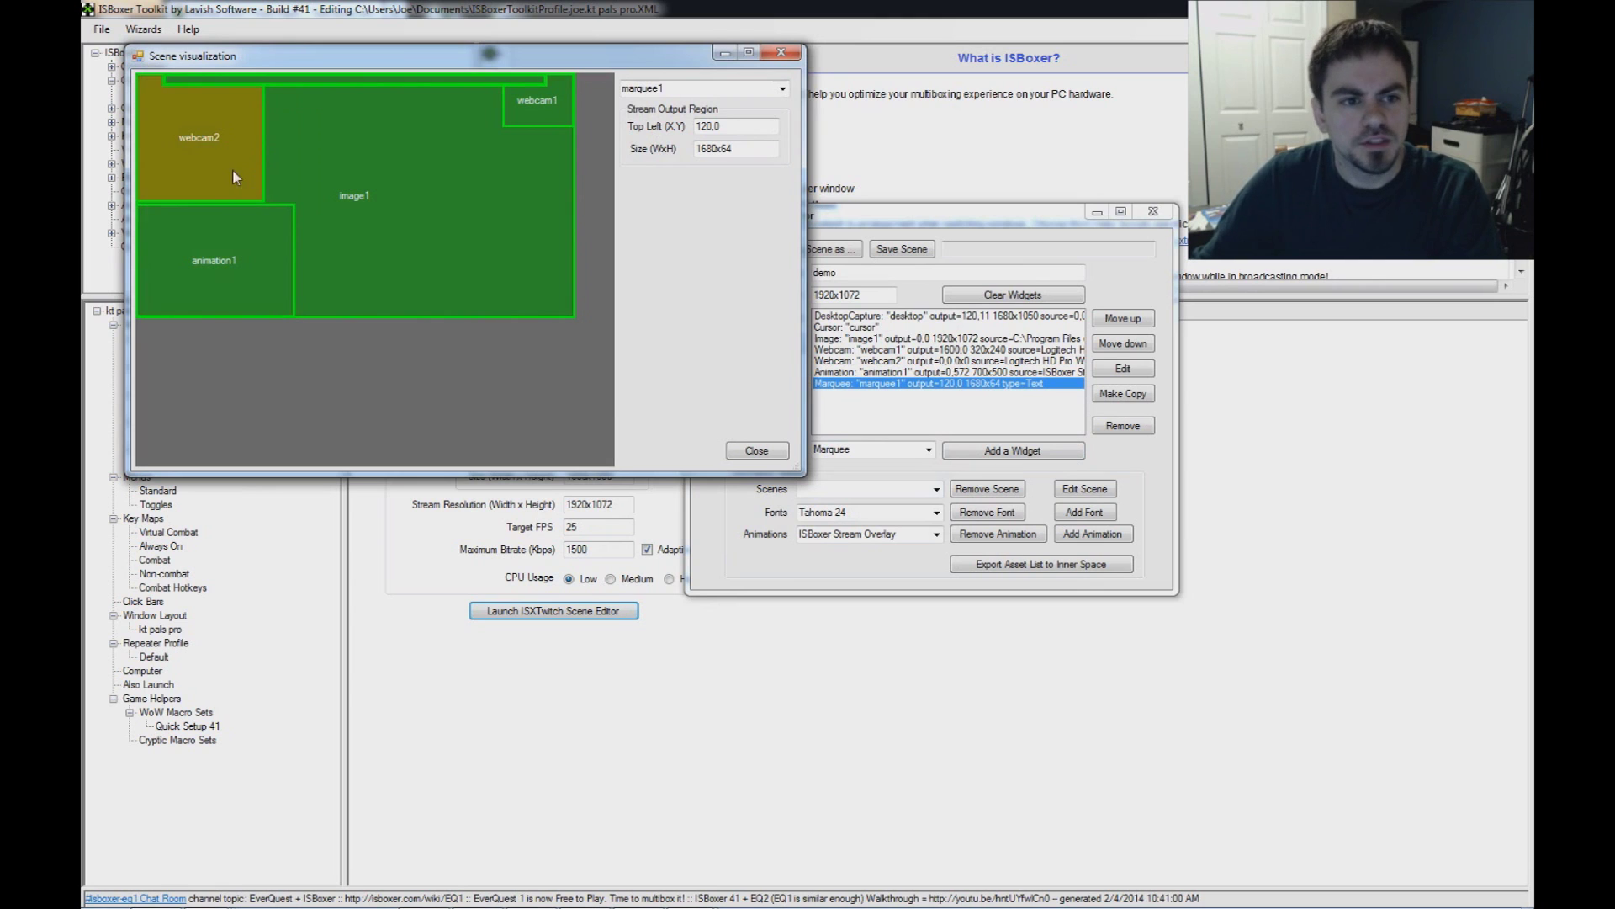
left_click(203, 154)
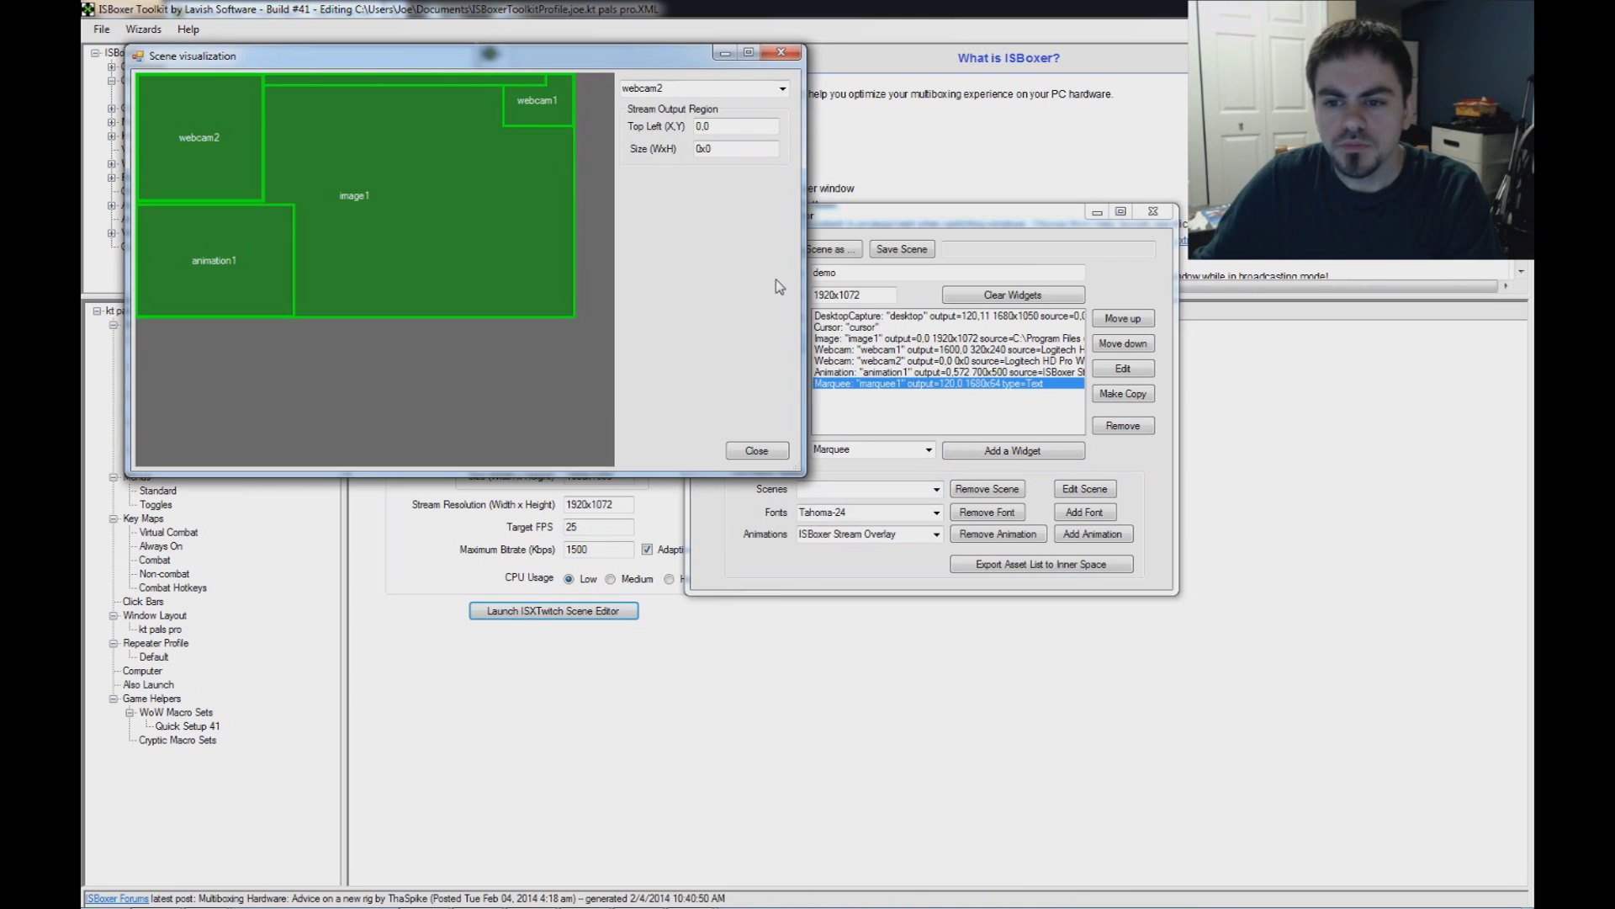
left_click(757, 448)
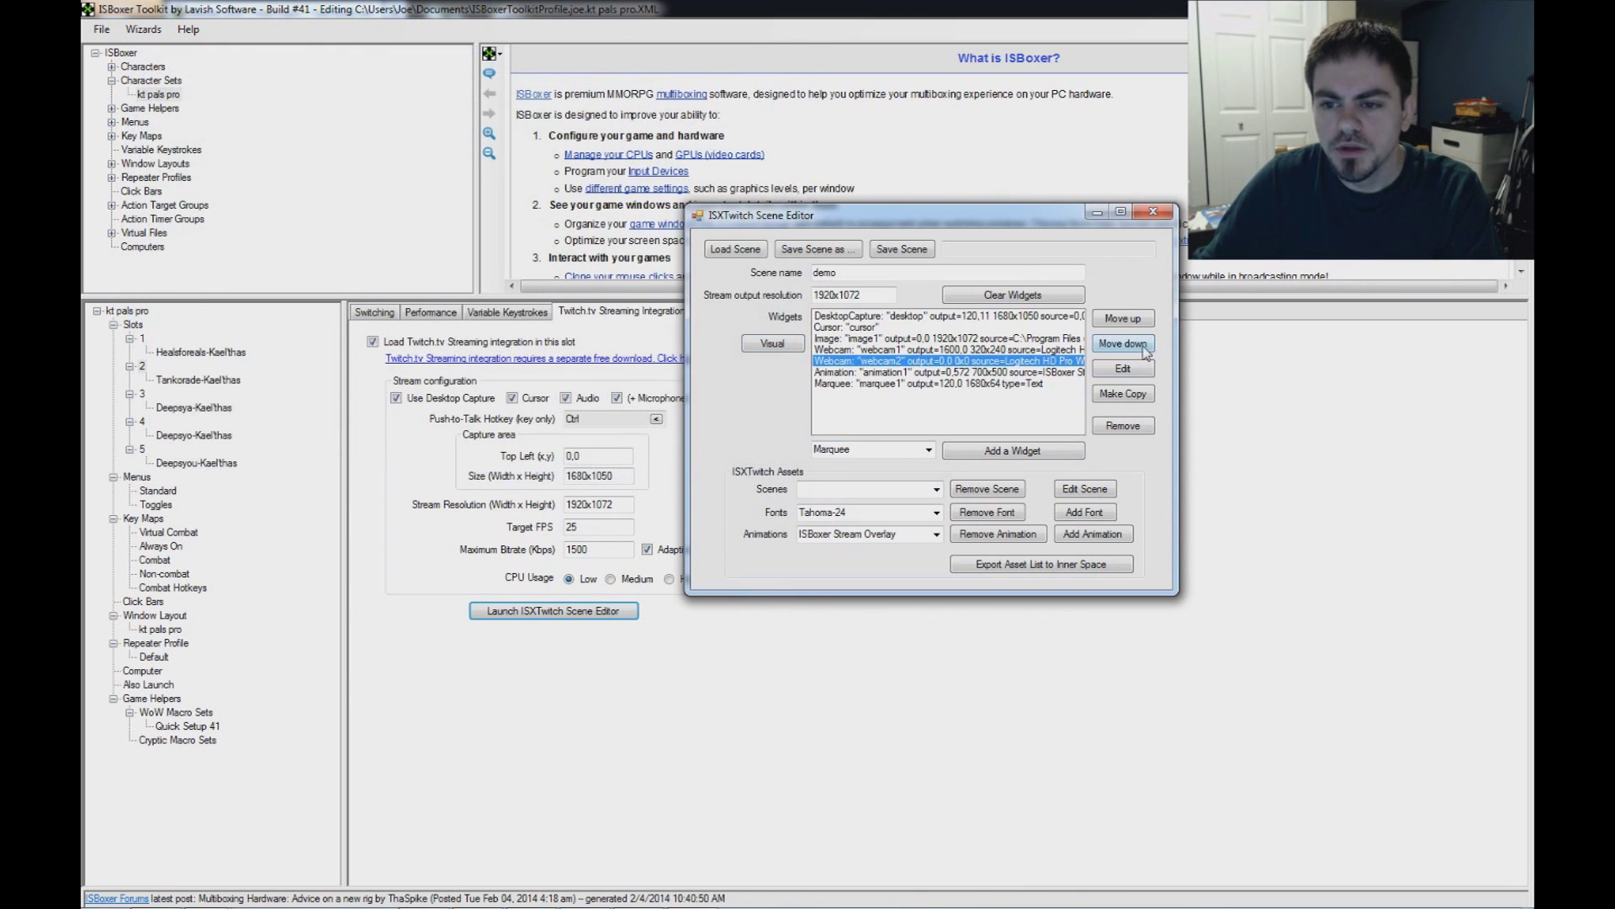
left_click(1134, 425)
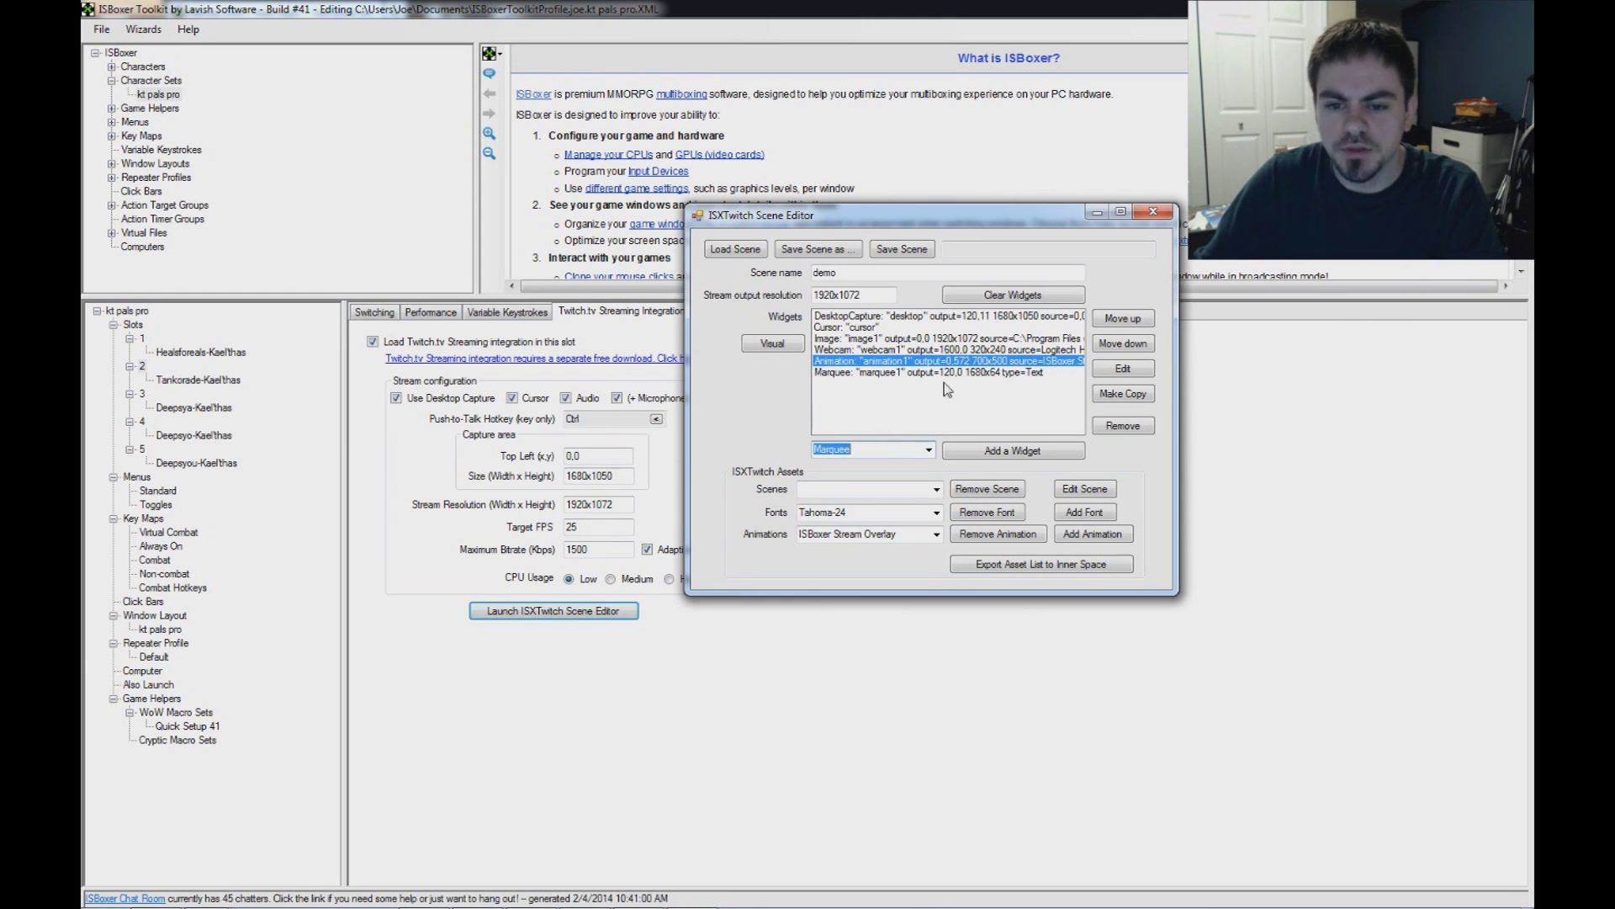
left_click(924, 363)
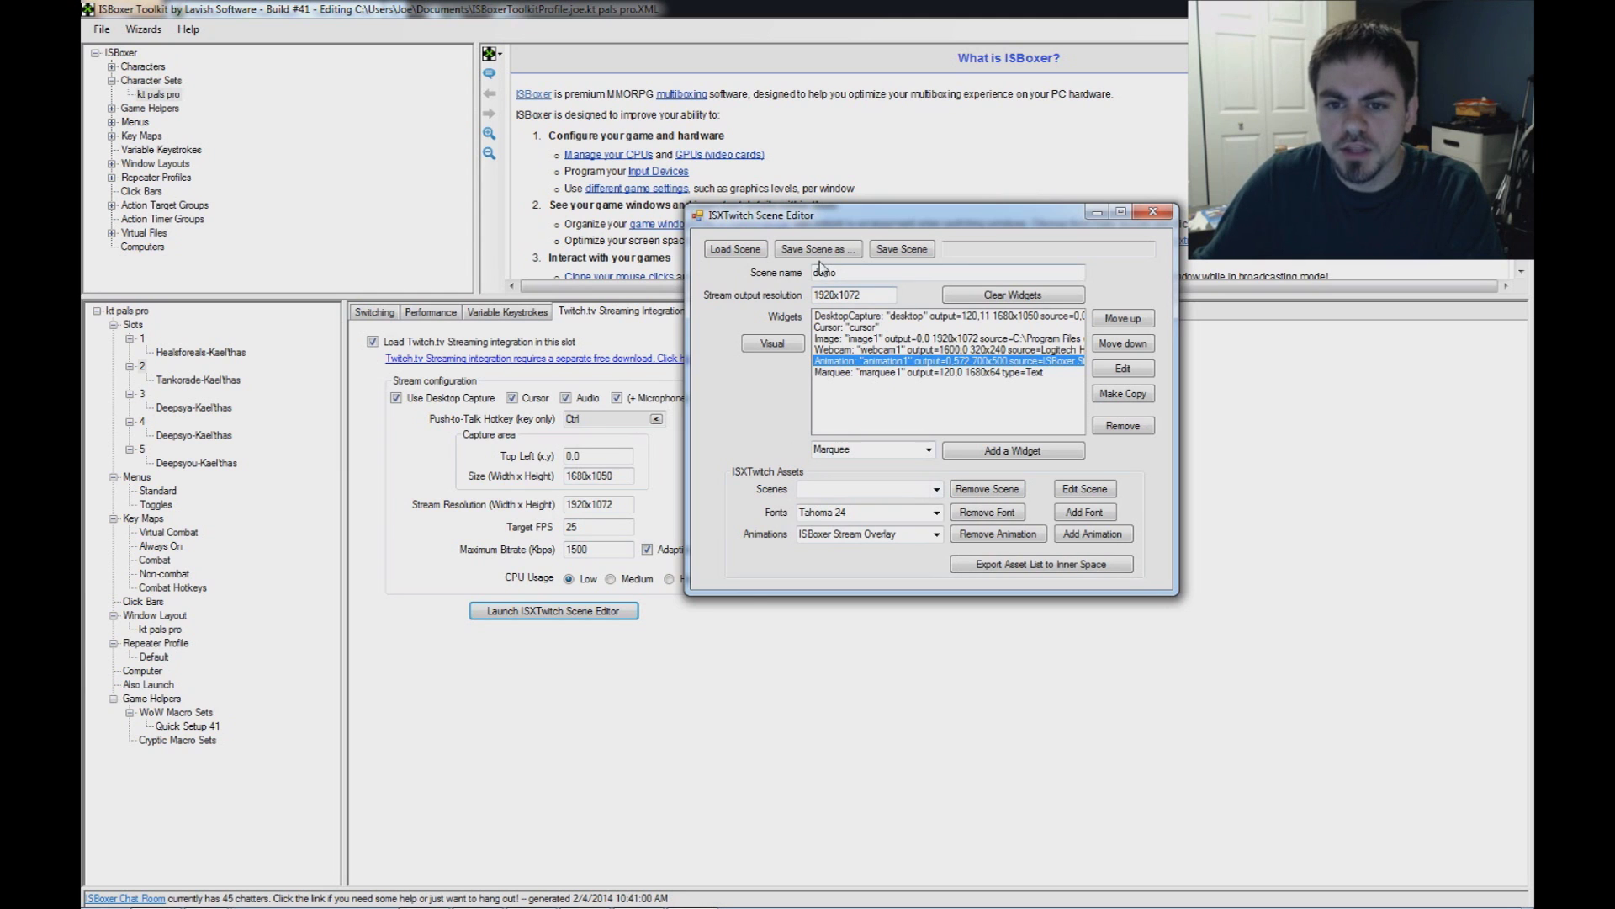
Save the scene over Demo.Scene.XML in the ISXTwitch Assets folder and review its layout in the scene visualization
left_click(816, 250)
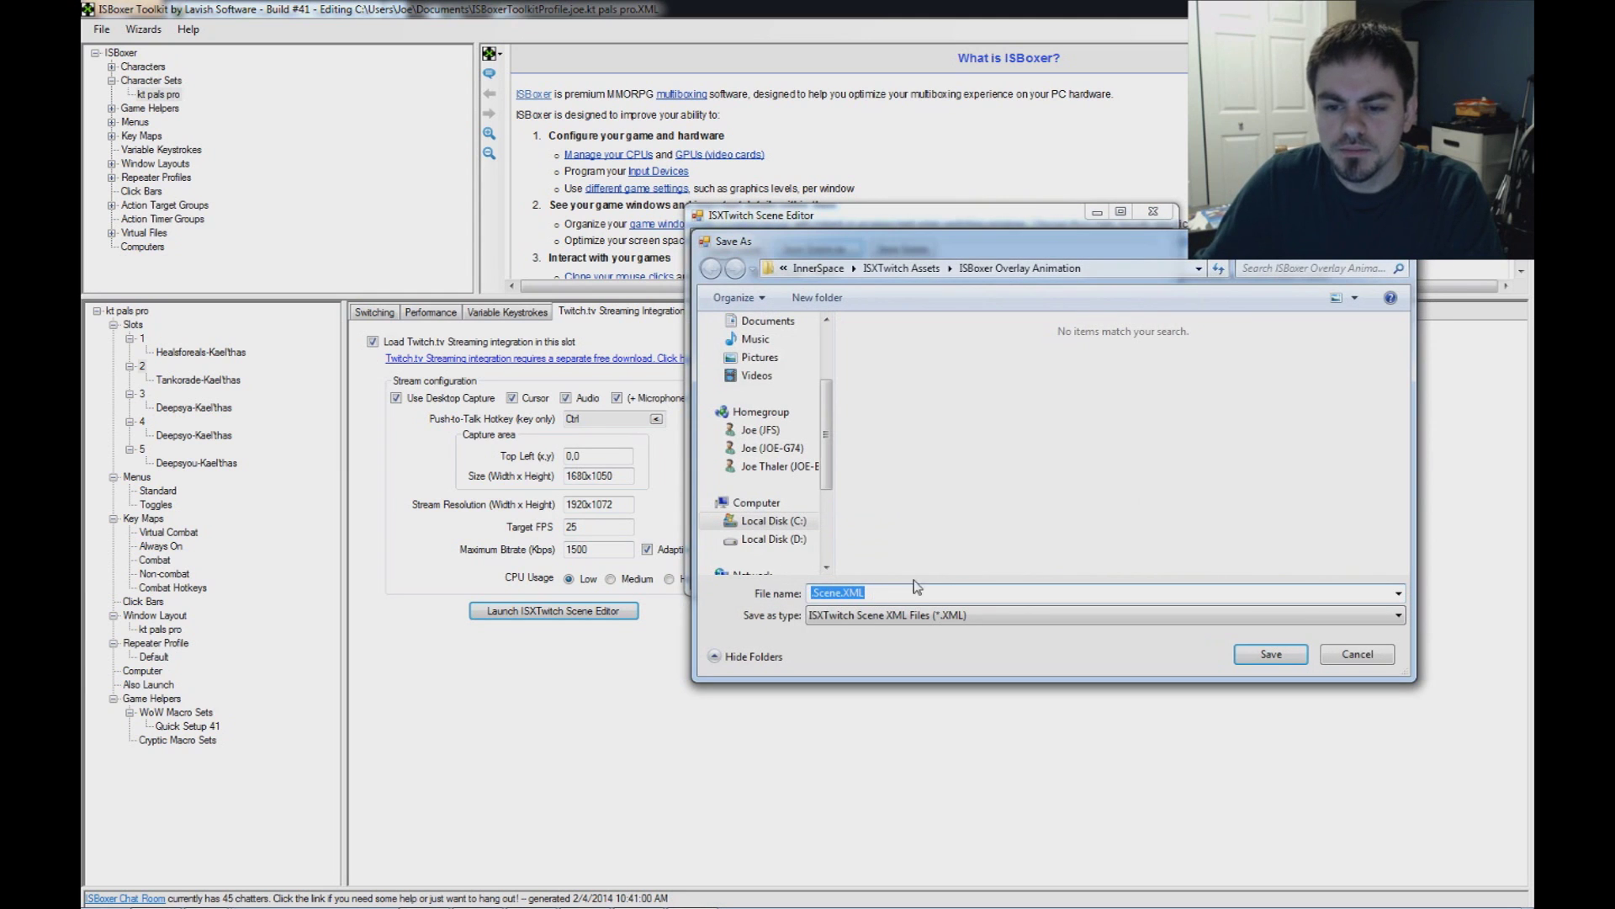
key("Home")
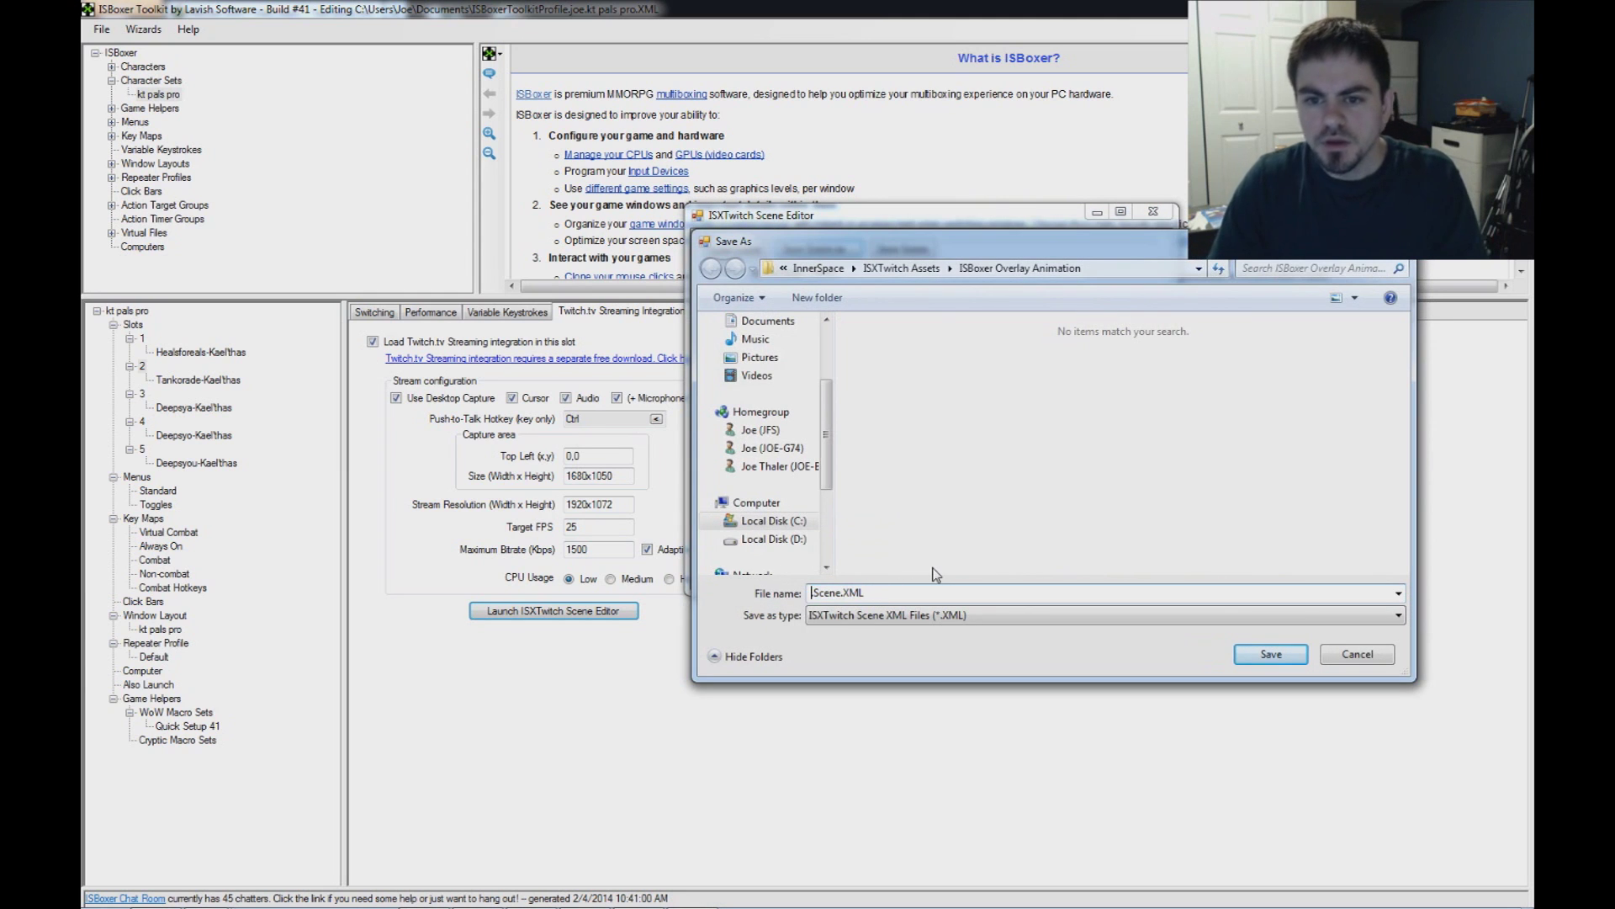
left_click(903, 275)
left_click(992, 387)
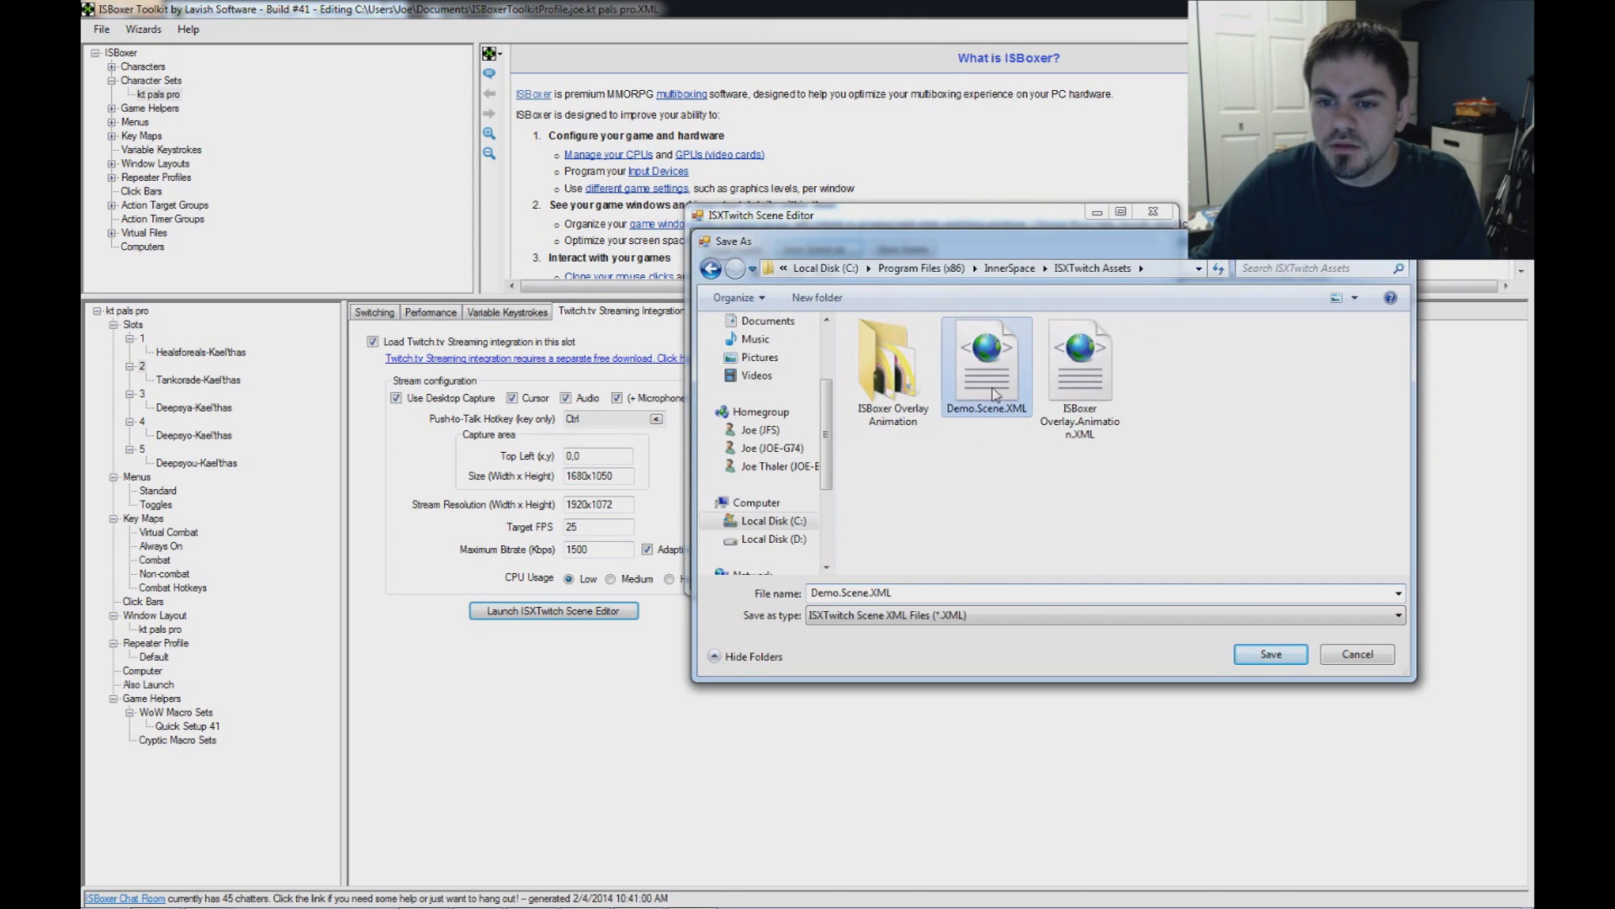
left_click(1271, 655)
left_click(875, 482)
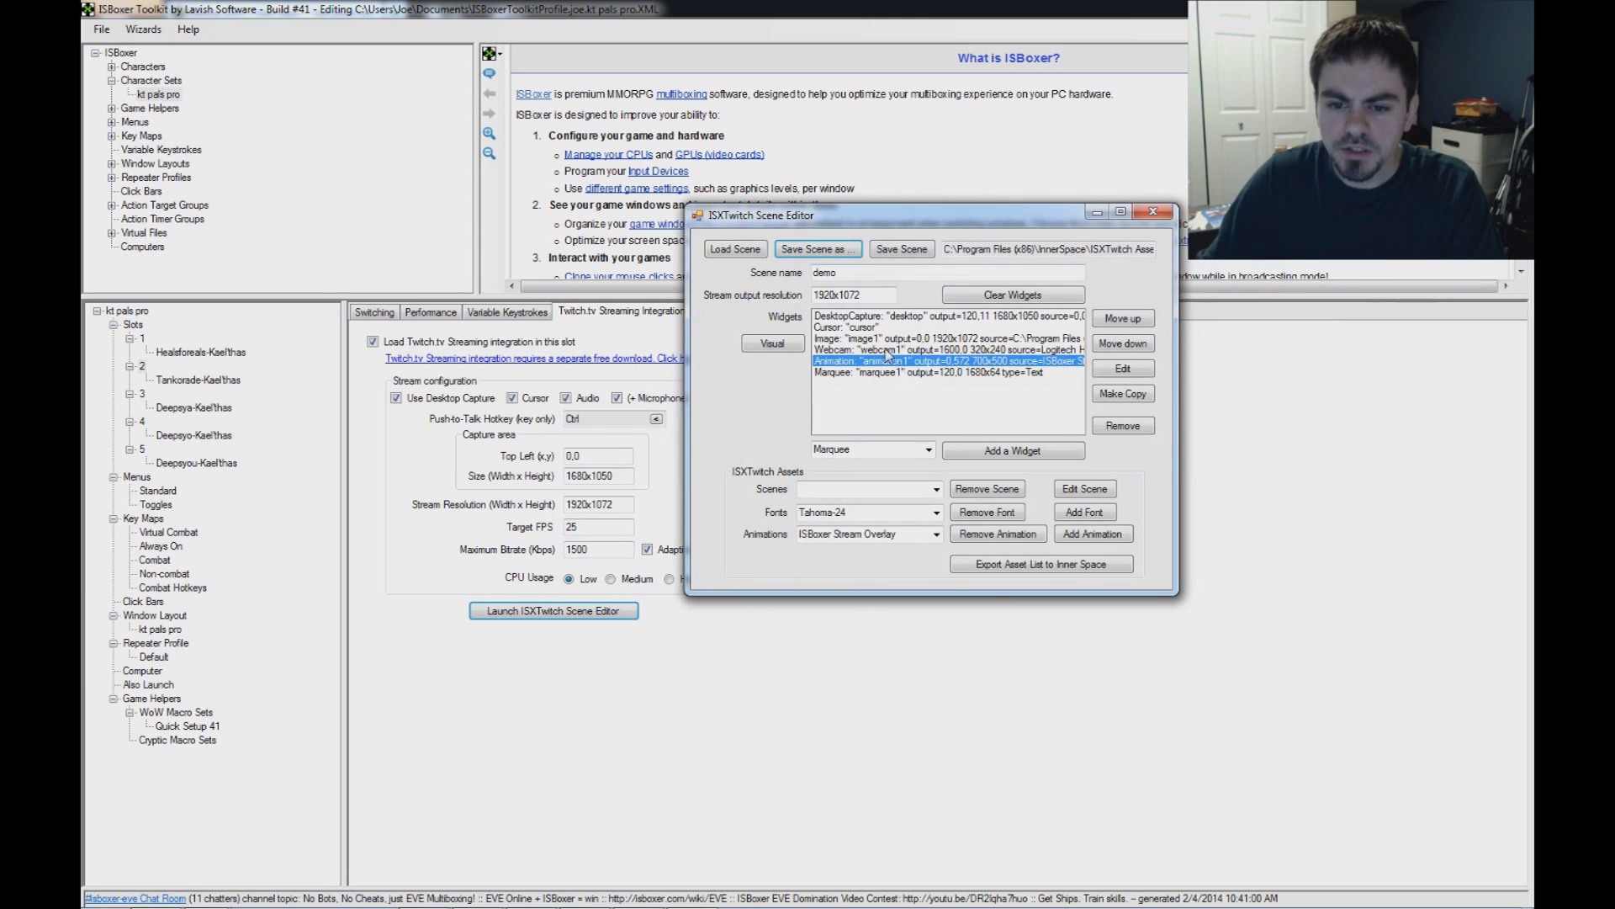
left_click(772, 343)
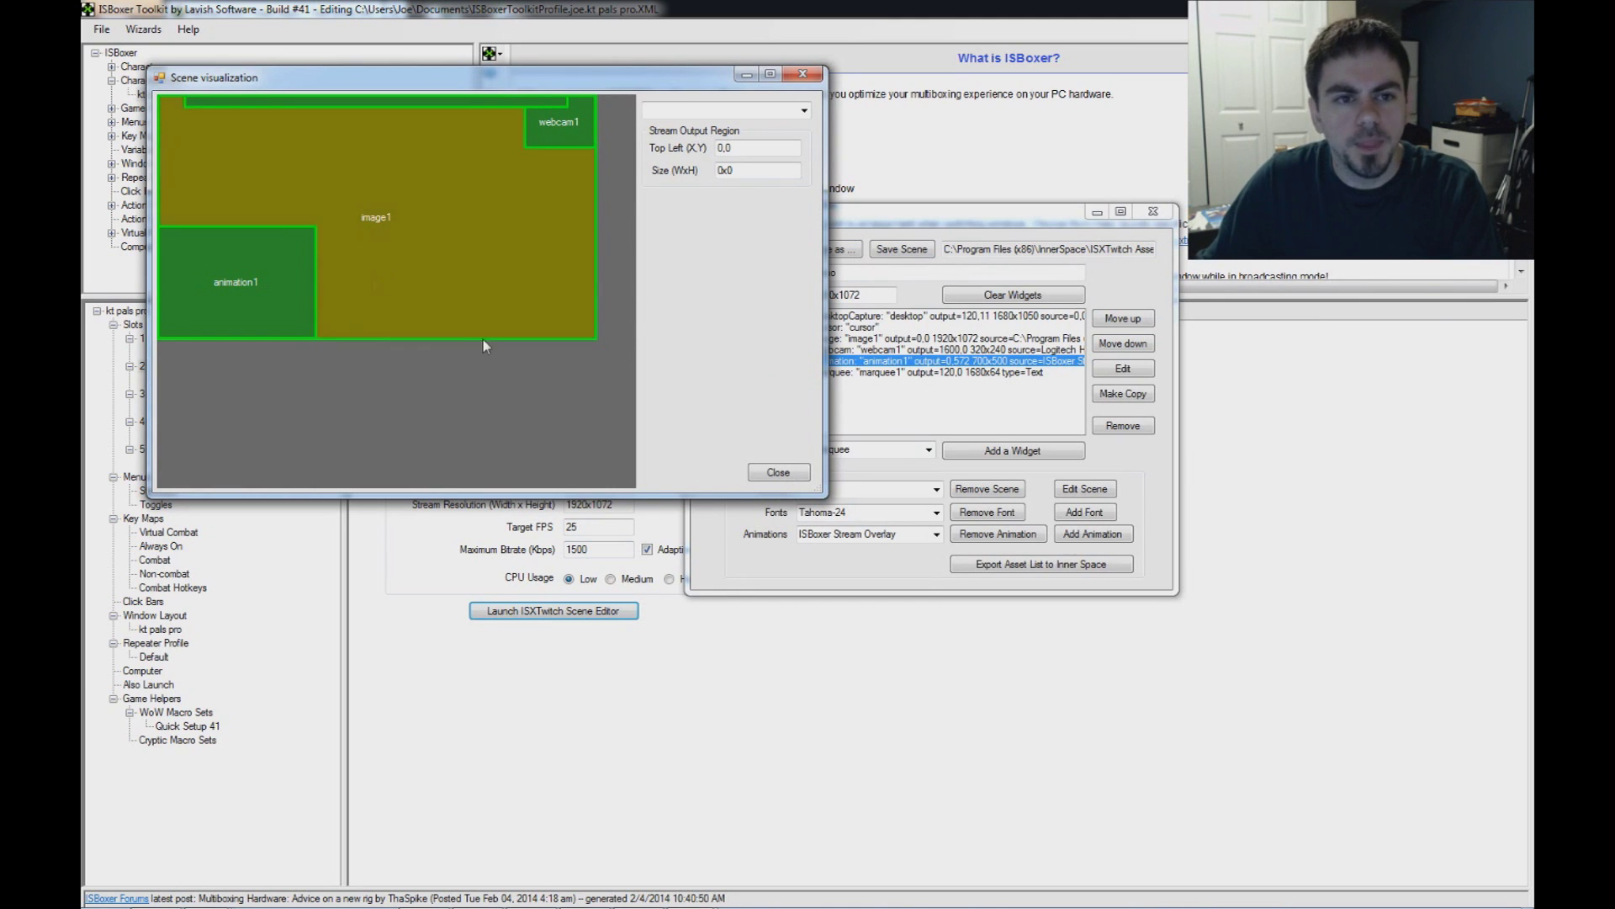
left_click(779, 472)
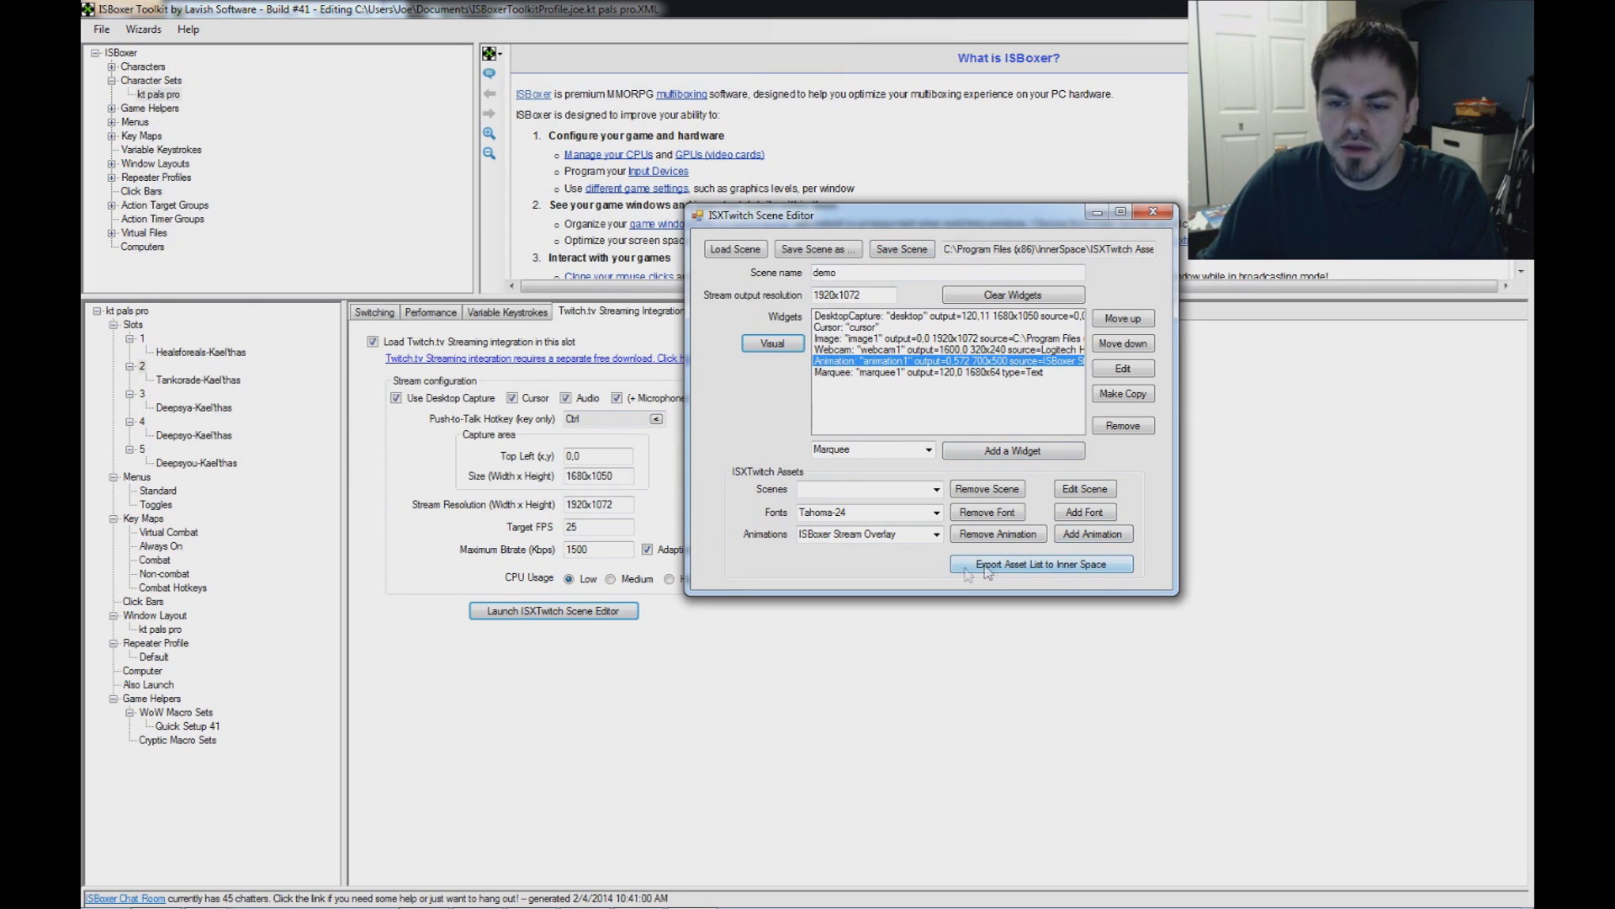
Export the ISXTwitch asset list to Inner Space and select demo among the scene assets
left_click(936, 513)
left_click(936, 513)
left_click(935, 534)
left_click(934, 534)
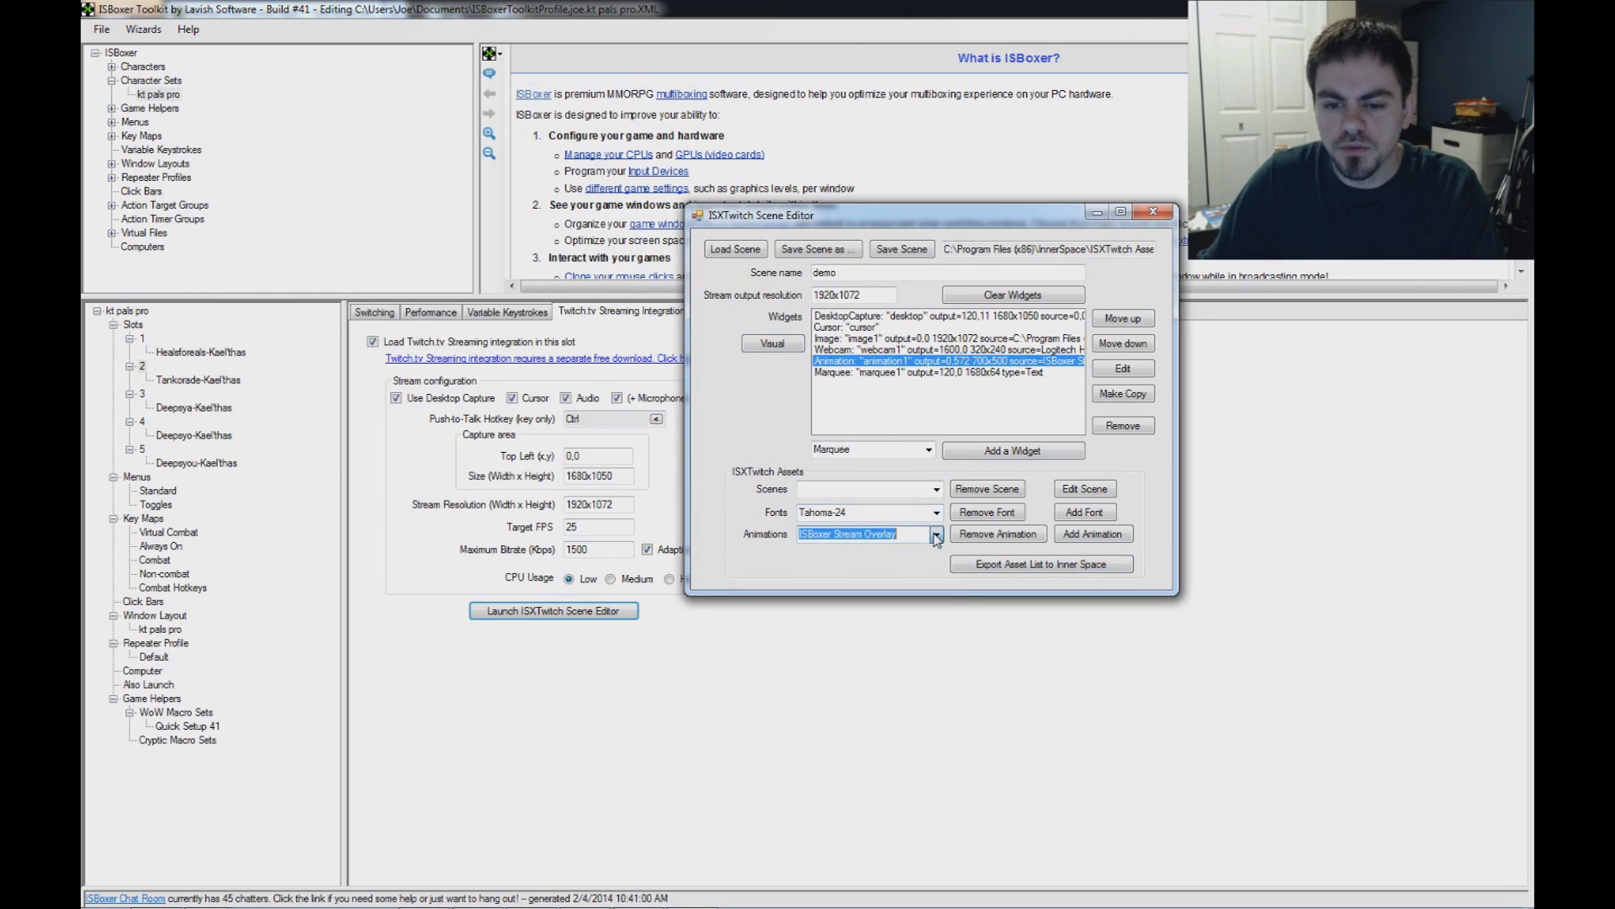
left_click(1072, 572)
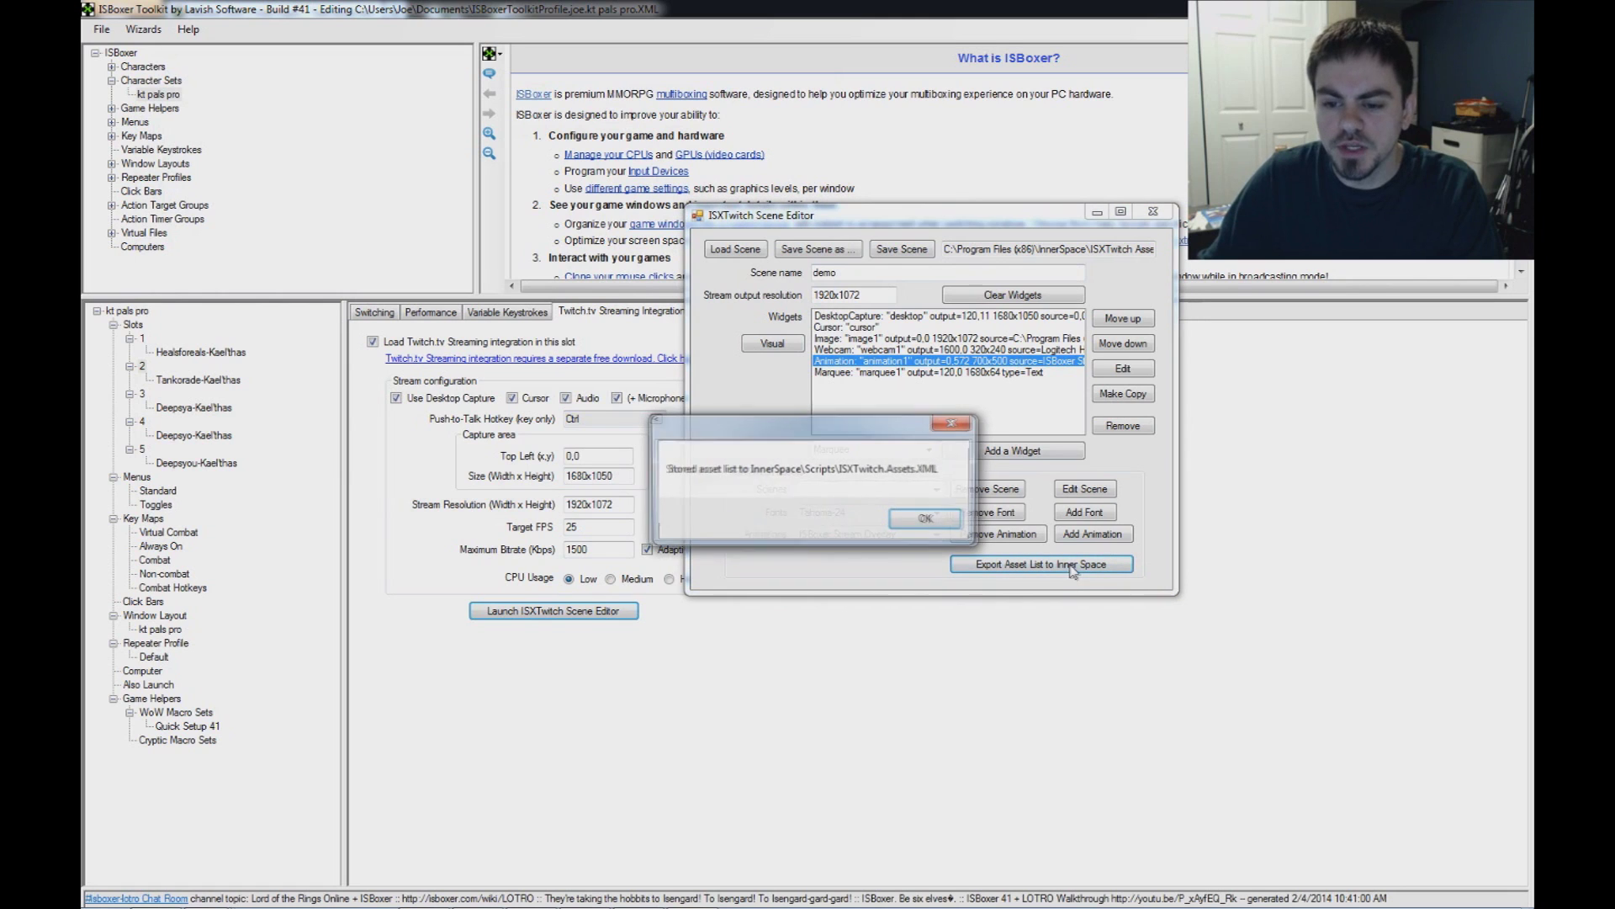
left_click(921, 516)
left_click(936, 489)
left_click(895, 500)
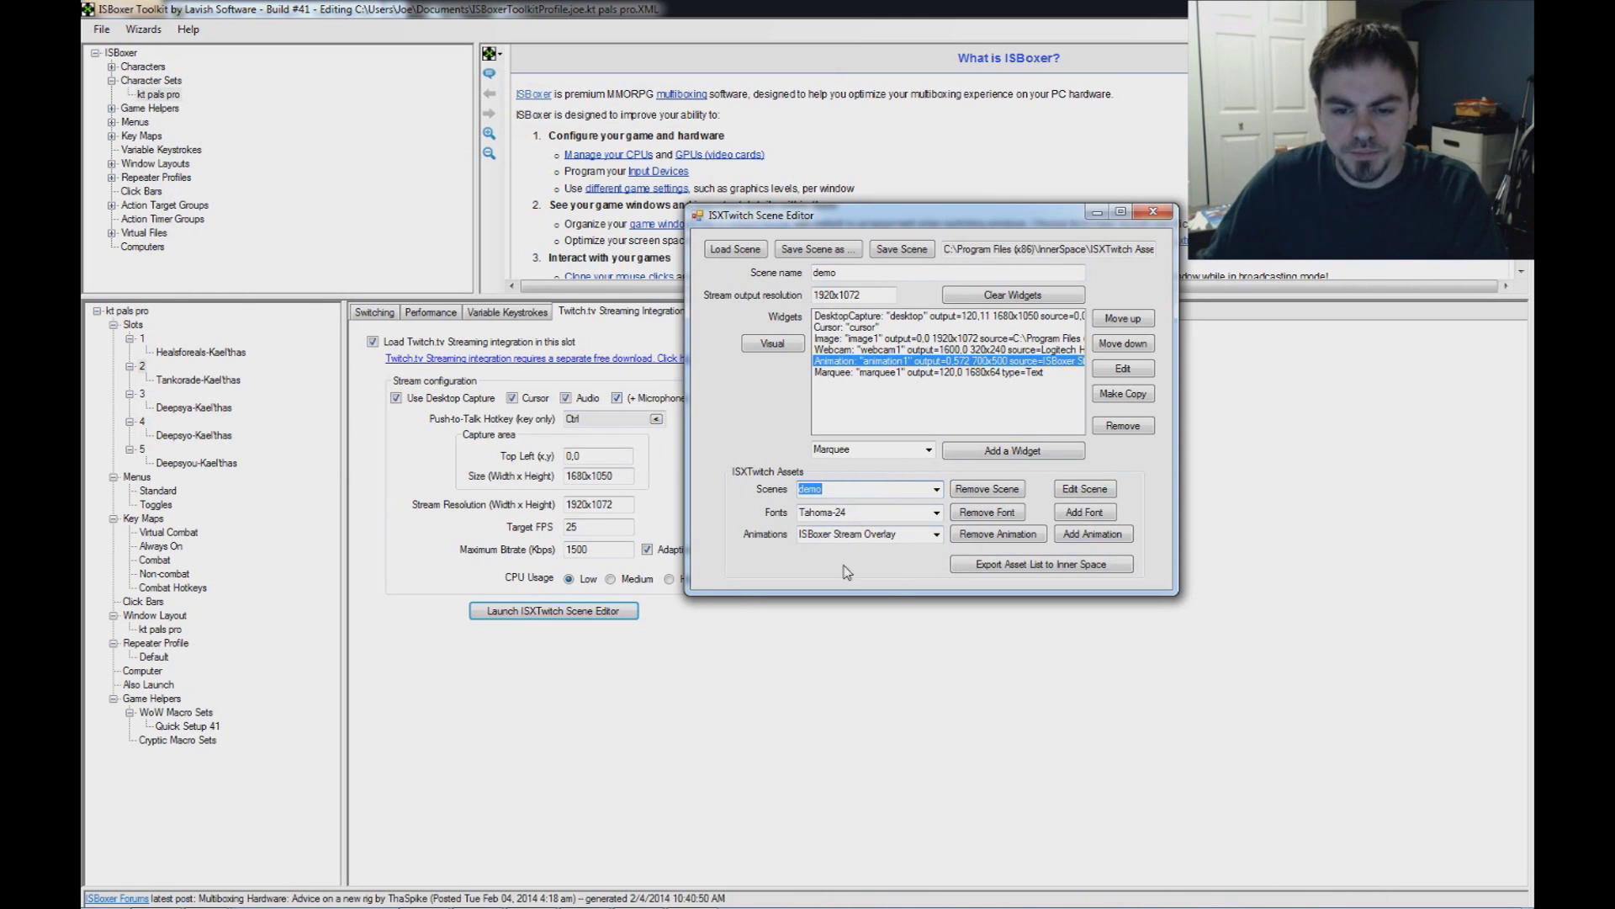
Return to the main toolkit window and open step 1 of the Scene Toggle mapped key in the Non-combat key map
left_click(834, 716)
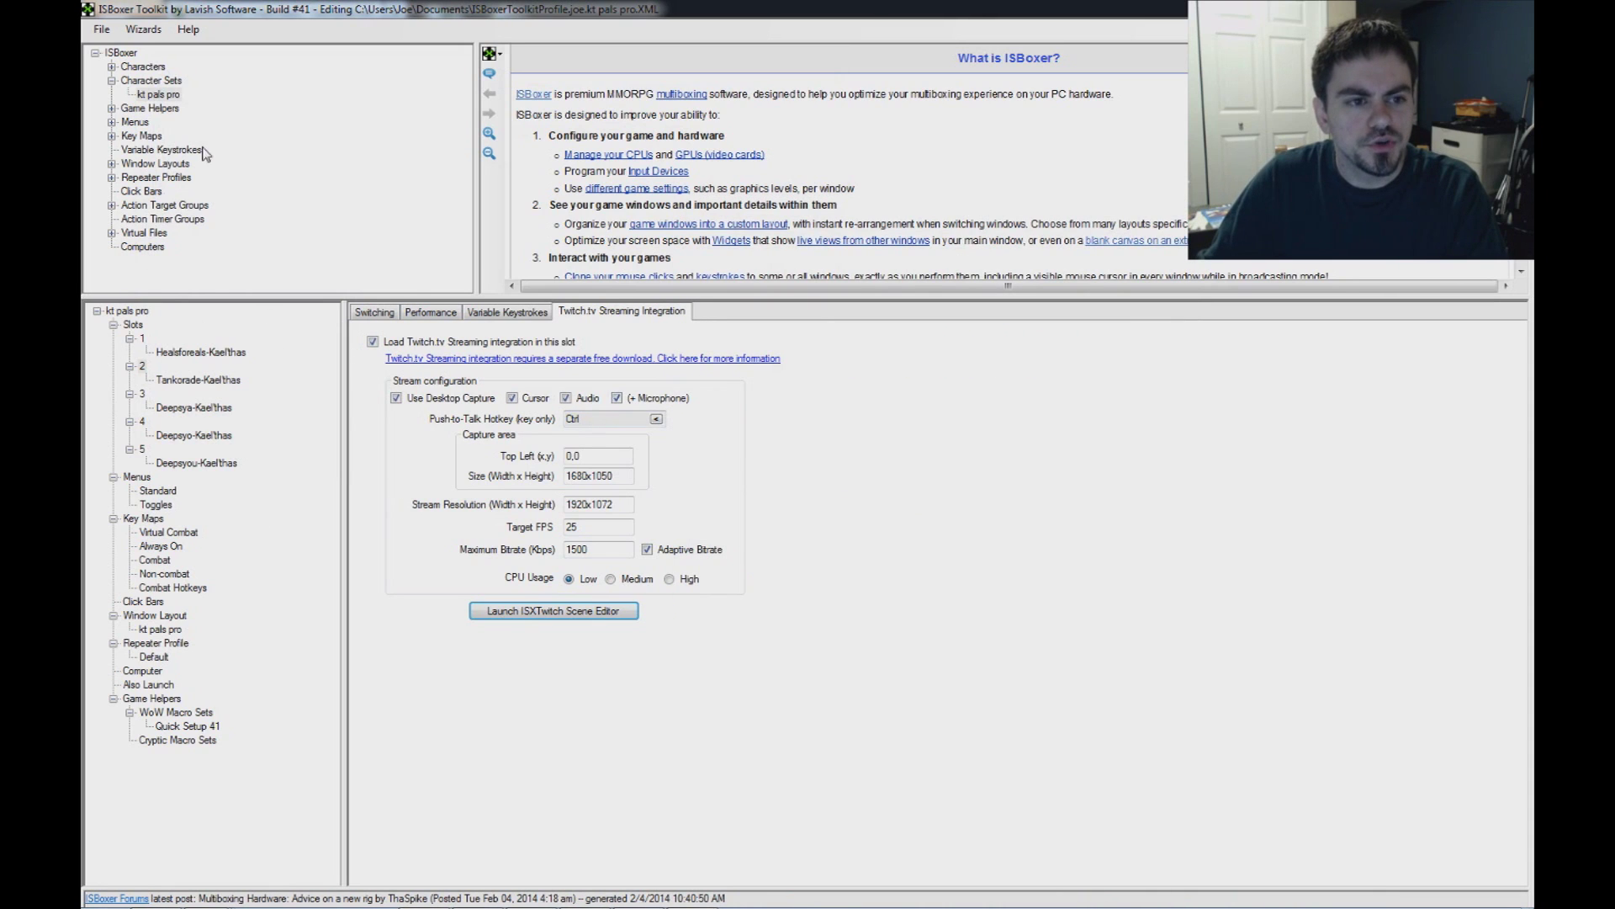
double_click(141, 135)
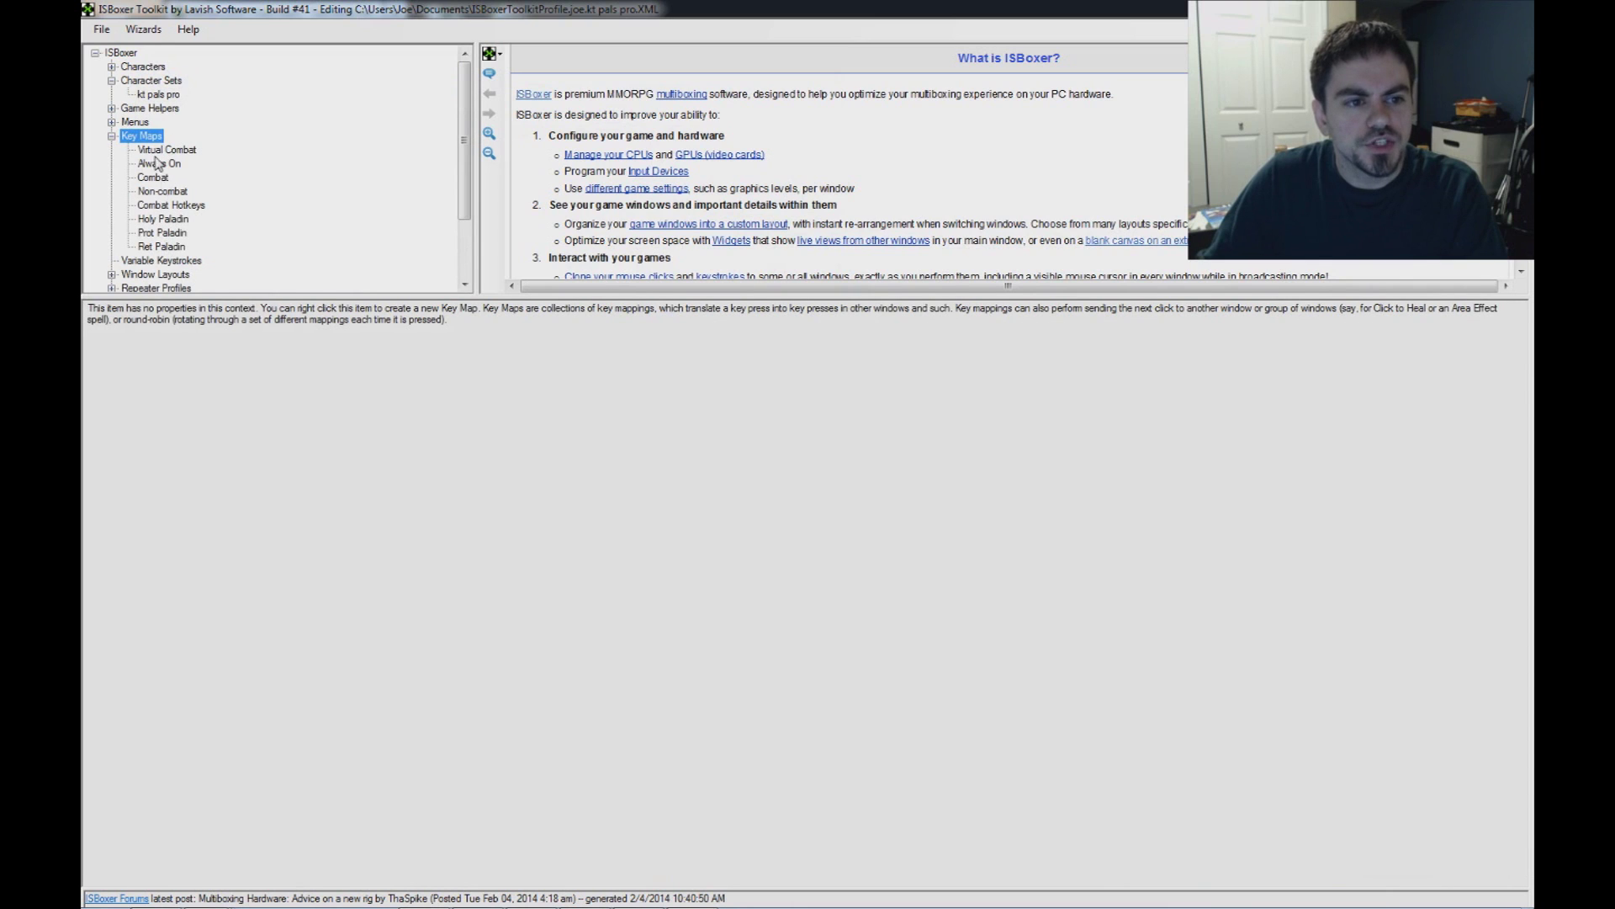
left_click(168, 179)
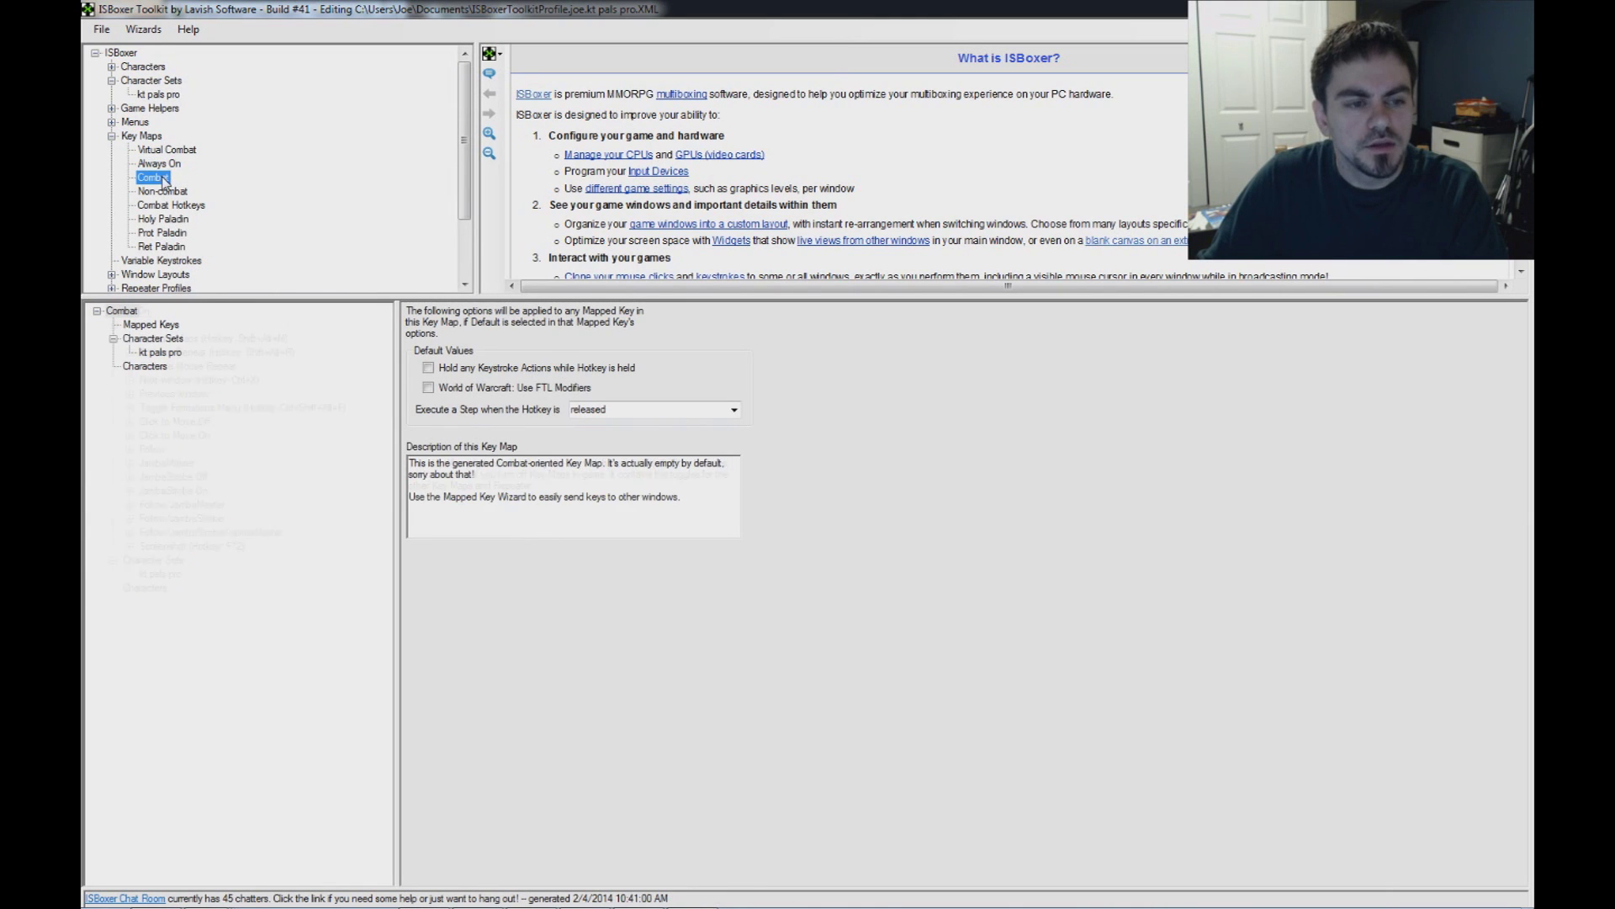
key("Down")
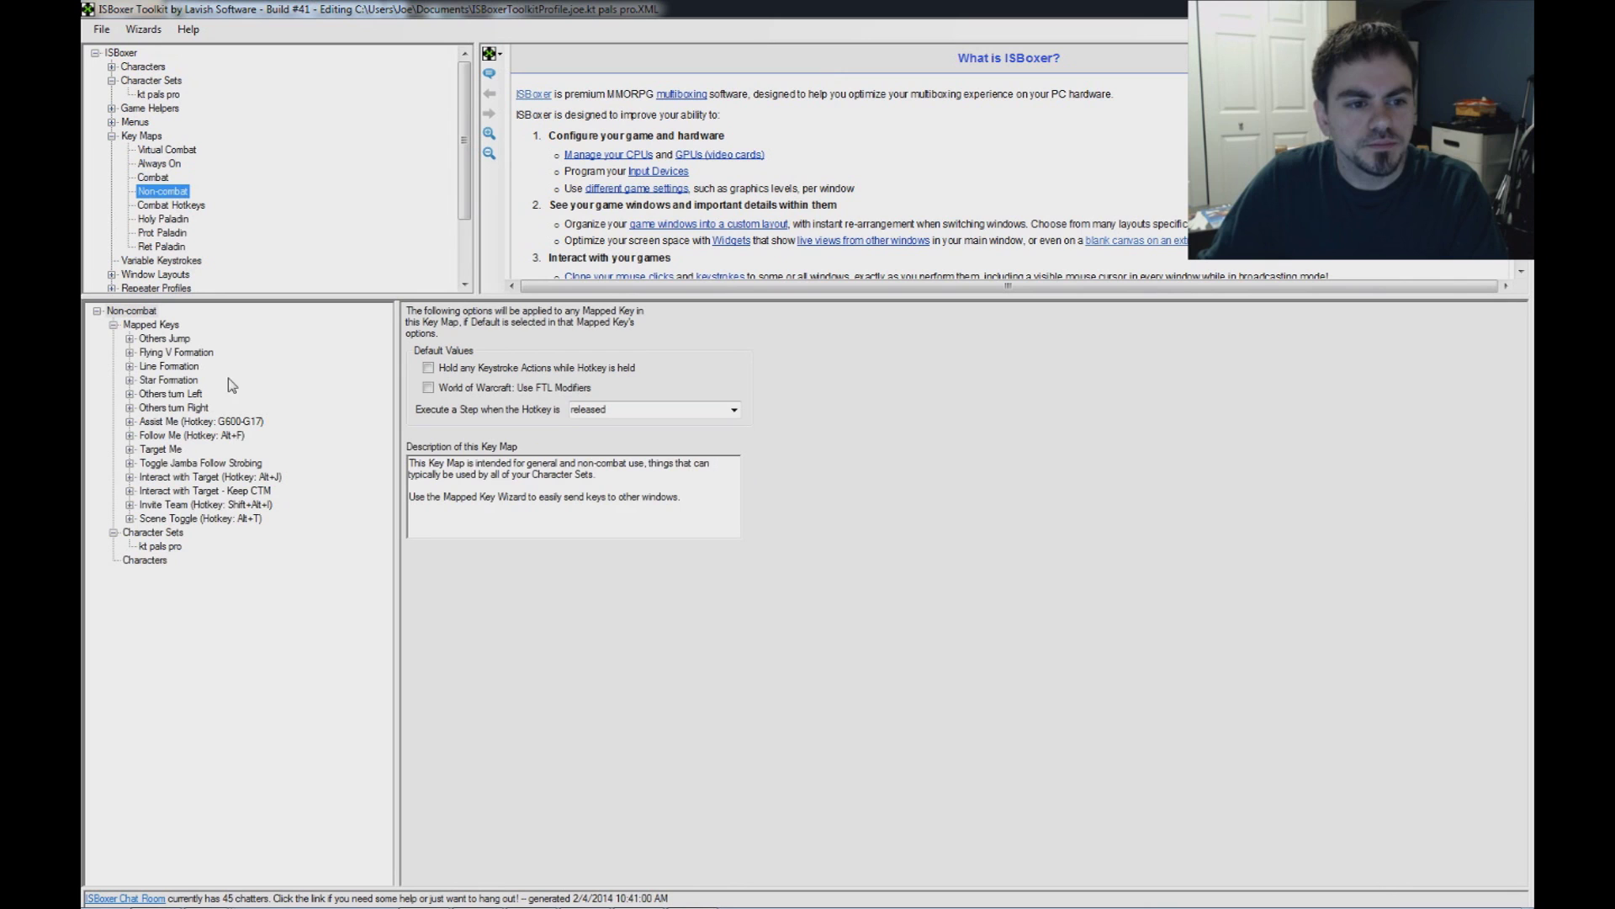
double_click(194, 519)
left_click(217, 560)
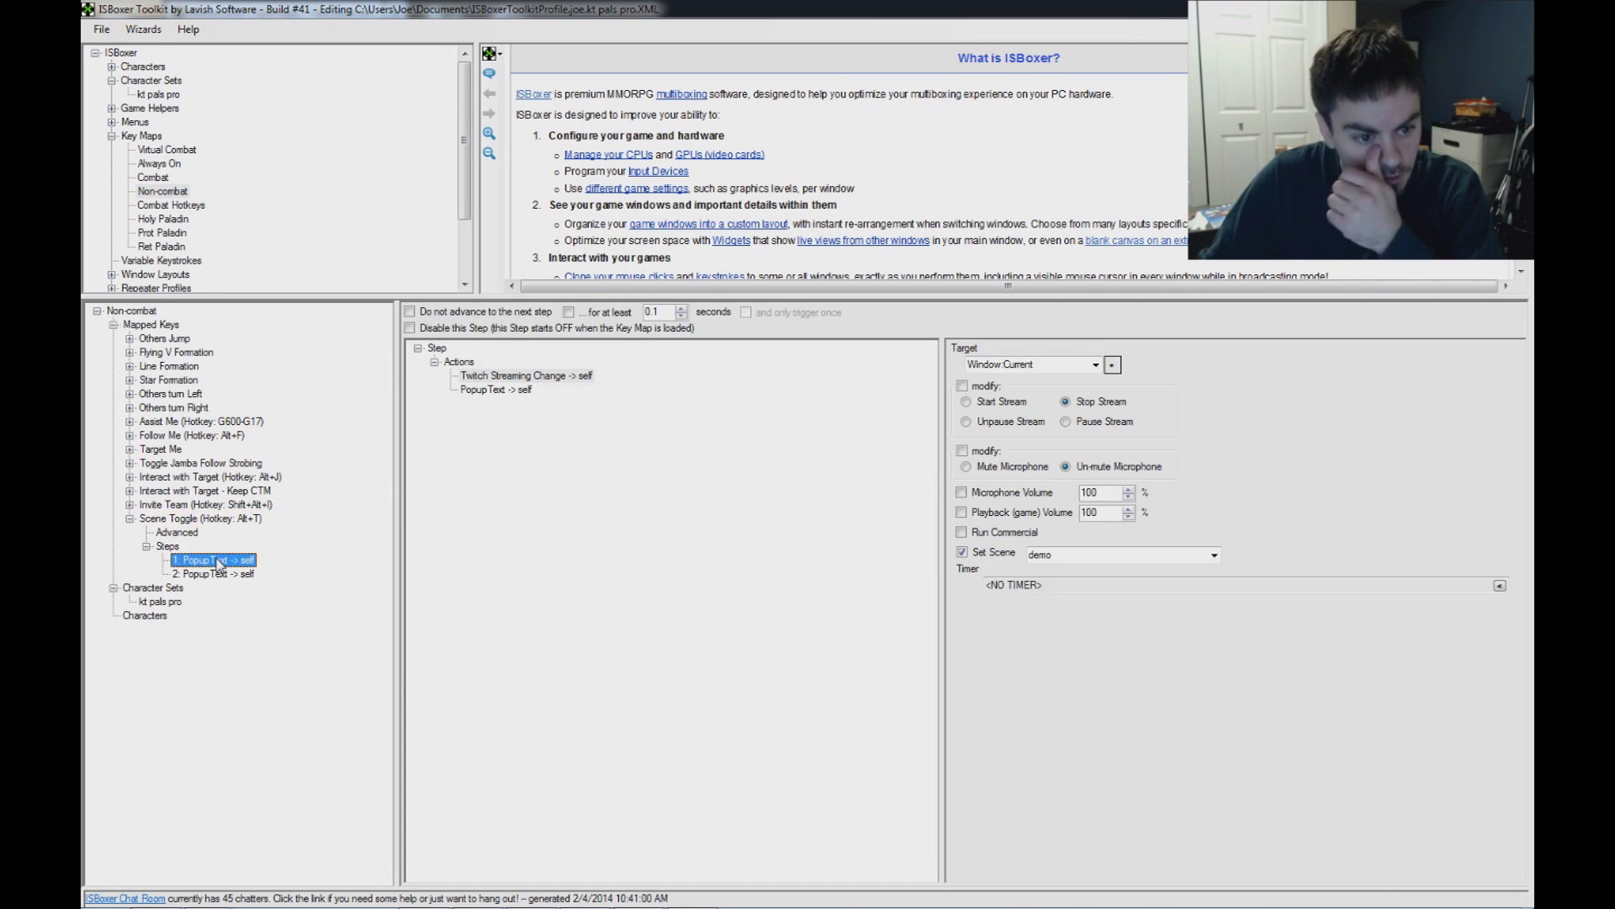
Add a new Twitch action to the step, target Character Slot 2 and have it set the default scene
right_click(469, 361)
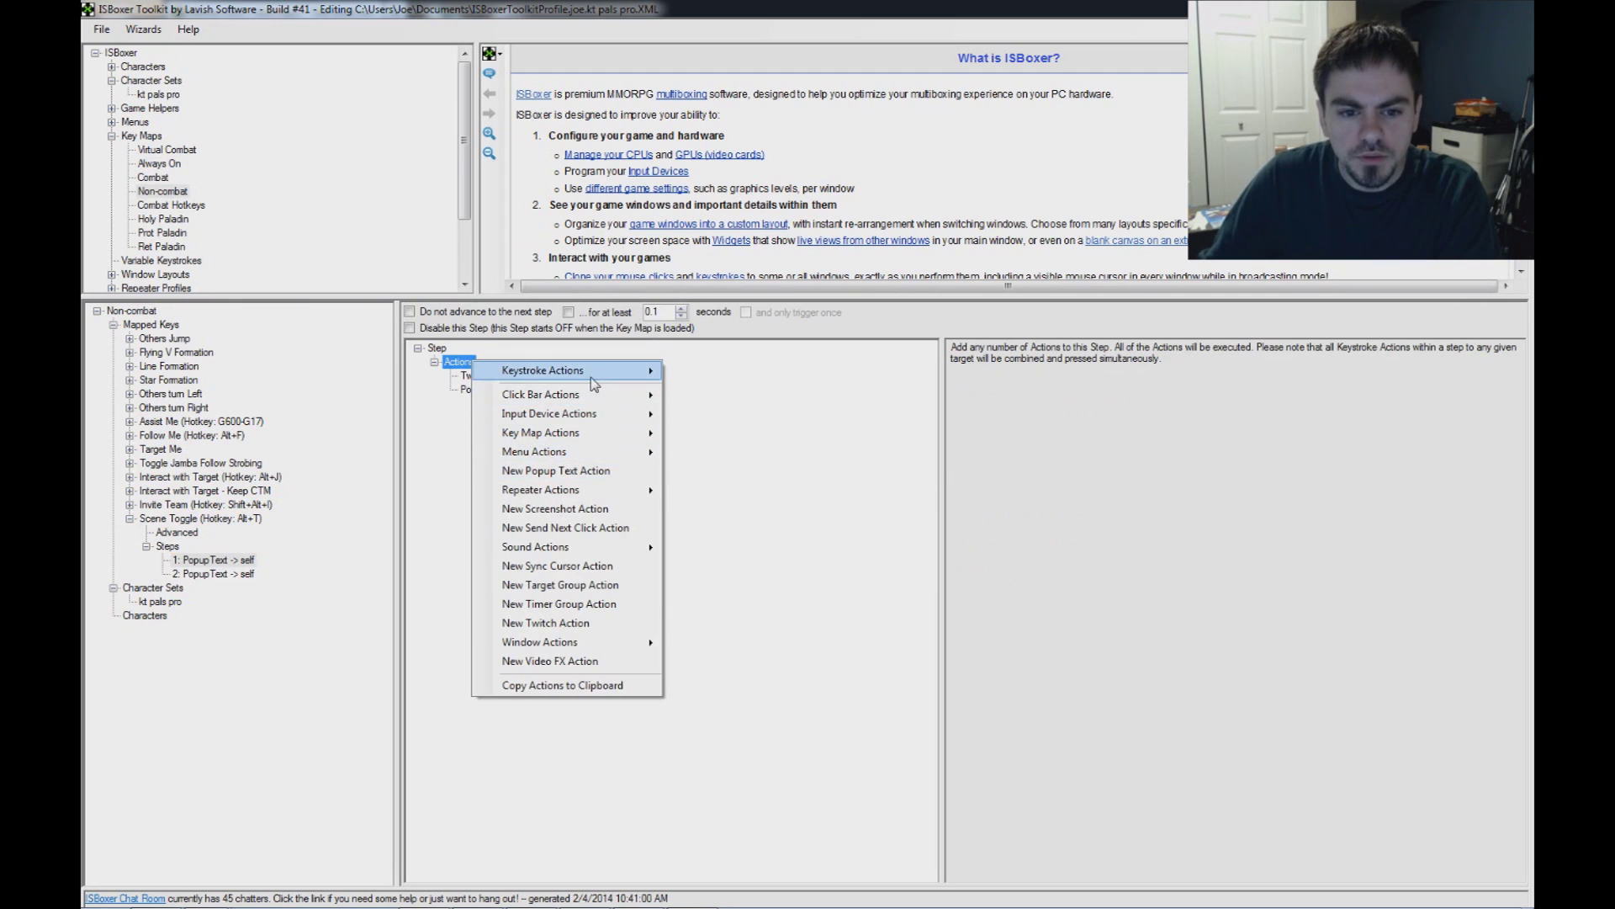
left_click(565, 622)
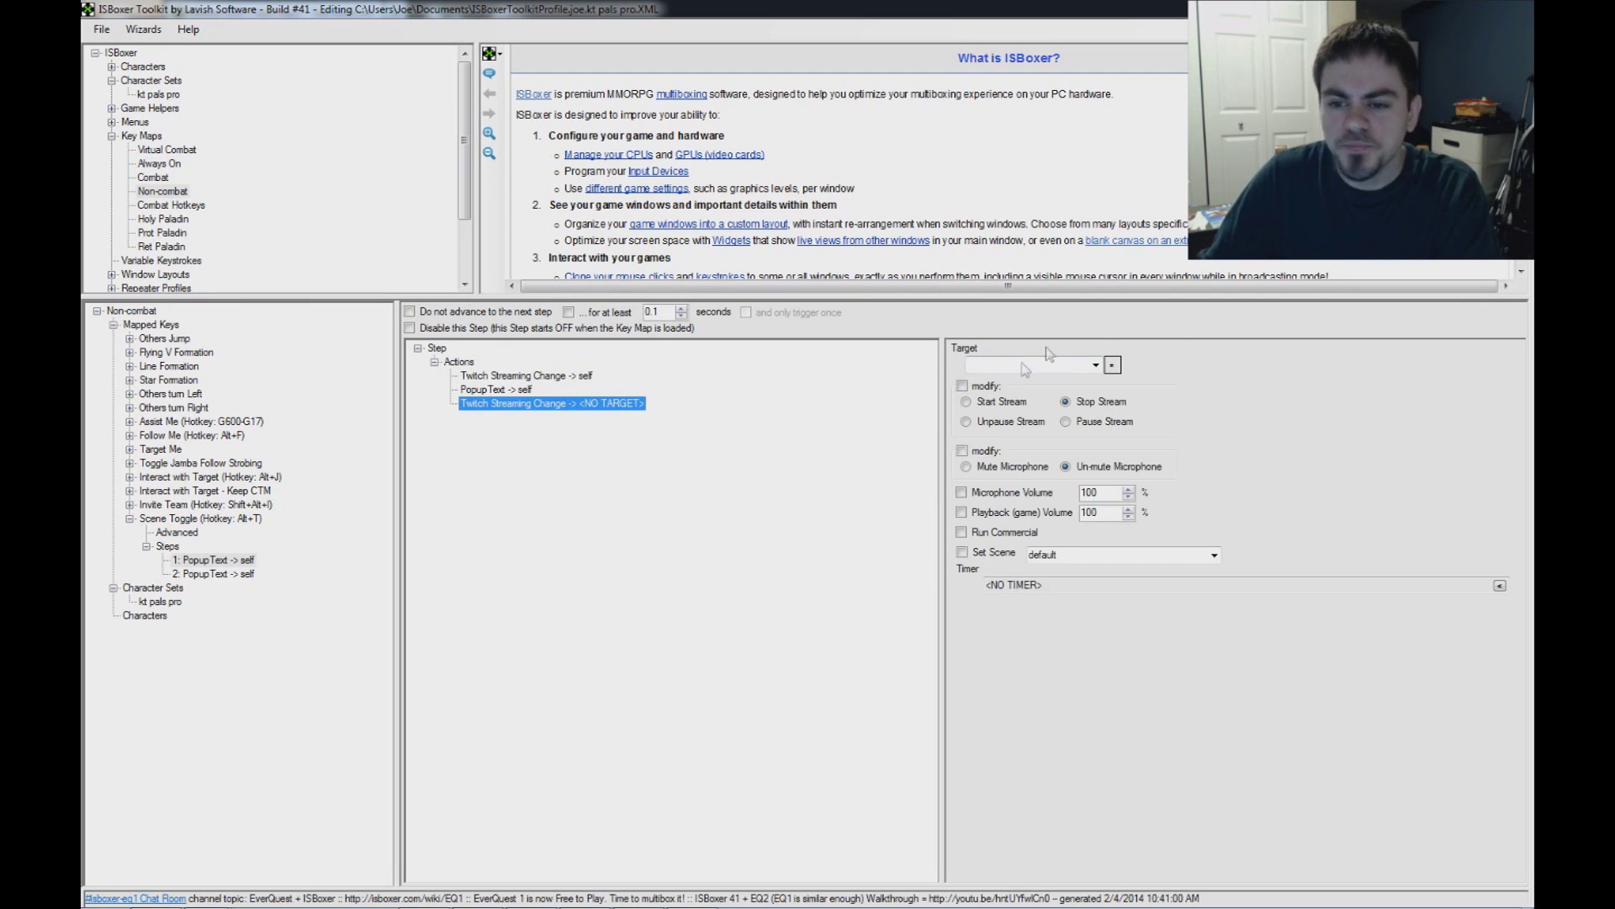
left_click(1096, 365)
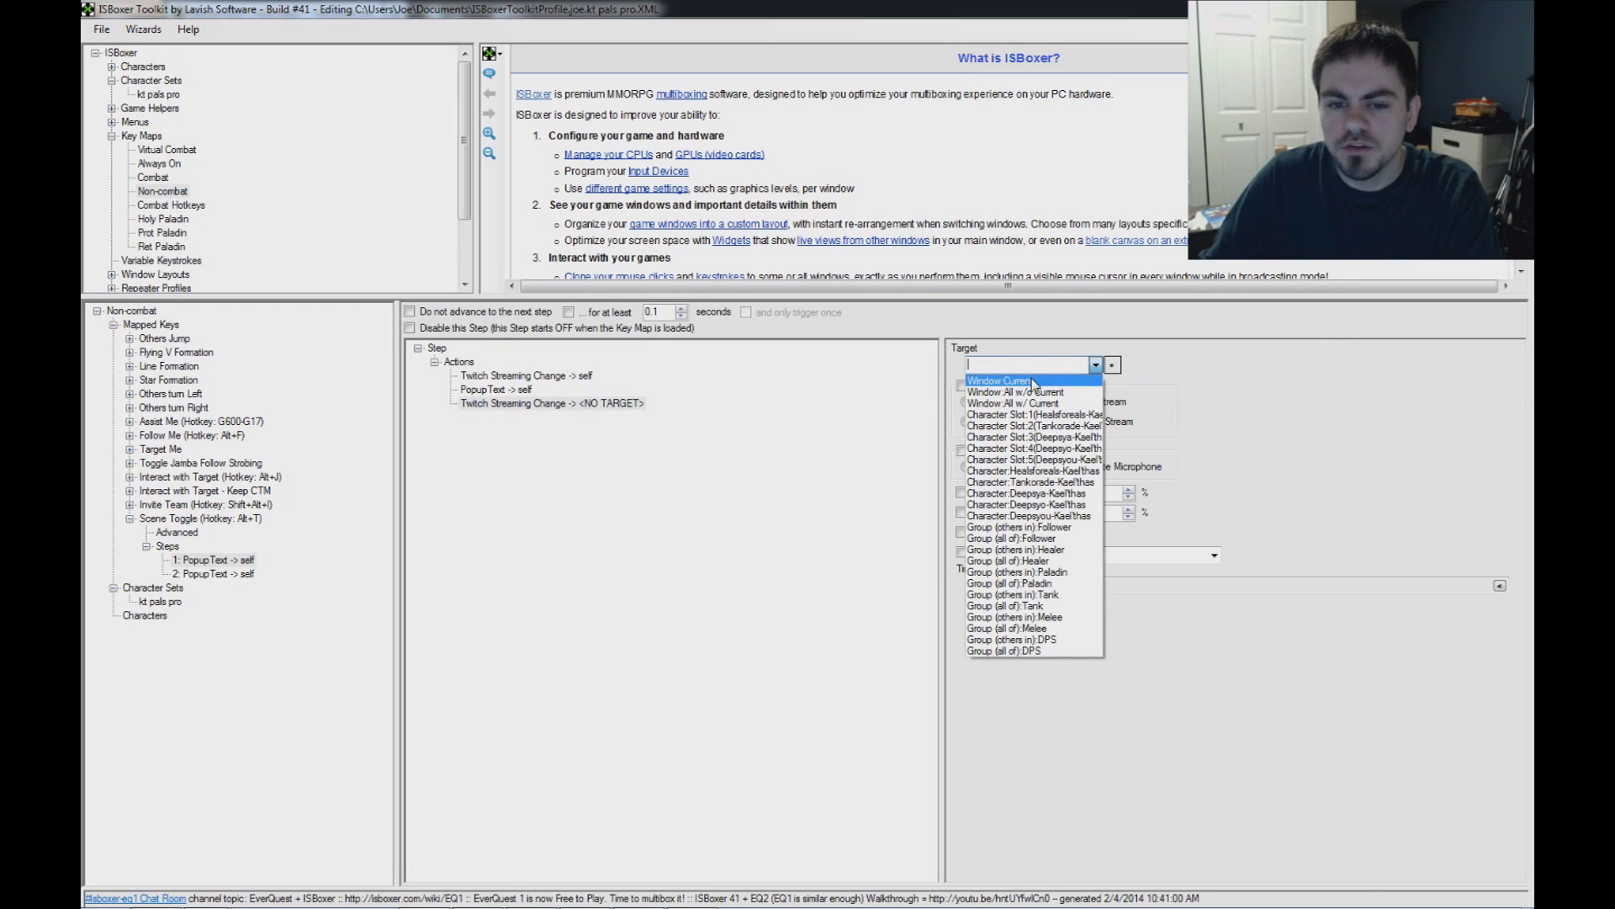
left_click(1057, 425)
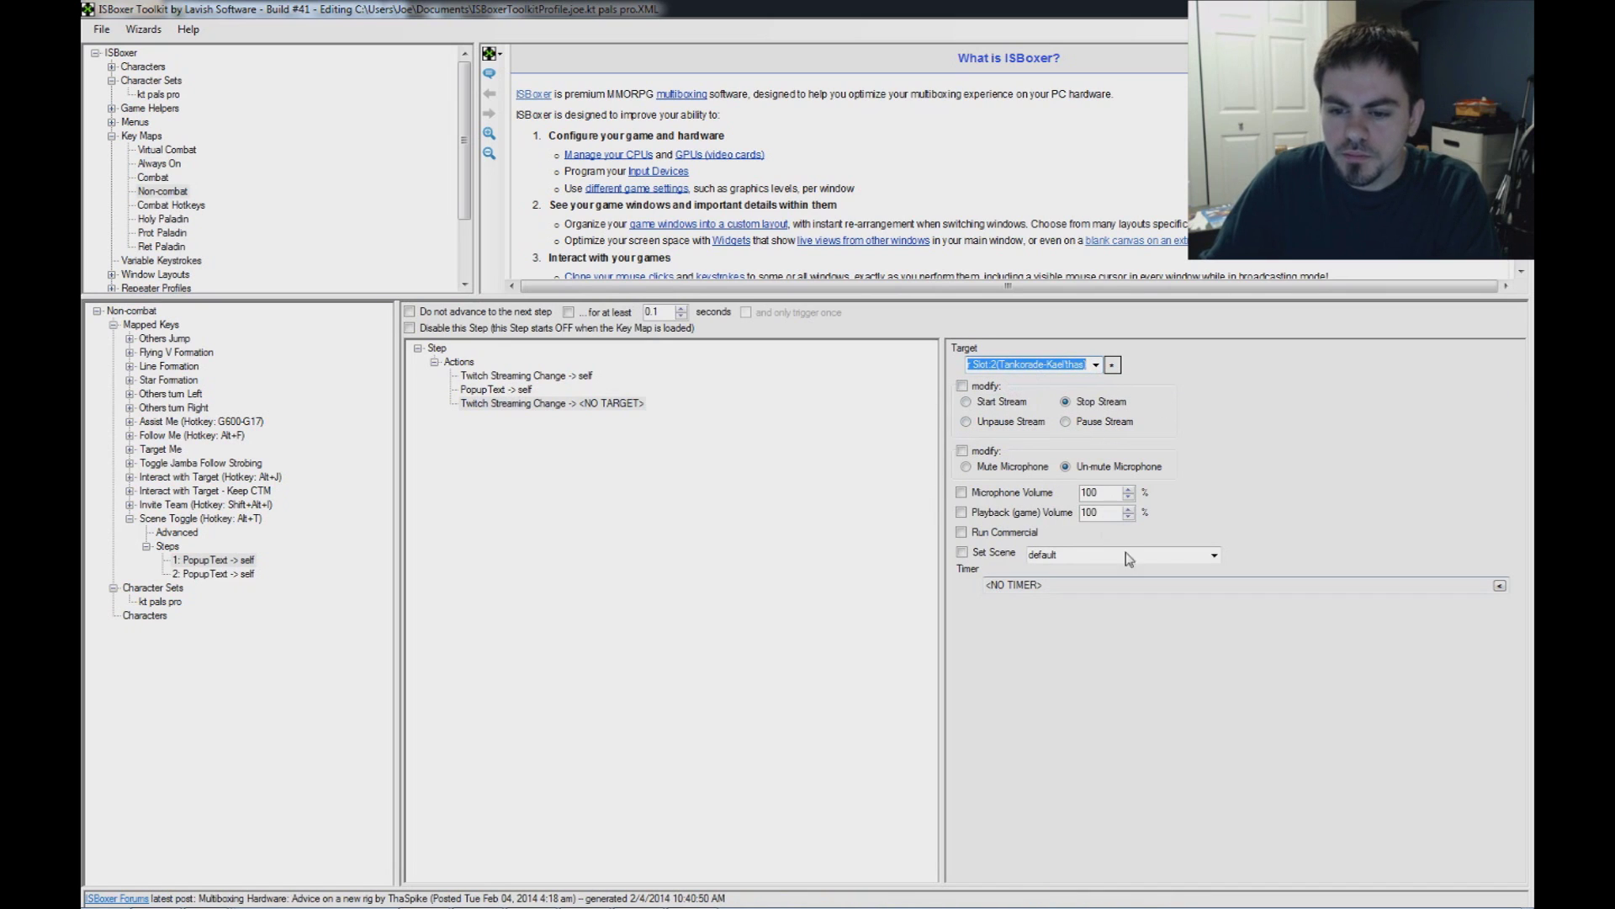
left_click(962, 552)
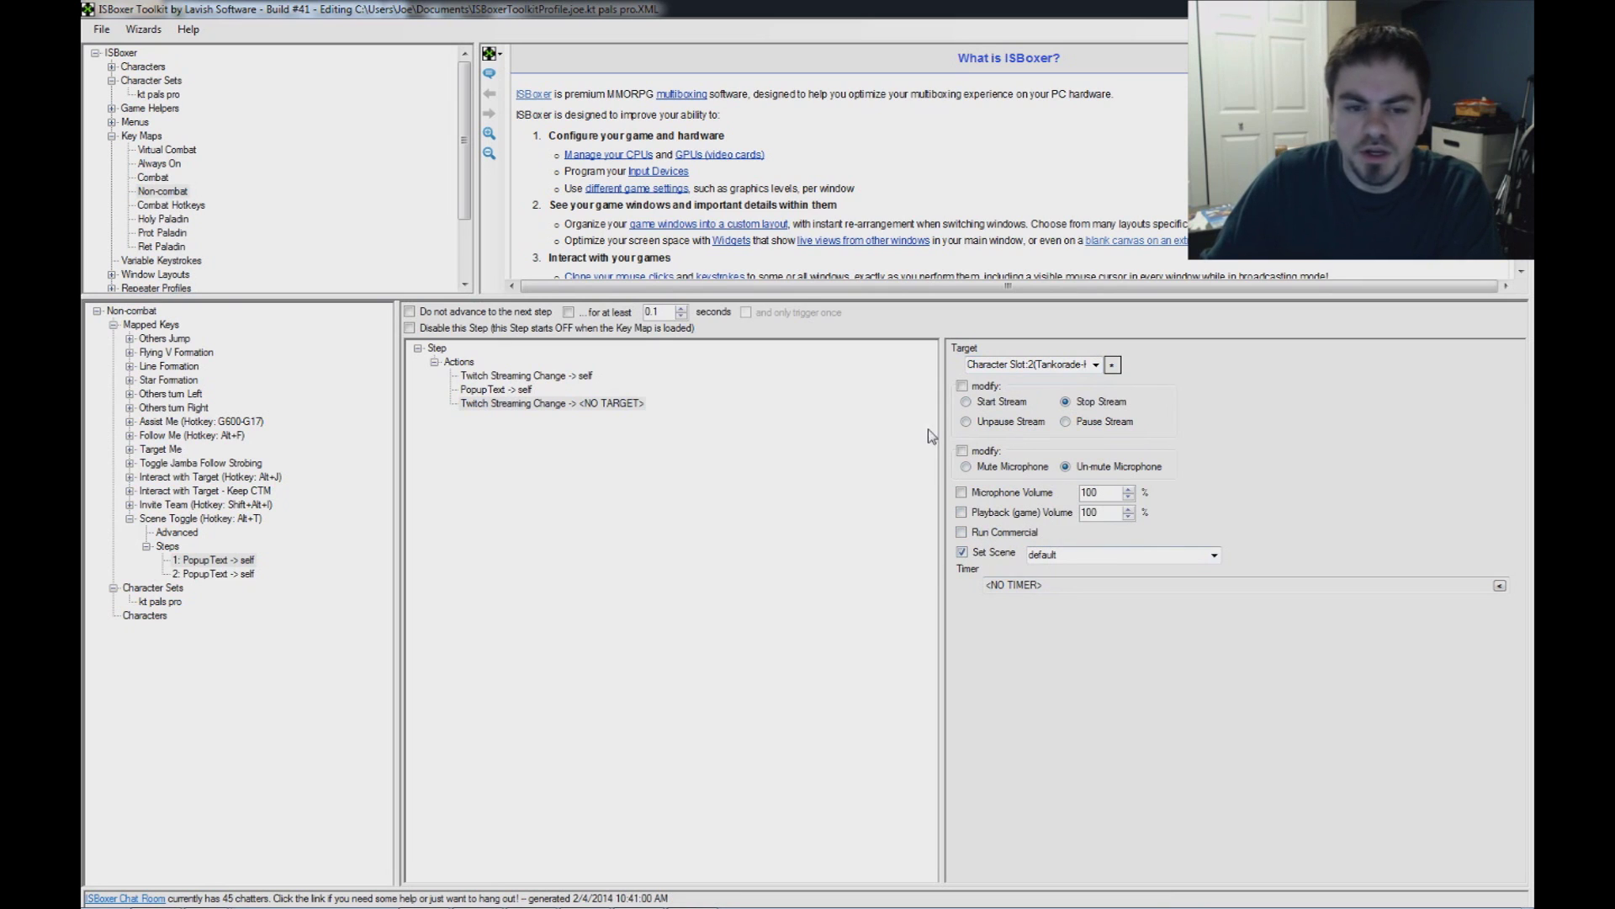
left_click(1090, 555)
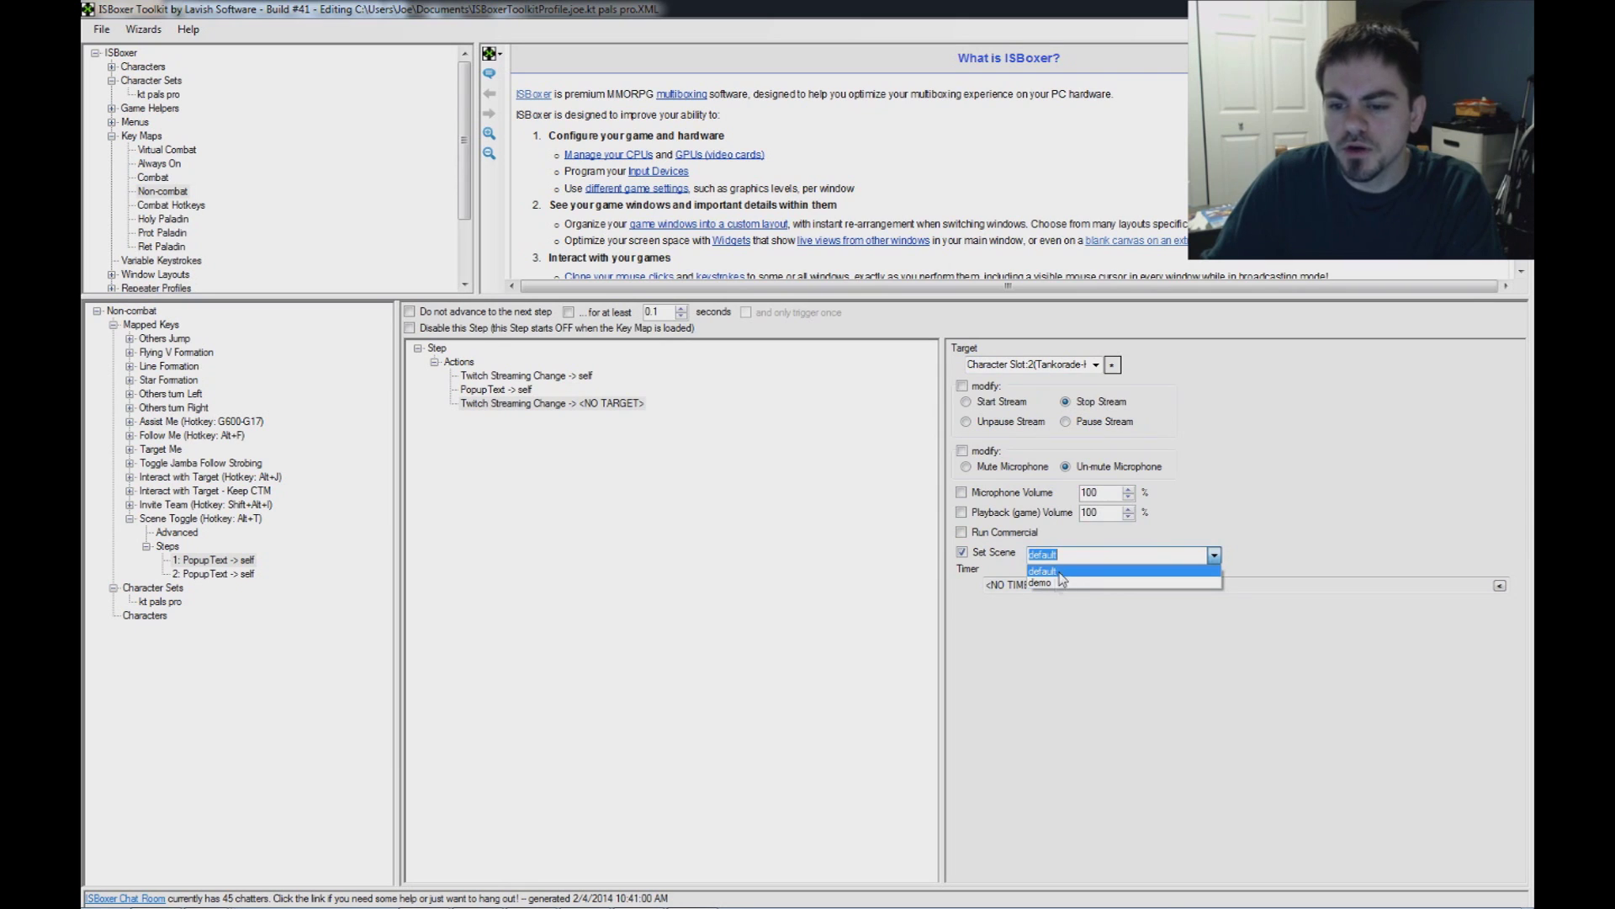
left_click(562, 445)
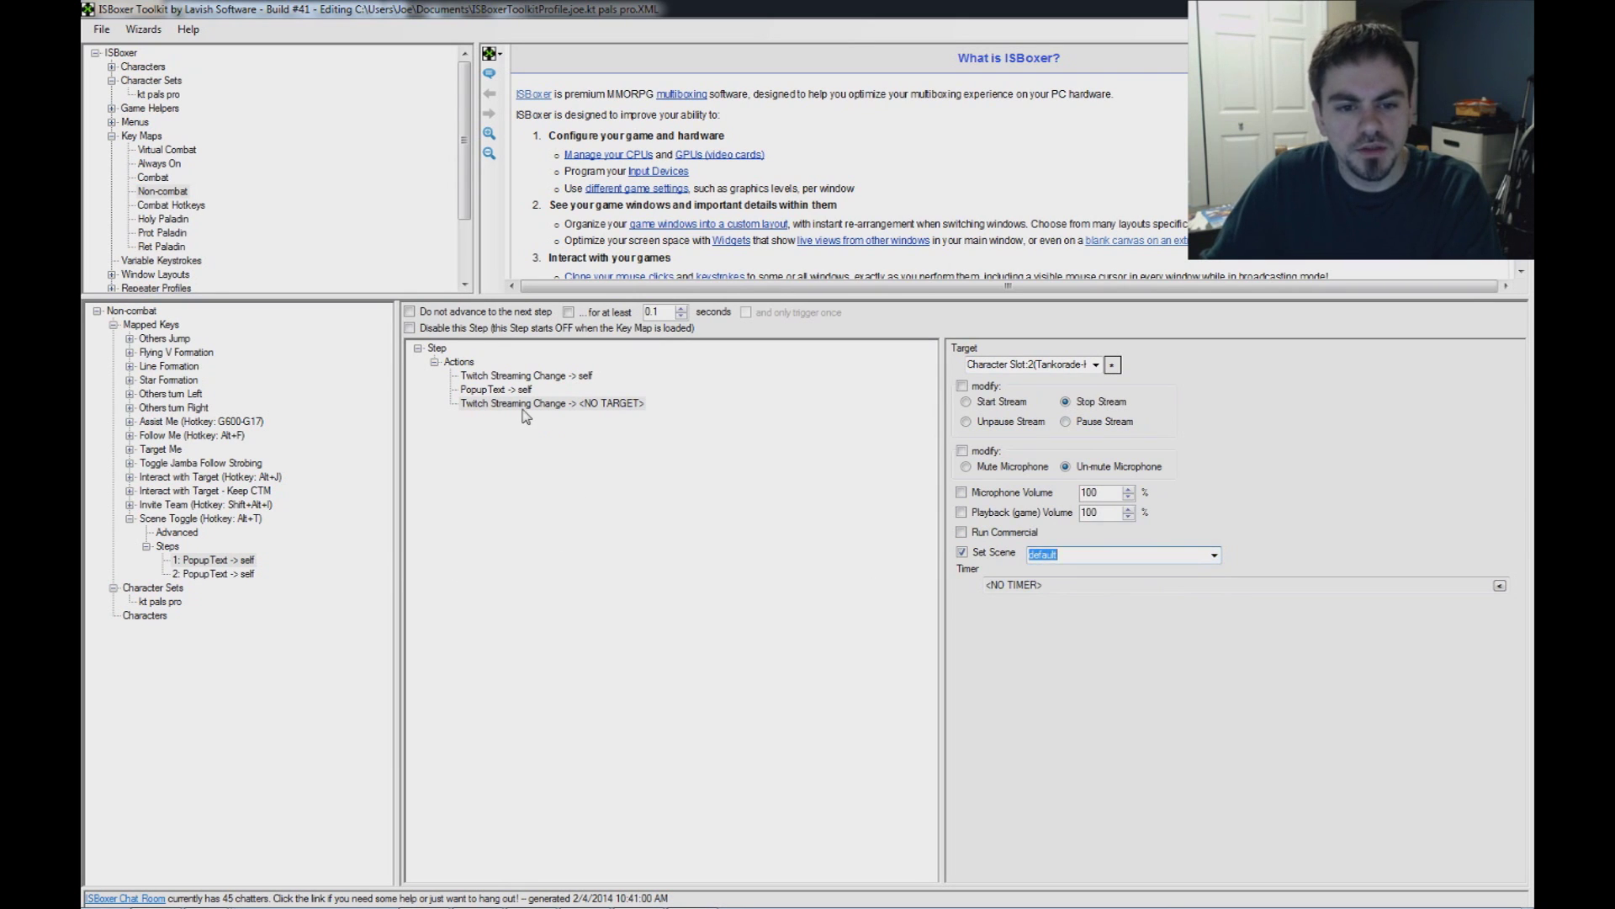
Delete the newly added Twitch action from step 1 of Scene Toggle
left_click(522, 407)
key("Delete")
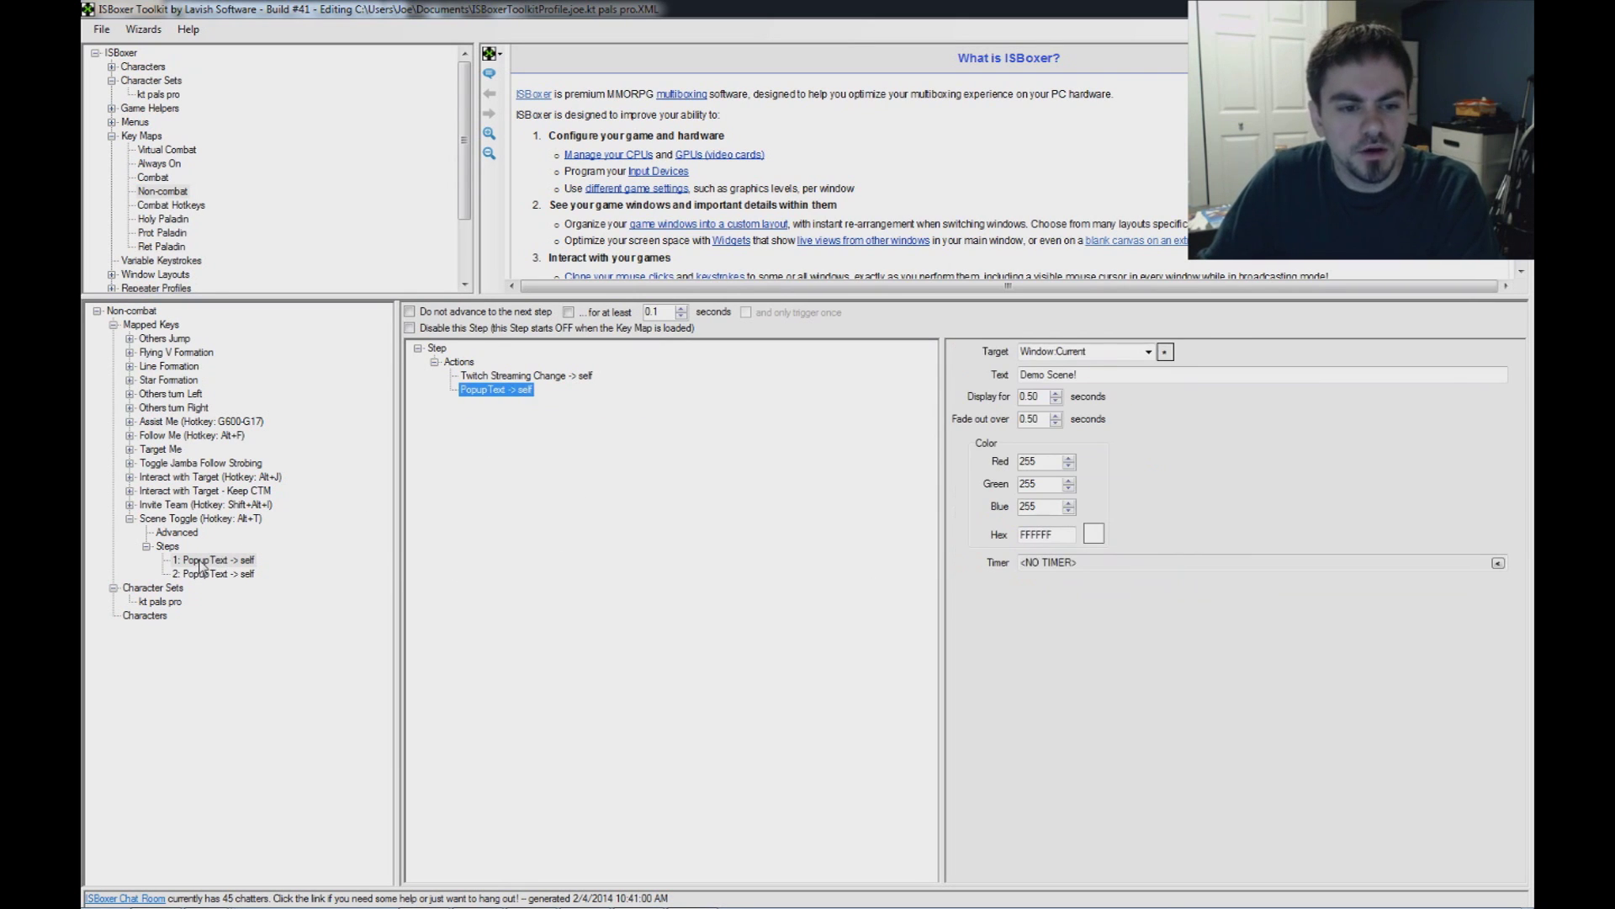
Review the settings of the step's remaining Twitch streaming change and popup text actions
left_click(478, 375)
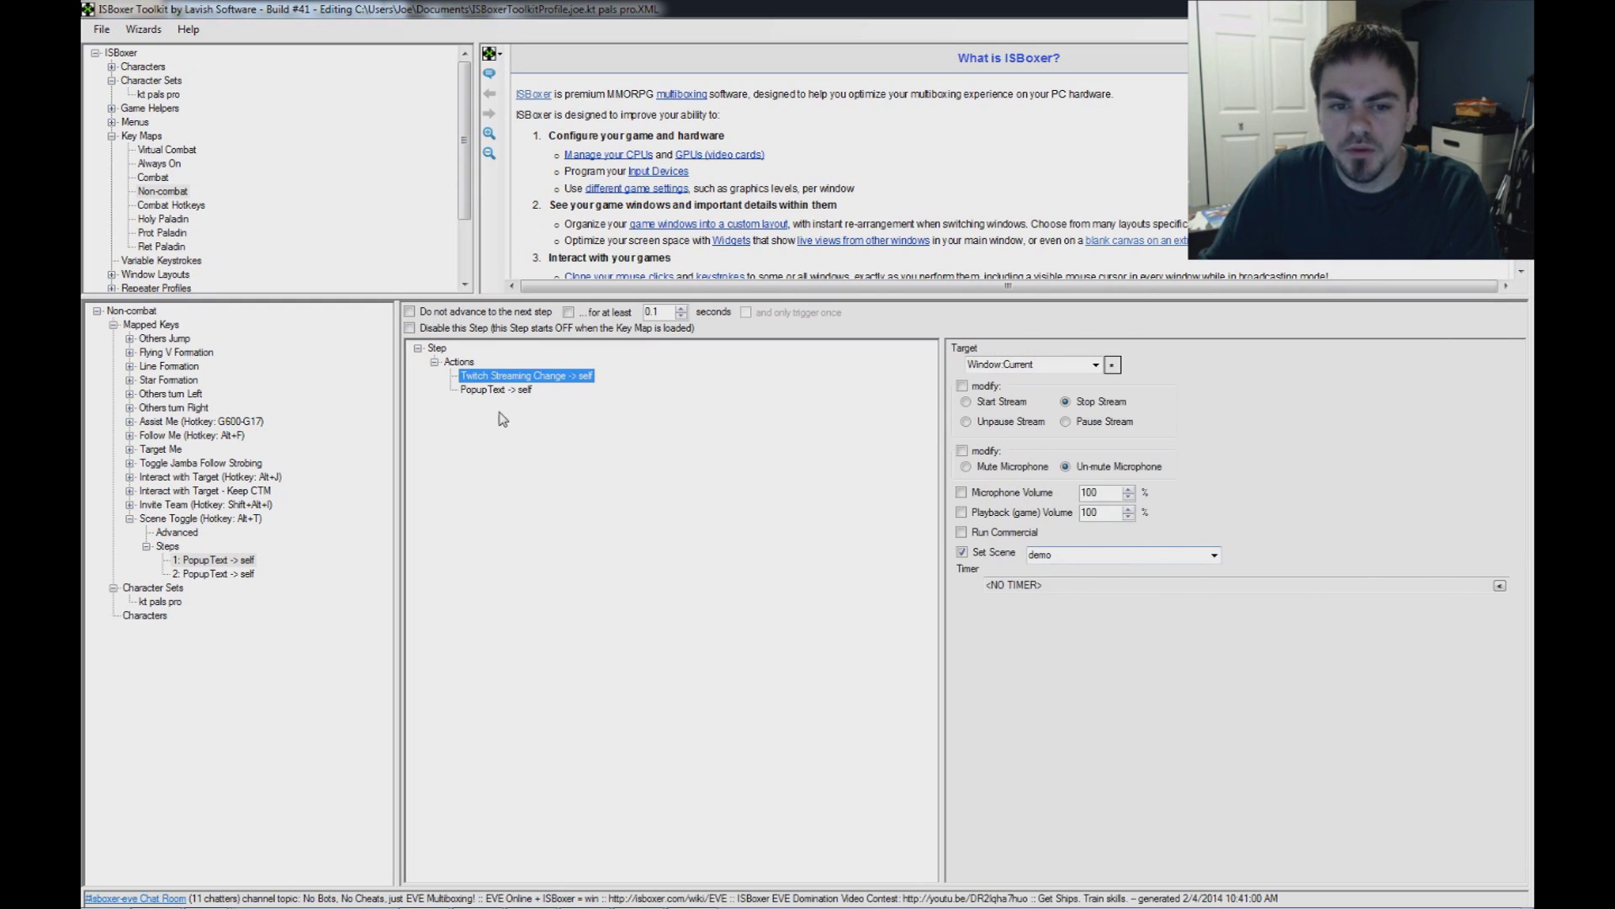
left_click(475, 391)
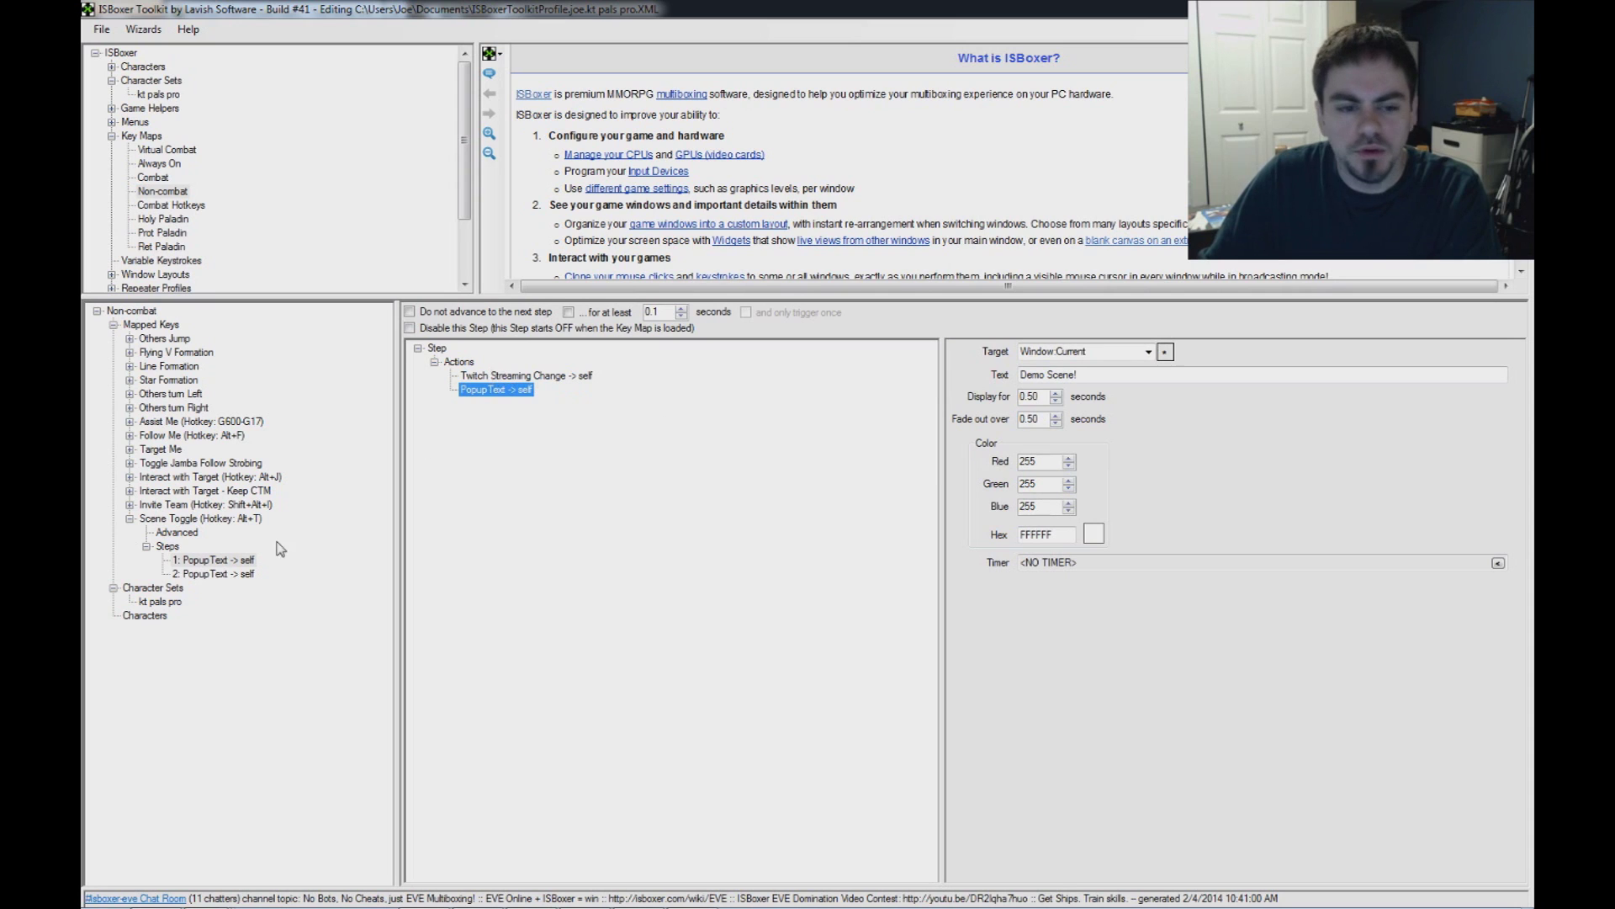
Review the Twitch streaming change and popup text actions in step 2 of Scene Toggle, and reopen step 1
left_click(223, 560)
left_click(250, 573)
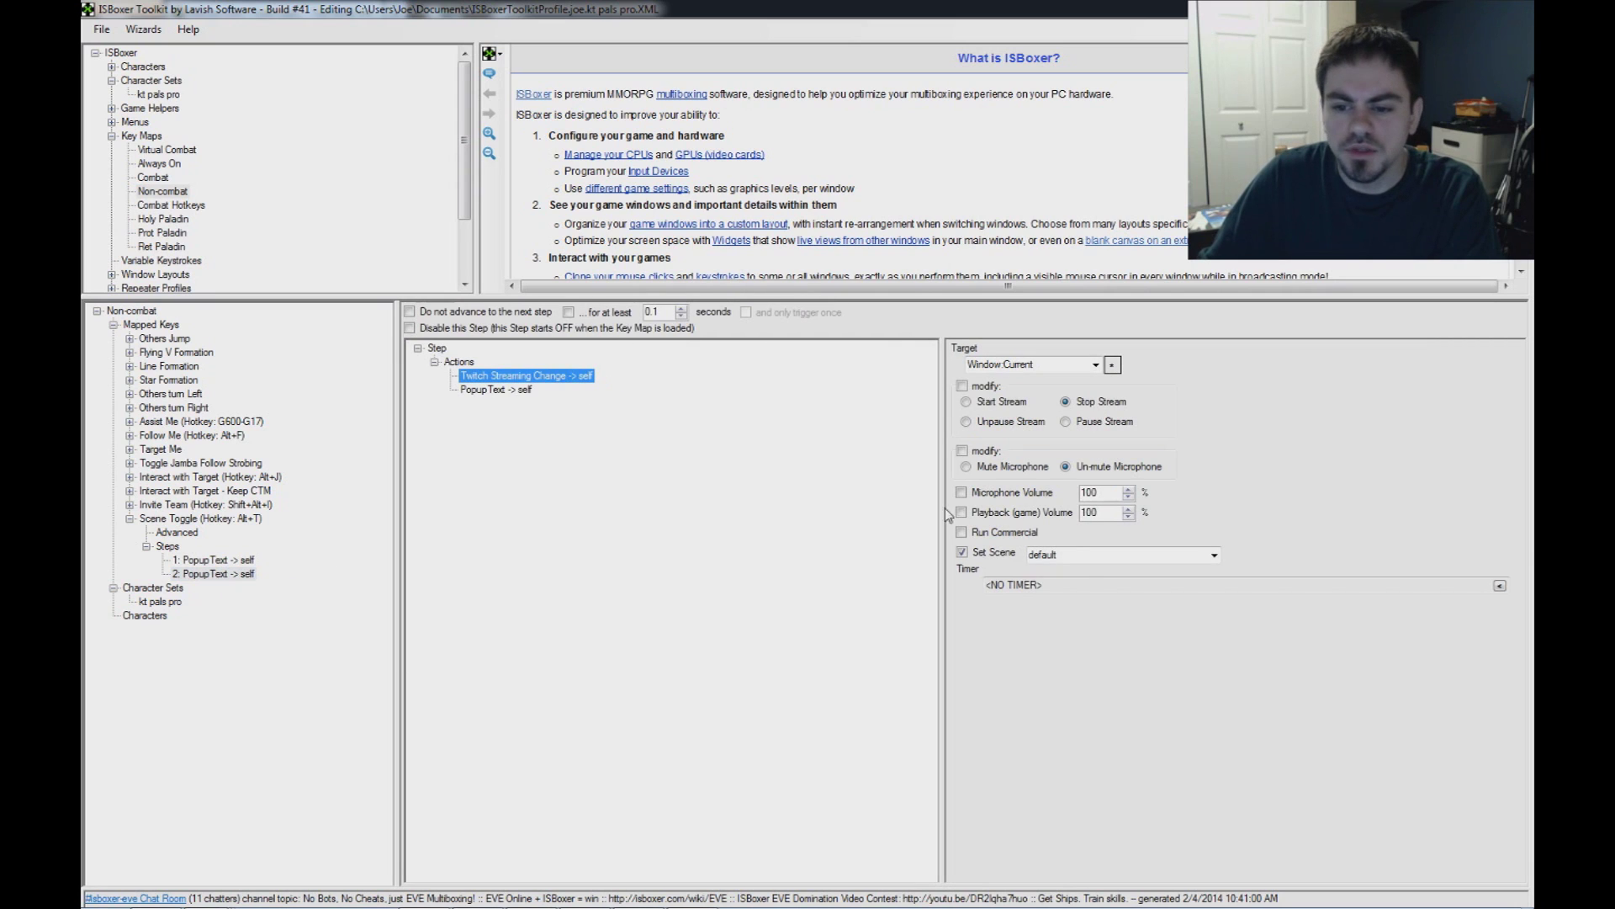
left_click(498, 391)
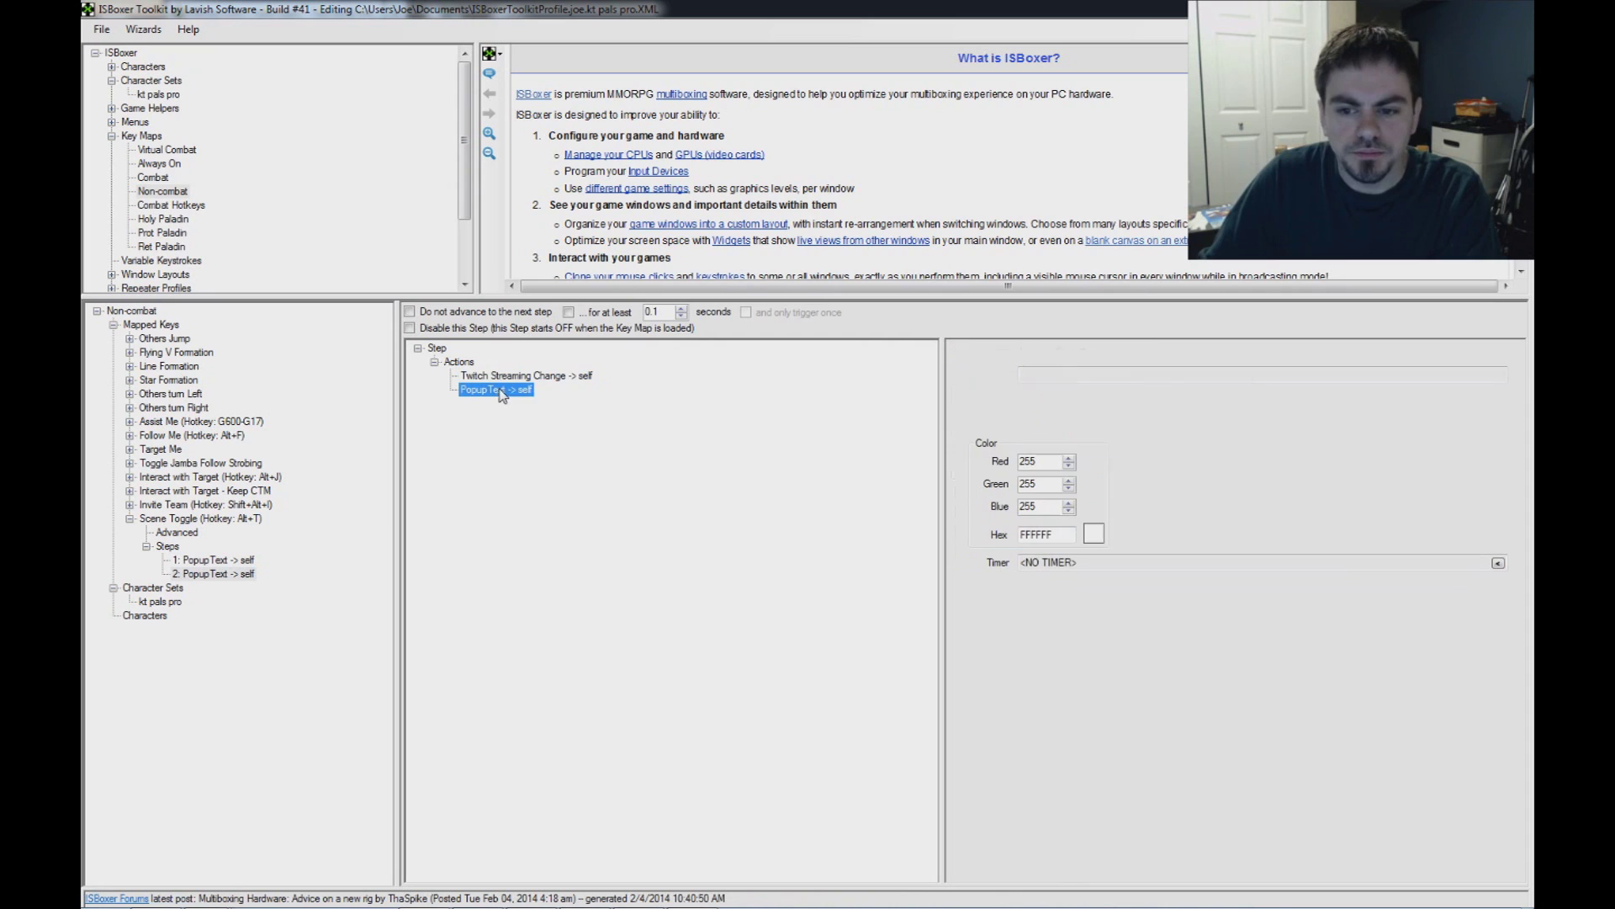
left_click(1098, 377)
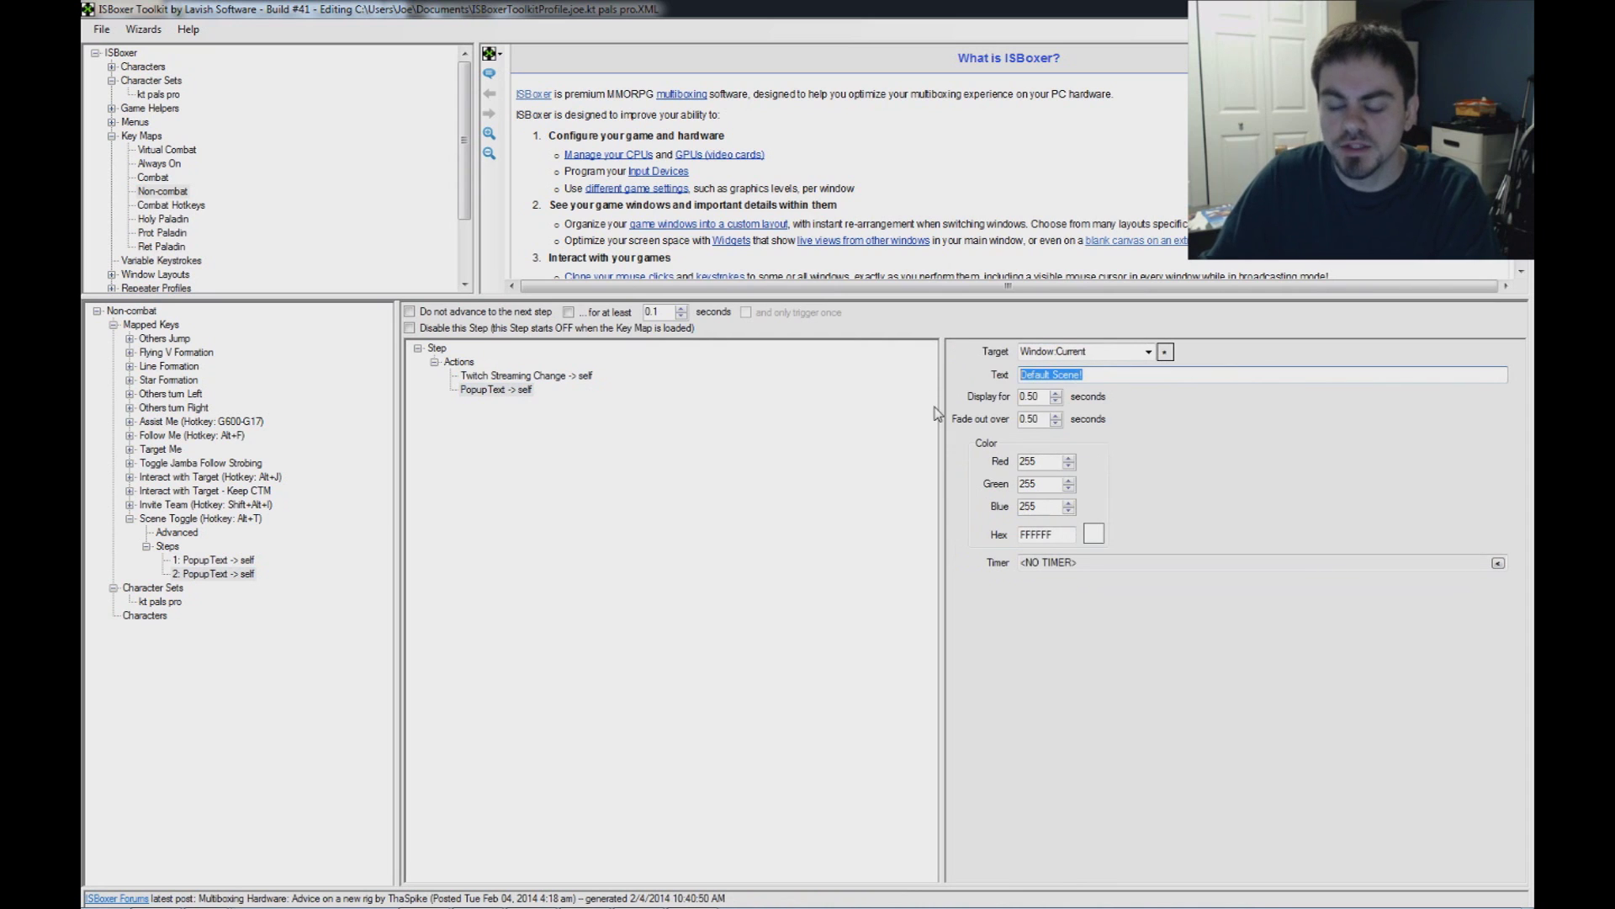
left_click(206, 519)
left_click(217, 560)
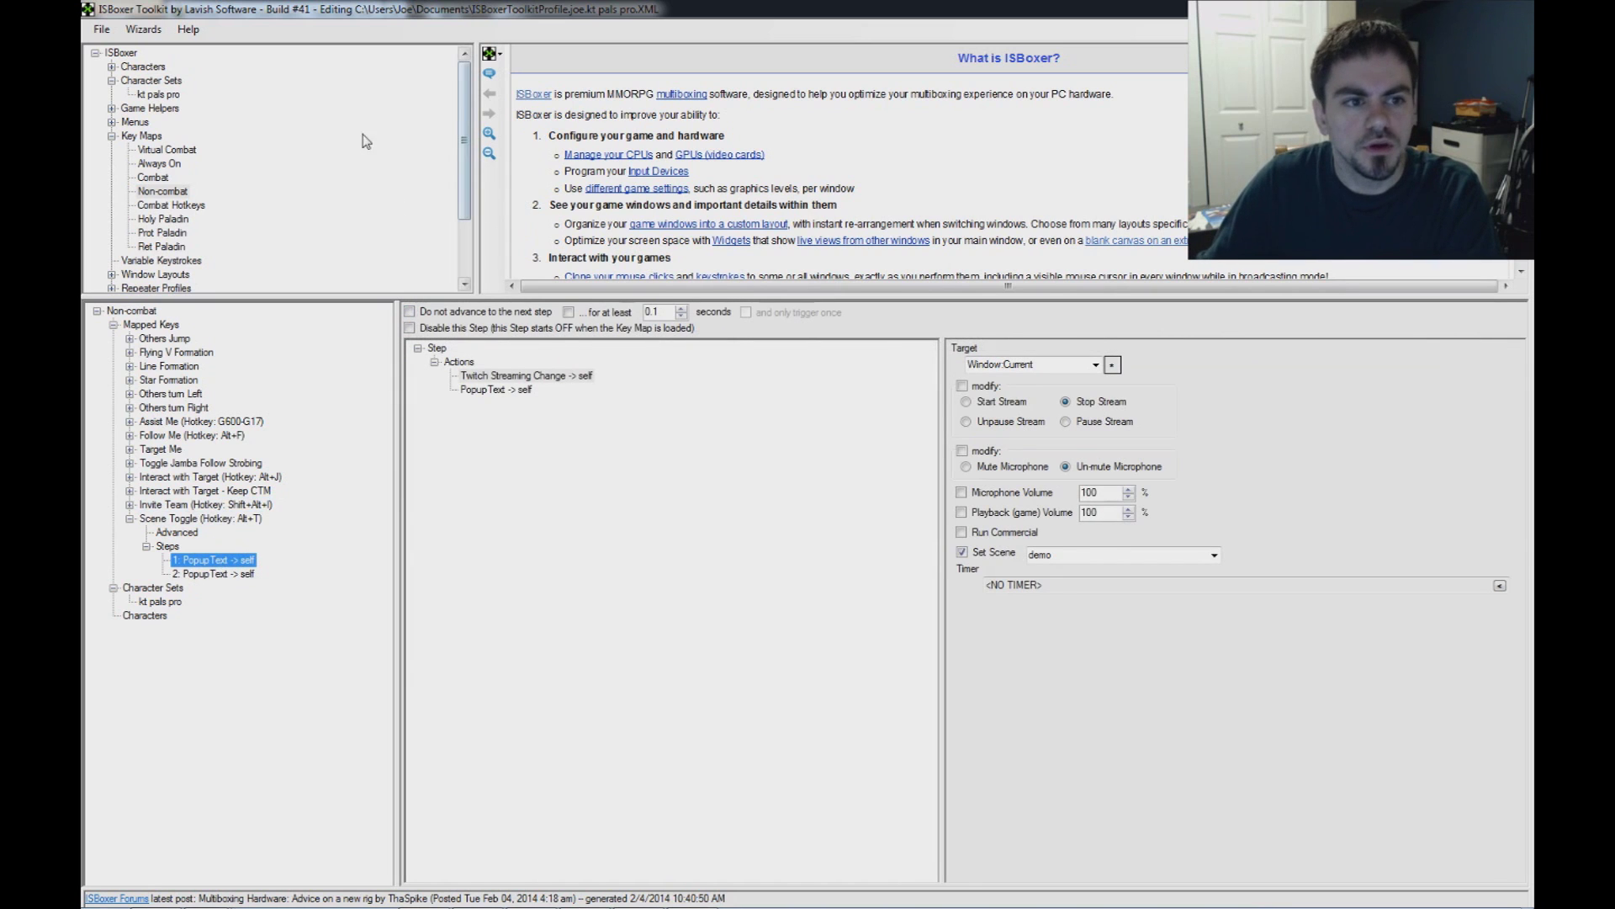
Export the whole toolkit profile to Inner Space
left_click(102, 30)
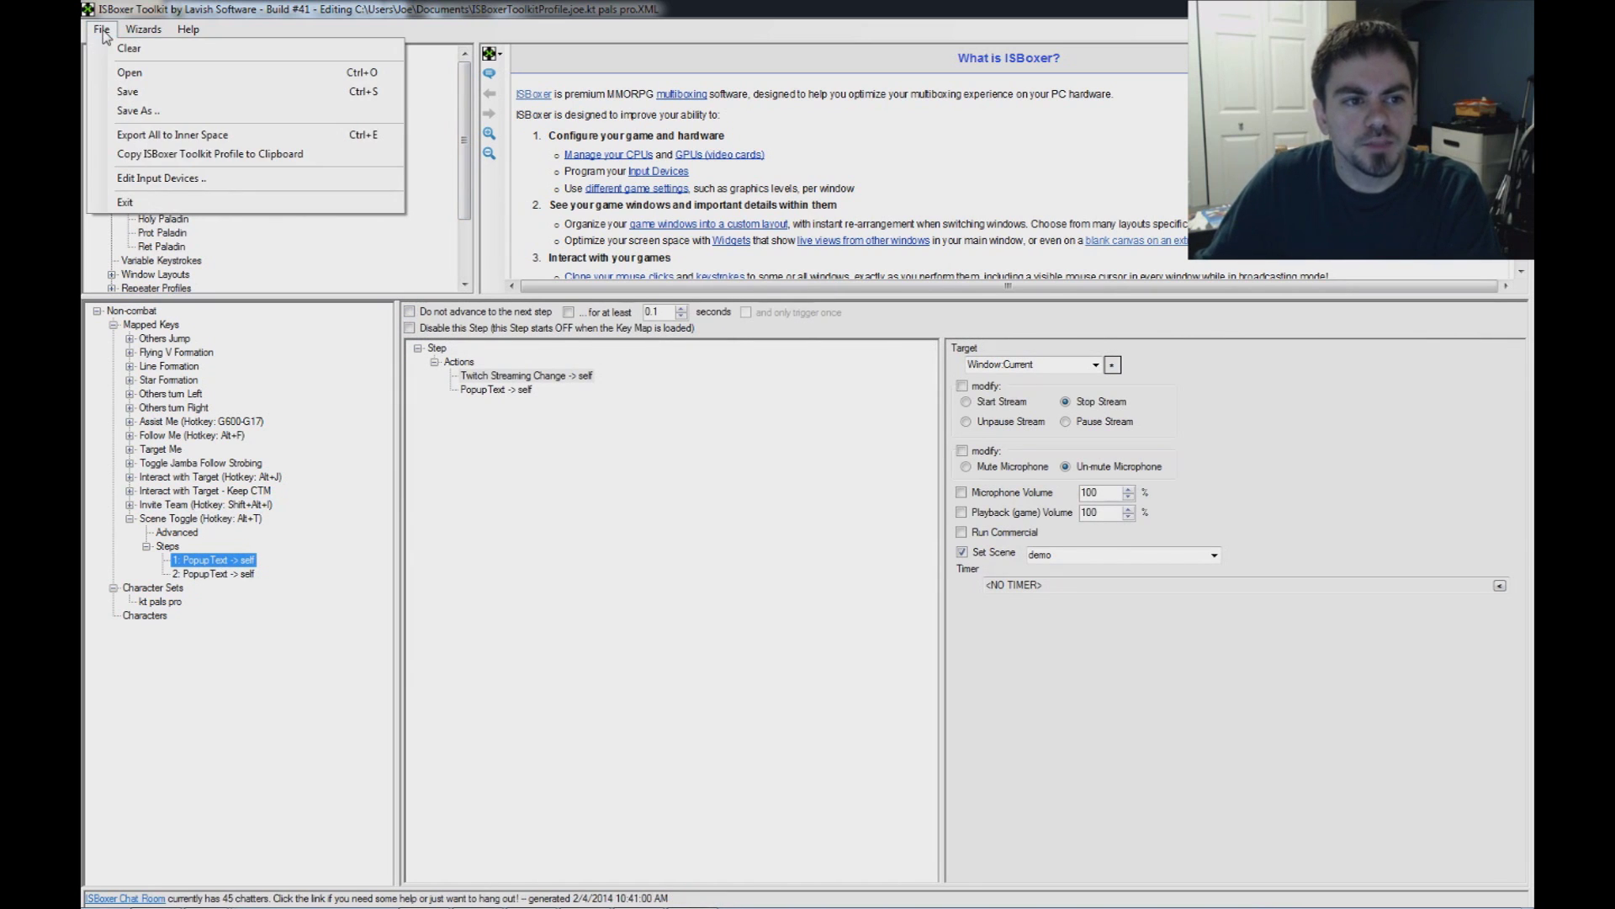
left_click(168, 134)
left_click(895, 512)
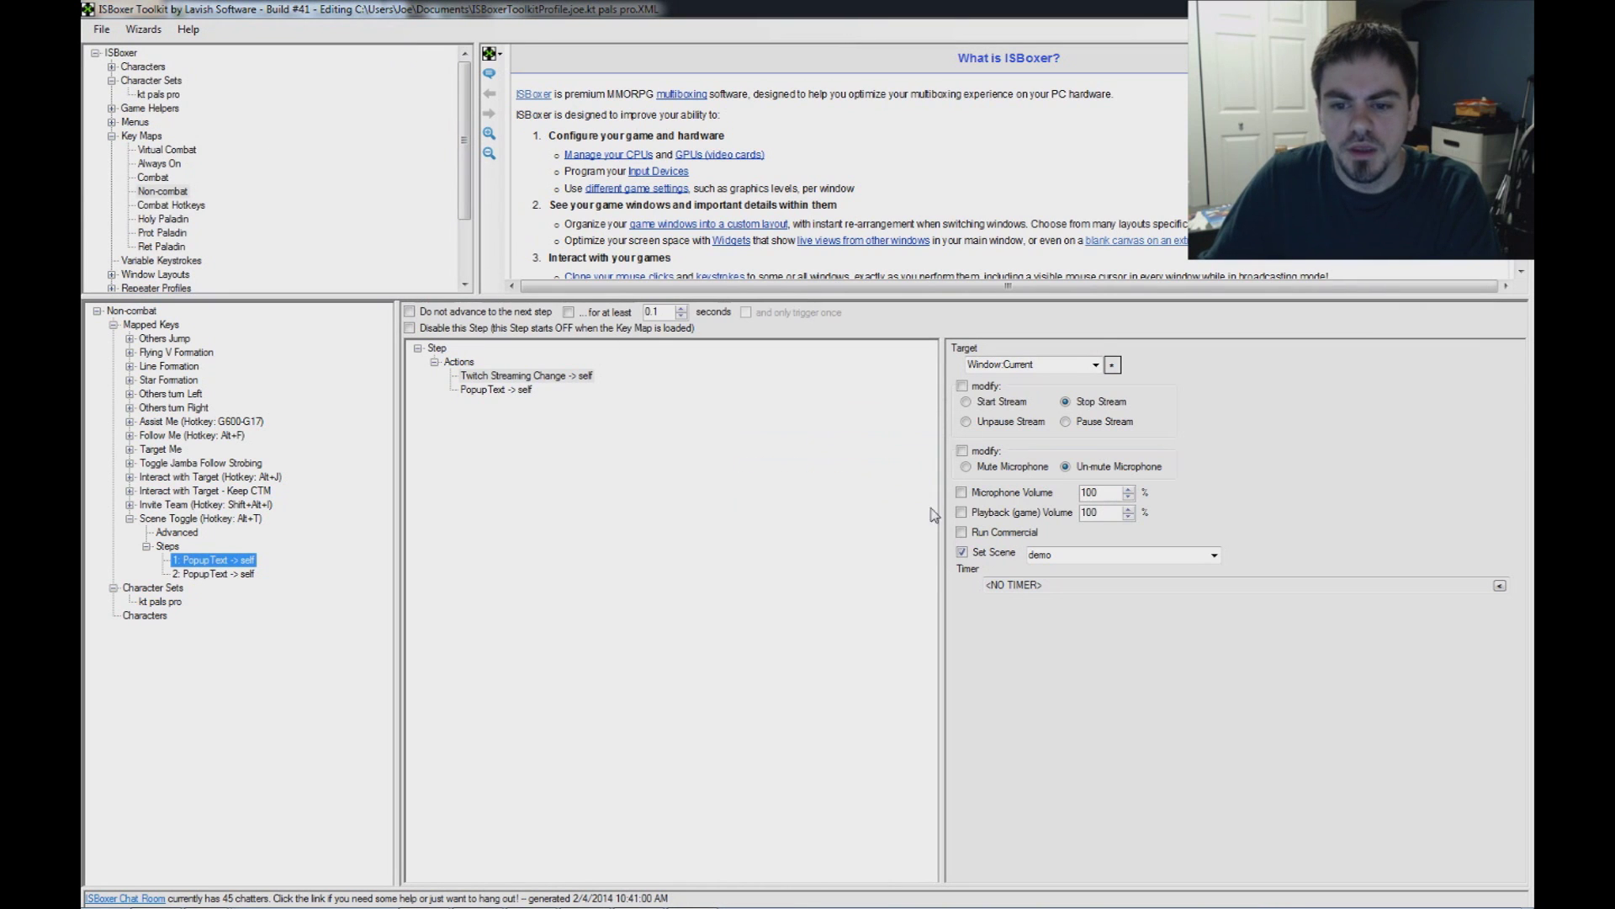
In the game's Twitch.tv stream configuration, choose the demo scene and start streaming
mouse_move(1366, 815)
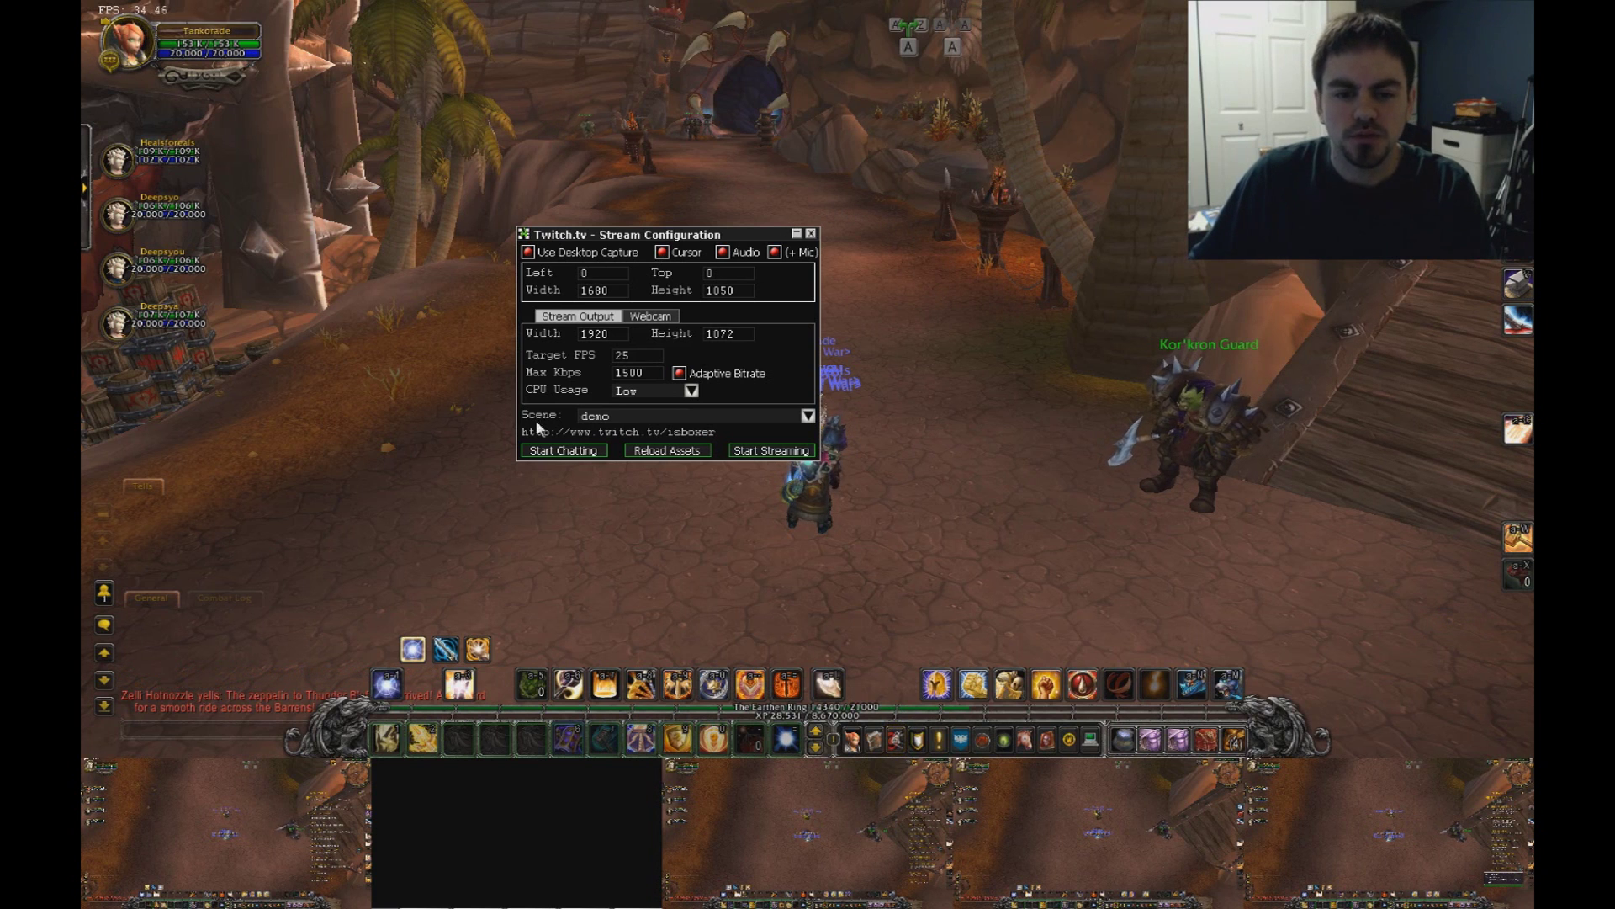
left_click(641, 413)
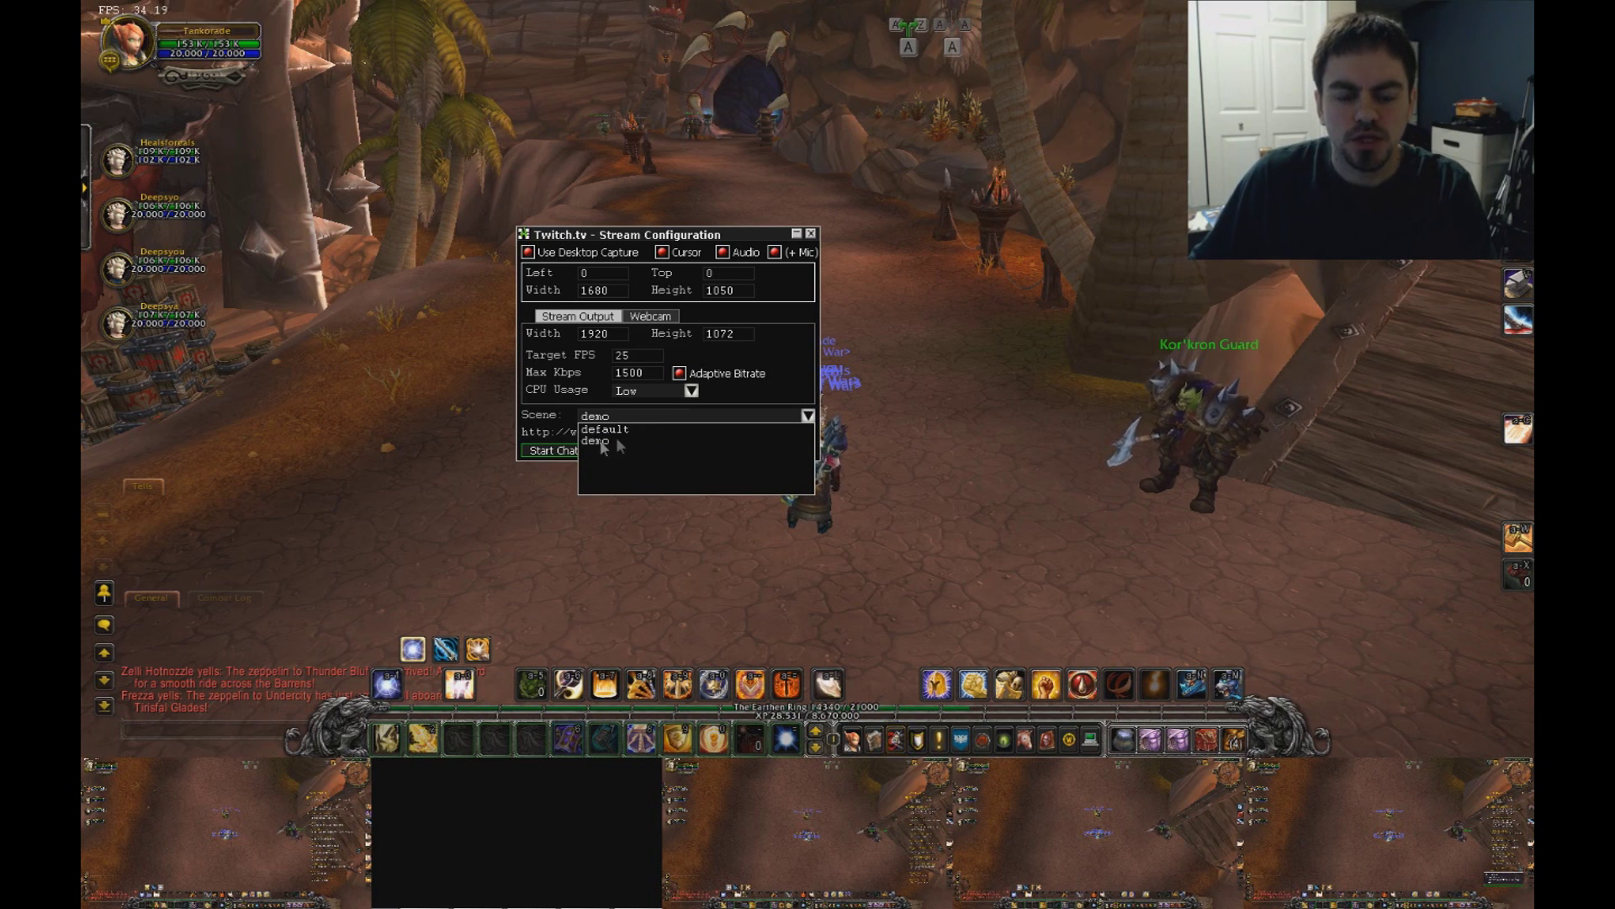
left_click(603, 442)
left_click(633, 417)
left_click(615, 440)
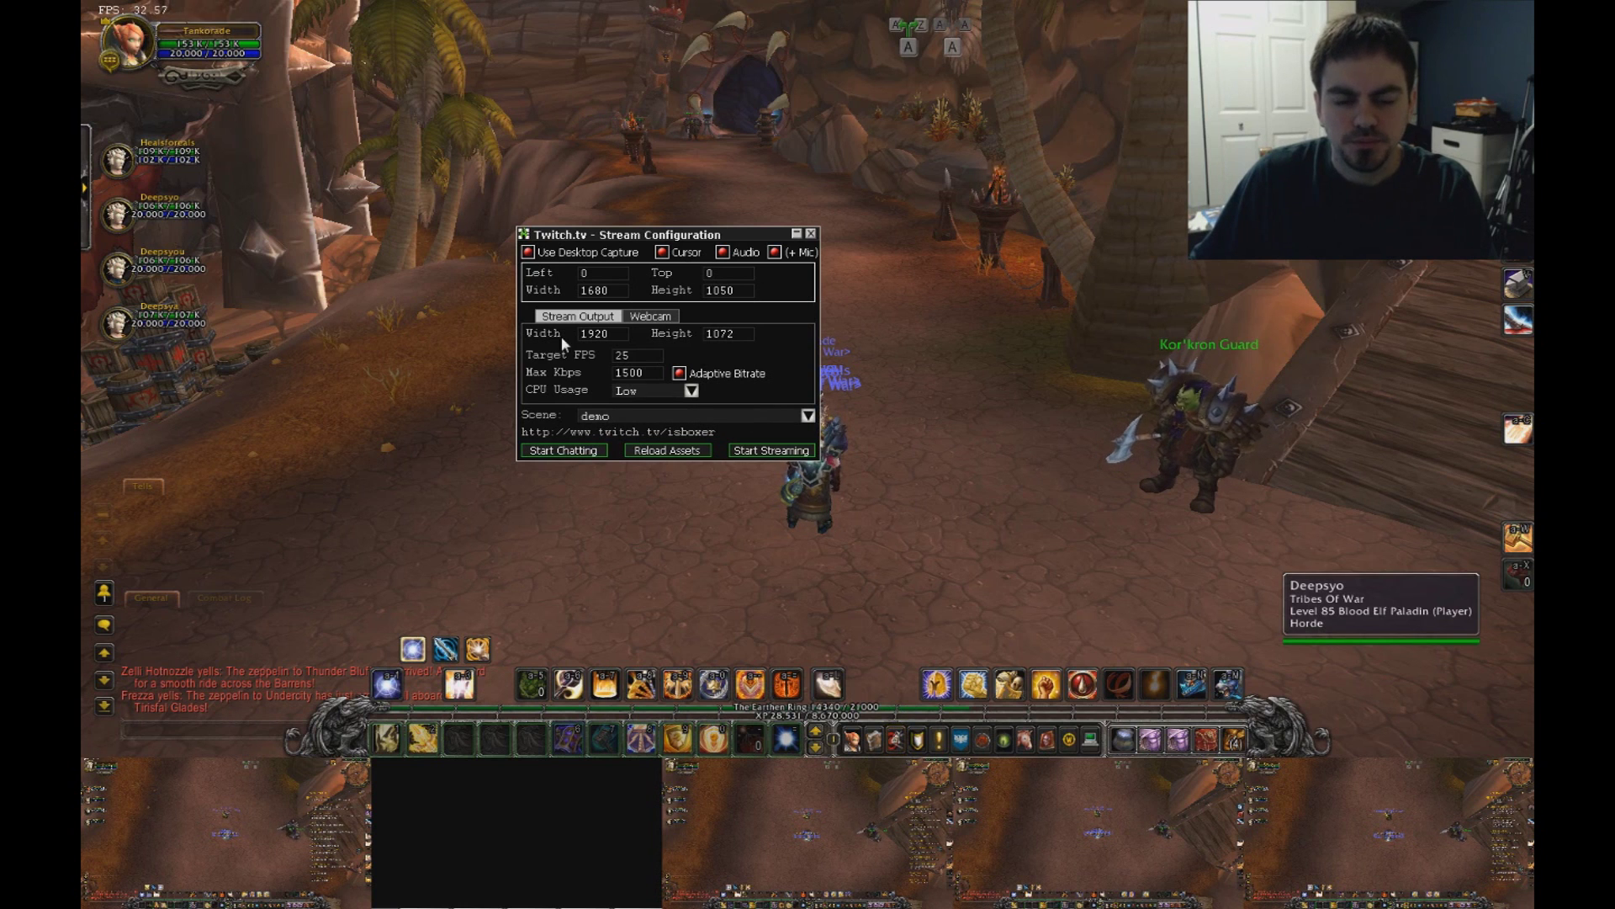
left_click(772, 452)
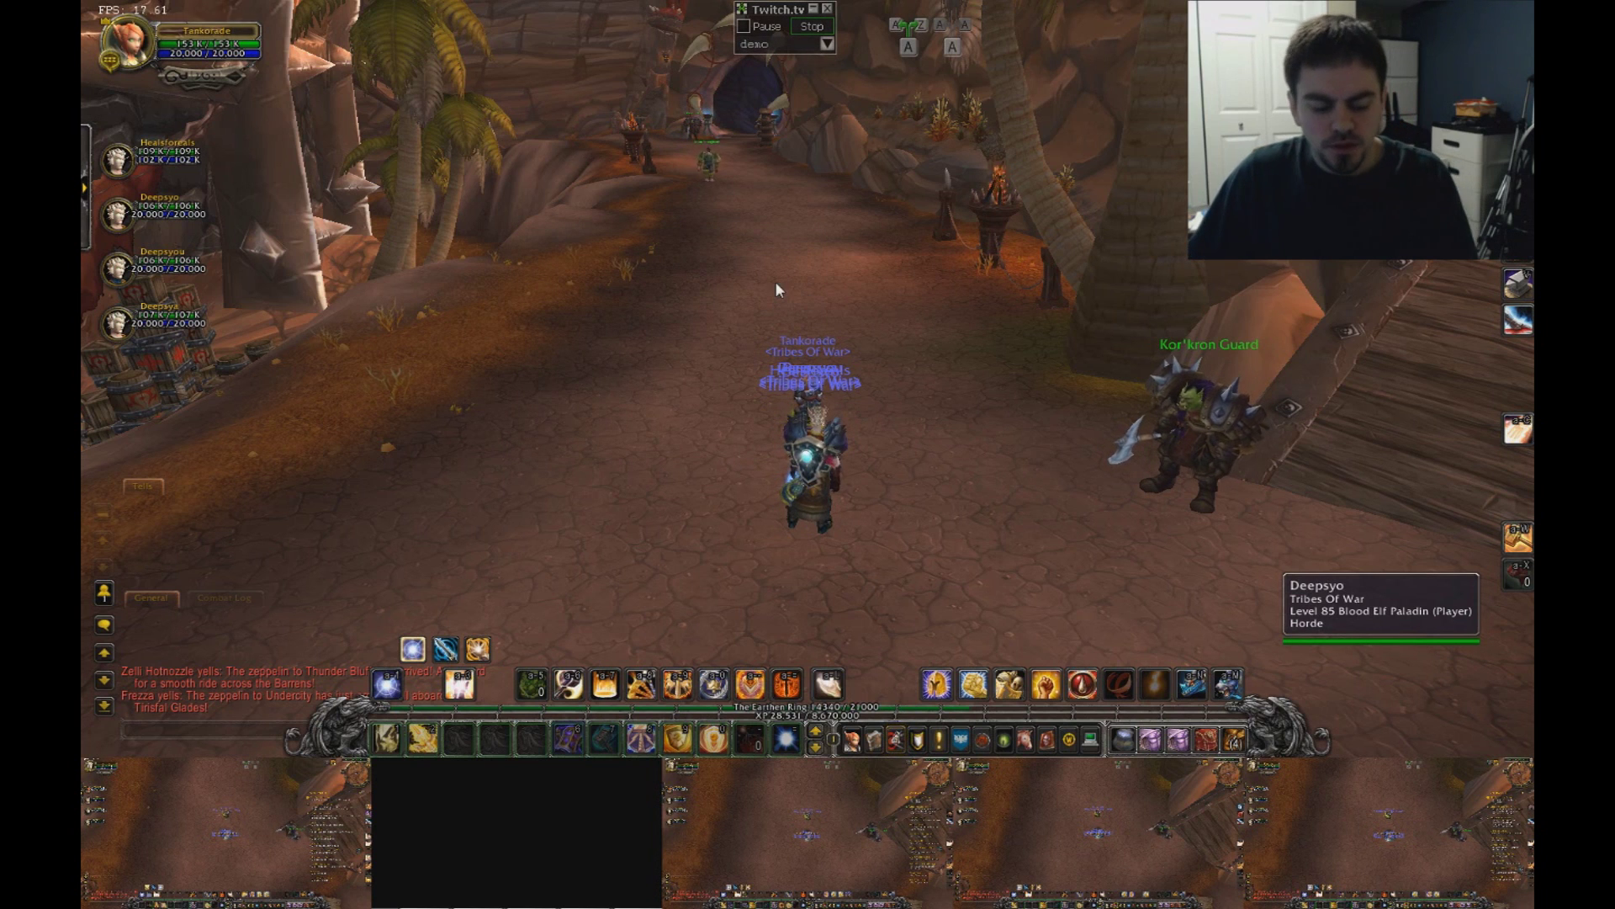
Run the game characters forward along the road while the stream is live
key("w")
left_click_drag(810, 385, 804, 278)
key("w")
Switch to the Firefox window with the ISBoxer Twitch channel to watch the demo scene live
key("alt+Tab")
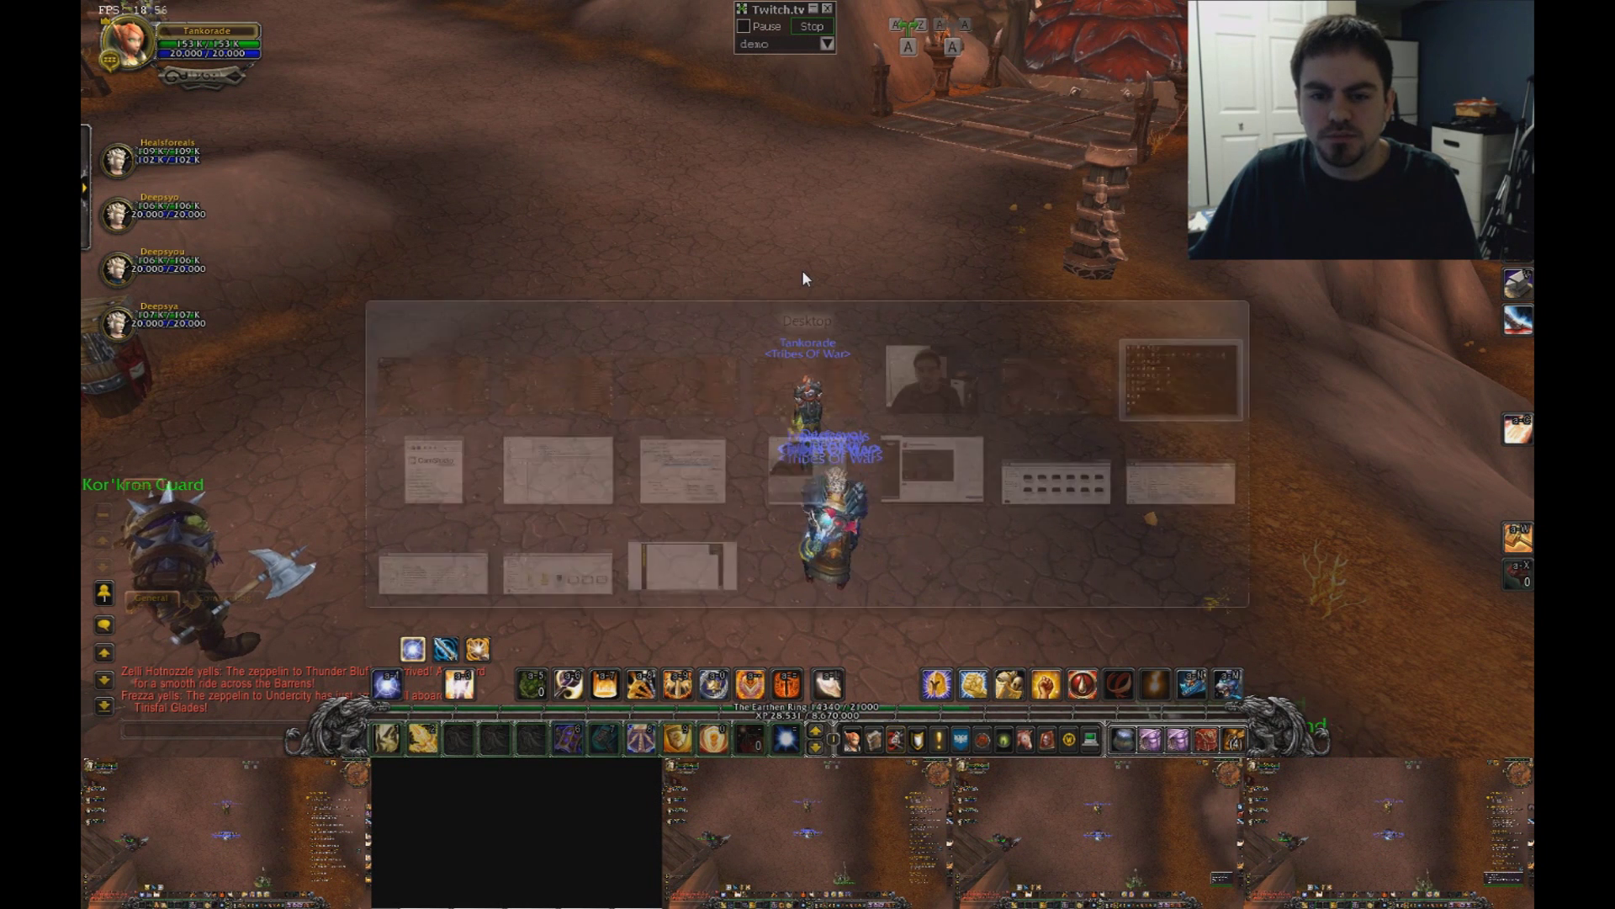
key("alt+Tab")
key("alt+Tab")
key("alt+Tab")
key("alt+Tab")
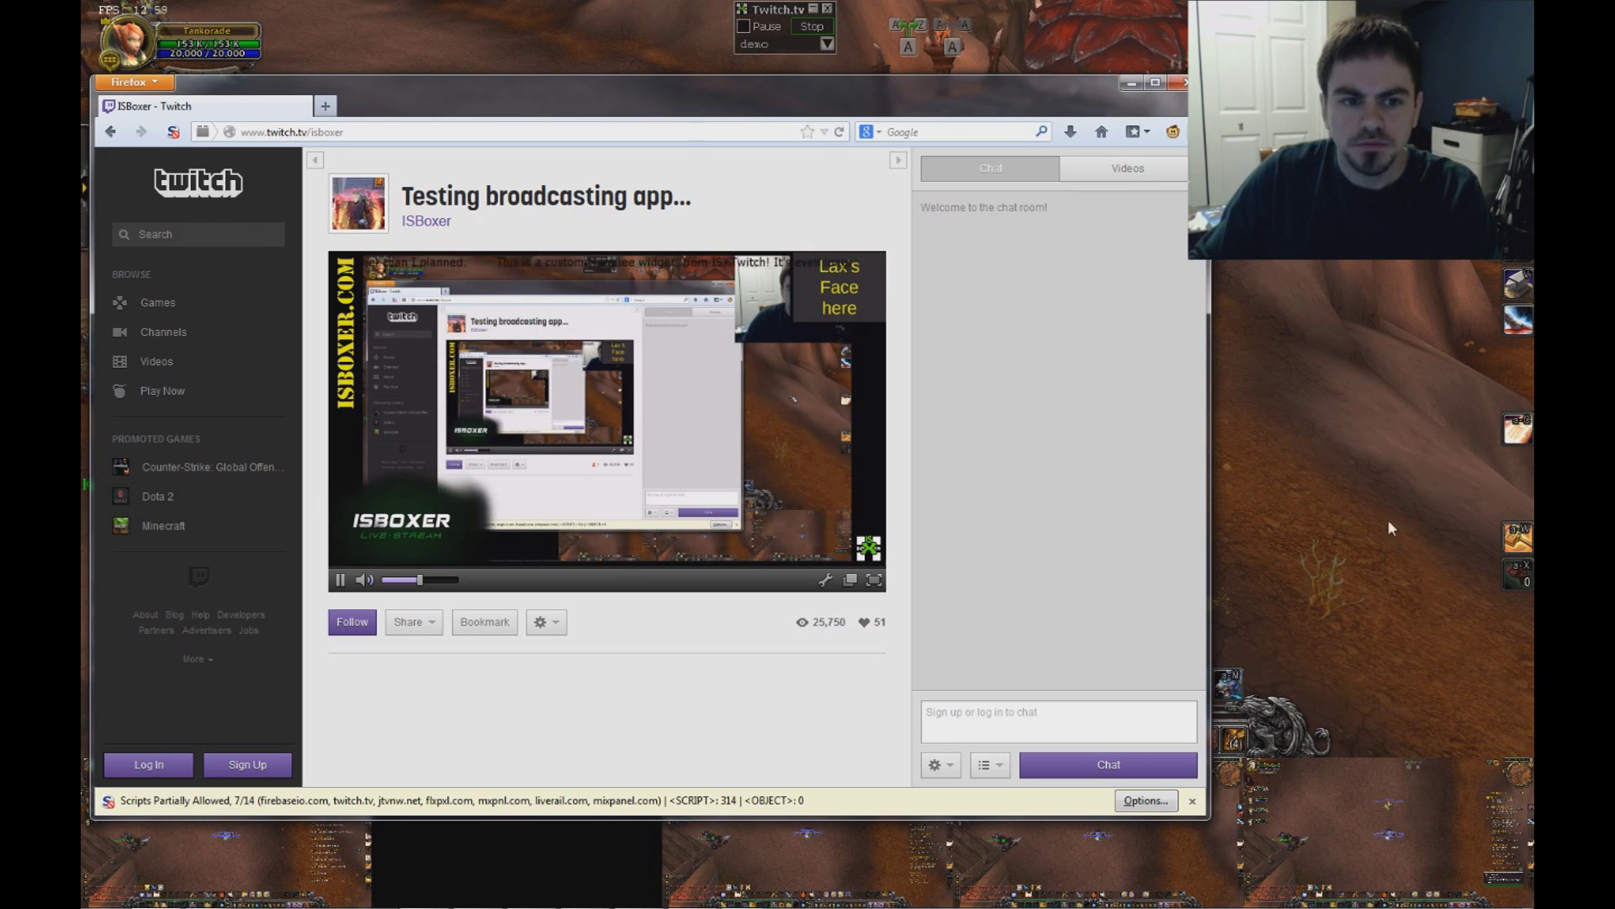
In the ISXTwitch Scene Editor, set the marquee1 text color to yellow with red 255 and green 255, and save the demo scene
mouse_move(740, 901)
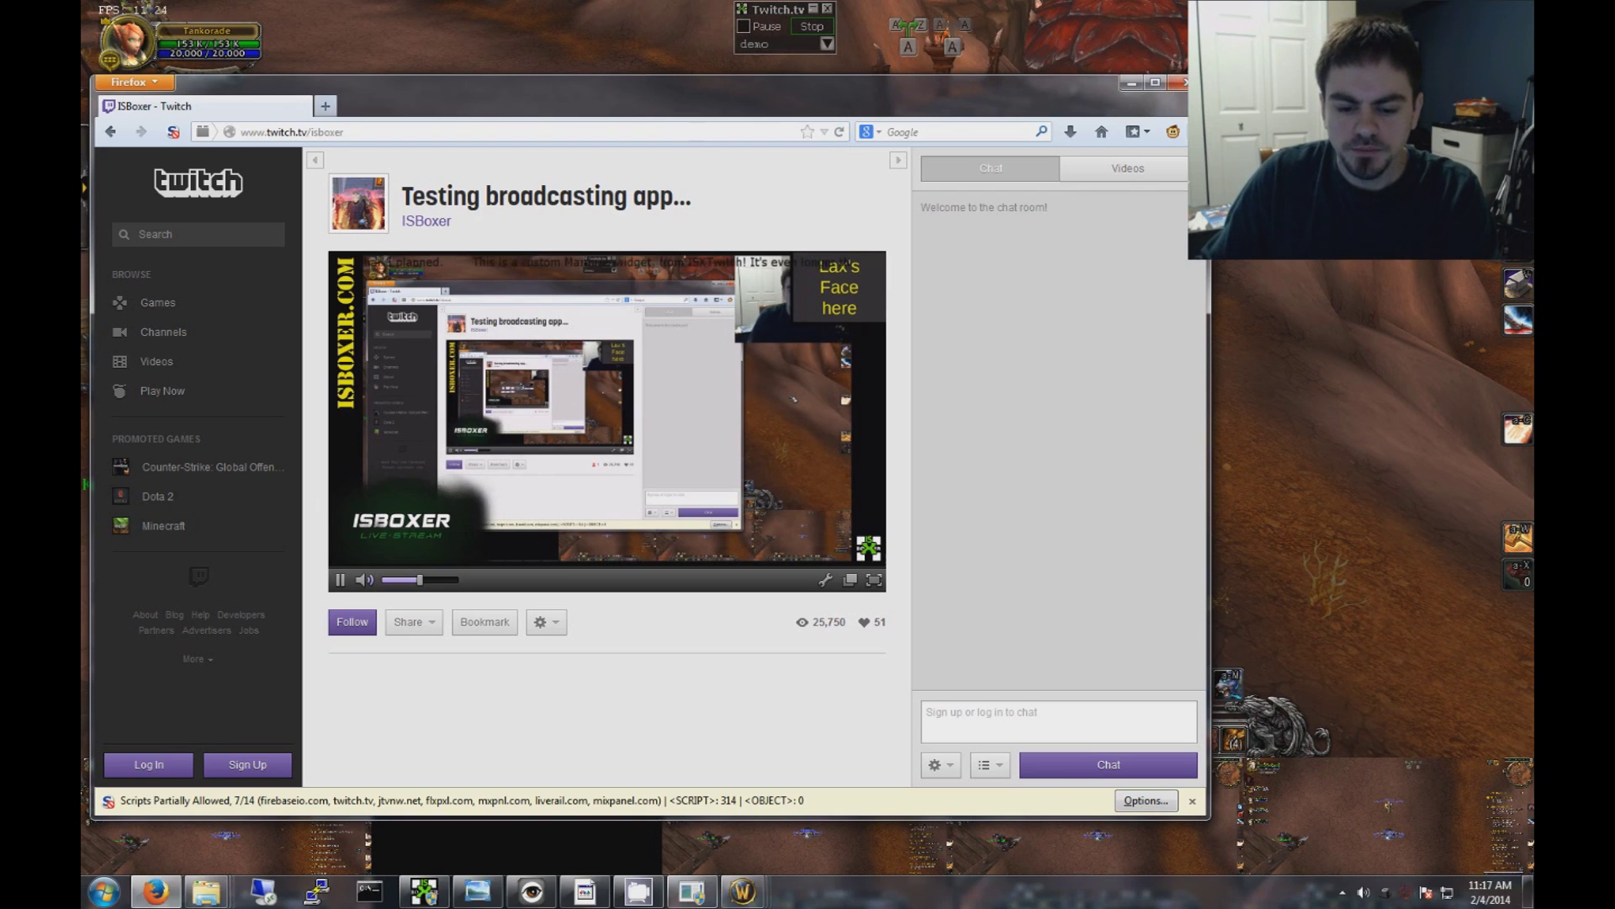
left_click(692, 892)
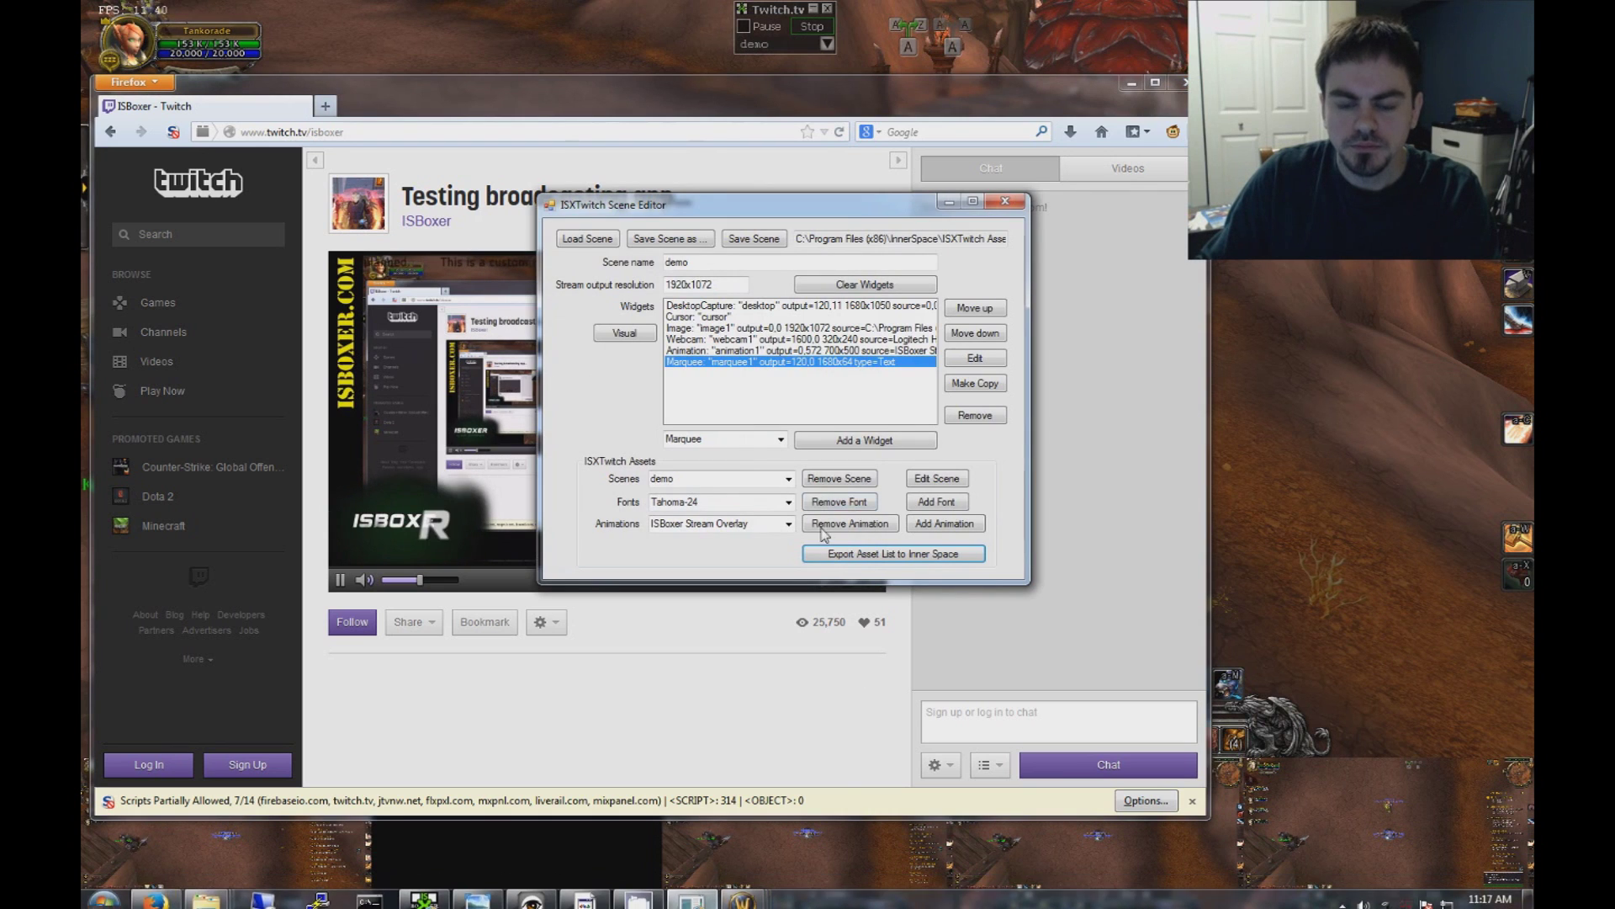
left_click(974, 359)
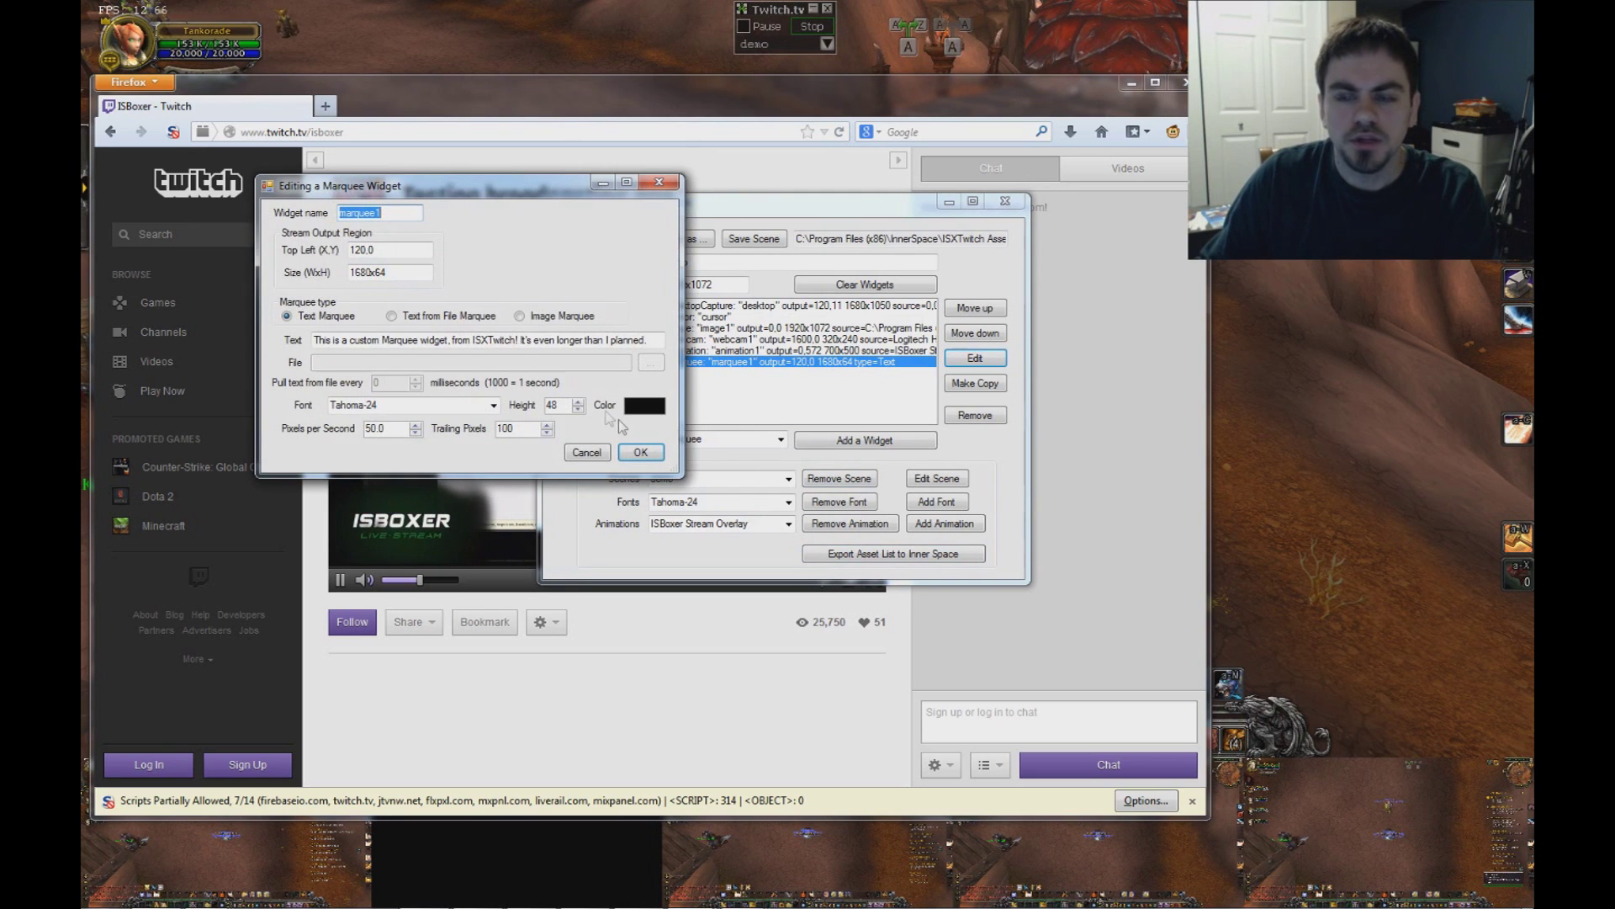
left_click(645, 407)
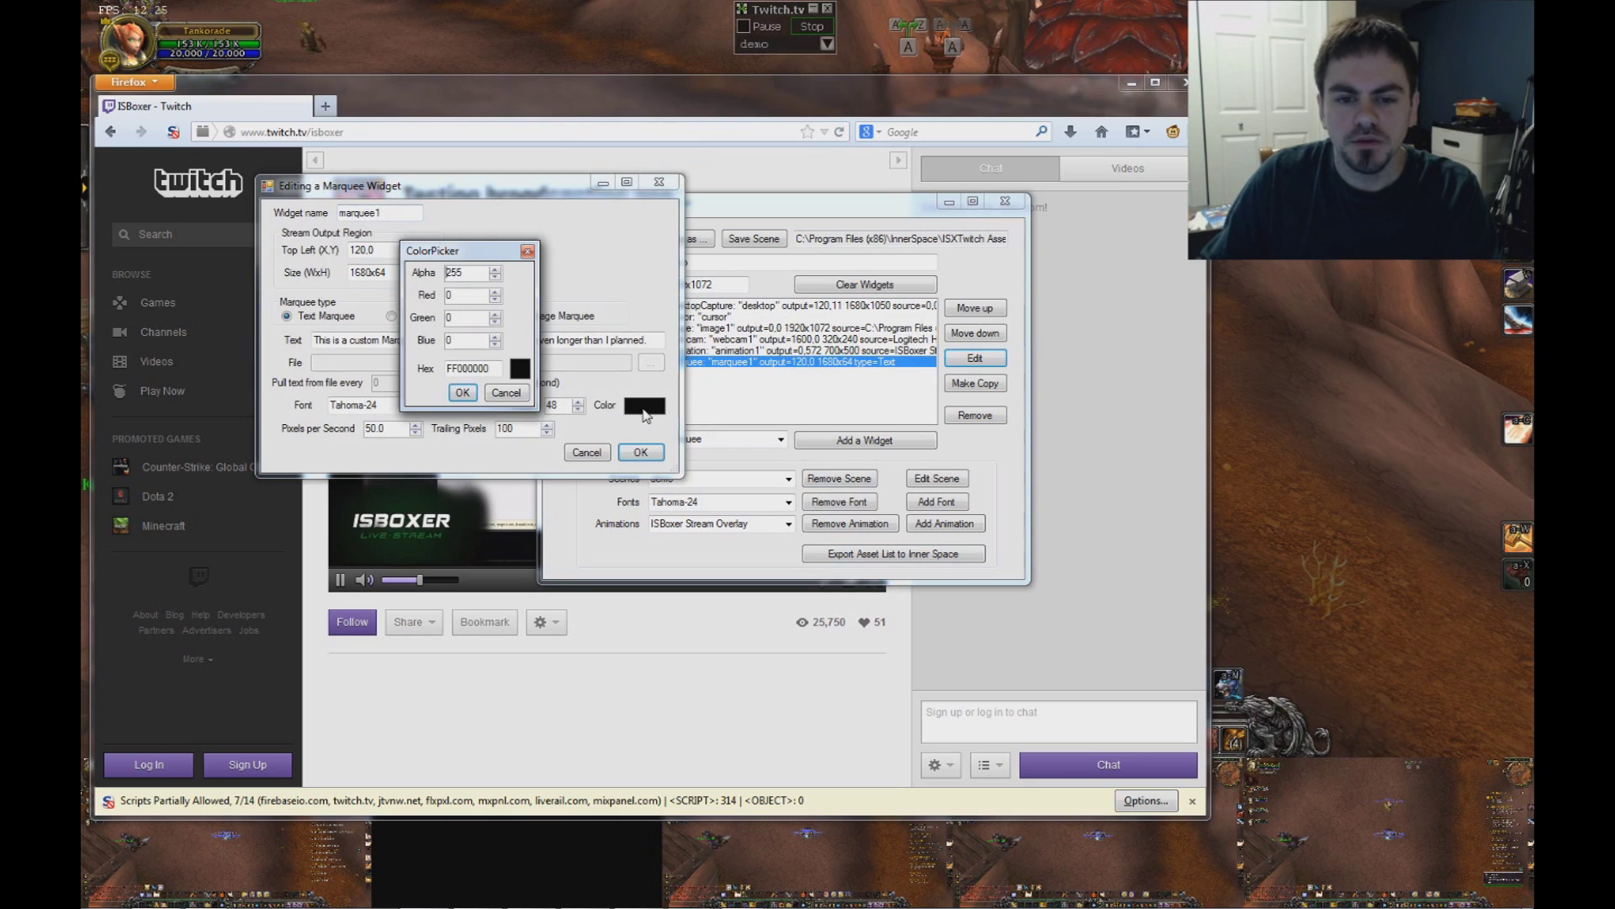
key("Tab")
type("255")
key("Tab")
type("255")
key("Tab")
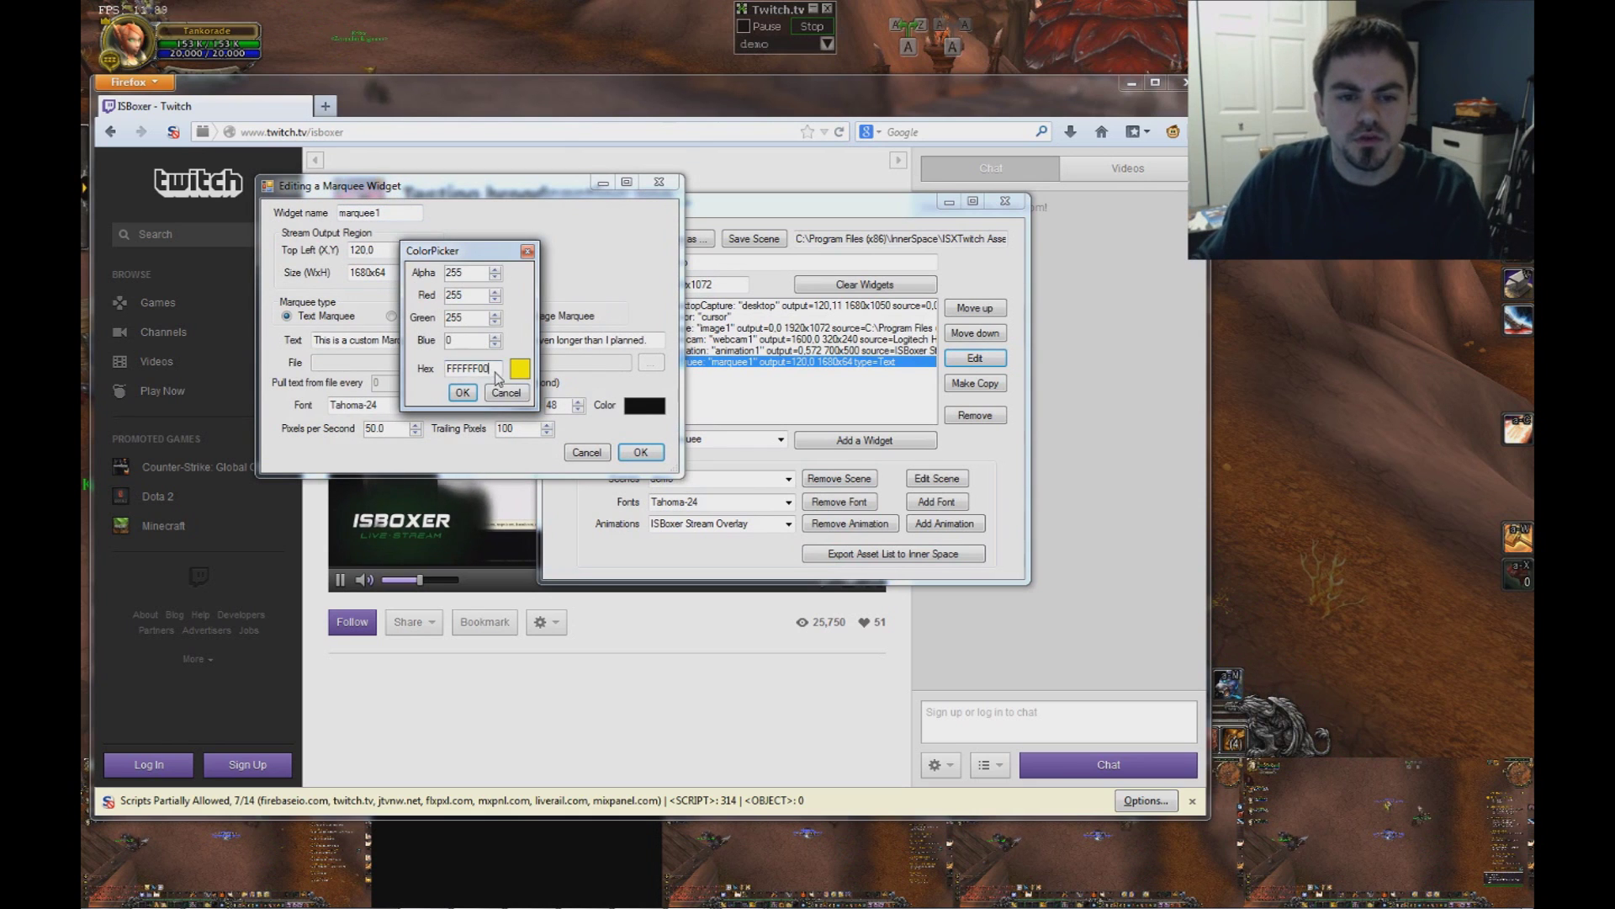
left_click(463, 392)
left_click(634, 455)
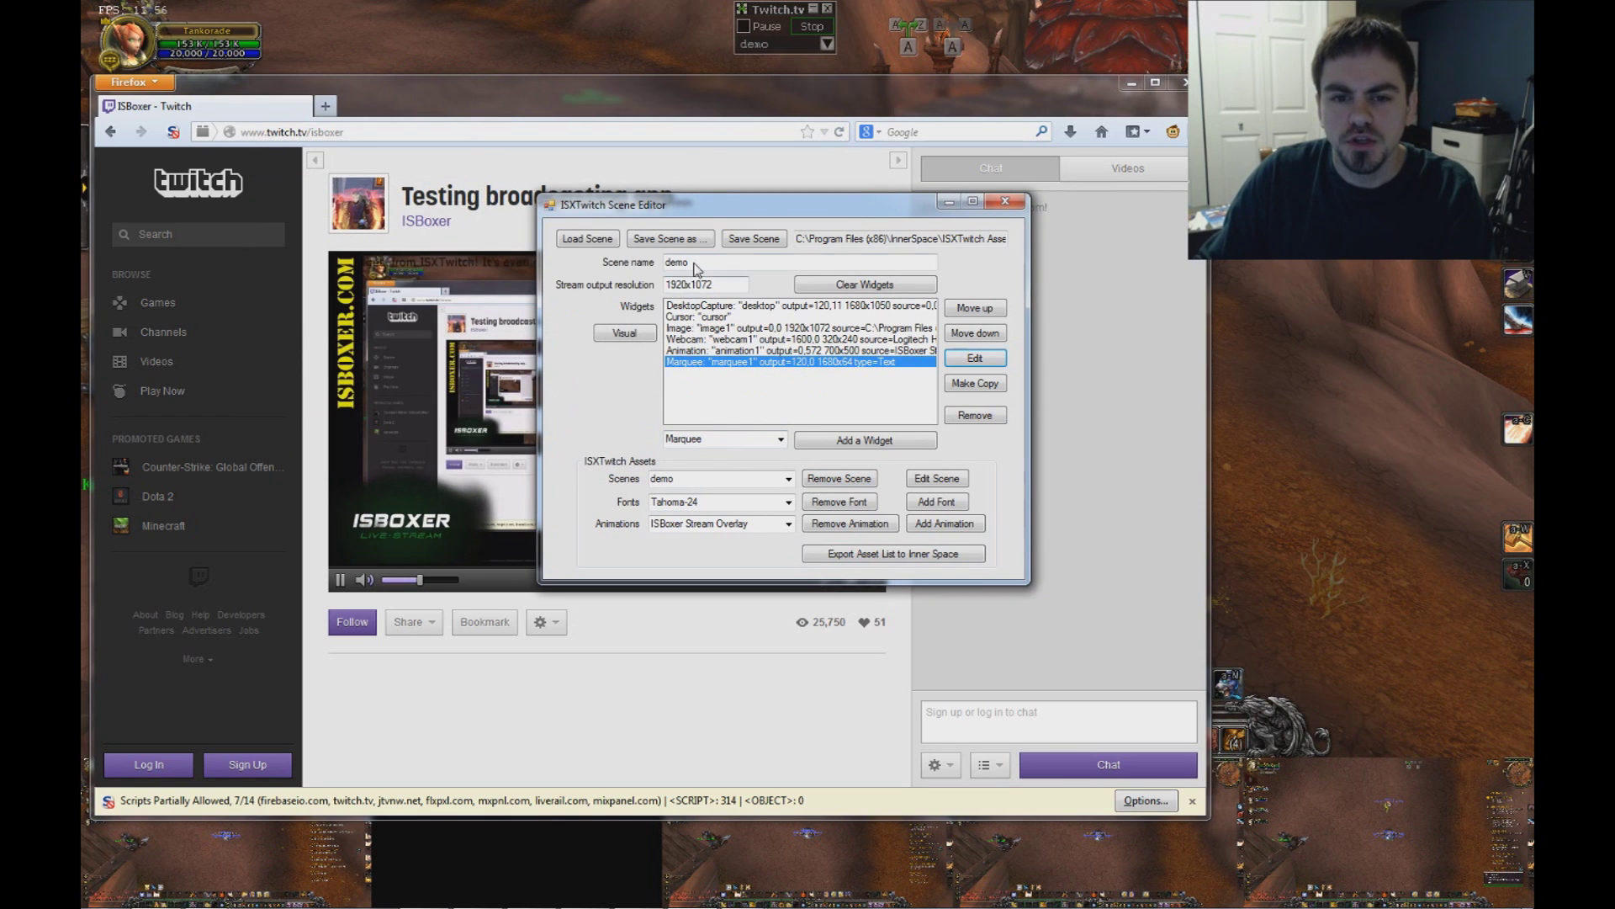
left_click(751, 243)
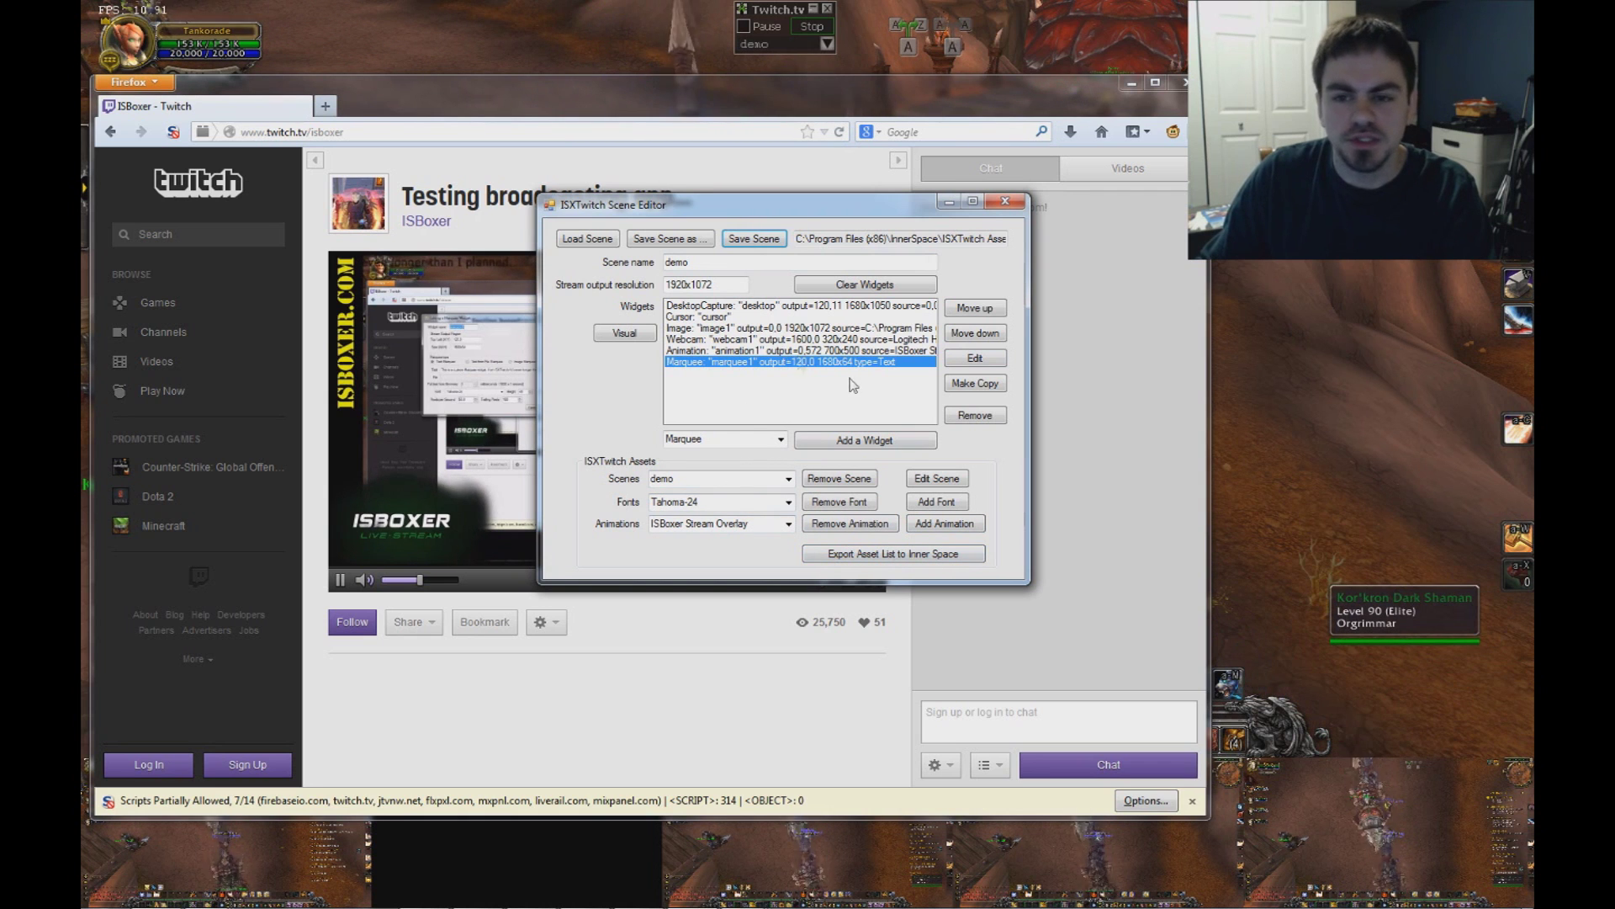
Return to the game, stop the running stream and reload the stream assets
left_click(673, 35)
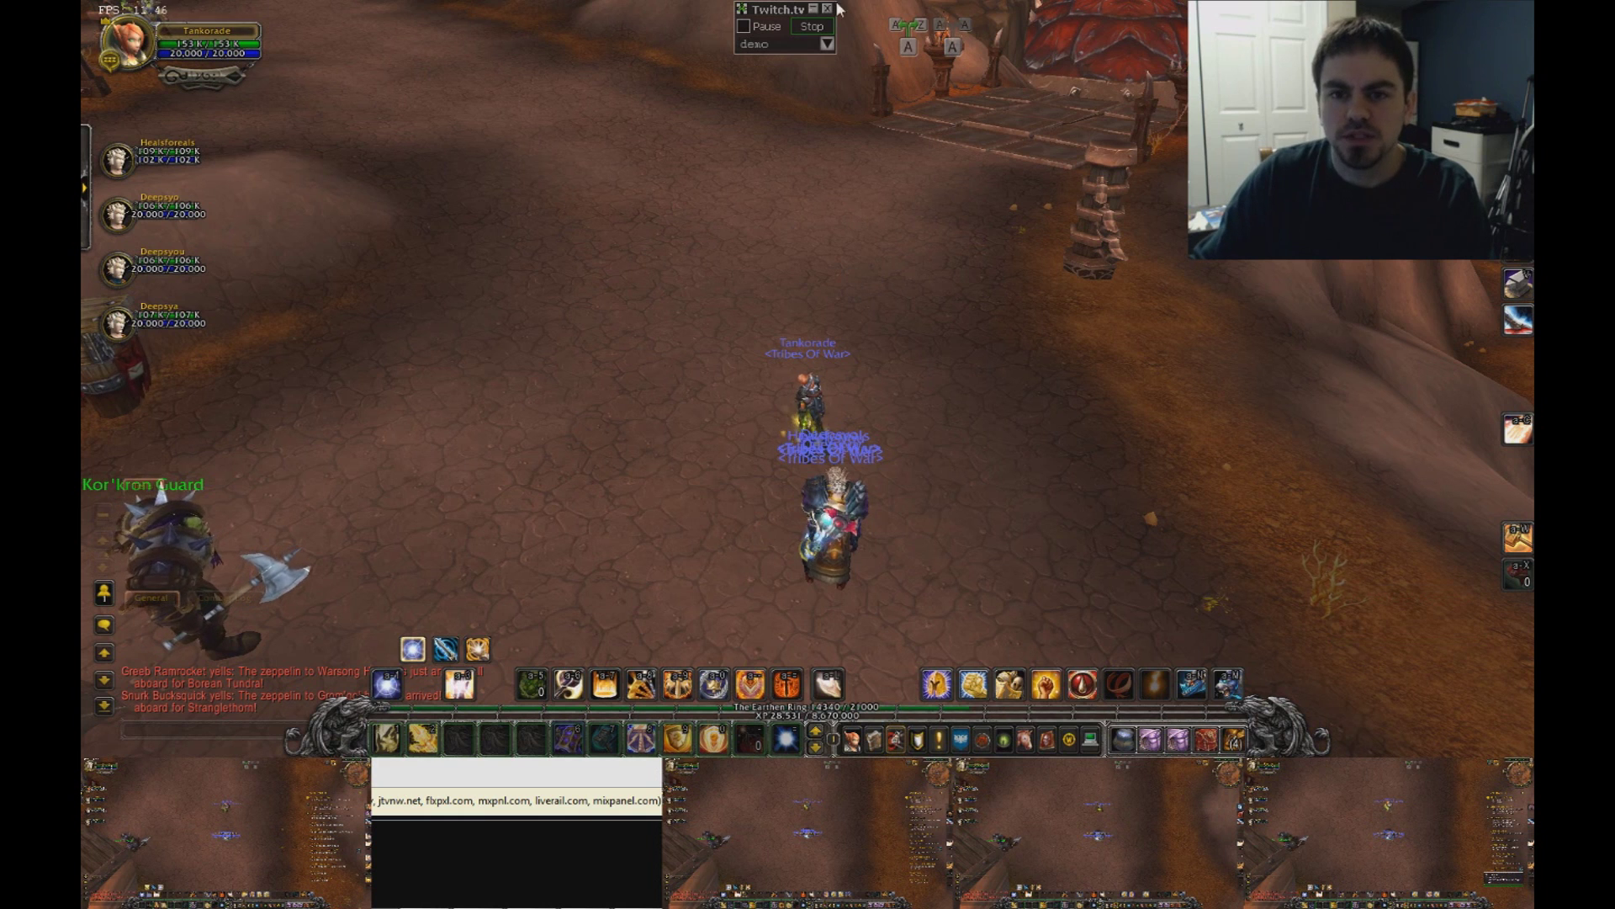
left_click(812, 28)
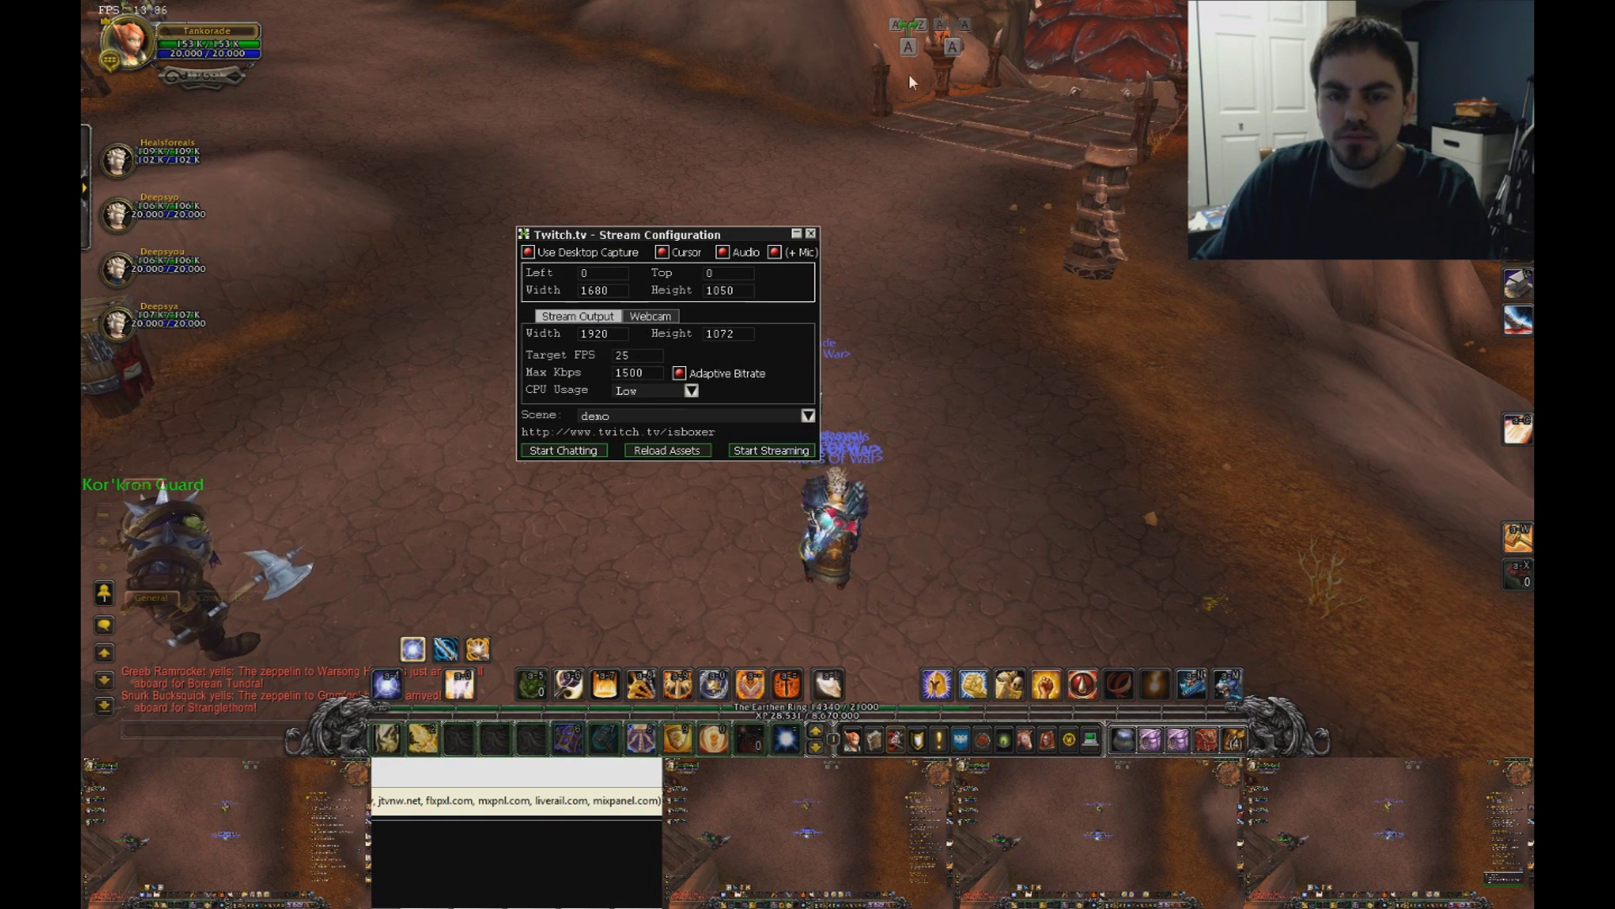
left_click(677, 453)
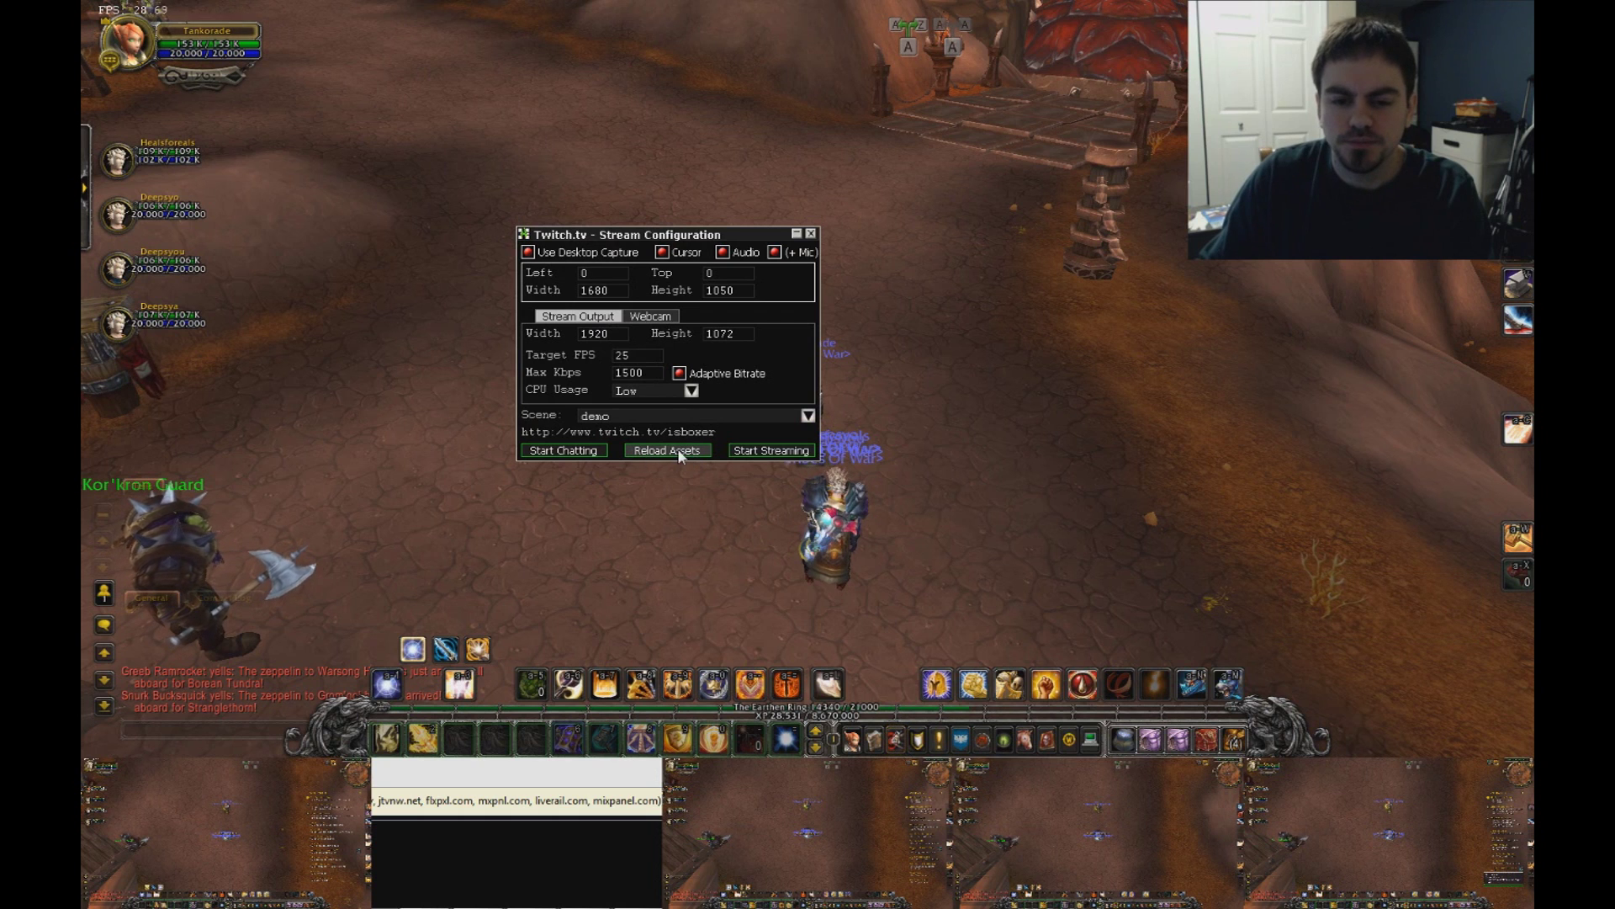
left_click(686, 452)
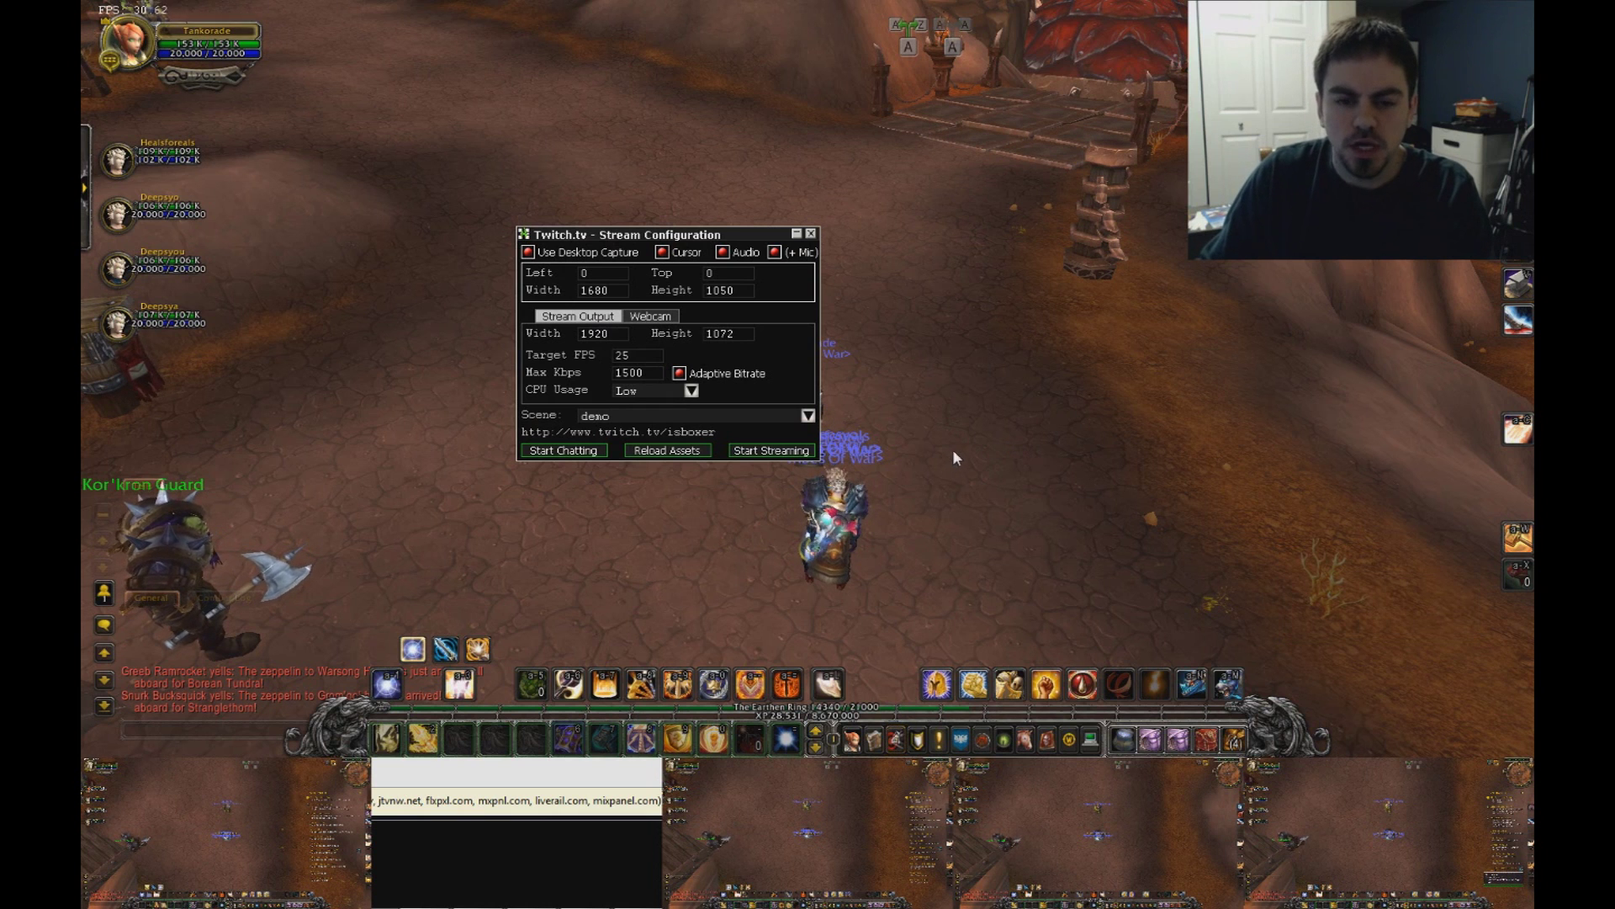
Check the ISBoxer Twitch page in Firefox, and restart streaming the demo scene from the game
left_click(578, 806)
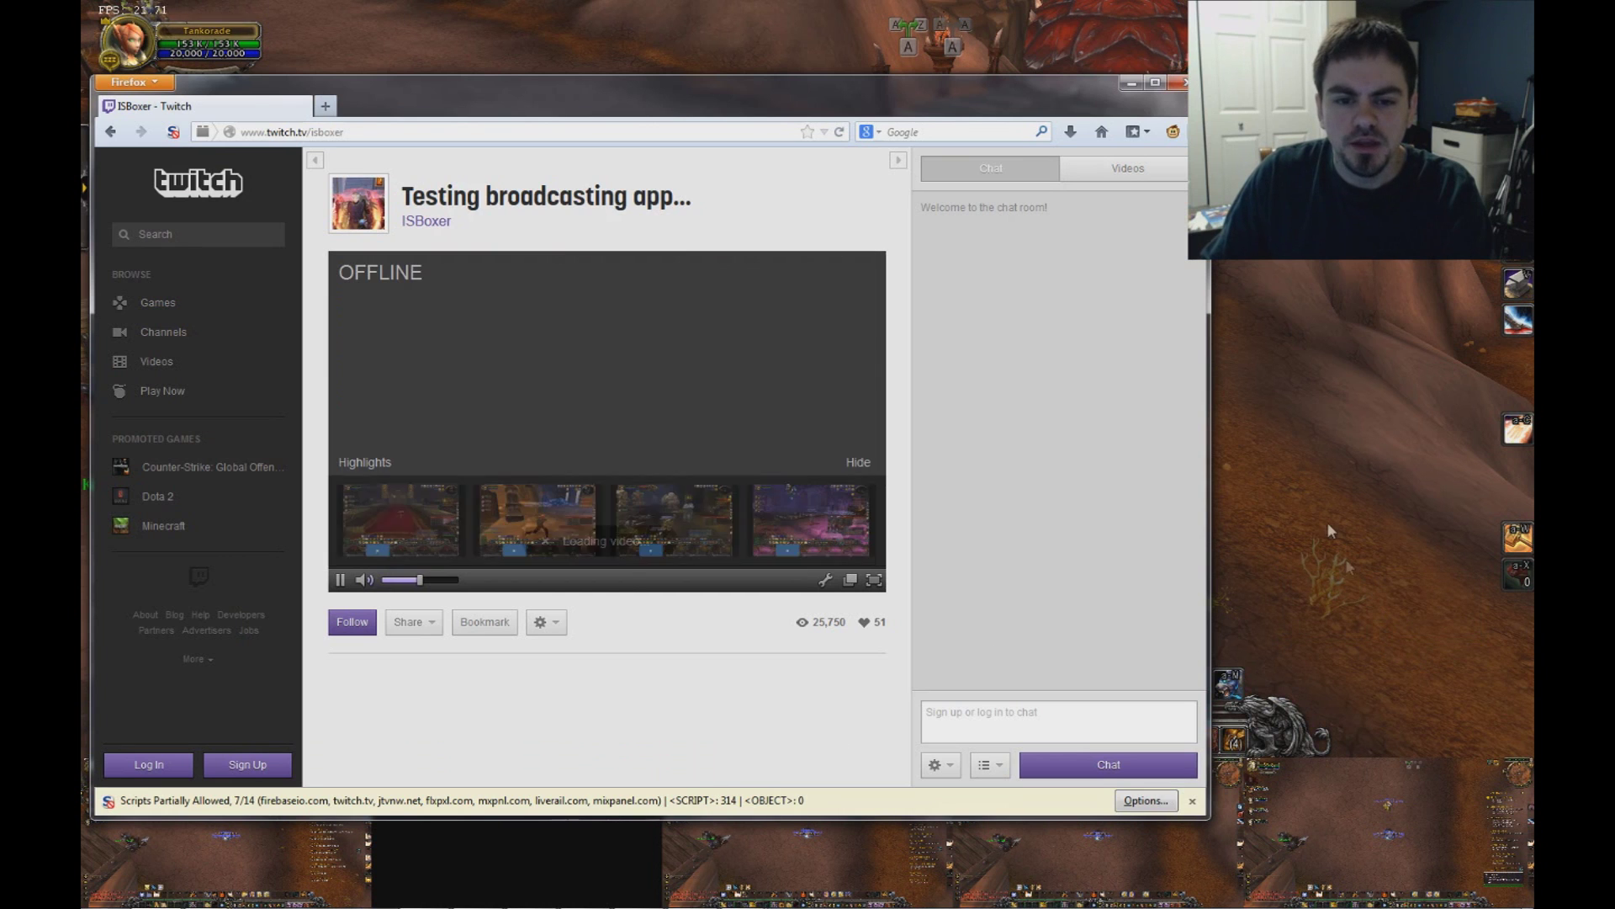
left_click(1313, 545)
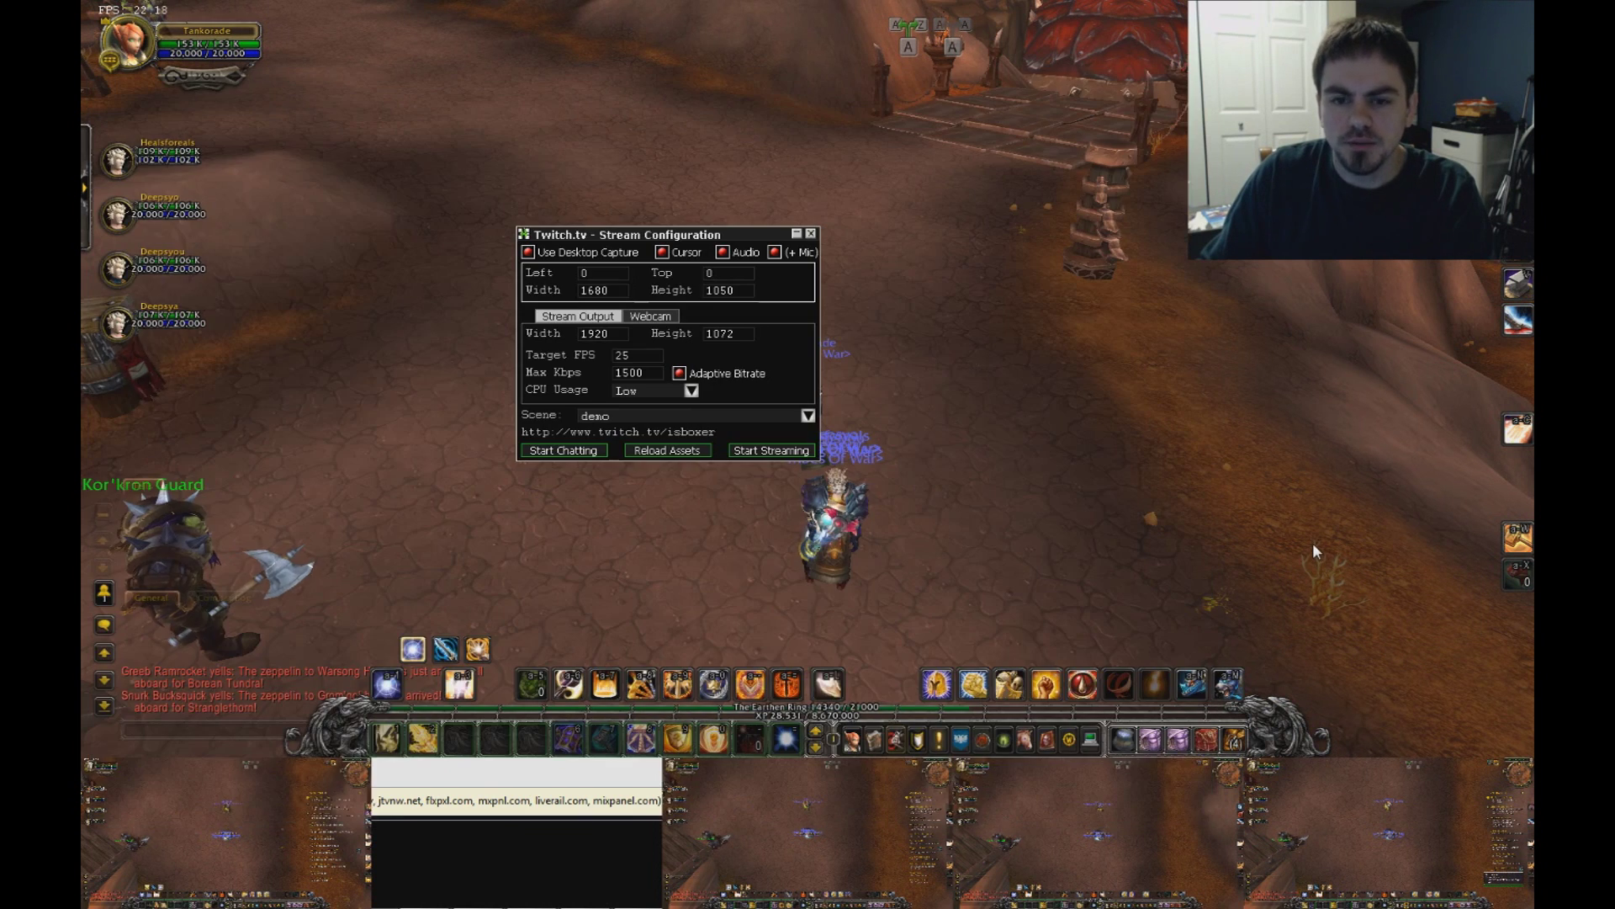
left_click(771, 450)
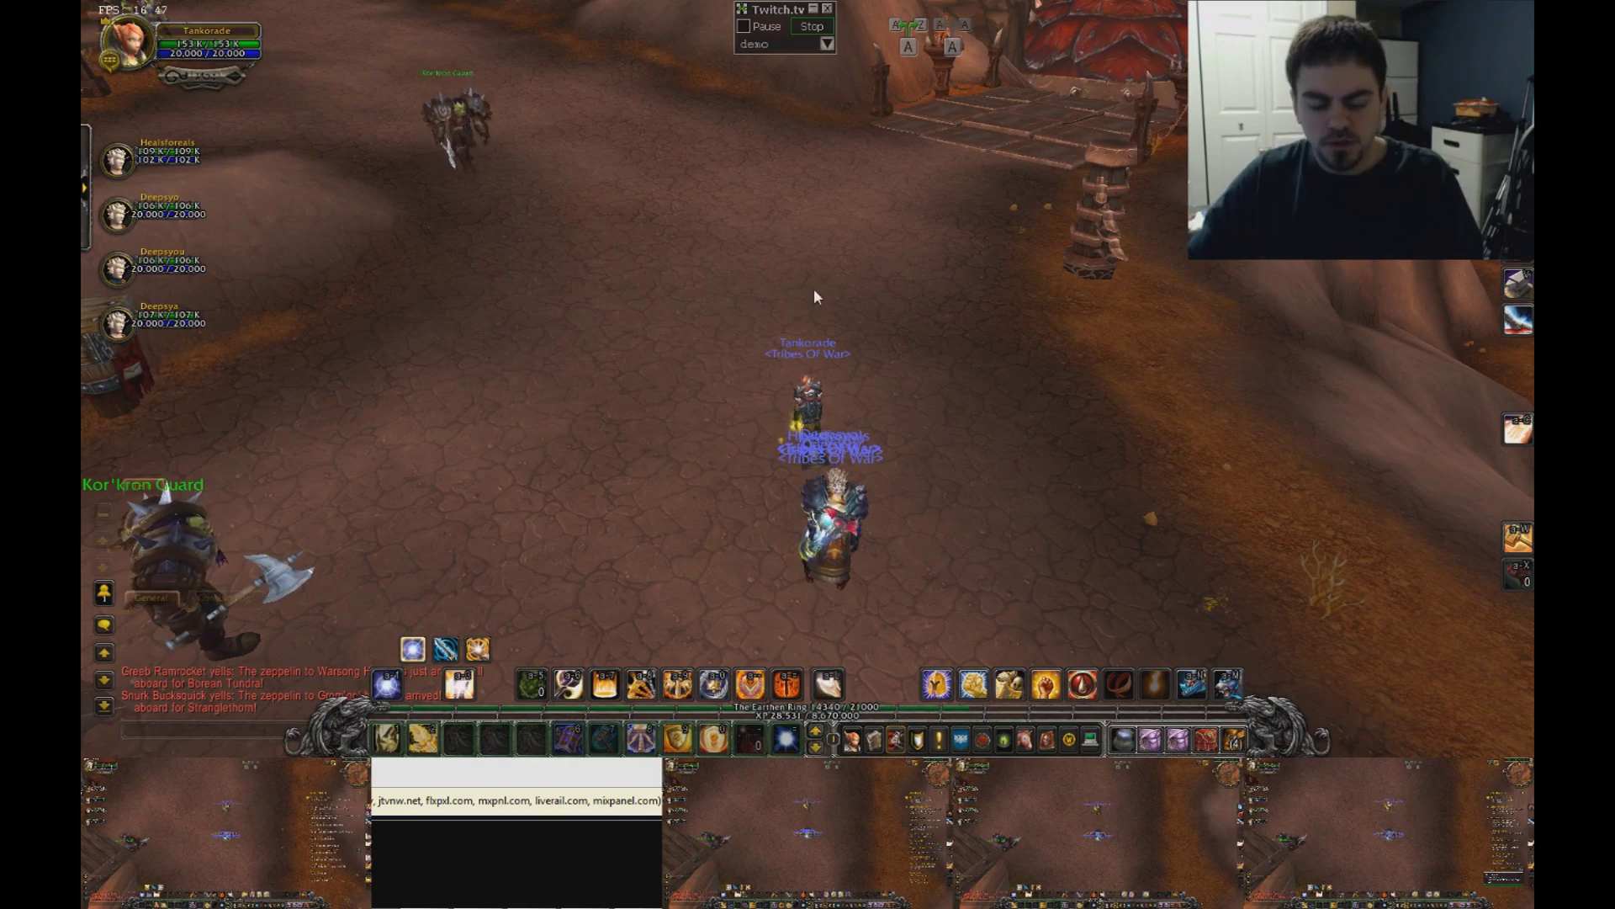
Move the characters further along the road and bring the ISBoxer Twitch page back up to view the restarted stream
mouse_move(816, 361)
left_mouse_down()
mouse_move(808, 377)
mouse_move(855, 377)
mouse_move(810, 385)
left_mouse_up()
key("w")
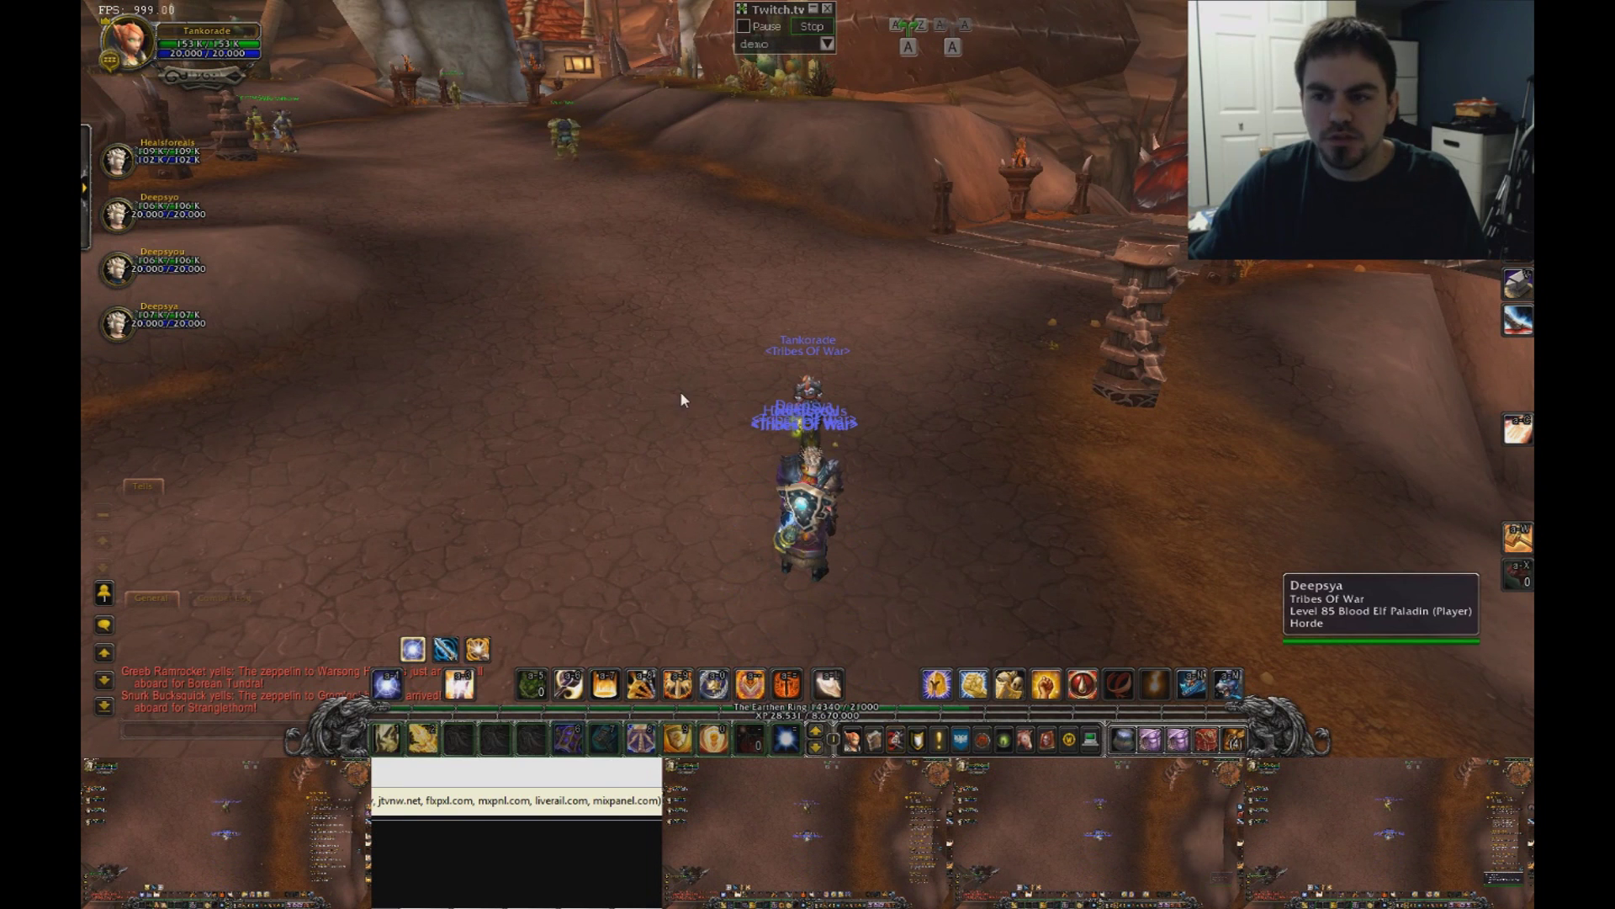
left_click(623, 808)
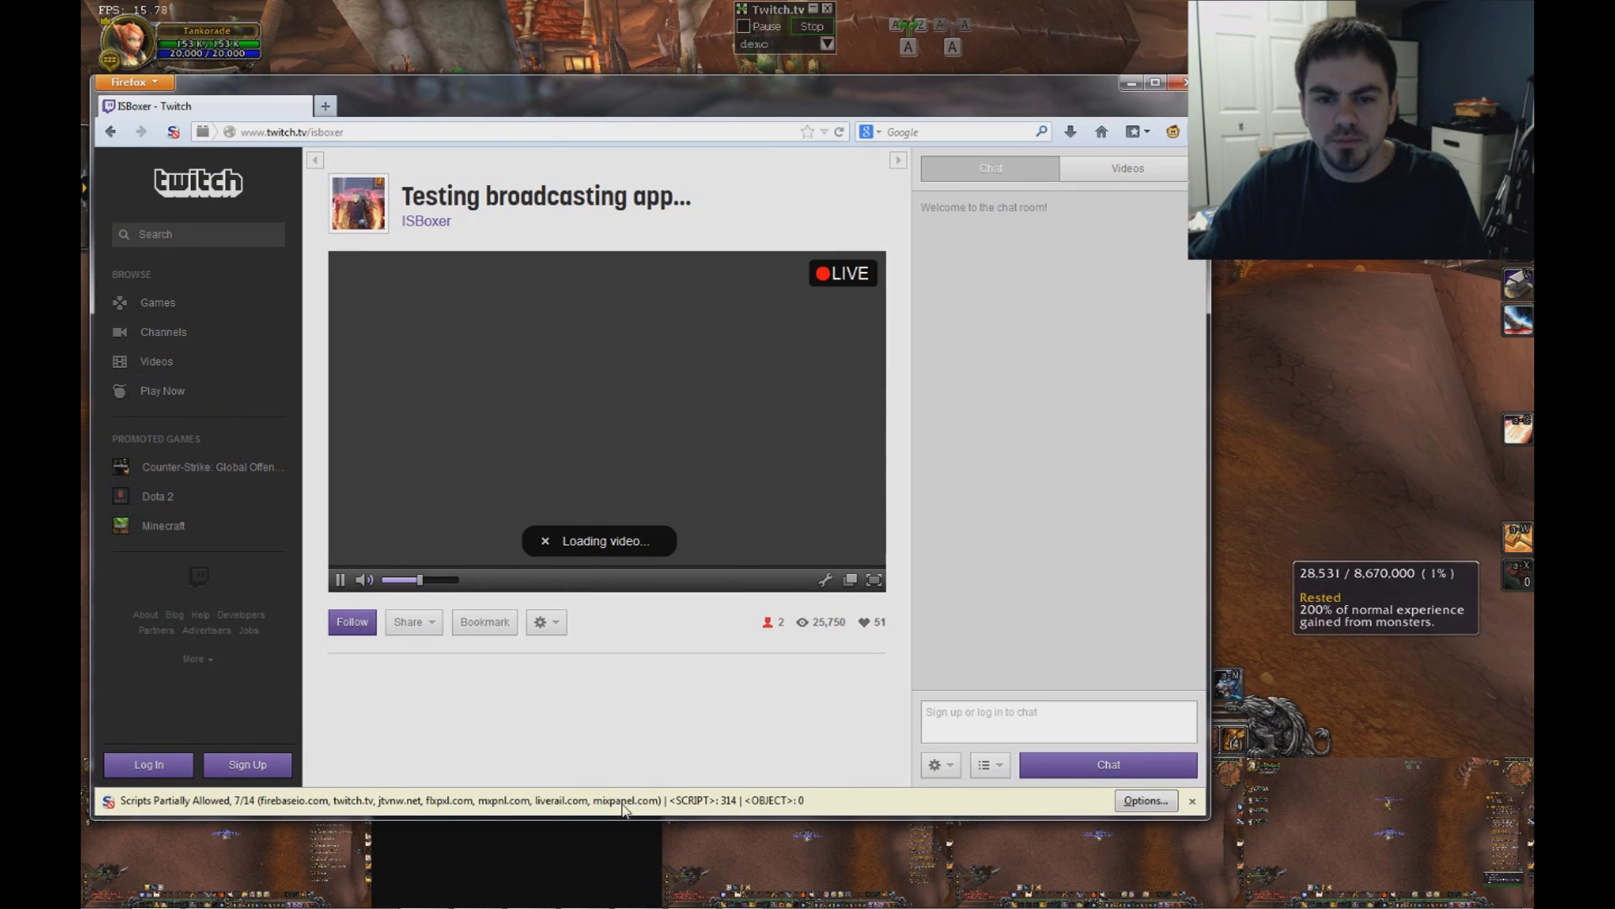